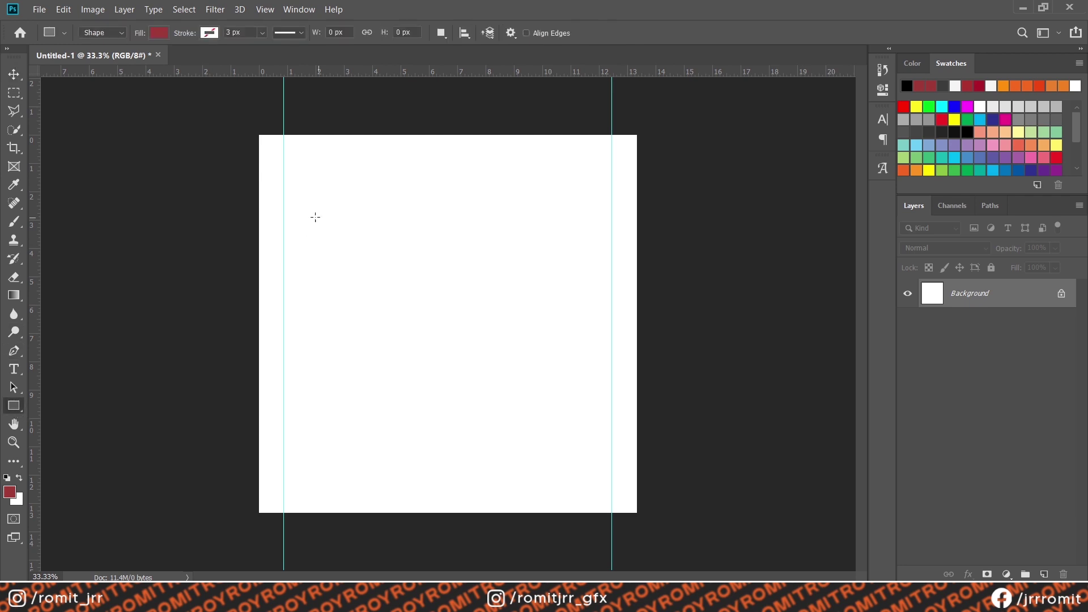
Step: Draw a rectangle about 1684 by 215 px starting at the first vertical guide and fill it with white
{"action": "left_click_drag", "start_coordinate": [283, 220], "coordinate": [602, 260]}
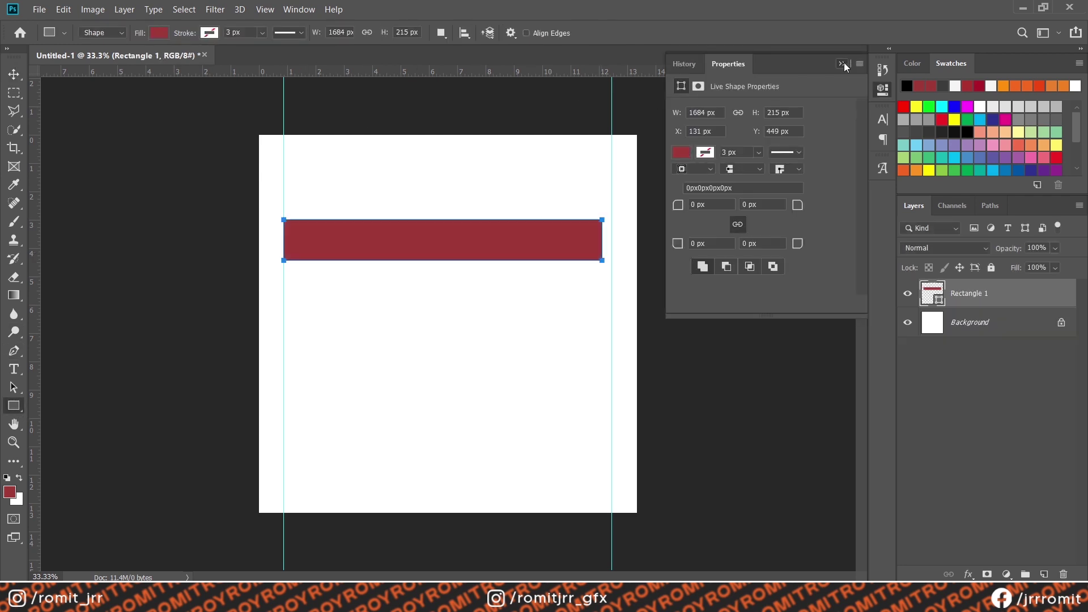
{"action": "left_click", "coordinate": [159, 33]}
{"action": "left_click", "coordinate": [168, 123]}
{"action": "left_click", "coordinate": [13, 76]}
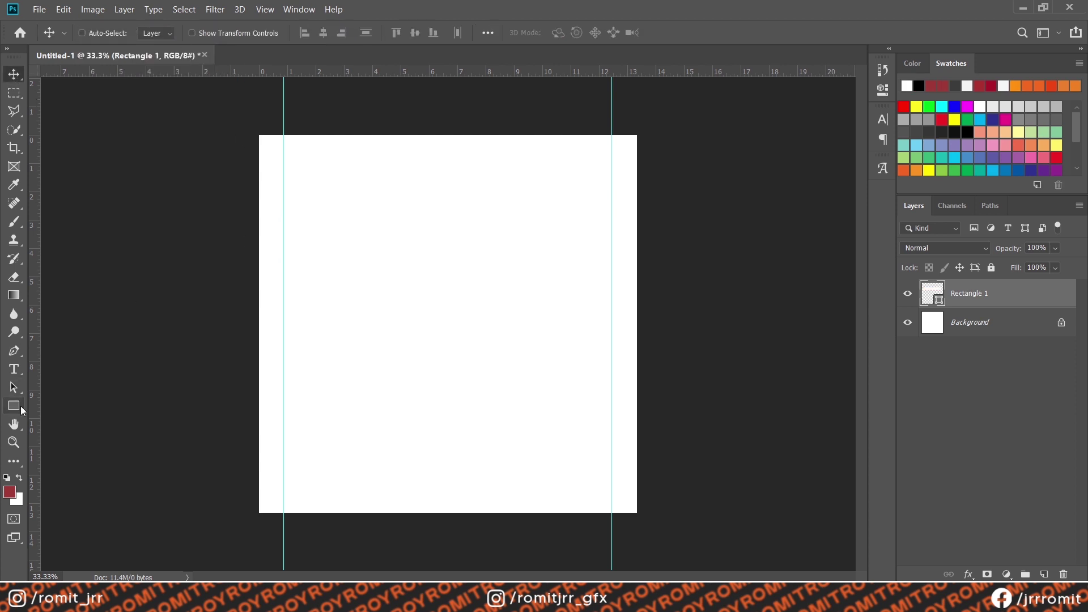
Step: Set the rectangle's size to 1680 px wide and 140 px high
{"action": "left_click", "coordinate": [16, 406]}
{"action": "double_click", "coordinate": [401, 32]}
{"action": "type", "text": "100"}
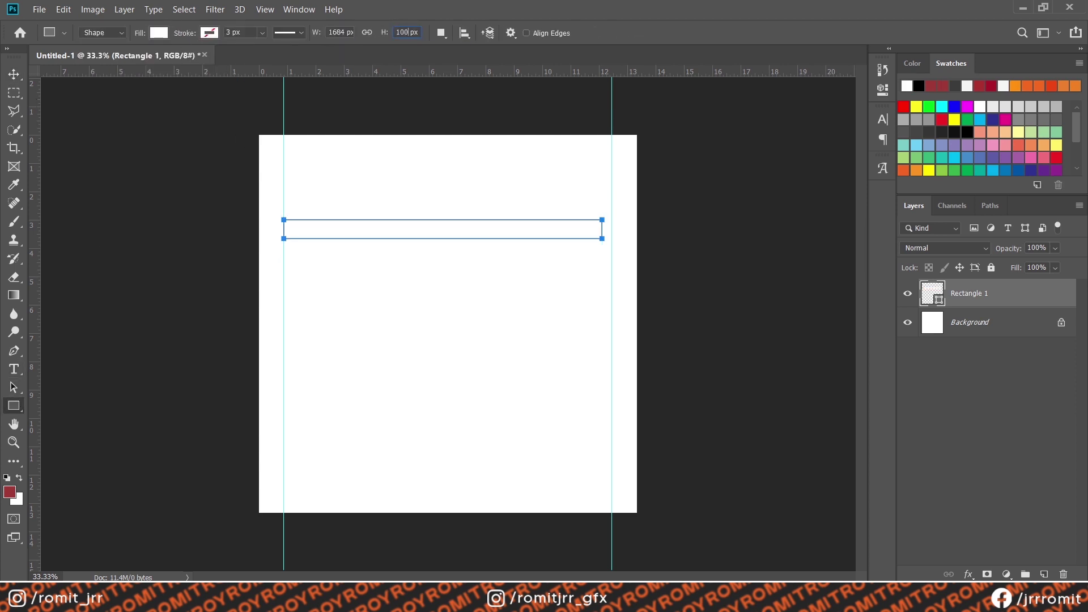
{"action": "type", "text": "125"}
{"action": "key", "text": "Return"}
{"action": "key", "text": "Return"}
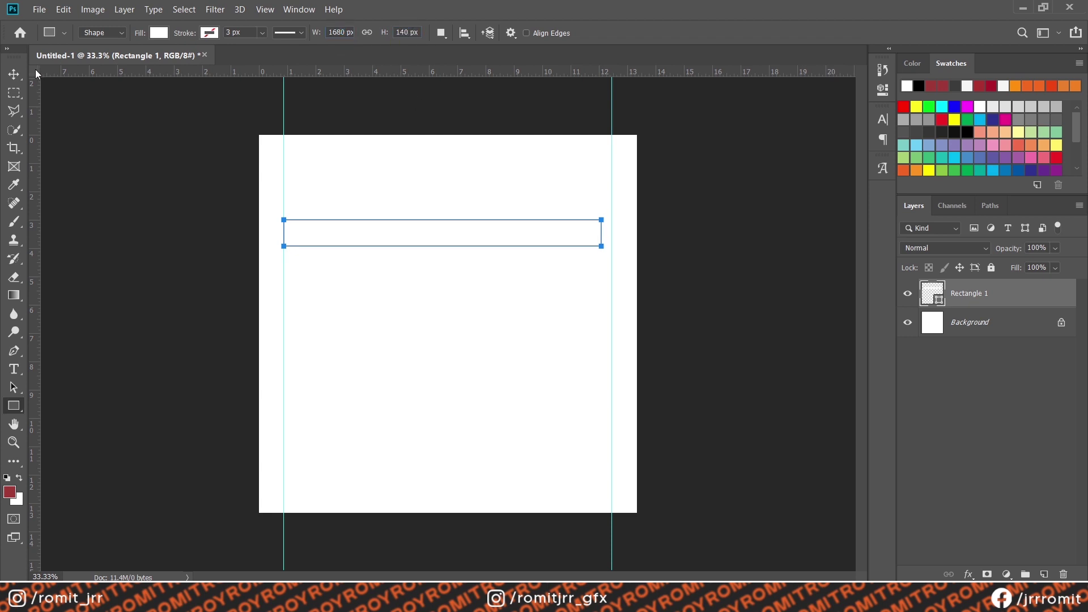
Step: Skew the rectangle horizontally by -15° and position the slanted bar between the two vertical guides
{"action": "key", "text": "v"}
{"action": "key", "text": "ctrl+t"}
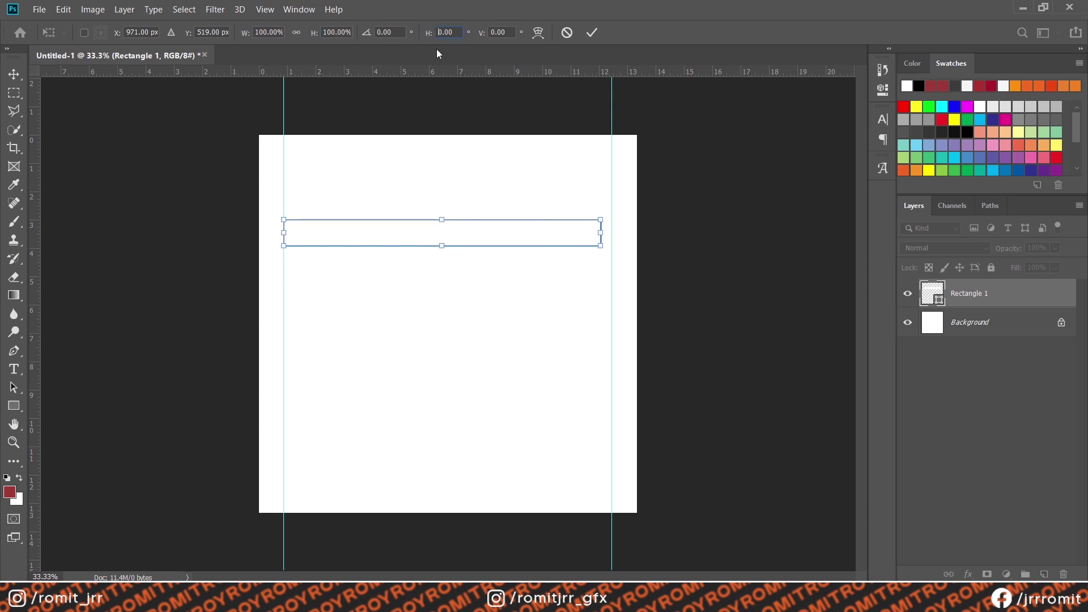
{"action": "key", "text": "shift+Down"}
{"action": "key", "text": "Down"}
{"action": "key", "text": "Down"}
{"action": "key", "text": "Down"}
{"action": "key", "text": "Down"}
{"action": "key", "text": "Down"}
{"action": "left_click", "coordinate": [7, 73]}
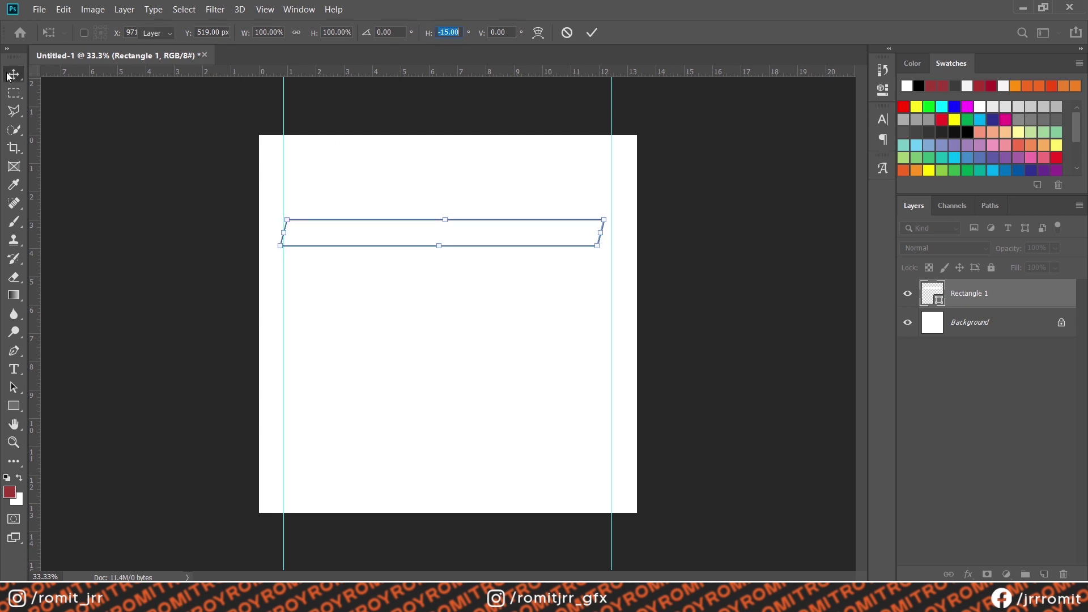
{"action": "key", "text": "Return"}
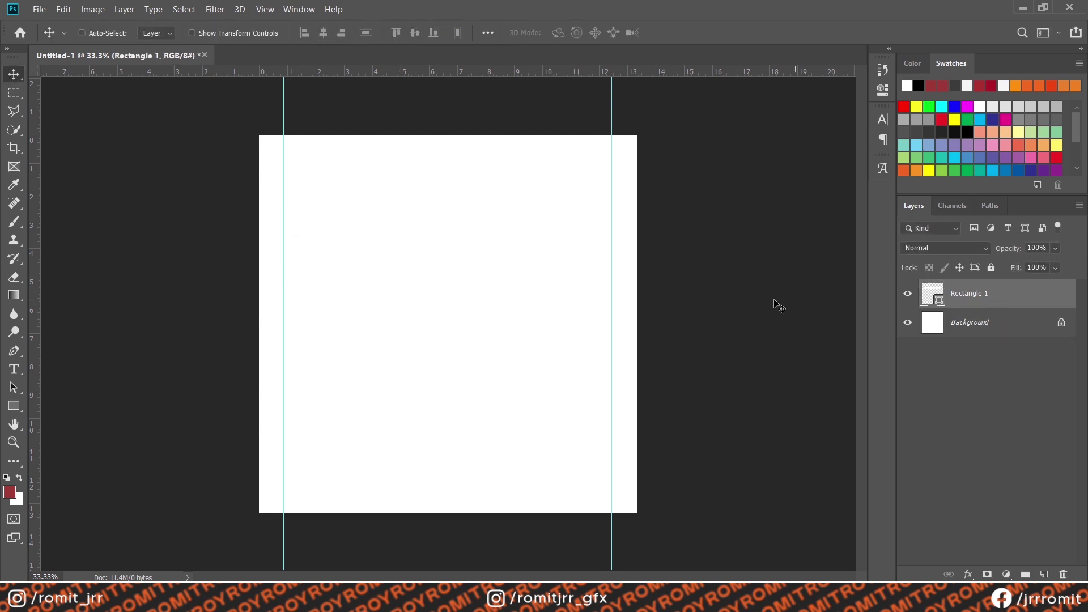
{"action": "key", "text": "u"}
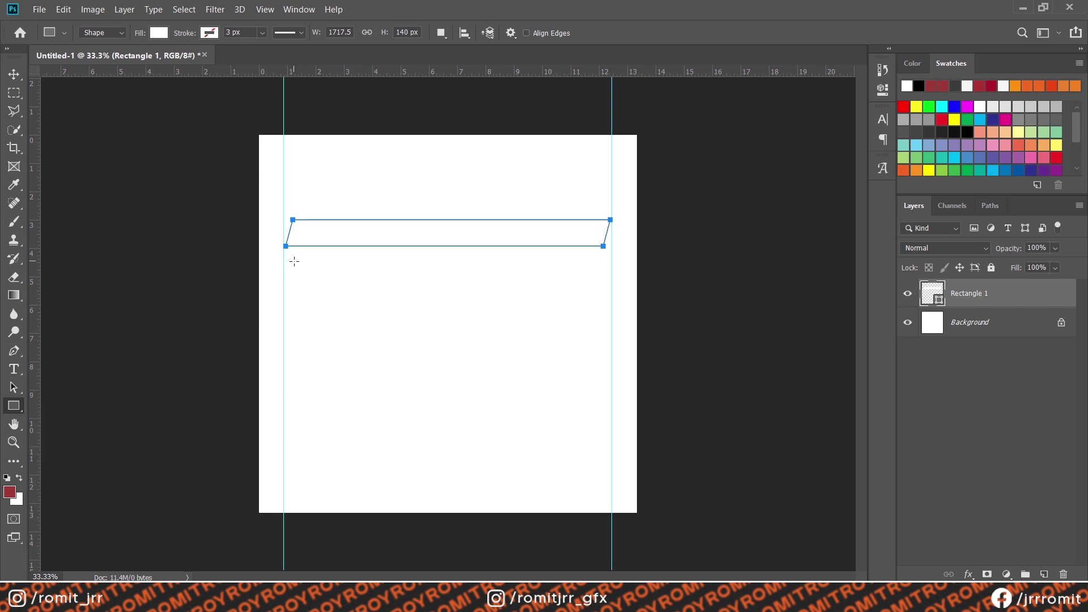
Step: Duplicate the slanted bar, place the copy beneath the original in the layer order, and hide the original
{"action": "key", "text": "ctrl+plus"}
{"action": "key", "text": "ctrl+j"}
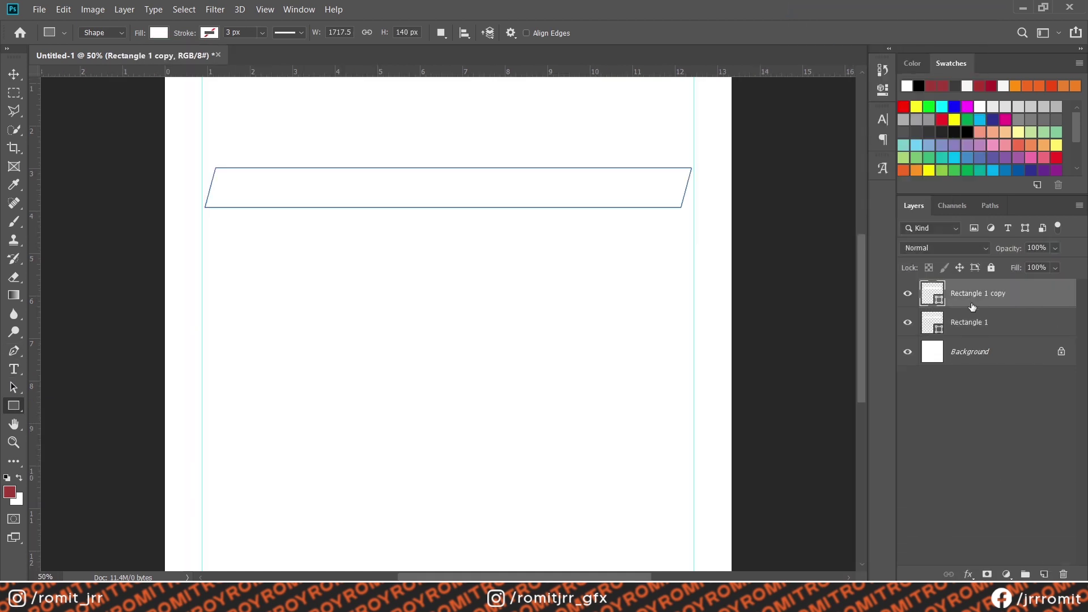
{"action": "left_click_drag", "start_coordinate": [972, 305], "coordinate": [932, 322]}
{"action": "left_click", "coordinate": [906, 294]}
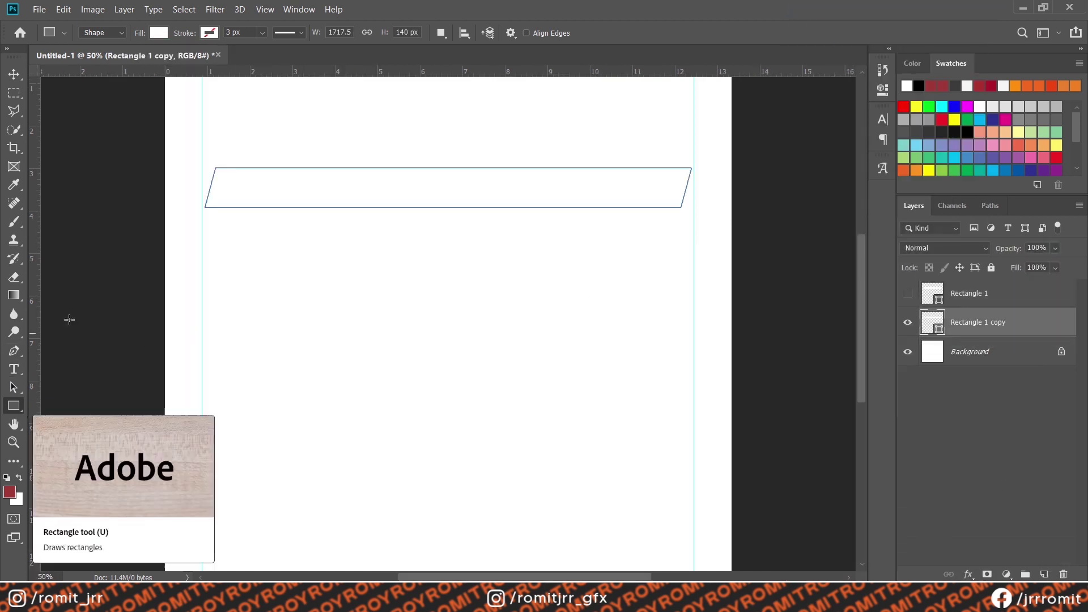
Step: Fill the bar's copy with light grey and convert that layer to a smart object
{"action": "left_click", "coordinate": [158, 32]}
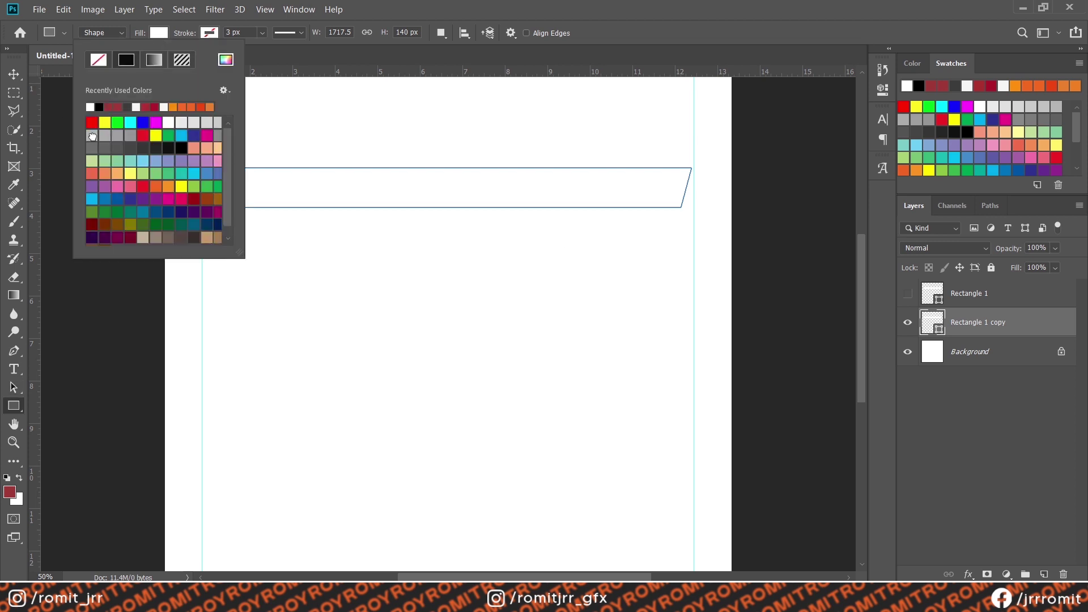
{"action": "left_click", "coordinate": [92, 136]}
{"action": "left_click", "coordinate": [217, 120]}
{"action": "key", "text": "Return"}
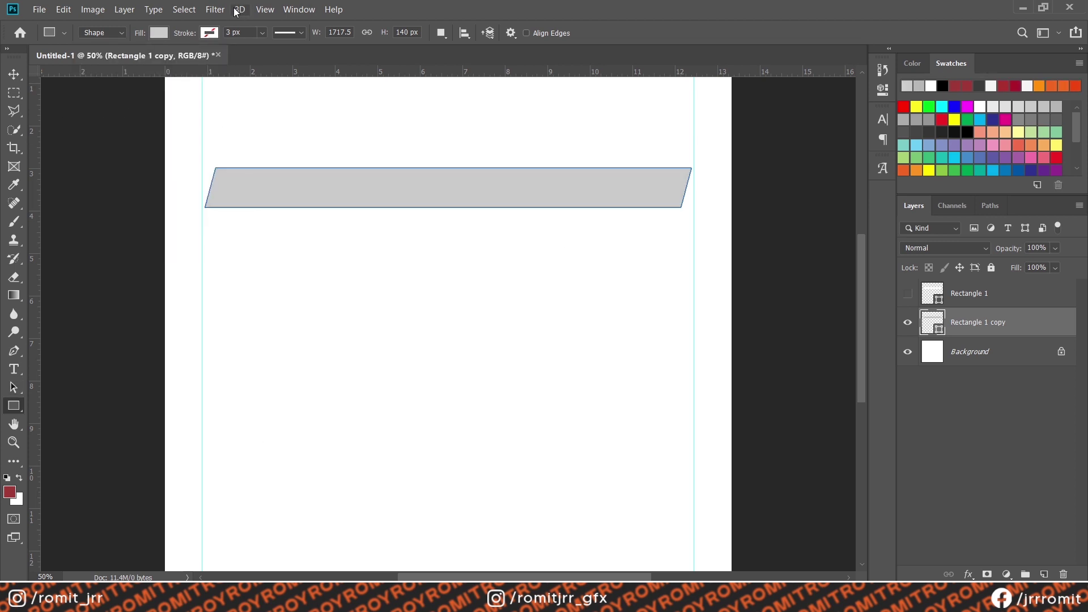
{"action": "right_click", "coordinate": [956, 323]}
{"action": "left_click", "coordinate": [826, 187]}
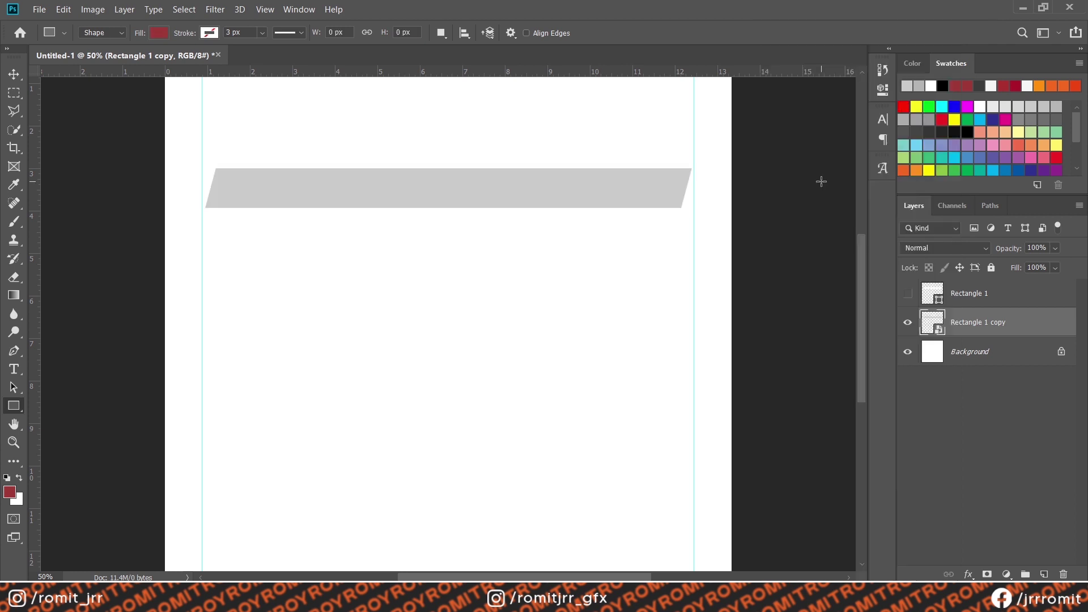
Step: Apply a Gaussian Blur with a 50-pixel radius to the grey copy
{"action": "left_click", "coordinate": [205, 11]}
{"action": "mouse_move", "coordinate": [230, 161]}
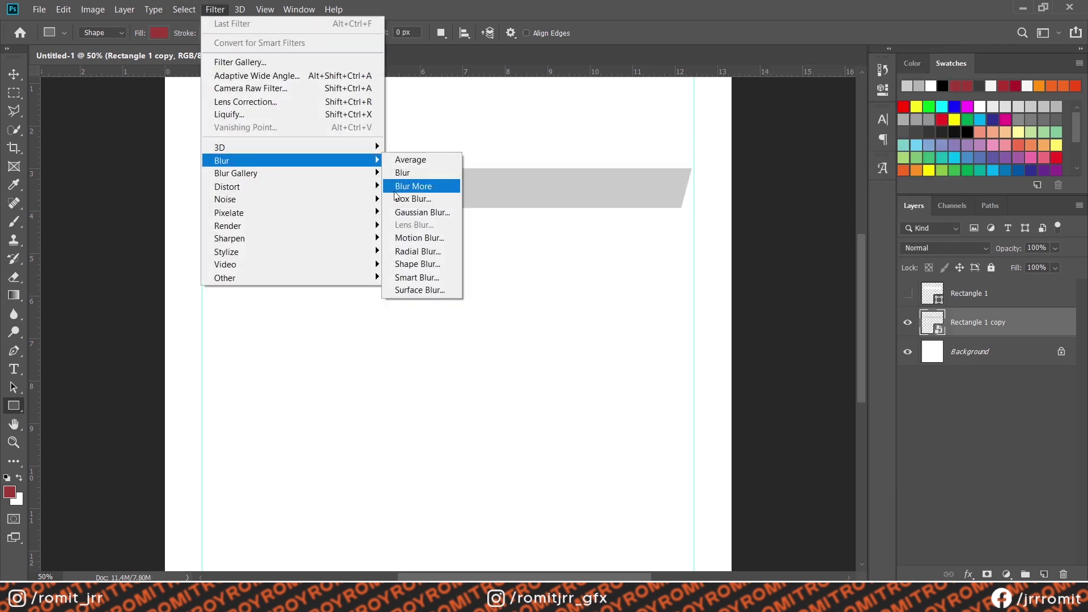
{"action": "left_click", "coordinate": [410, 209]}
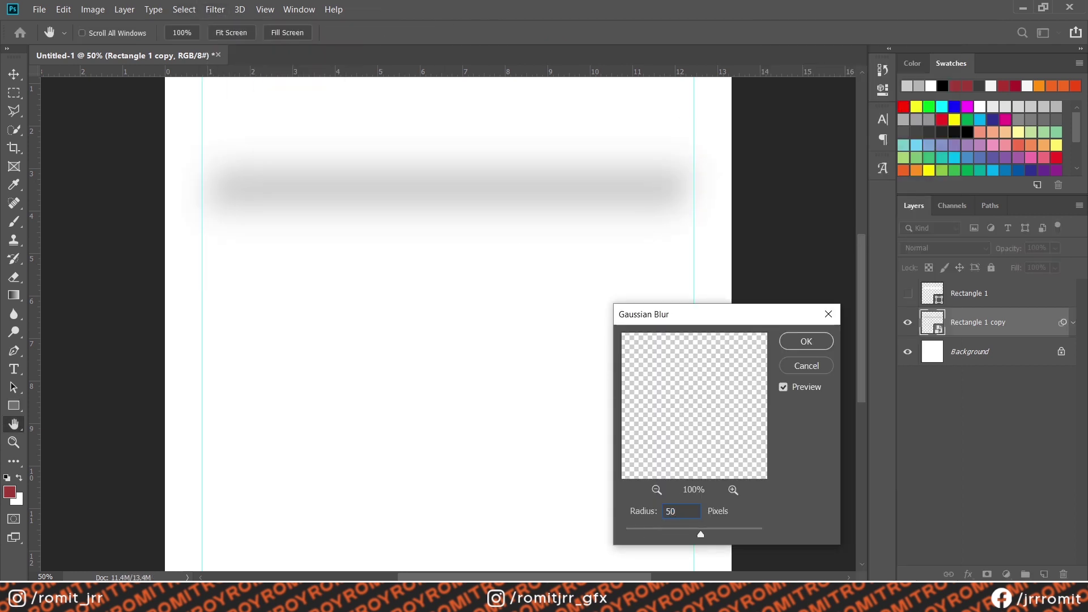
{"action": "left_click", "coordinate": [801, 341]}
Step: Show the white bar again, then offset the blurred shadow down and to the right at 50% opacity
{"action": "left_click", "coordinate": [908, 294]}
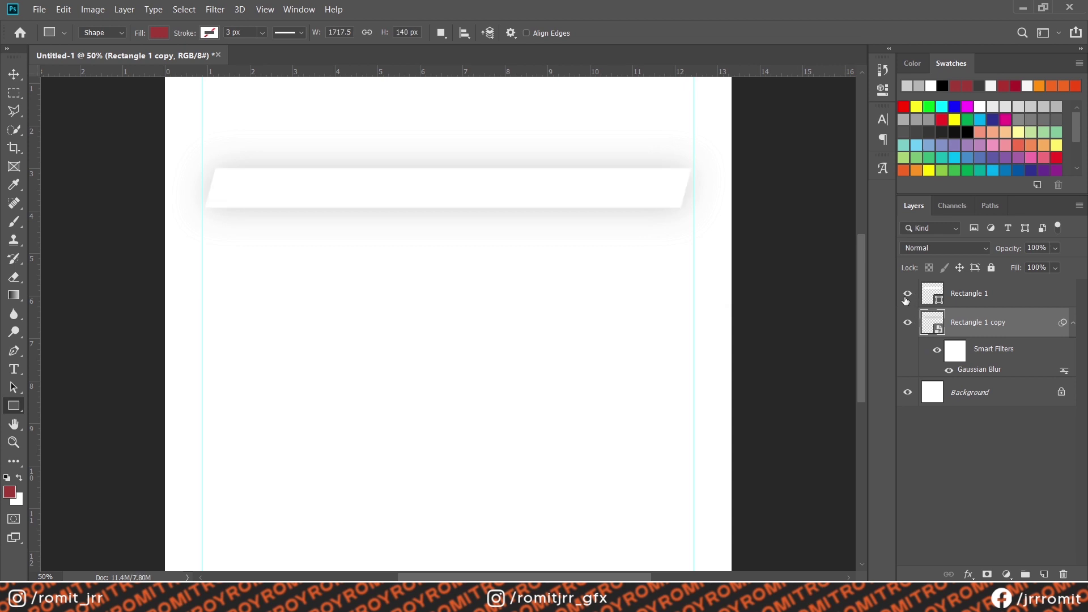
{"action": "left_click", "coordinate": [13, 74]}
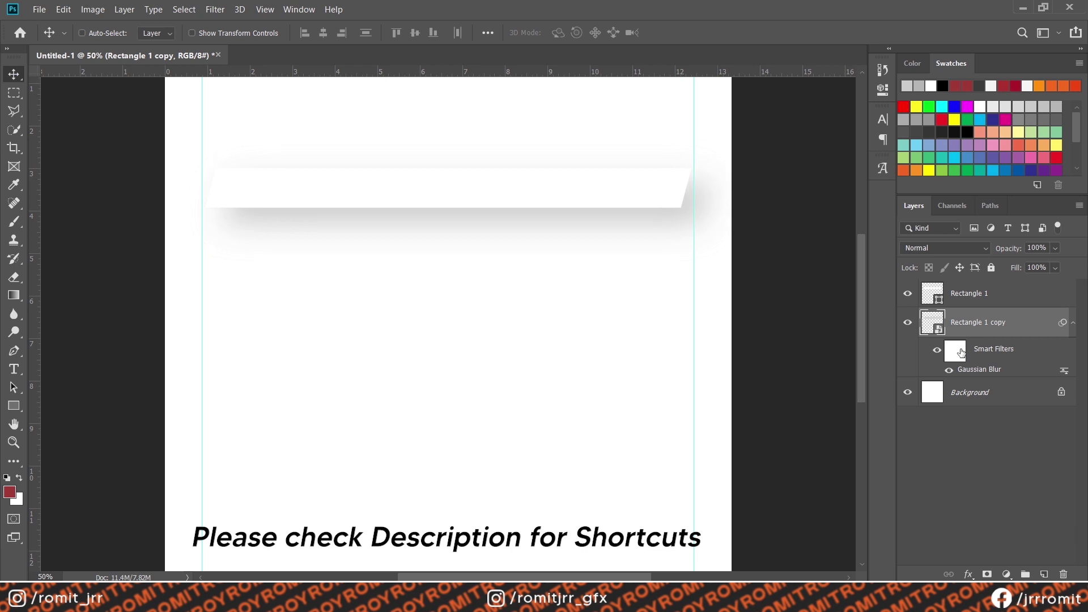
{"action": "key", "text": "5"}
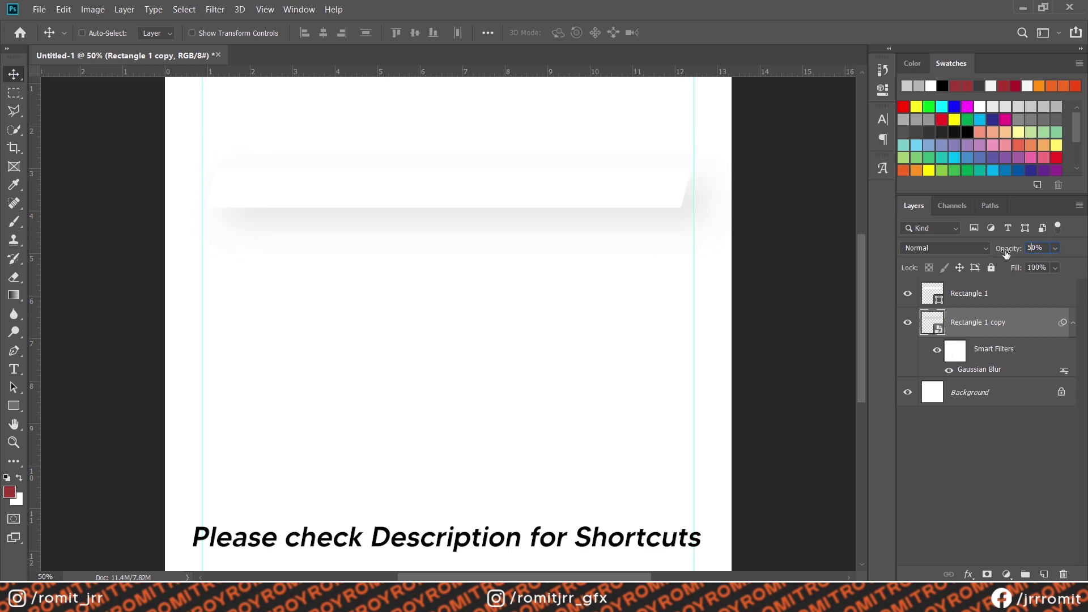
Step: Draw a small rectangle about 209 by 151 px below the white bar, on a layer above it
{"action": "left_click", "coordinate": [14, 406]}
{"action": "left_click", "coordinate": [983, 305]}
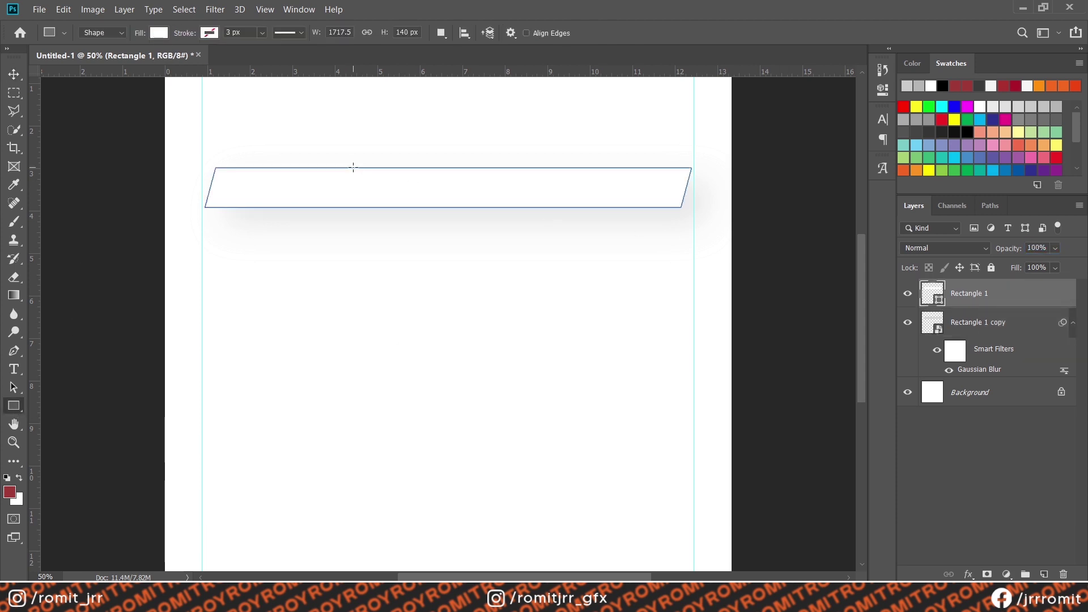
{"action": "left_click_drag", "start_coordinate": [234, 237], "coordinate": [294, 280]}
{"action": "left_click", "coordinate": [844, 63]}
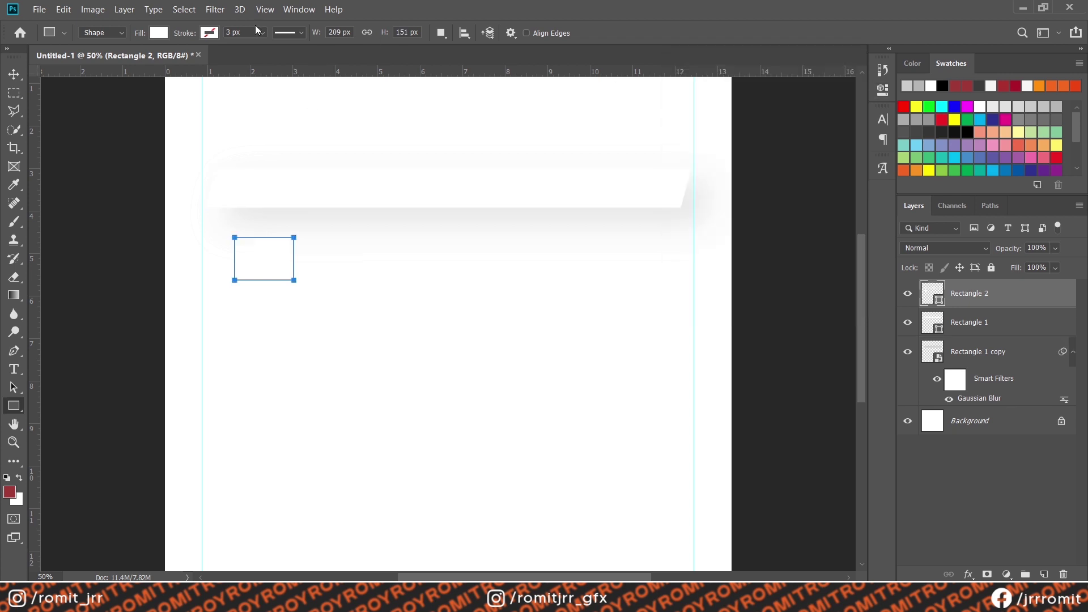
Step: Fill the small rectangle with medium grey
{"action": "left_click", "coordinate": [159, 33]}
{"action": "left_click", "coordinate": [92, 148]}
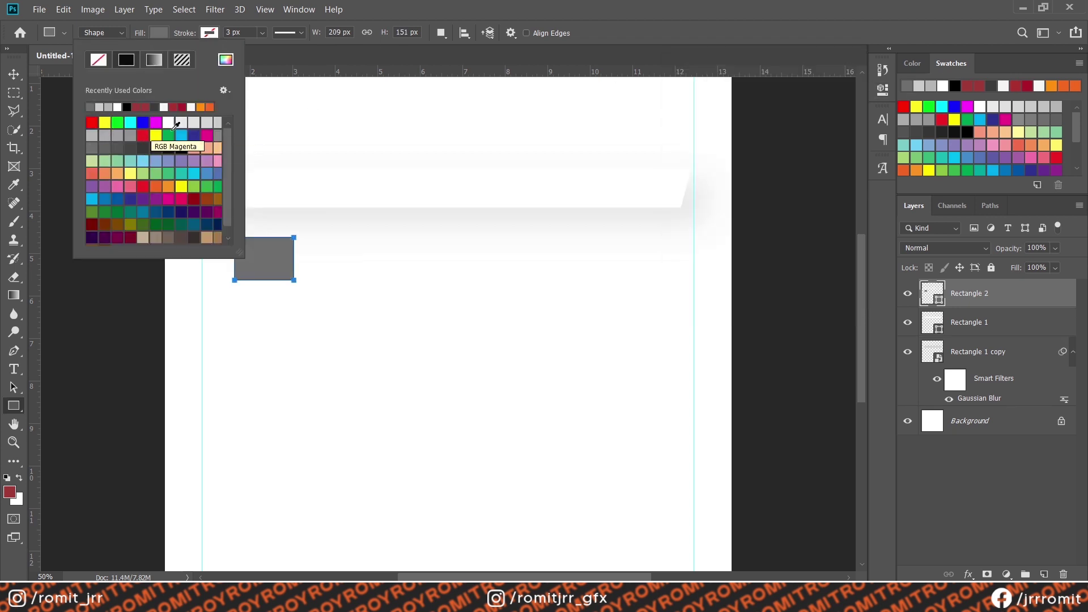
{"action": "left_click", "coordinate": [216, 136]}
{"action": "left_click", "coordinate": [92, 148]}
{"action": "left_click", "coordinate": [375, 3]}
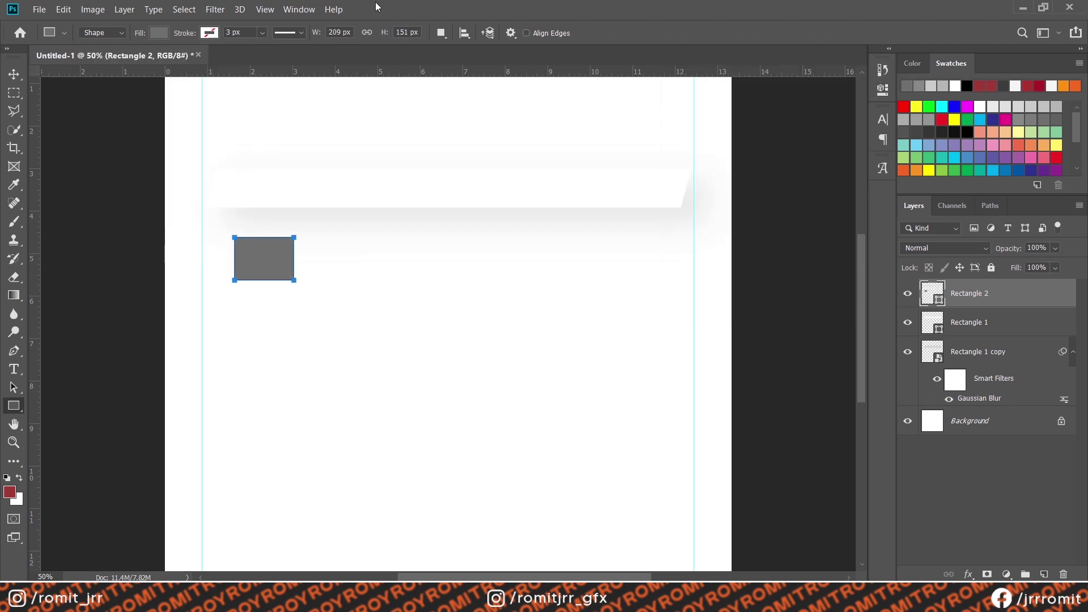
{"action": "left_click", "coordinate": [160, 32]}
{"action": "left_click_drag", "start_coordinate": [245, 255], "coordinate": [304, 256]}
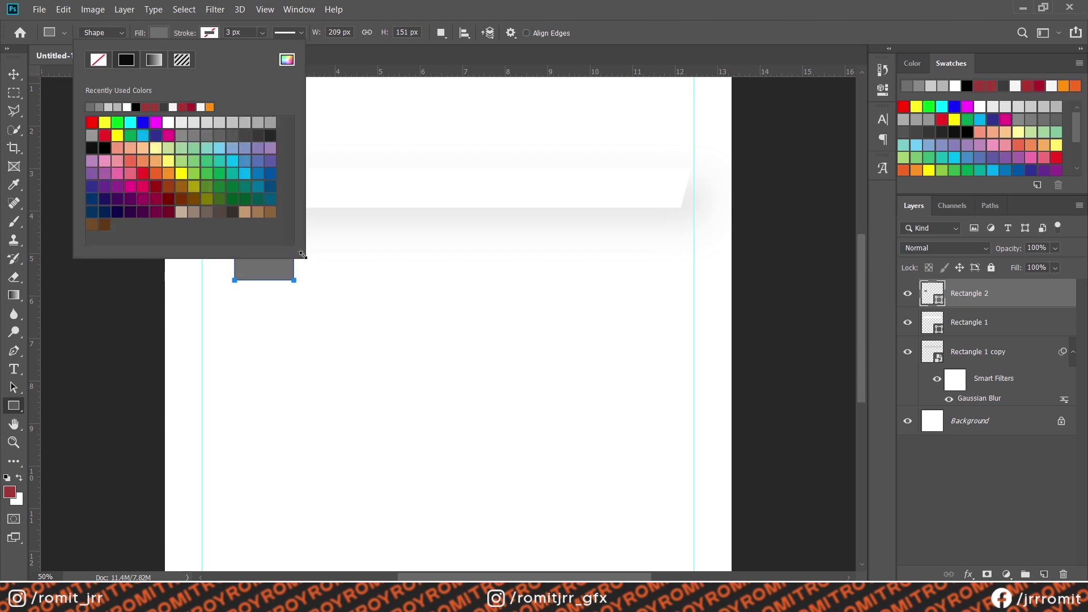
{"action": "left_click", "coordinate": [195, 132]}
{"action": "left_click", "coordinate": [194, 134]}
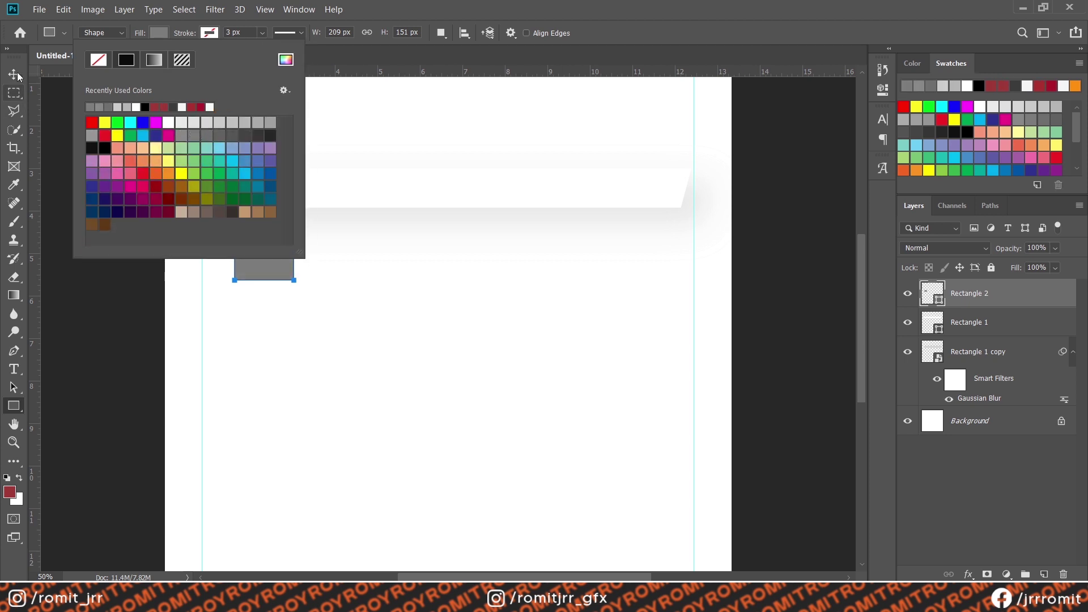
{"action": "left_click", "coordinate": [14, 75]}
{"action": "key", "text": "ctrl+t"}
{"action": "key", "text": "Escape"}
{"action": "key", "text": "u"}
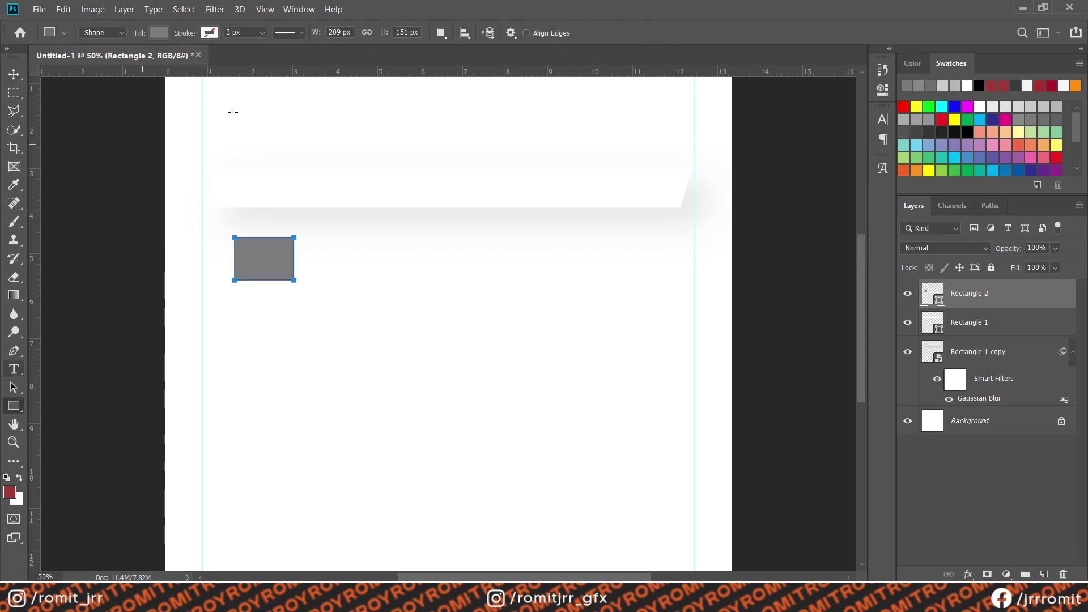
Step: Resize the grey rectangle to a slightly narrower width and 140 px height, and skew it horizontally by -15°
{"action": "left_click_drag", "start_coordinate": [409, 32], "coordinate": [404, 29]}
{"action": "key", "text": "Return"}
{"action": "key", "text": "v"}
{"action": "key", "text": "ctrl+t"}
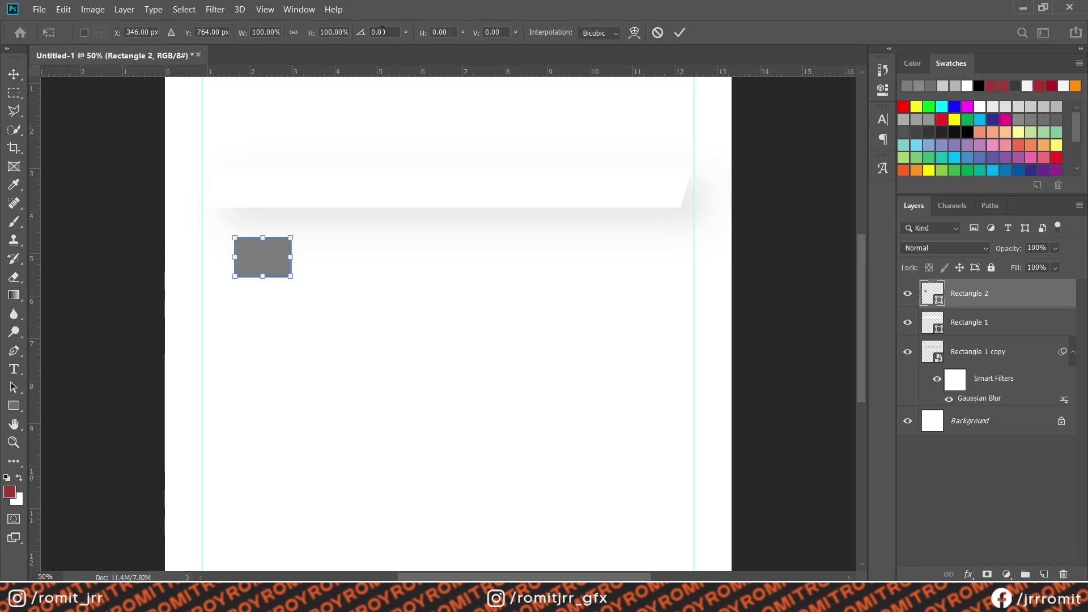
{"action": "left_click_drag", "start_coordinate": [436, 31], "coordinate": [398, 23]}
{"action": "type", "text": "-15"}
{"action": "left_click", "coordinate": [14, 78]}
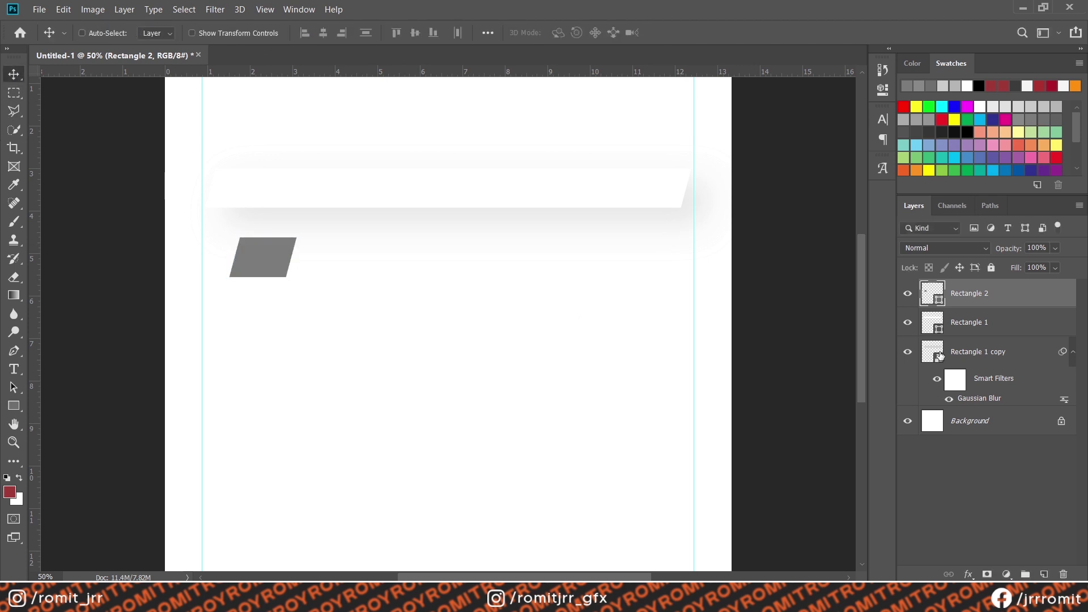
Step: Give the long white bar a black 3 px stroke
{"action": "left_click", "coordinate": [935, 323]}
{"action": "left_click", "coordinate": [15, 403]}
{"action": "left_click", "coordinate": [209, 33]}
{"action": "left_click", "coordinate": [233, 146]}
{"action": "left_click", "coordinate": [15, 75]}
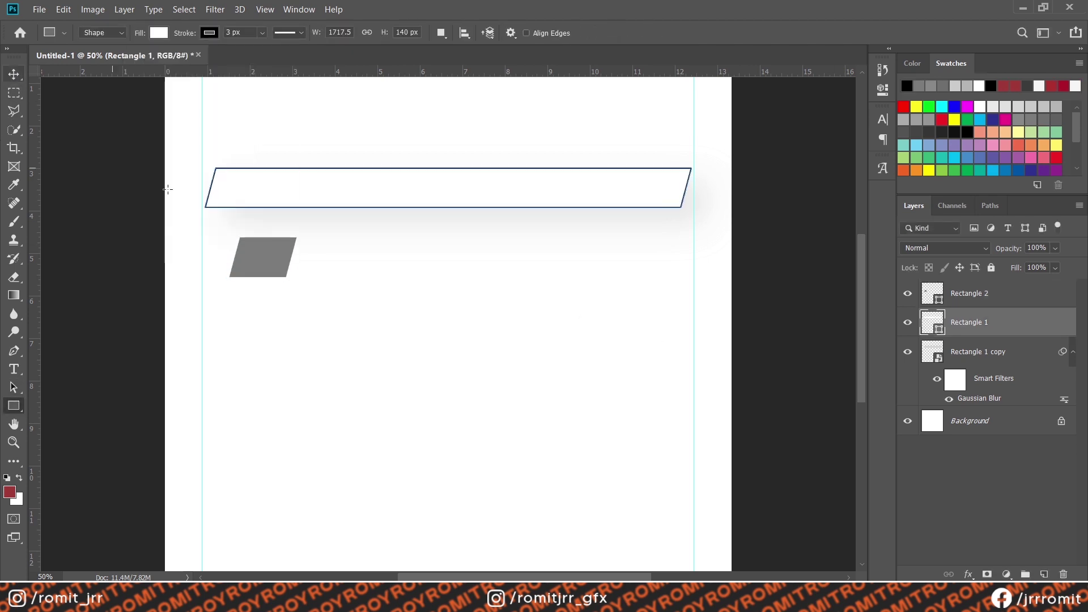
Step: Move the grey parallelogram onto the left end of the outlined bar, aligned with its edges
{"action": "left_click", "coordinate": [942, 295]}
{"action": "key", "text": "v"}
{"action": "left_click_drag", "start_coordinate": [272, 265], "coordinate": [272, 213]}
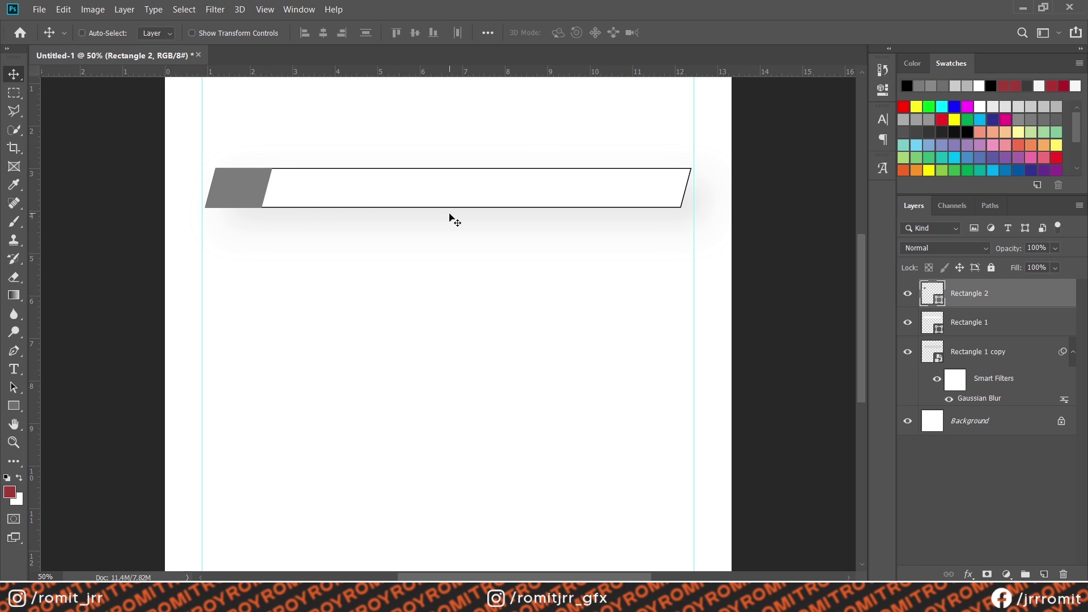
Step: Duplicate the grey parallelogram directly to the right of the original and fill the copy with black
{"action": "key", "text": "ctrl+j"}
{"action": "left_click_drag", "start_coordinate": [236, 188], "coordinate": [297, 195]}
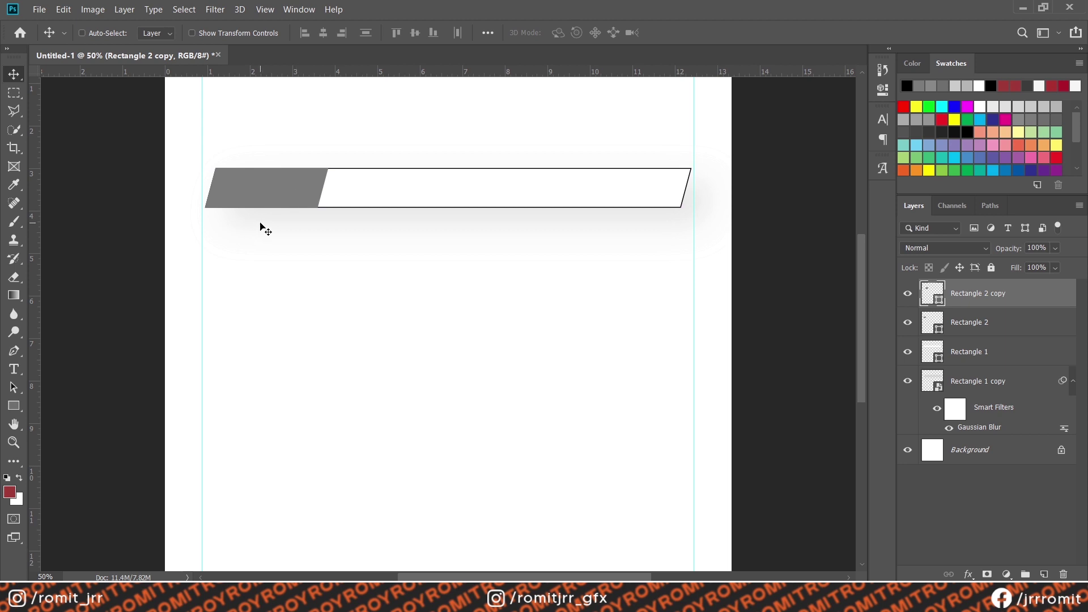
{"action": "key", "text": "u"}
{"action": "left_click", "coordinate": [159, 32]}
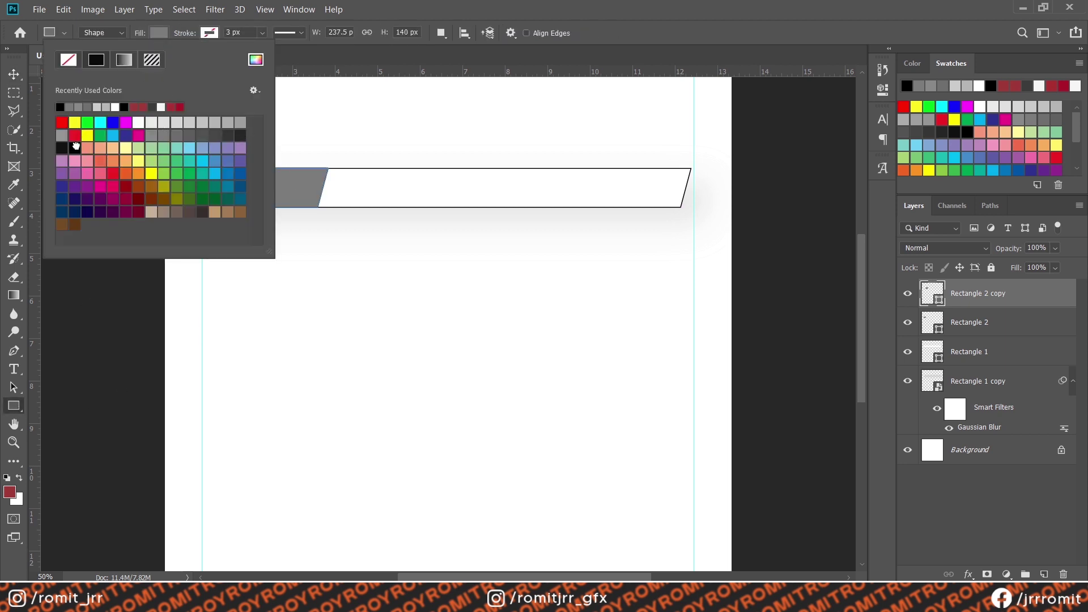
{"action": "left_click", "coordinate": [76, 147]}
{"action": "key", "text": "v"}
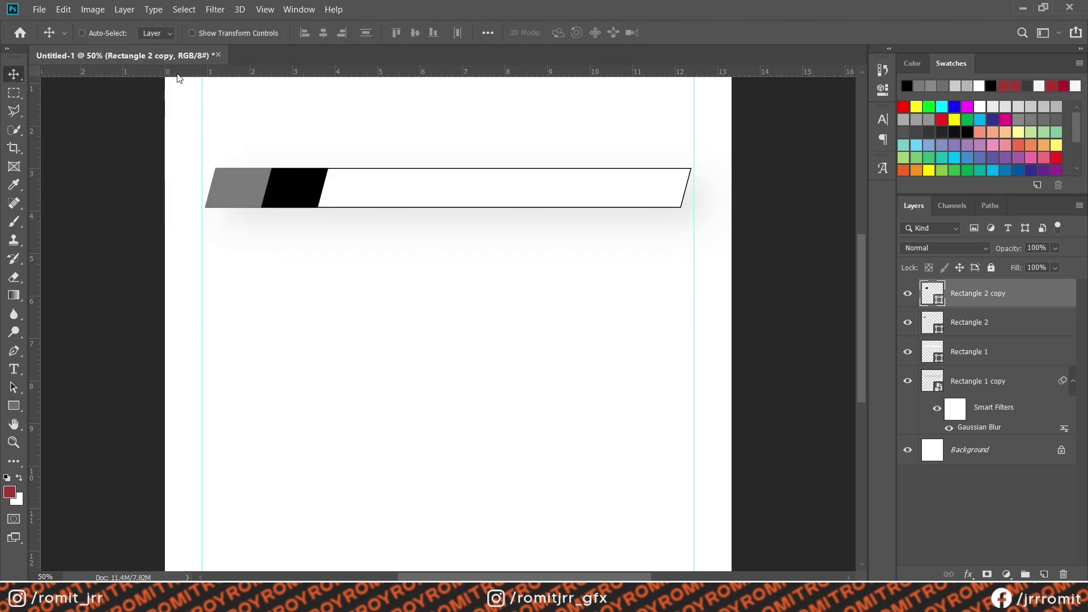
Step: Clip the grey and black parallelogram layers to the outlined bar with clipping masks
{"action": "left_click", "coordinate": [961, 333], "text": "shift"}
{"action": "right_click", "coordinate": [961, 333]}
{"action": "left_click", "coordinate": [871, 272]}
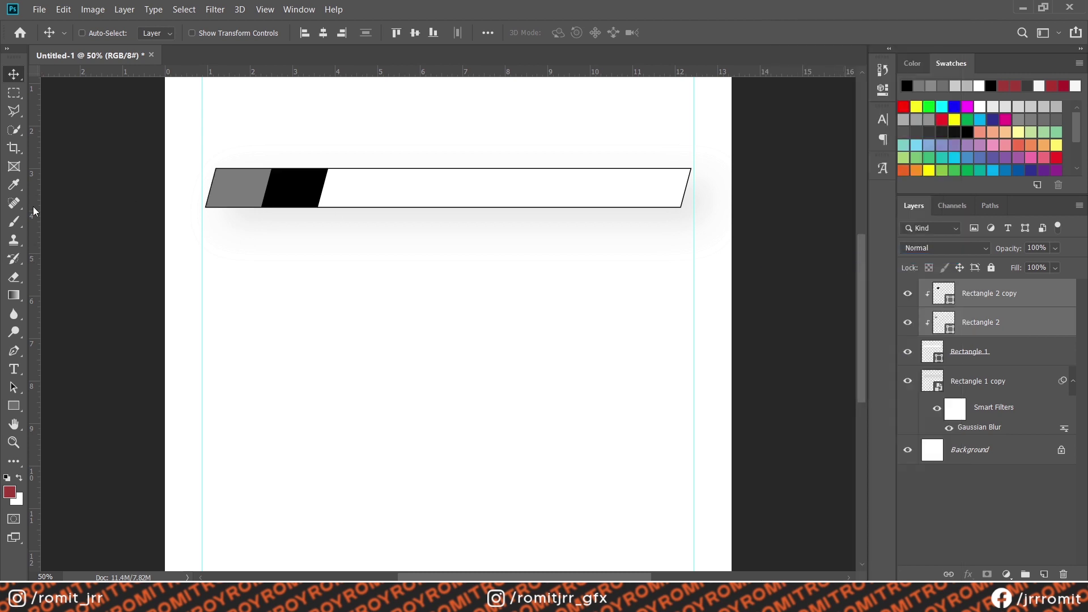
Step: Draw a rectangle about 1100 by 112 px below the bar and fill it with medium grey
{"action": "left_click", "coordinate": [13, 407]}
{"action": "left_click_drag", "start_coordinate": [275, 235], "coordinate": [587, 267]}
{"action": "left_click", "coordinate": [159, 33]}
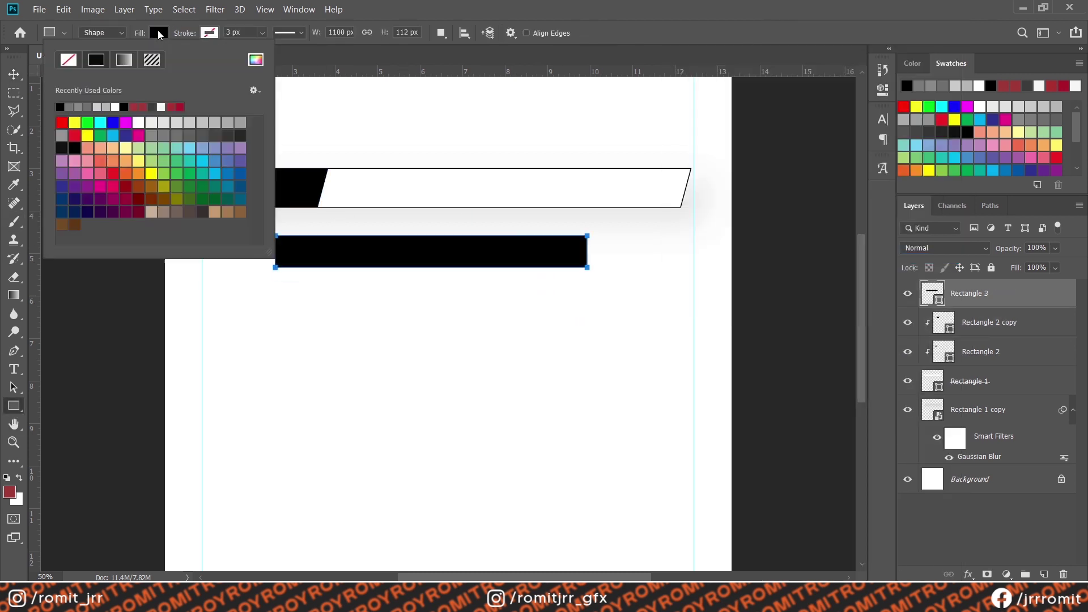
{"action": "left_click", "coordinate": [161, 129]}
{"action": "type", "text": "vu"}
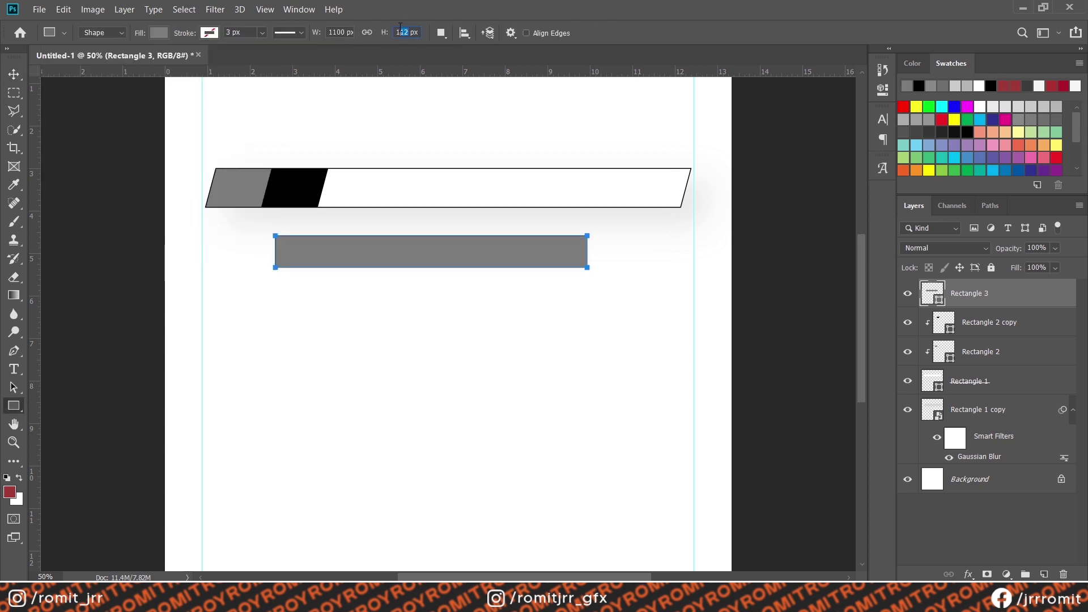
Step: Resize the new grey rectangle below the bar to 500 px wide and 140 px high
{"action": "type", "text": "140"}
{"action": "key", "text": "Return"}
{"action": "type", "text": "600"}
{"action": "key", "text": "Return"}
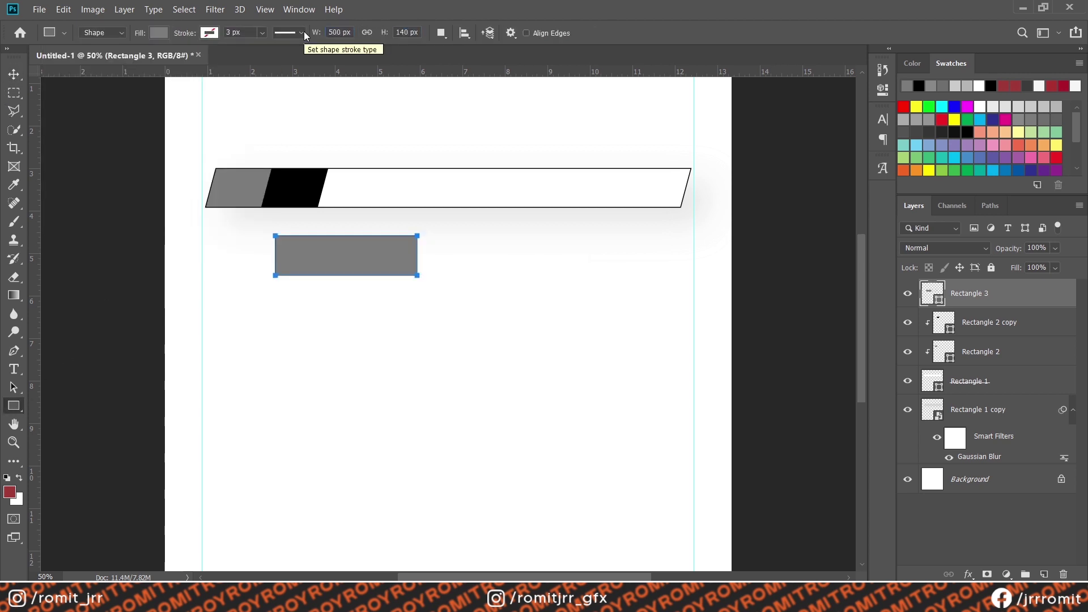
{"action": "key", "text": "Return"}
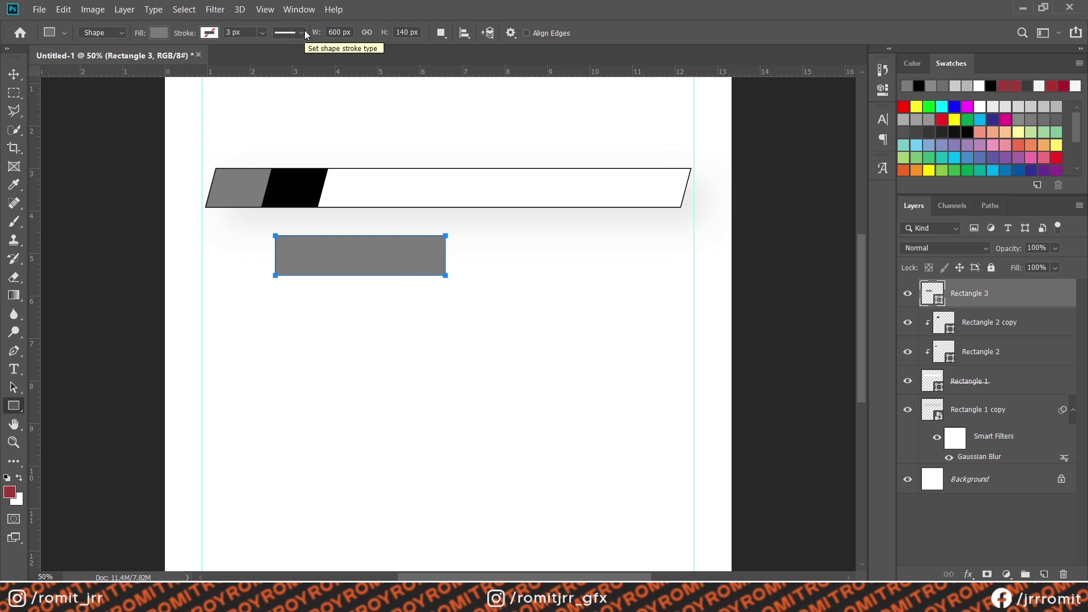
{"action": "left_click_drag", "start_coordinate": [333, 32], "coordinate": [302, 32]}
{"action": "type", "text": "5"}
{"action": "key", "text": "Return"}
Step: Skew the new grey rectangle horizontally by -15 degrees to match the bar's slant
{"action": "key", "text": "ctrl+t"}
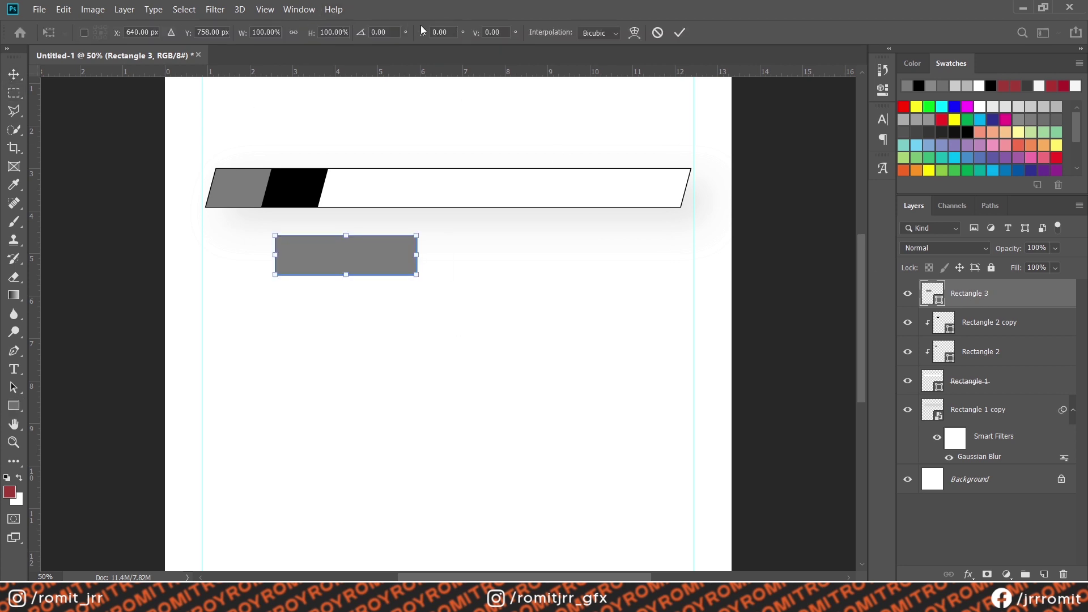
{"action": "type", "text": "-15"}
{"action": "key", "text": "Return"}
{"action": "key", "text": "Return"}
Step: Move the skewed grey rectangle onto the bar, directly against the right edge of the black segment
{"action": "left_click_drag", "start_coordinate": [327, 263], "coordinate": [376, 194]}
{"action": "key", "text": "shift+Right"}
{"action": "key", "text": "shift+Right"}
{"action": "key", "text": "shift+Right"}
{"action": "key", "text": "shift+Right"}
{"action": "key", "text": "shift+Right"}
{"action": "key", "text": "Left"}
{"action": "key", "text": "Left"}
{"action": "key", "text": "Left"}
{"action": "key", "text": "Left"}
{"action": "key", "text": "Left"}
{"action": "key", "text": "Left"}
{"action": "key", "text": "Left"}
{"action": "key", "text": "Left"}
{"action": "key", "text": "Left"}
{"action": "key", "text": "Left"}
{"action": "key", "text": "Left"}
{"action": "key", "text": "Left"}
{"action": "key", "text": "Left"}
{"action": "key", "text": "Left"}
{"action": "key", "text": "Left"}
{"action": "key", "text": "Left"}
{"action": "key", "text": "Left"}
{"action": "key", "text": "Left"}
{"action": "key", "text": "Left"}
{"action": "key", "text": "Left"}
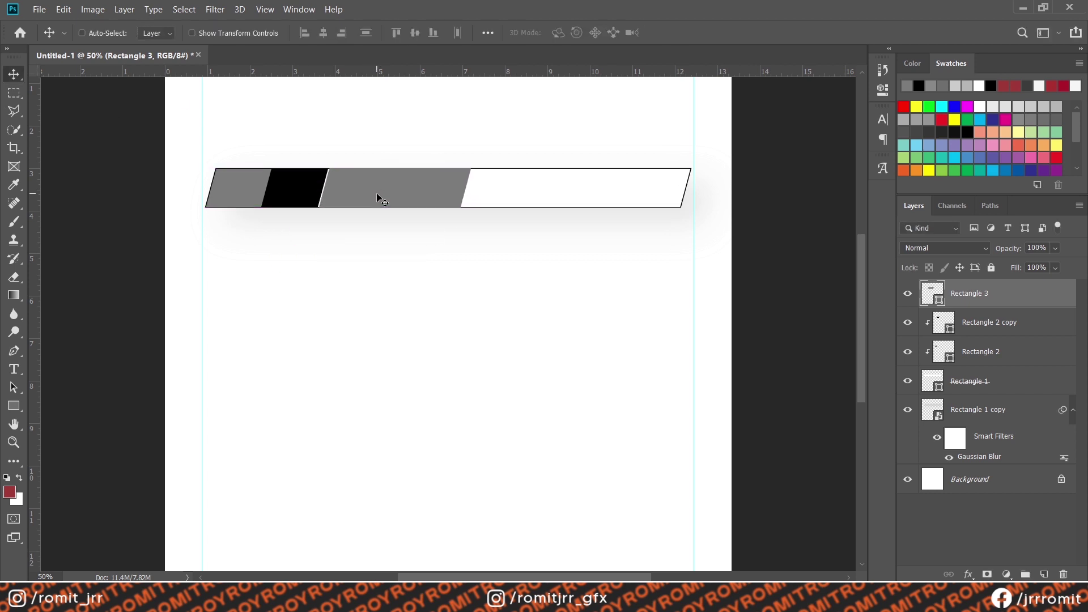
Step: Clip the new grey parallelogram to the bar with a clipping mask and remove the bar's outline stroke
{"action": "right_click", "coordinate": [997, 293]}
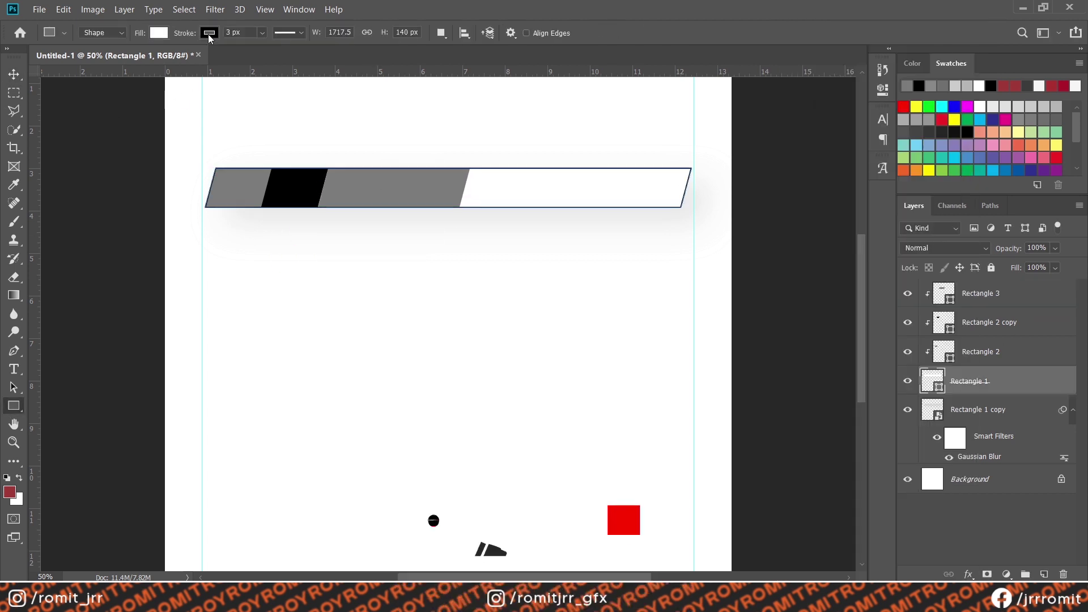
{"action": "left_click", "coordinate": [209, 32]}
Step: Shift the three clipped grey and black segments together slightly to the left within the bar
{"action": "left_click", "coordinate": [14, 74]}
{"action": "left_click", "coordinate": [980, 353]}
{"action": "left_click", "coordinate": [981, 294], "text": "shift"}
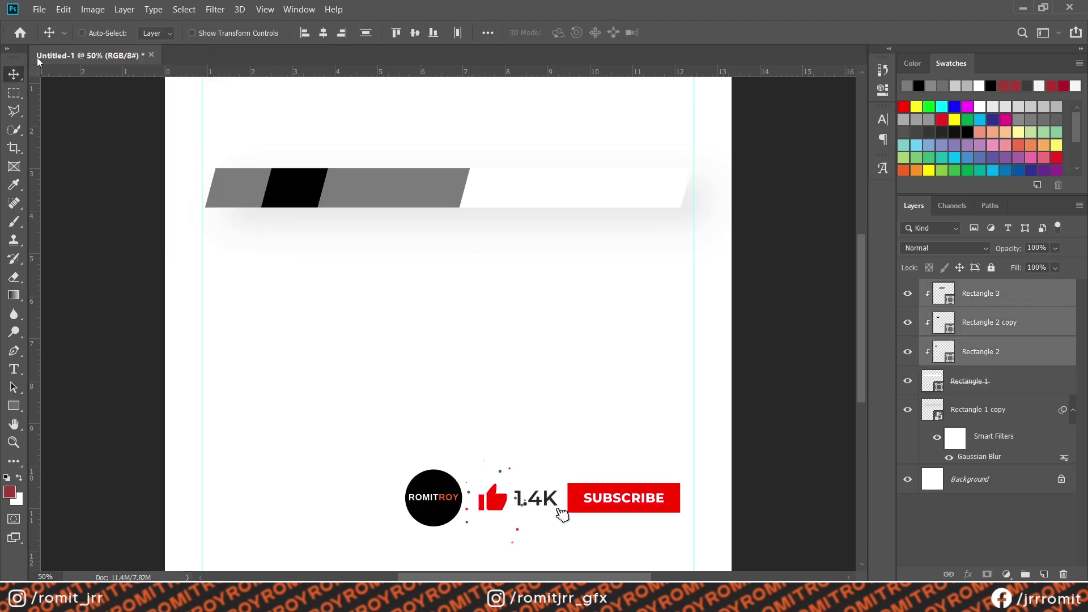
{"action": "key", "text": "Left"}
{"action": "key", "text": "Left"}
{"action": "key", "text": "Left"}
{"action": "key", "text": "Left"}
{"action": "key", "text": "Left"}
{"action": "key", "text": "Left"}
{"action": "key", "text": "Left"}
{"action": "key", "text": "Left"}
{"action": "key", "text": "shift+Left"}
{"action": "key", "text": "shift+Left"}
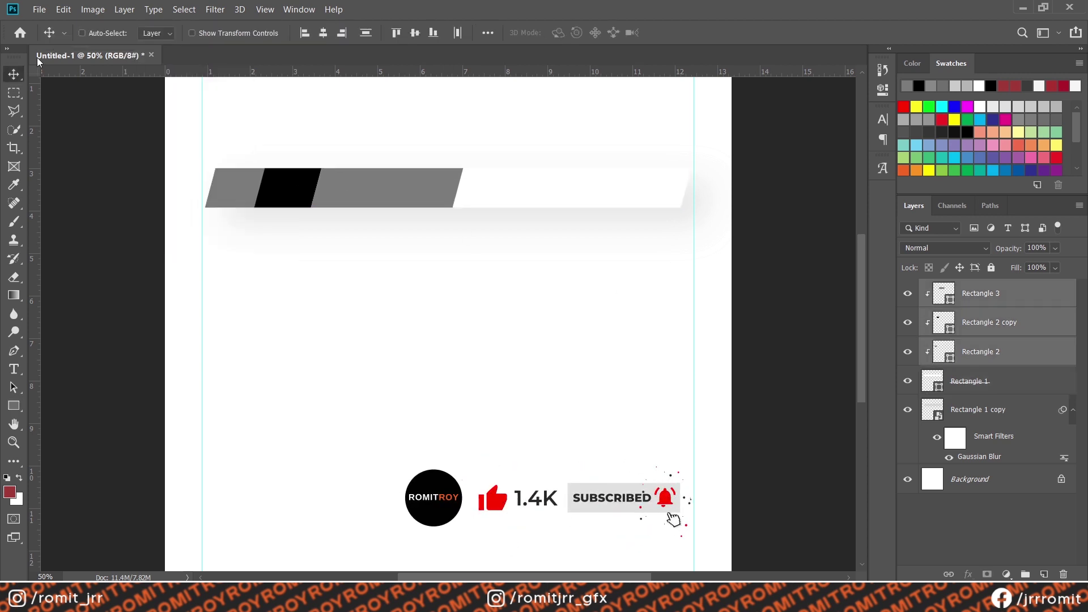
Step: Group all bar layers, including the blurred shadow, and name the group Cell
{"action": "left_click", "coordinate": [994, 409], "text": "shift"}
{"action": "key", "text": "ctrl+g"}
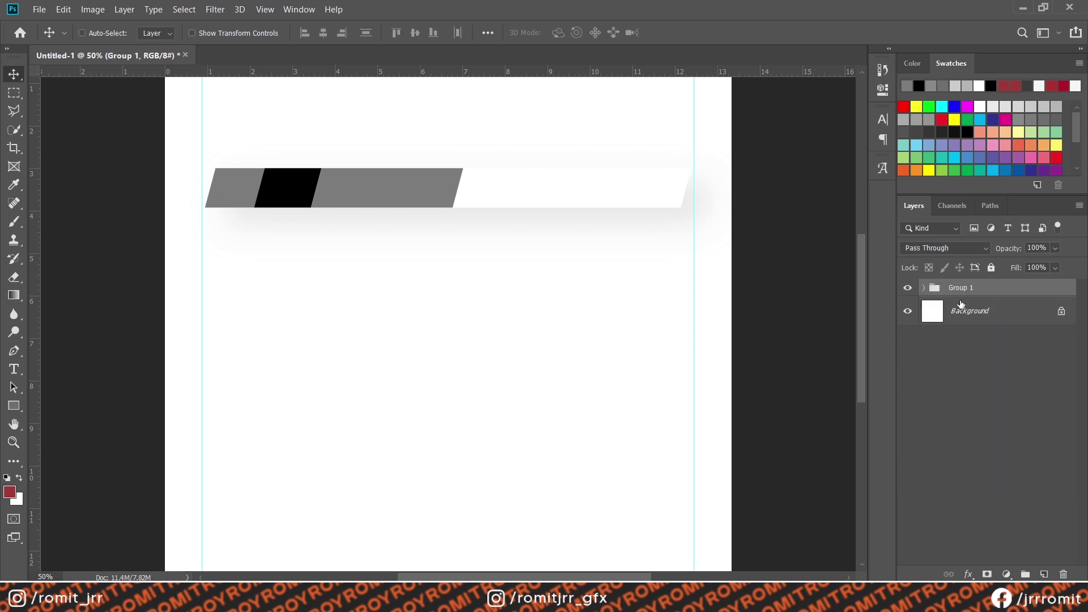
{"action": "key", "text": "Return"}
Step: Duplicate the Cell group below the original, and duplicate both rows below them to make four stacked rows
{"action": "key", "text": "ctrl+j"}
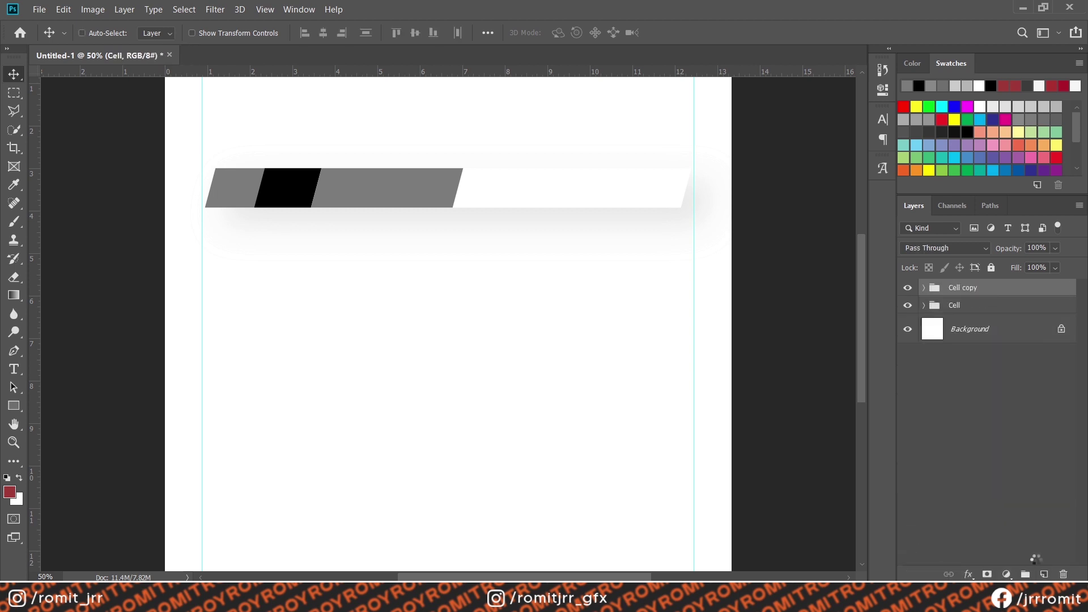
{"action": "left_click_drag", "start_coordinate": [388, 217], "coordinate": [384, 245]}
{"action": "left_click", "coordinate": [988, 309], "text": "shift"}
{"action": "left_click_drag", "start_coordinate": [988, 308], "coordinate": [1043, 574]}
{"action": "left_click_drag", "start_coordinate": [371, 215], "coordinate": [362, 302]}
Step: Duplicate all four Cell groups and place the copies below to make eight stacked rows
{"action": "scroll", "coordinate": [512, 270], "scroll_direction": "down", "scroll_amount": 2}
{"action": "scroll", "coordinate": [513, 271], "scroll_direction": "up", "scroll_amount": 2}
{"action": "left_click", "coordinate": [958, 341], "text": "shift"}
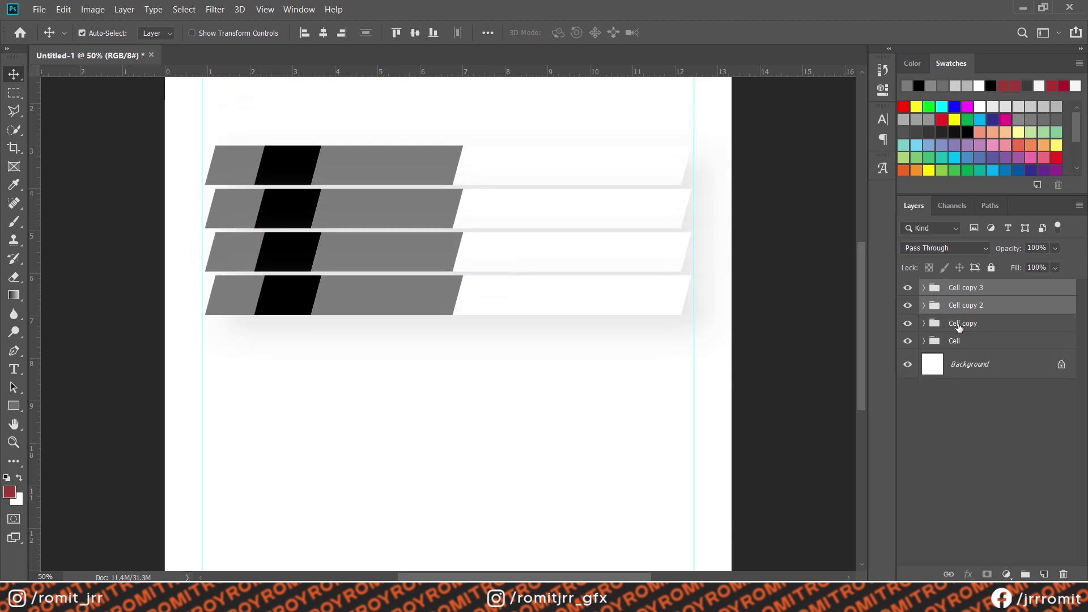
{"action": "left_click_drag", "start_coordinate": [958, 341], "coordinate": [1044, 574]}
{"action": "left_click_drag", "start_coordinate": [358, 202], "coordinate": [321, 349]}
Step: Move the bottom row slightly lower and distribute all eight Cell groups with even vertical spacing
{"action": "scroll", "coordinate": [360, 321], "scroll_direction": "up", "scroll_amount": 2}
{"action": "scroll", "coordinate": [366, 267], "scroll_direction": "down", "scroll_amount": 4}
{"action": "left_click", "coordinate": [966, 288]}
{"action": "left_click", "coordinate": [956, 413], "text": "shift"}
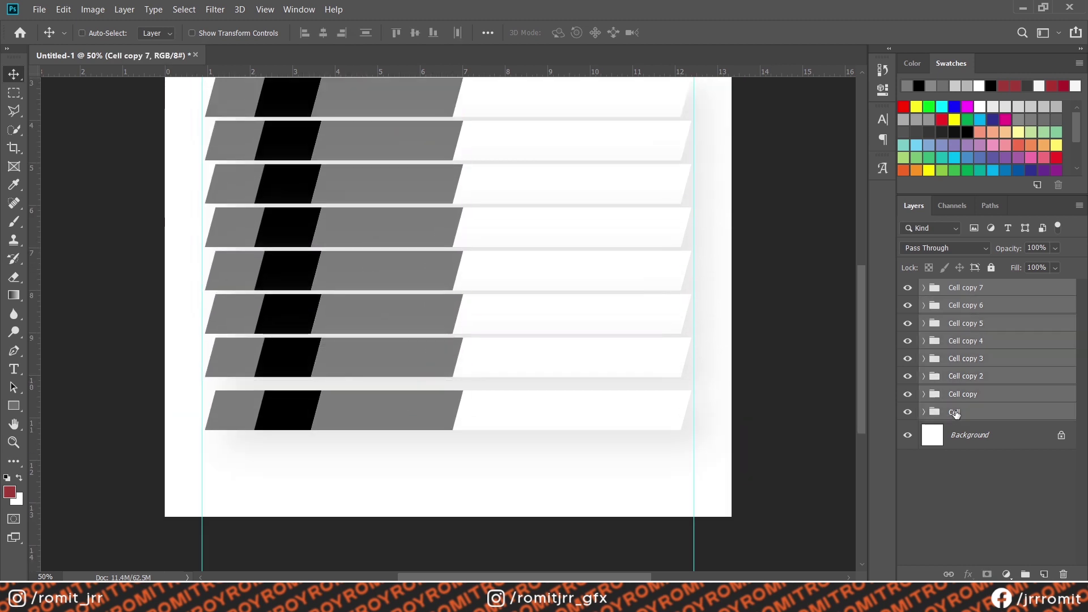
{"action": "left_click", "coordinate": [365, 33]}
{"action": "scroll", "coordinate": [96, 156], "scroll_direction": "up", "scroll_amount": 2}
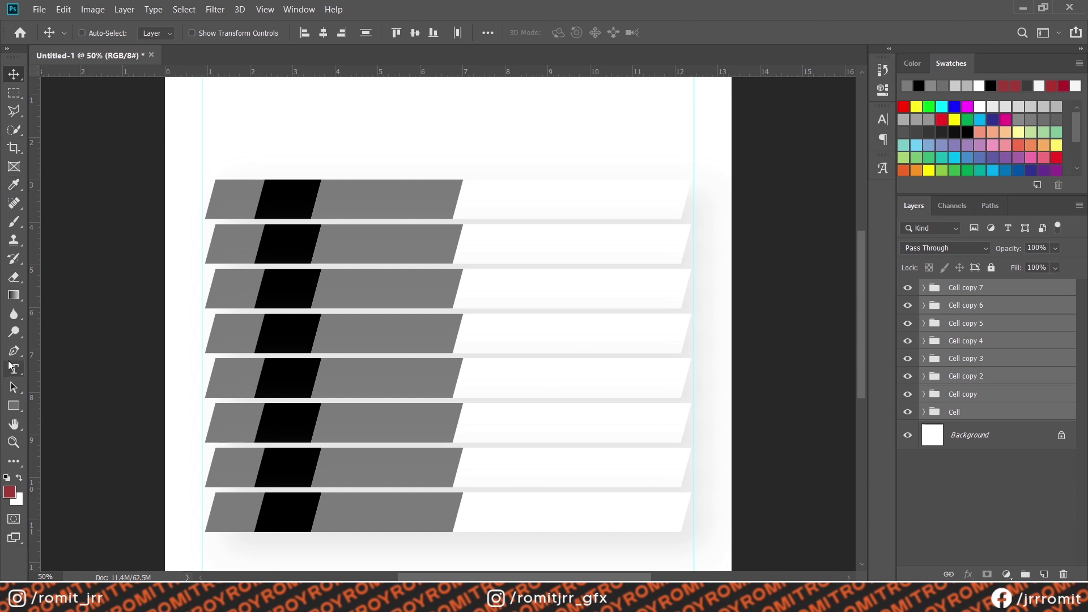
Step: Start a text layer above the first row, in black Agency Gothic CT Medium at 24 pt
{"action": "left_click", "coordinate": [13, 368]}
{"action": "left_click", "coordinate": [224, 167]}
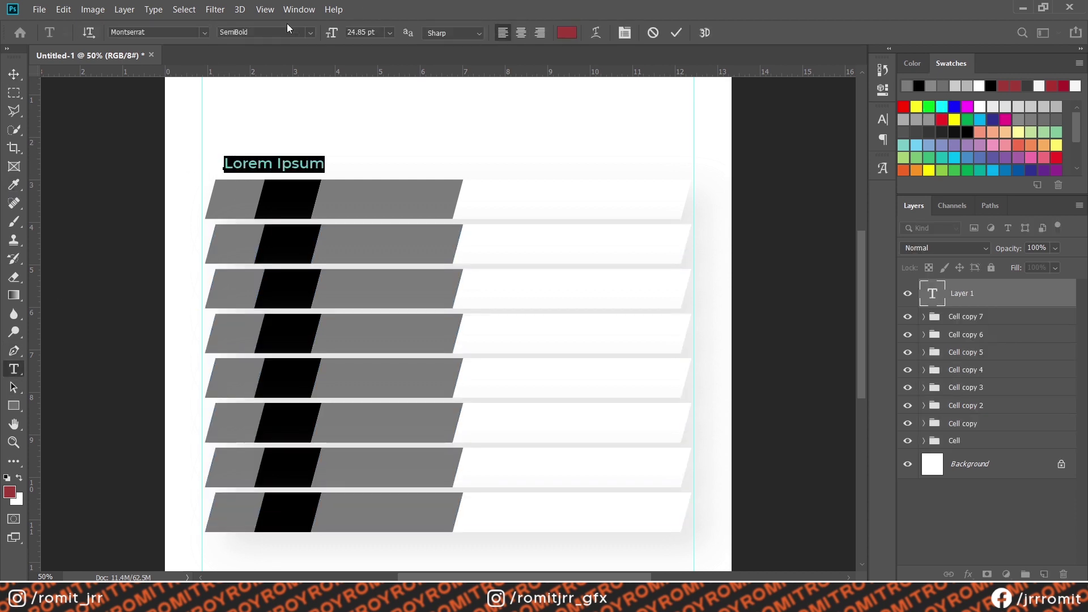
{"action": "left_click", "coordinate": [967, 132]}
{"action": "type", "text": "agency"}
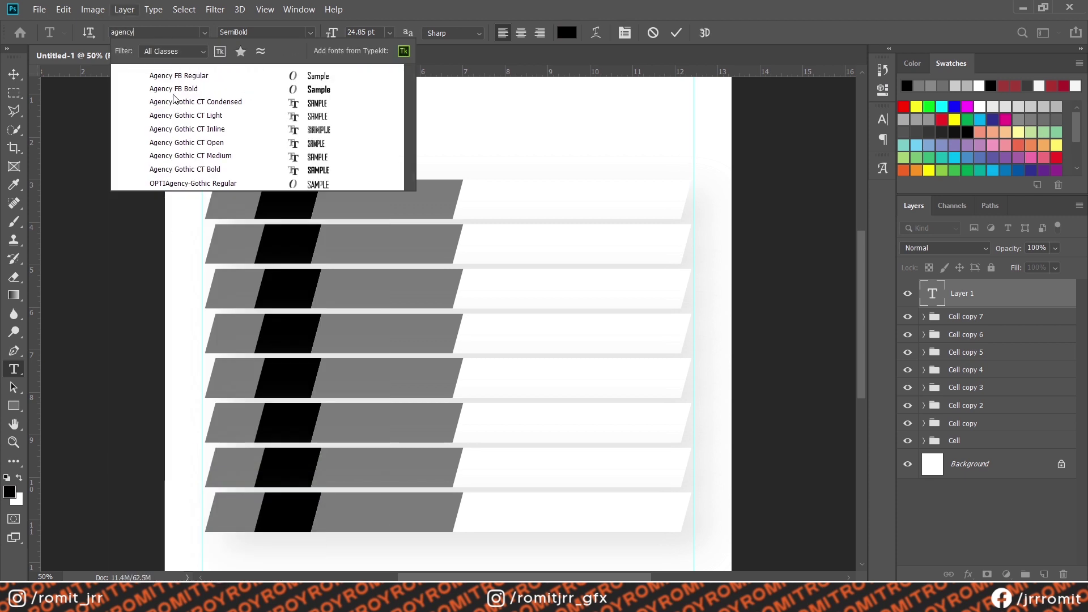
{"action": "left_click", "coordinate": [193, 156]}
{"action": "left_click", "coordinate": [390, 34]}
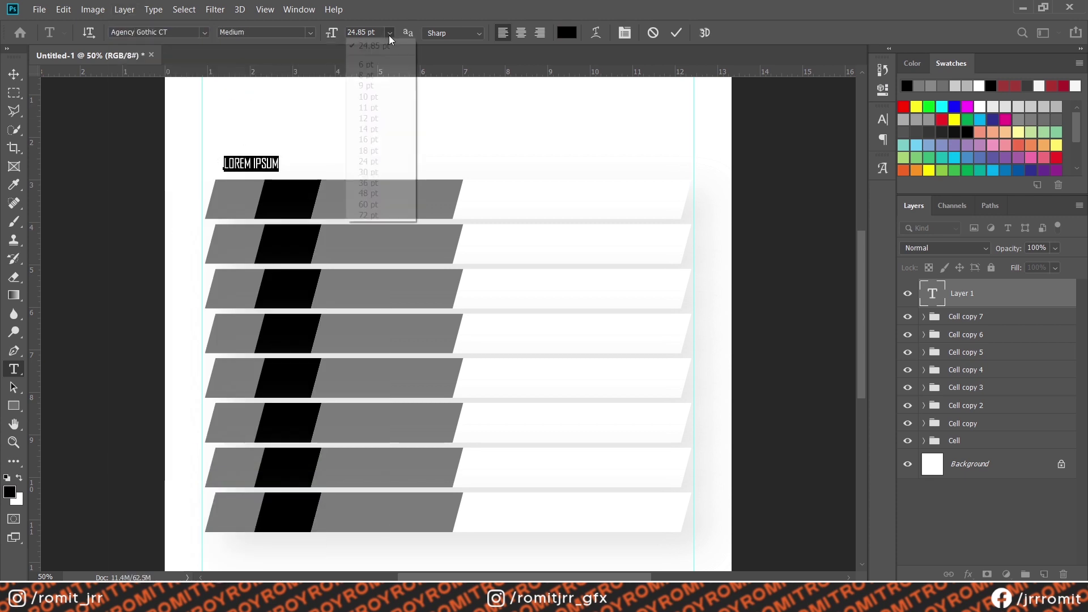
{"action": "left_click", "coordinate": [372, 161]}
{"action": "left_click", "coordinate": [624, 33]}
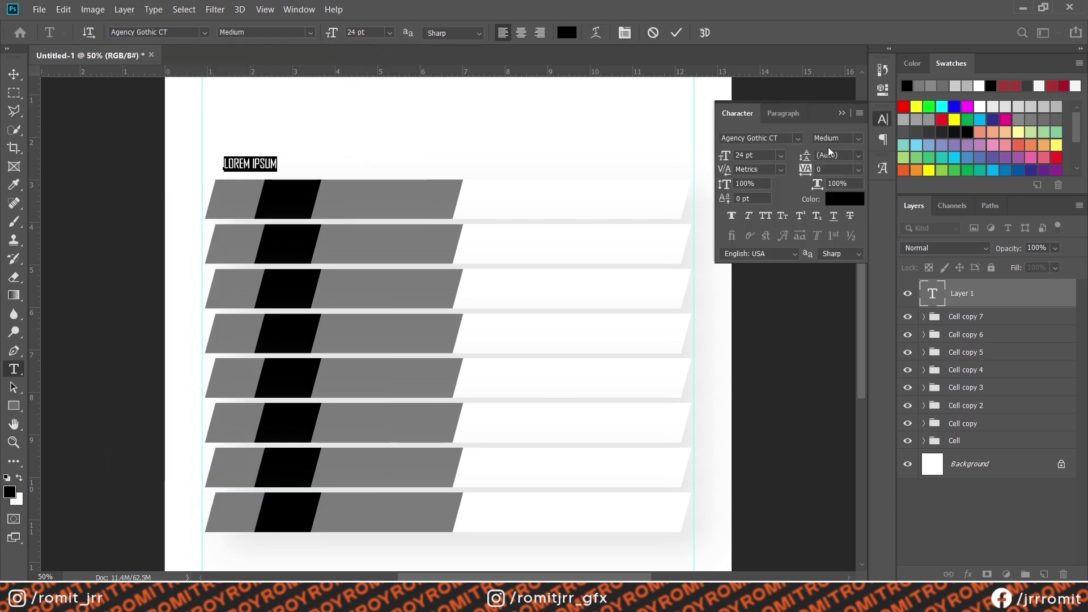
{"action": "left_click", "coordinate": [845, 114]}
Step: Enter RANK as the heading text and nudge it down close to the first row
{"action": "type", "text": "RANK"}
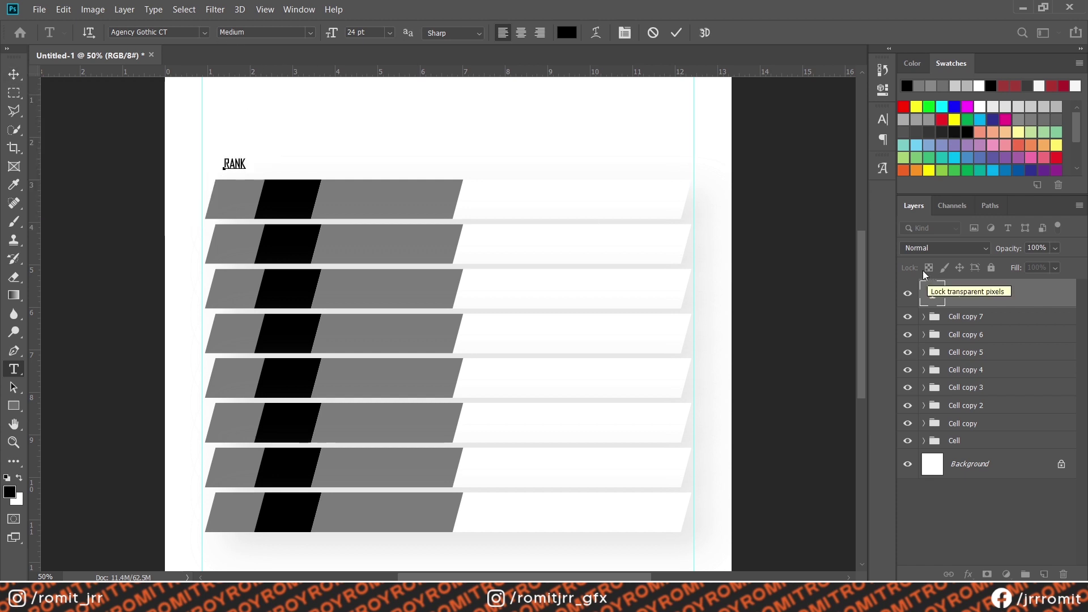
{"action": "left_click", "coordinate": [14, 74]}
{"action": "key", "text": "shift+Down"}
{"action": "key", "text": "shift+Down"}
Step: Set the RANK heading to 22 pt with centred alignment and position it above the first grey segment
{"action": "double_click", "coordinate": [234, 170]}
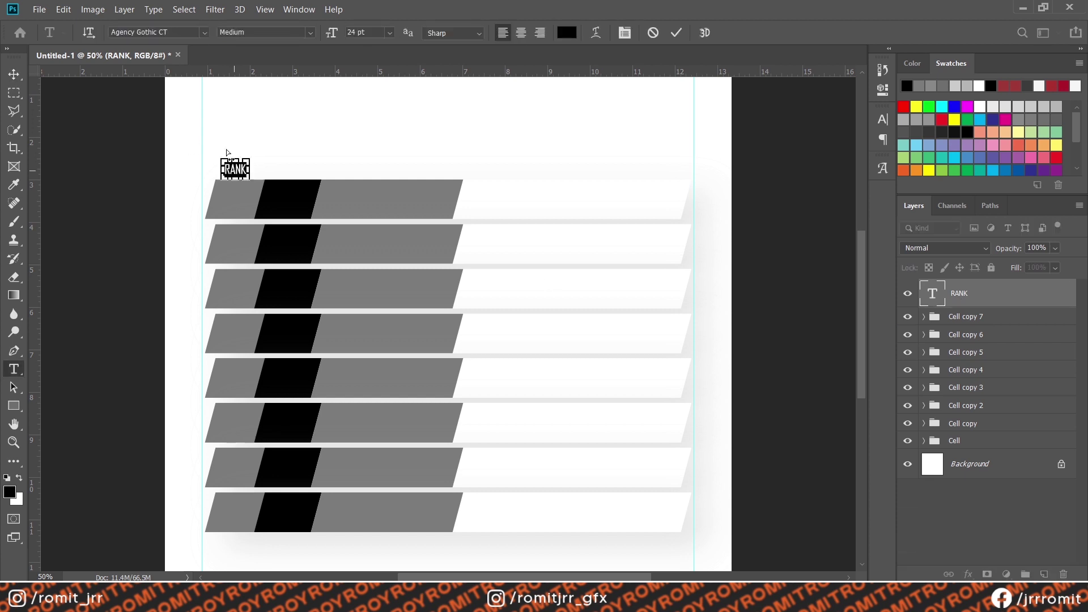
{"action": "key", "text": "ctrl+shift+comma"}
{"action": "left_click", "coordinate": [521, 32]}
{"action": "left_click", "coordinate": [14, 74]}
{"action": "left_click_drag", "start_coordinate": [225, 139], "coordinate": [234, 137]}
Step: Duplicate the RANK heading to the right for two more column headings, TEAM NAME and POS
{"action": "left_click_drag", "start_coordinate": [997, 297], "coordinate": [1044, 574]}
{"action": "left_click_drag", "start_coordinate": [246, 174], "coordinate": [321, 168]}
{"action": "type", "text": "tTEAM"}
{"action": "key", "text": "ctrl+Return"}
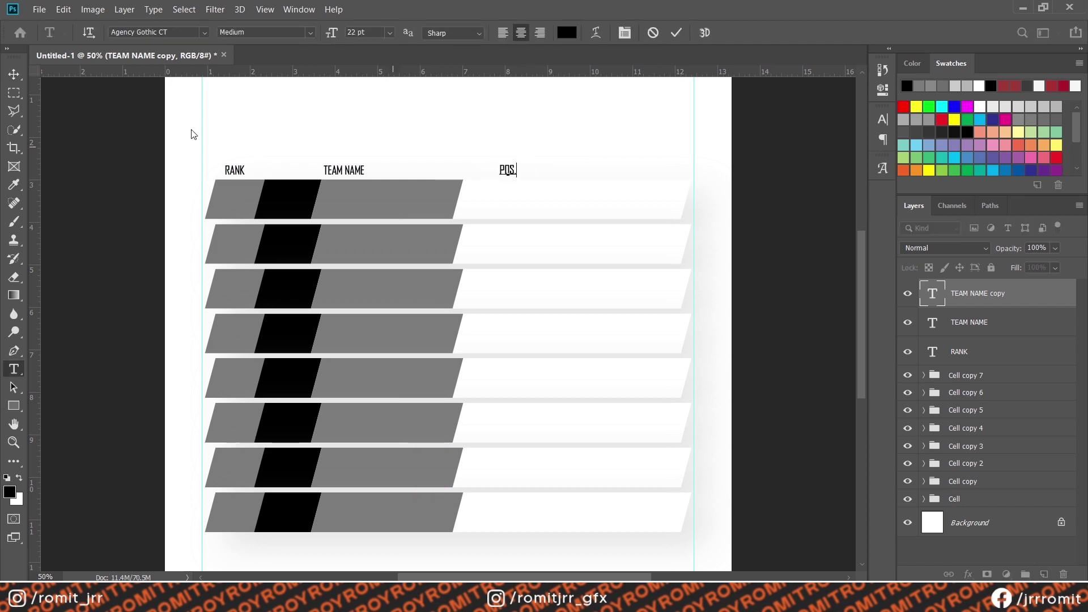
{"action": "key", "text": "ctrl+Return"}
Step: Duplicate the POS. heading to the right and change the copy's text to KILLS
{"action": "left_click_drag", "start_coordinate": [494, 102], "coordinate": [564, 102]}
{"action": "key", "text": "t"}
{"action": "double_click", "coordinate": [565, 170]}
{"action": "type", "text": "KILLS"}
{"action": "key", "text": "ctrl+Return"}
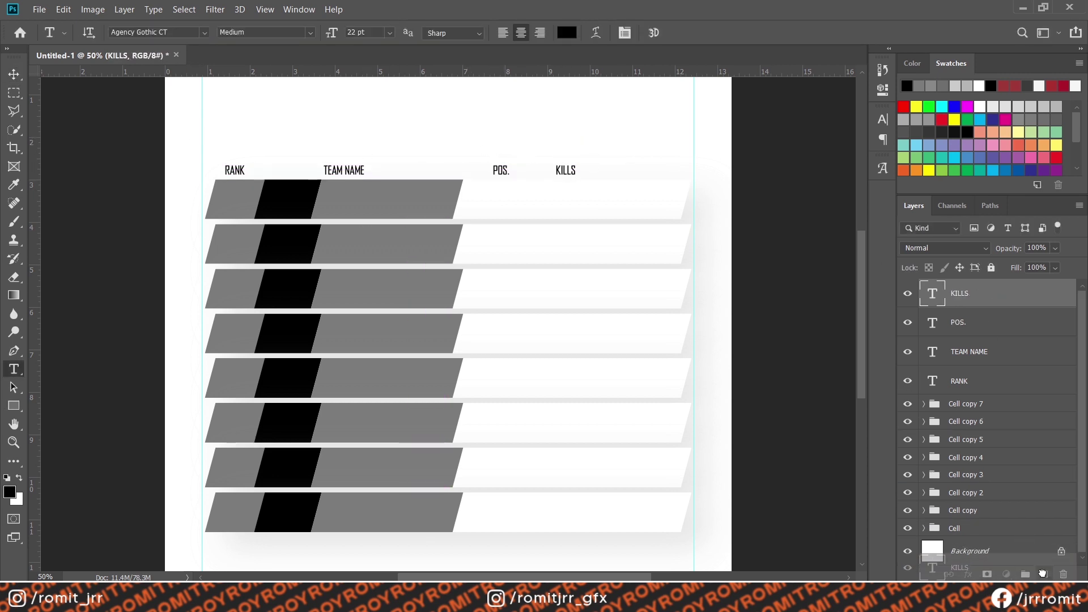
Step: Duplicate the KILLS heading to the right and change the copy's text to TOTAL
{"action": "key", "text": "v"}
{"action": "left_click_drag", "start_coordinate": [589, 155], "coordinate": [634, 154], "text": "alt"}
{"action": "key", "text": "t"}
{"action": "double_click", "coordinate": [605, 169]}
{"action": "type", "text": "TOTAL"}
Step: Duplicate the TOTAL heading to the right and change the copy's text to WWCD
{"action": "left_click_drag", "start_coordinate": [1014, 296], "coordinate": [1044, 574]}
{"action": "left_click", "coordinate": [13, 75]}
{"action": "left_click_drag", "start_coordinate": [365, 153], "coordinate": [411, 154]}
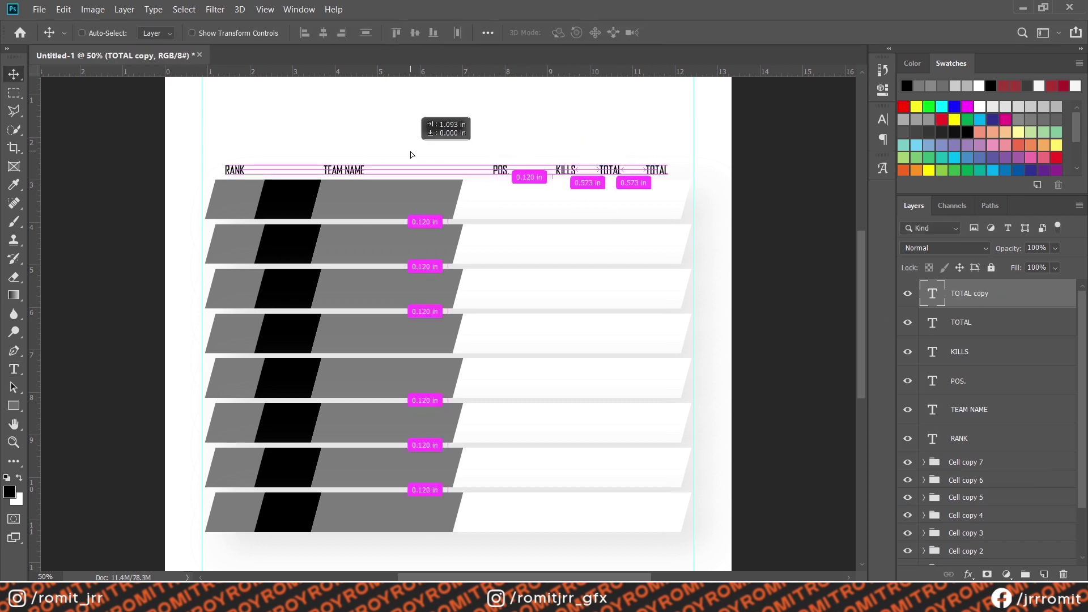
{"action": "left_click", "coordinate": [14, 369]}
{"action": "double_click", "coordinate": [656, 170]}
{"action": "type", "text": "WWCD"}
Step: Shift the POS. heading slightly left and distribute POS., KILLS, TOTAL and WWCD evenly across the white area
{"action": "left_click", "coordinate": [13, 74]}
{"action": "left_click", "coordinate": [975, 390]}
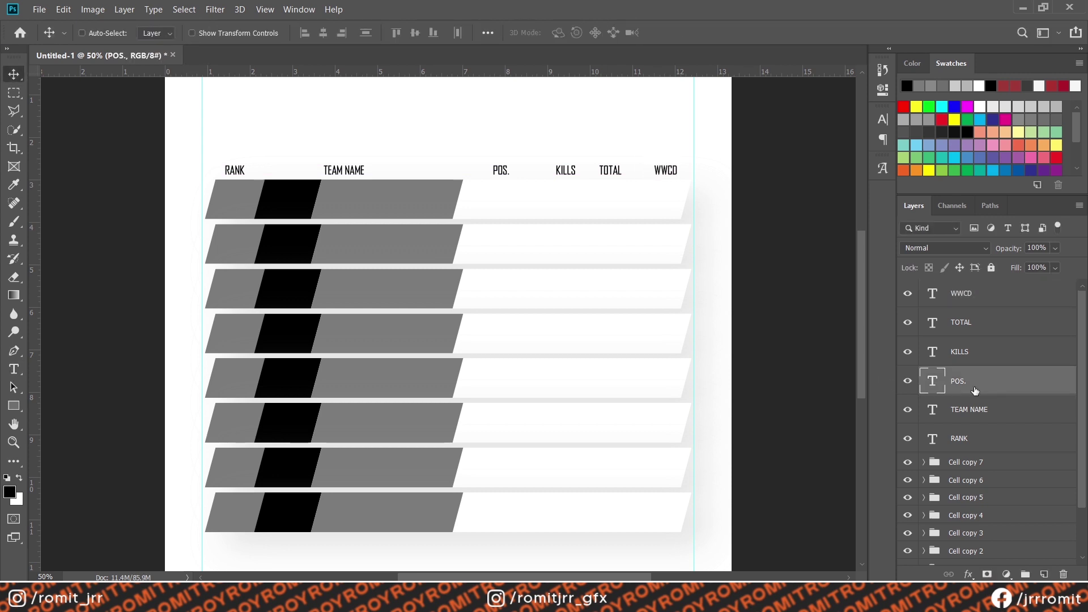
{"action": "left_click", "coordinate": [966, 440]}
{"action": "left_click", "coordinate": [963, 294], "text": "shift"}
{"action": "left_click", "coordinate": [962, 391]}
{"action": "left_click", "coordinate": [963, 295], "text": "shift"}
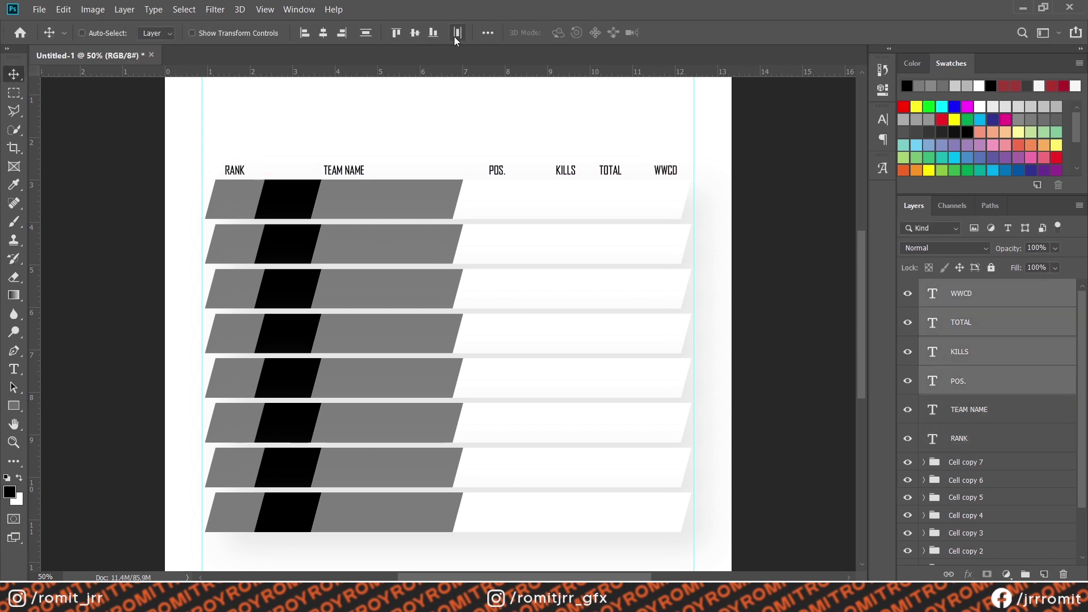
{"action": "left_click", "coordinate": [457, 36]}
Step: Nudge the TOTAL heading slightly to the right
{"action": "left_click", "coordinate": [958, 351]}
{"action": "left_click", "coordinate": [960, 331]}
{"action": "key", "text": "Right"}
{"action": "key", "text": "Right"}
{"action": "key", "text": "Right"}
{"action": "key", "text": "Right"}
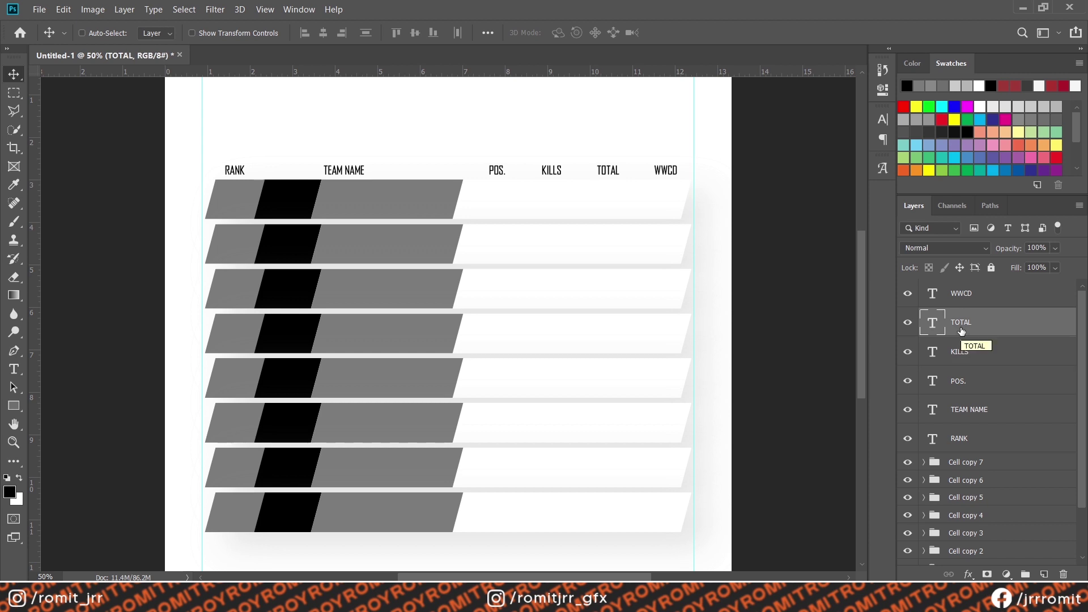
Step: Start a text layer in the first row's left grey segment, in white Agency Gothic CT Medium at 48 pt
{"action": "left_click", "coordinate": [14, 368]}
{"action": "left_click", "coordinate": [232, 210]}
{"action": "left_click", "coordinate": [979, 107]}
{"action": "left_click", "coordinate": [311, 32]}
{"action": "left_click", "coordinate": [389, 33]}
{"action": "left_click", "coordinate": [368, 192]}
{"action": "left_click", "coordinate": [626, 34]}
{"action": "left_click", "coordinate": [626, 34]}
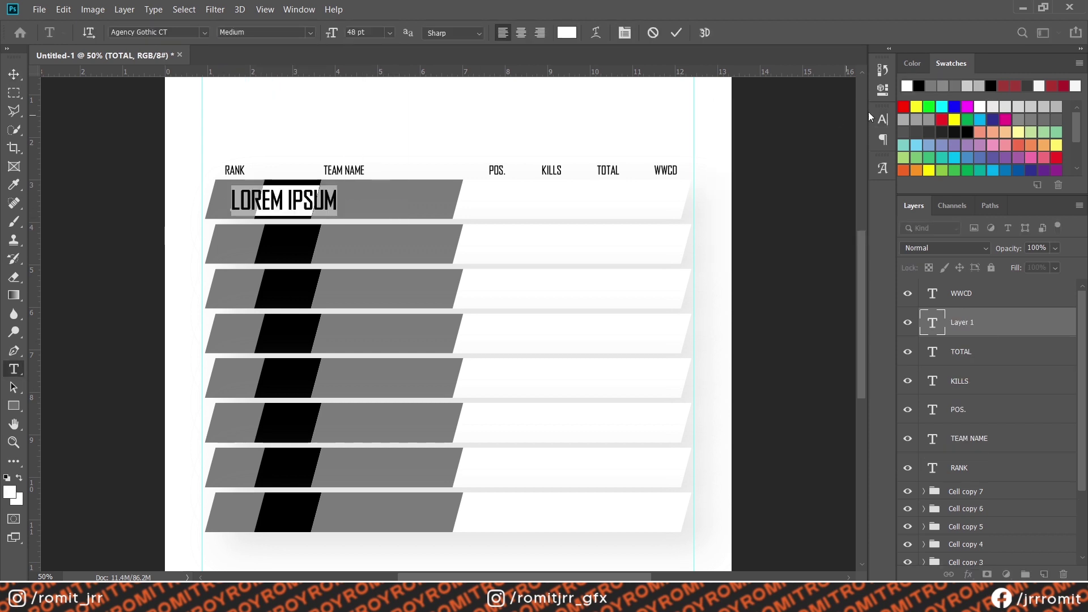
Step: Enter the rank numbers 1 to 8, each on its own line
{"action": "type", "text": "1"}
{"action": "key", "text": "Return"}
{"action": "type", "text": "2 "}
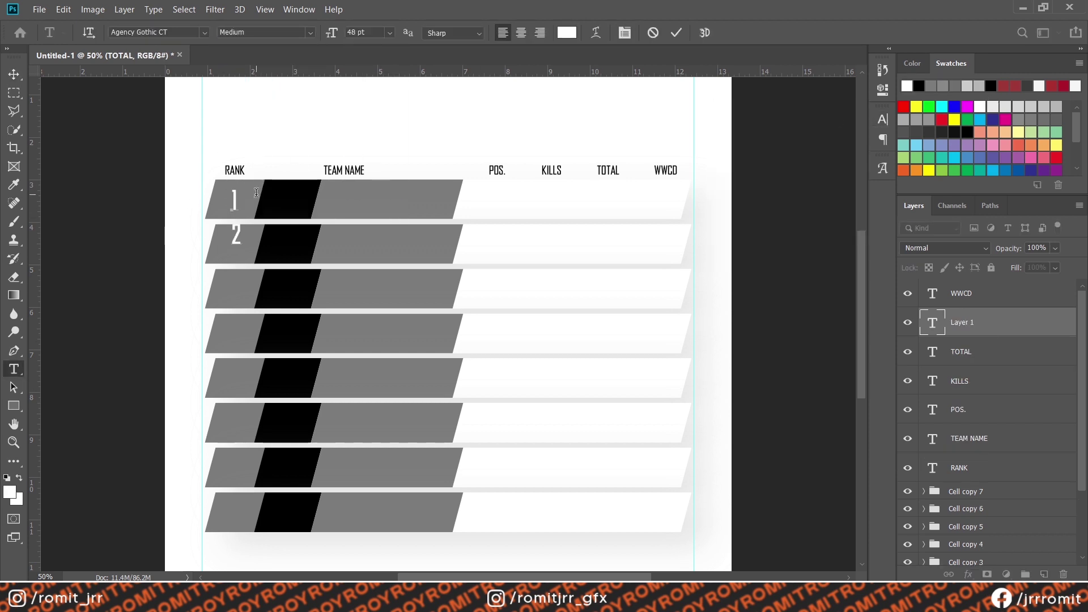
{"action": "type", "text": "3"}
{"action": "key", "text": "Return"}
{"action": "type", "text": "4"}
{"action": "key", "text": "Return"}
{"action": "type", "text": "5"}
{"action": "key", "text": "Return"}
{"action": "type", "text": "6"}
{"action": "key", "text": "Return"}
Step: Reduce the size of all the rank numbers to 40 pt
{"action": "key", "text": "ctrl+a"}
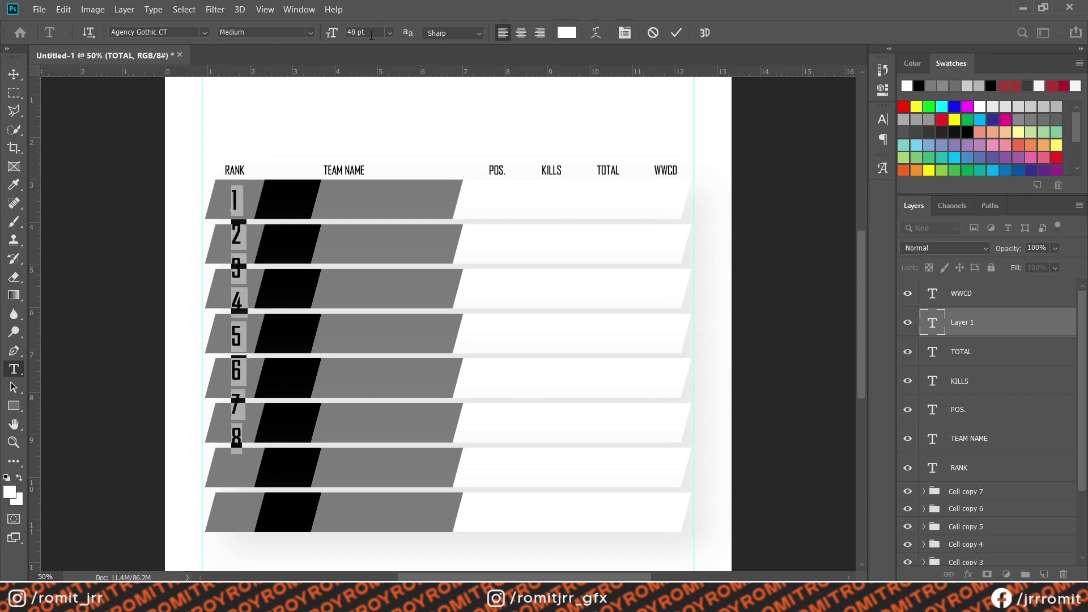
{"action": "key", "text": "Down"}
{"action": "key", "text": "Down"}
{"action": "key", "text": "Down"}
{"action": "key", "text": "Down"}
{"action": "key", "text": "Down"}
{"action": "key", "text": "Down"}
{"action": "key", "text": "Down"}
{"action": "key", "text": "Down"}
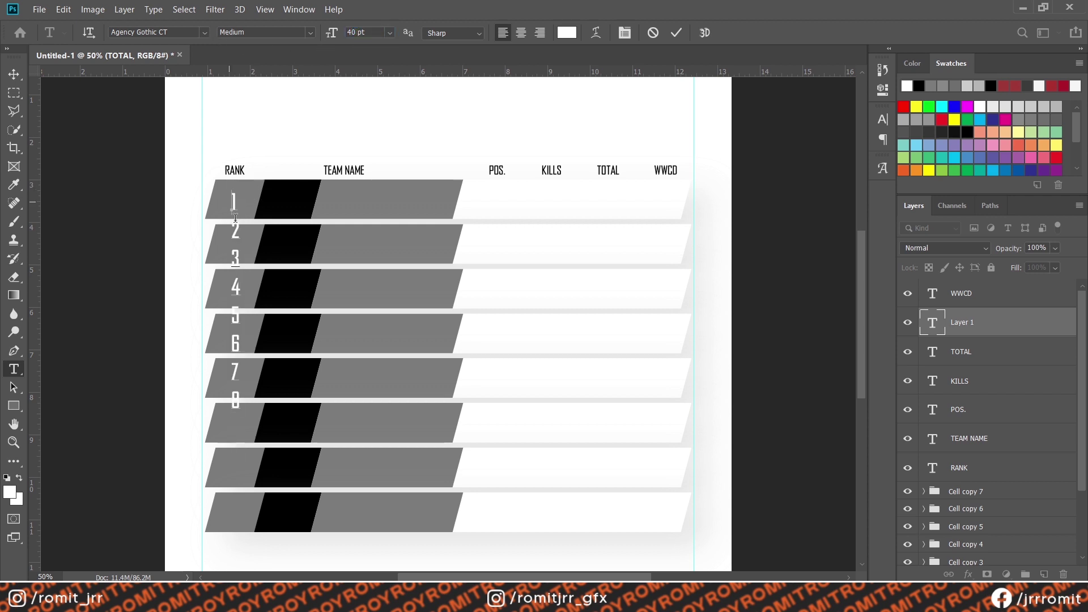
Step: Set the rank numbers' leading to 75.48 pt so each number sits in its own row
{"action": "left_click", "coordinate": [882, 119]}
{"action": "left_click_drag", "start_coordinate": [803, 157], "coordinate": [822, 168]}
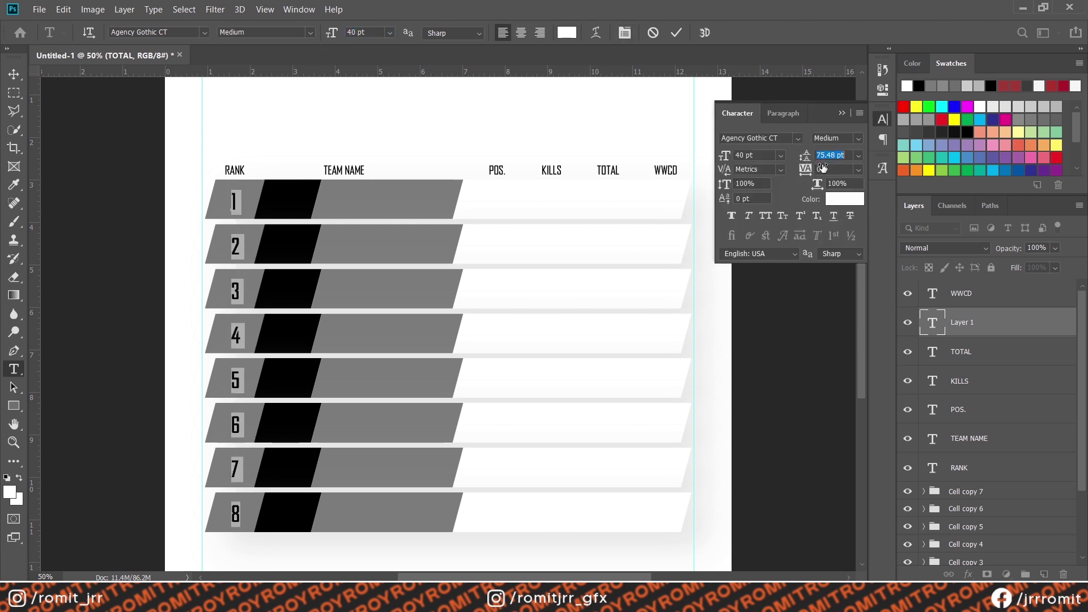
{"action": "left_click", "coordinate": [842, 113]}
{"action": "left_click", "coordinate": [13, 74]}
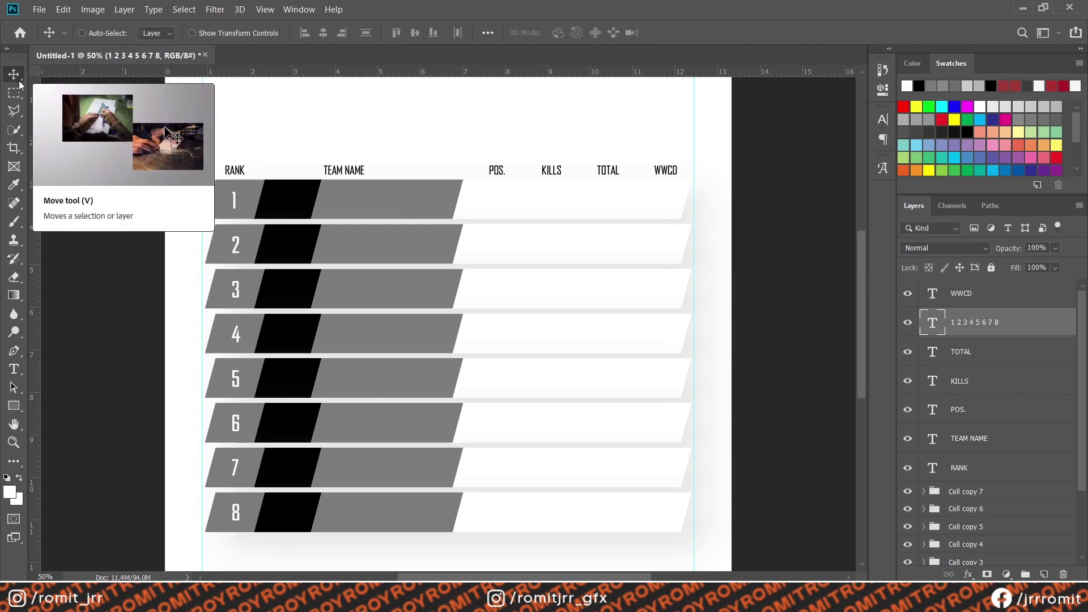
Step: Centre-align the text of all the rank numbers
{"action": "left_click", "coordinate": [13, 370]}
{"action": "left_click", "coordinate": [235, 199]}
{"action": "key", "text": "ctrl+a"}
{"action": "left_click", "coordinate": [521, 34]}
{"action": "left_click", "coordinate": [15, 75]}
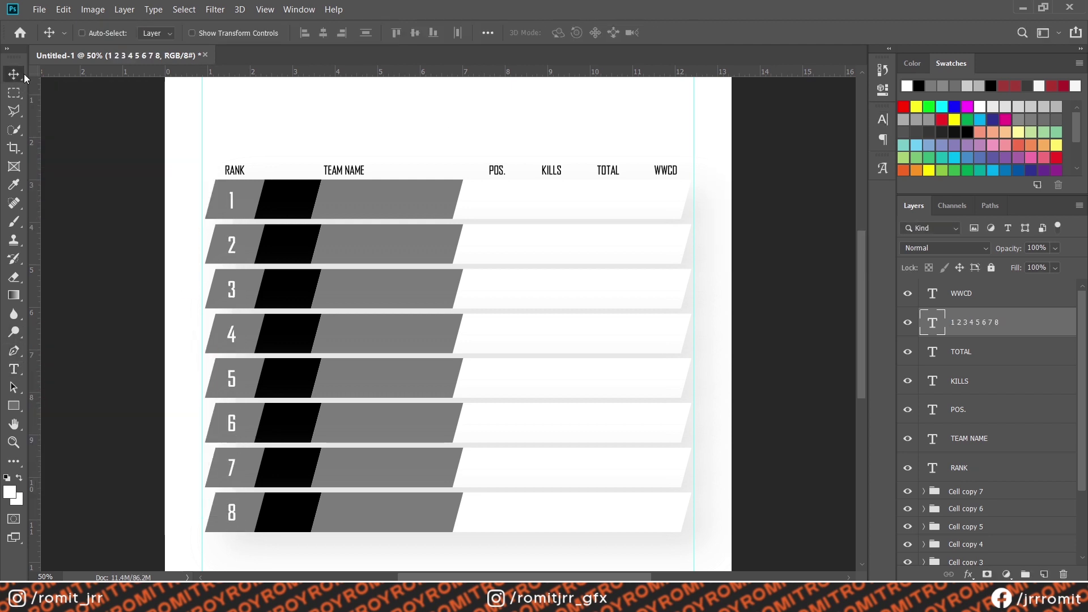
Step: Move the rank numbers layer above WWCD and group the six column heading layers as Table Head
{"action": "left_click_drag", "start_coordinate": [958, 322], "coordinate": [961, 283]}
{"action": "left_click", "coordinate": [959, 323]}
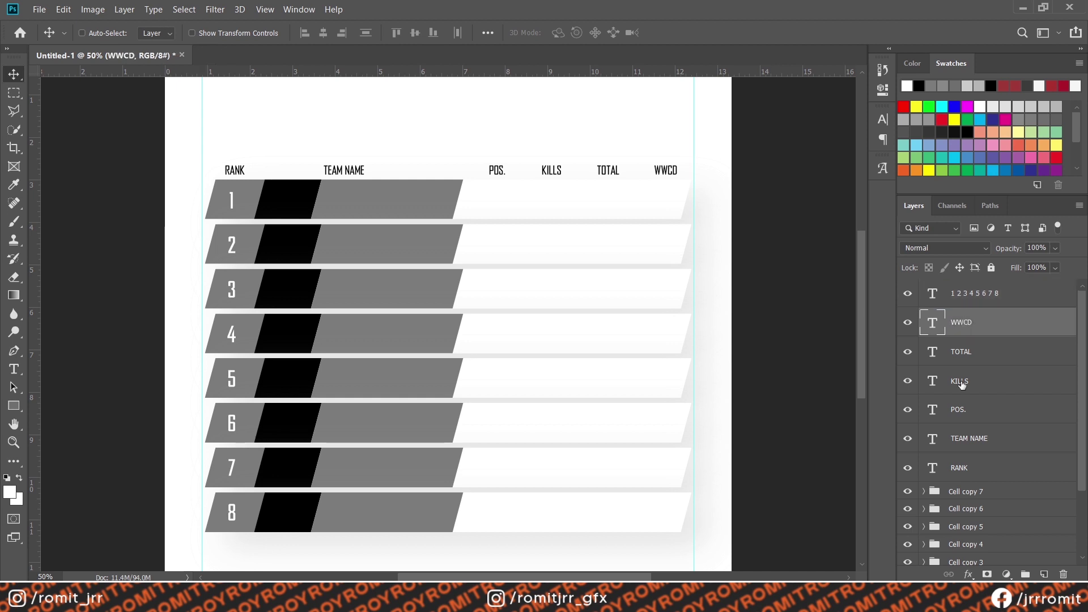
{"action": "left_click", "coordinate": [959, 467], "text": "shift"}
{"action": "key", "text": "ctrl+g"}
{"action": "double_click", "coordinate": [958, 315]}
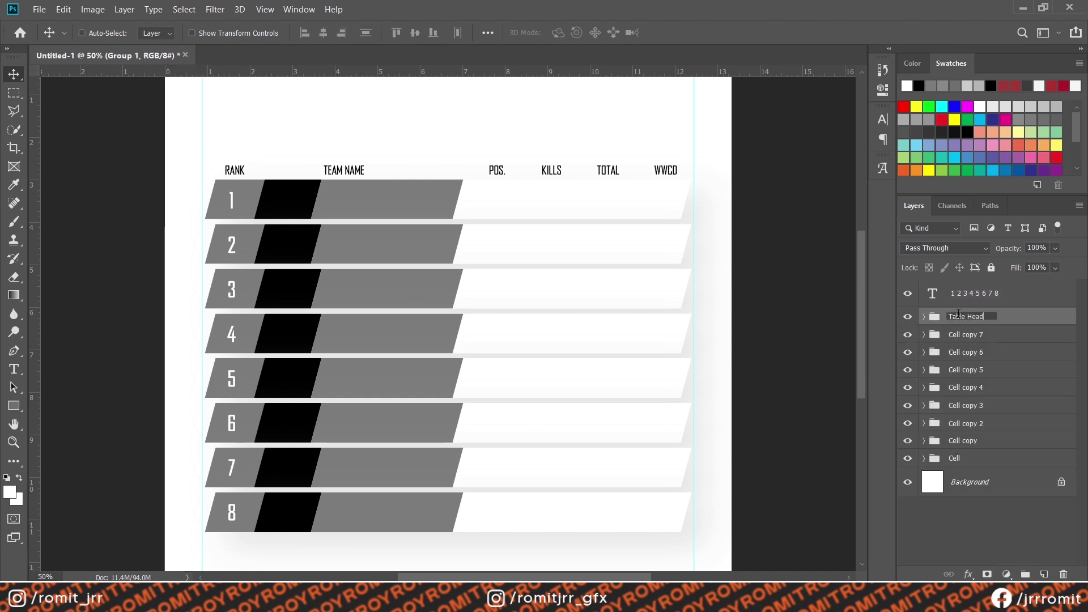
{"action": "type", "text": "Table Head"}
{"action": "key", "text": "Return"}
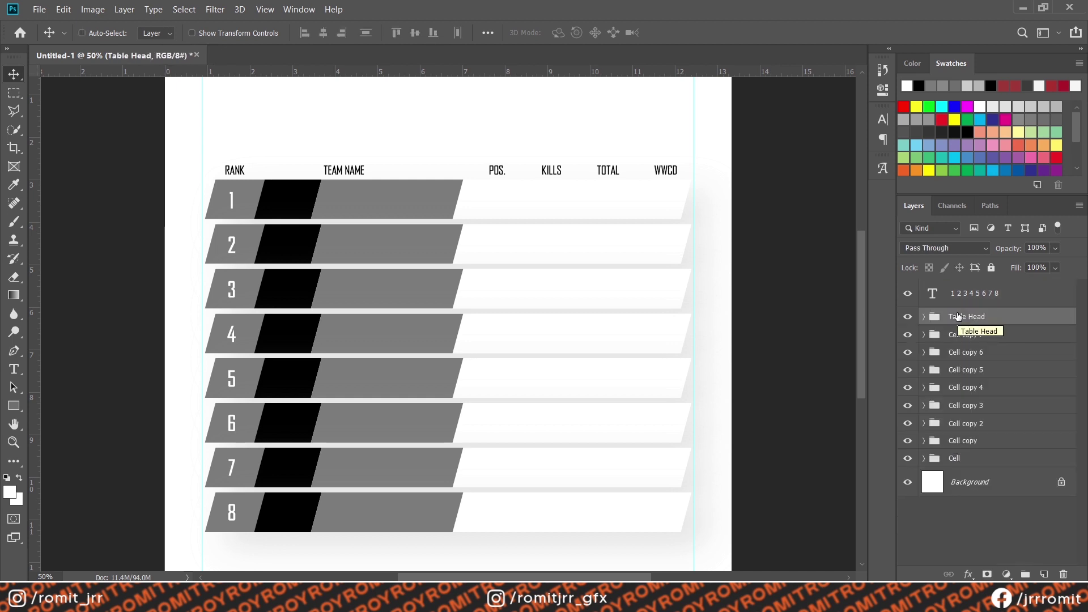
Step: Nudge the rank numbers layer to the right so the digits are centred under the RANK heading
{"action": "left_click", "coordinate": [1015, 299]}
{"action": "key", "text": "Right"}
{"action": "key", "text": "Right"}
{"action": "key", "text": "Right"}
{"action": "key", "text": "Right"}
{"action": "key", "text": "Right"}
{"action": "key", "text": "Right"}
{"action": "key", "text": "Right"}
{"action": "key", "text": "Right"}
{"action": "key", "text": "Right"}
{"action": "key", "text": "Right"}
{"action": "key", "text": "Right"}
{"action": "key", "text": "Right"}
Step: Increase the rank numbers' leading slightly so each digit sits at the same height in its row
{"action": "key", "text": "t"}
{"action": "left_click", "coordinate": [251, 187]}
{"action": "key", "text": "ctrl+a"}
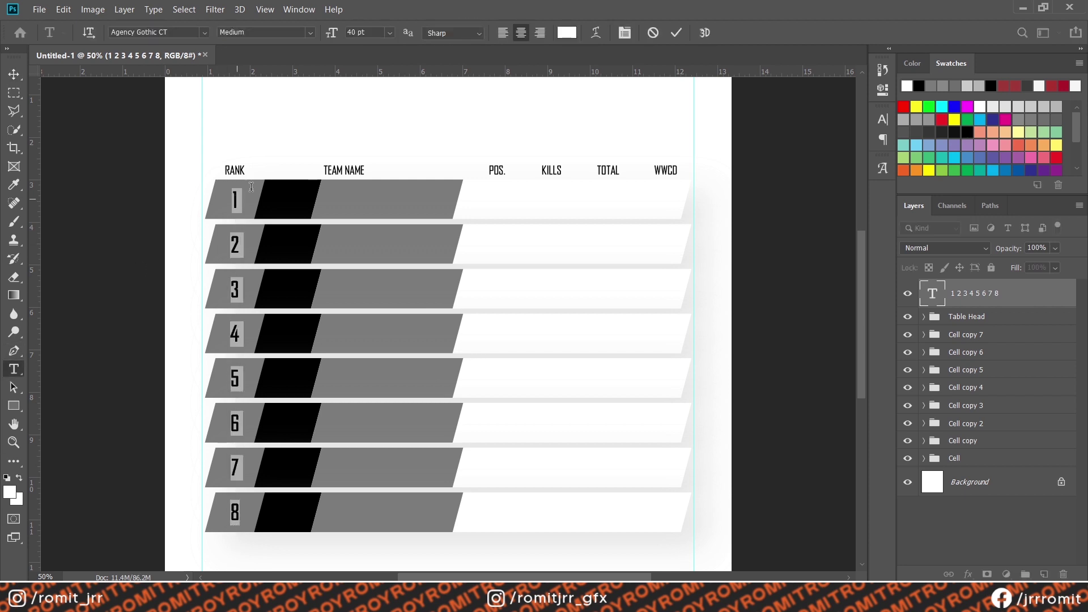
{"action": "left_click", "coordinate": [623, 35]}
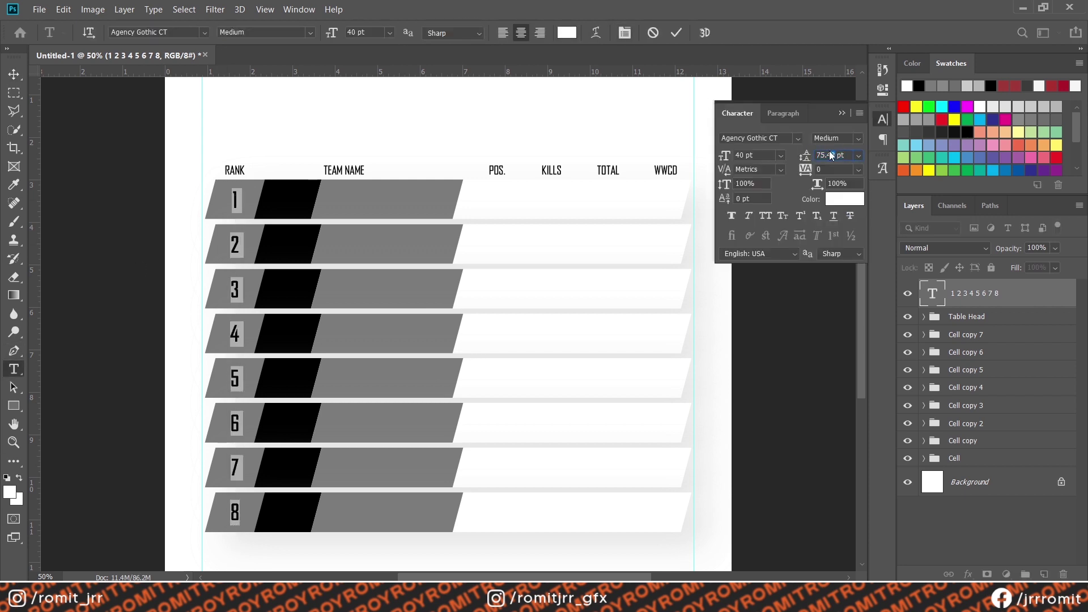
{"action": "type", "text": "75"}
{"action": "left_click", "coordinate": [440, 138]}
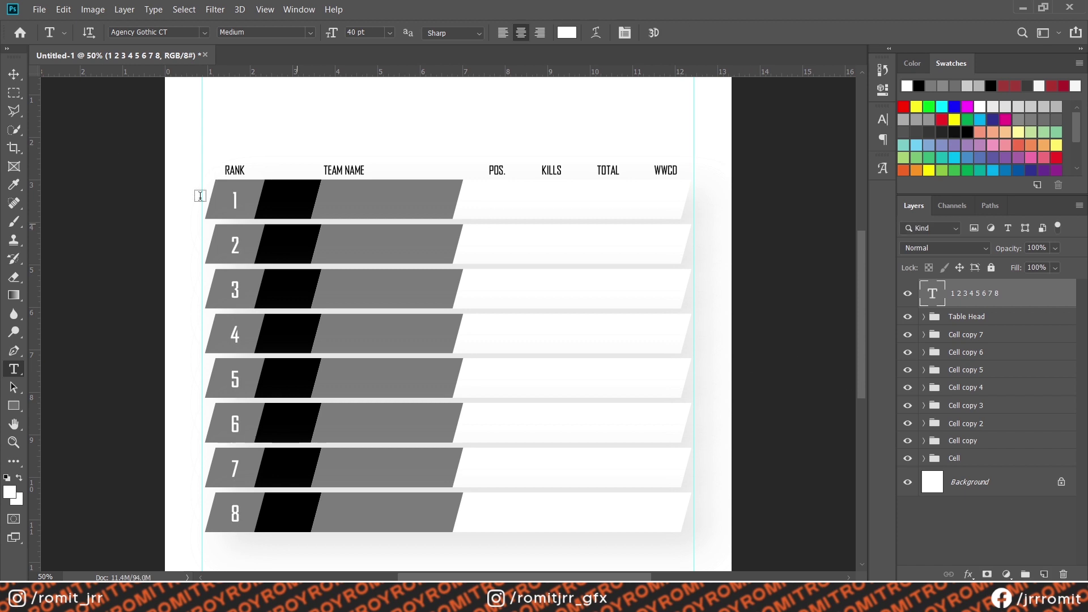
{"action": "left_click", "coordinate": [11, 72]}
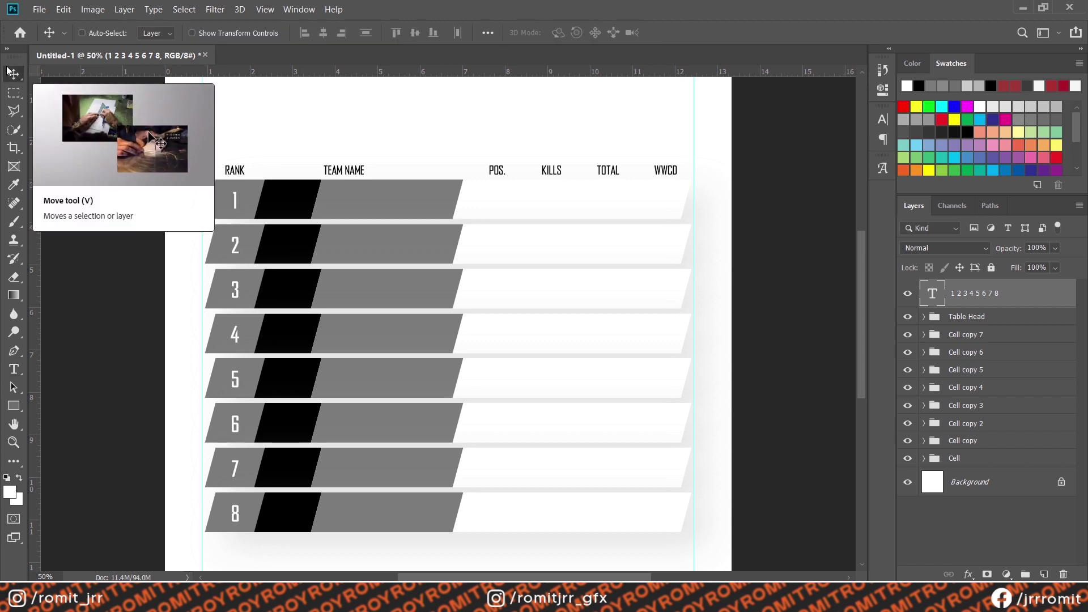
Step: Duplicate the rank numbers layer and move the copy horizontally under the TEAM NAME heading
{"action": "left_click_drag", "start_coordinate": [958, 298], "coordinate": [1044, 574]}
{"action": "left_click_drag", "start_coordinate": [300, 271], "coordinate": [405, 271]}
{"action": "key", "text": "t"}
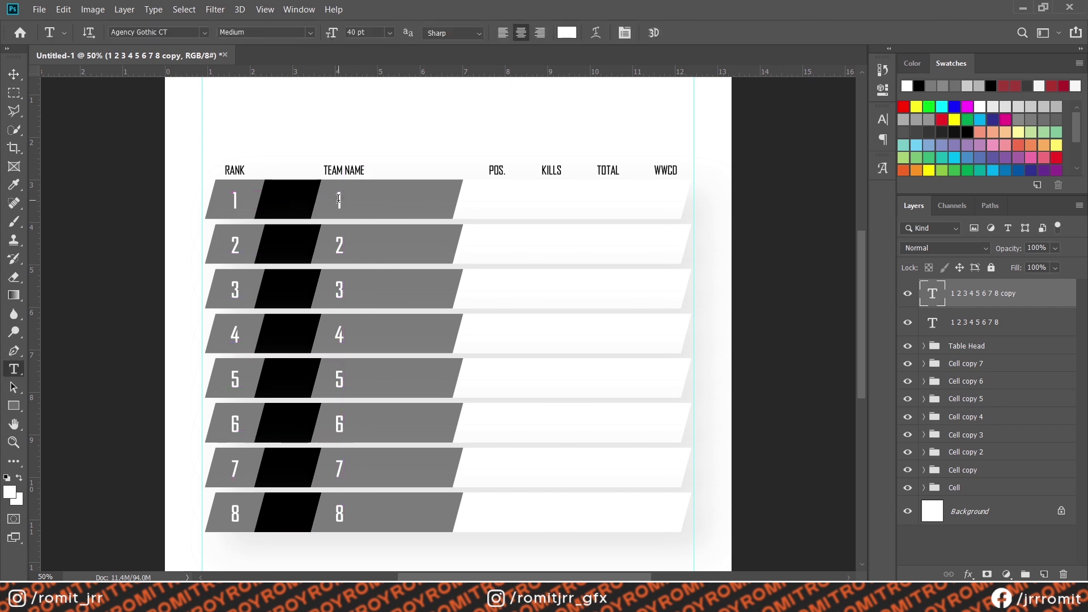
Step: Replace the copied numbers with TEAM NAME on all eight lines and shift the text into the wide grey segment
{"action": "left_click", "coordinate": [339, 198]}
{"action": "key", "text": "ctrl+a"}
{"action": "type", "text": "TEA"}
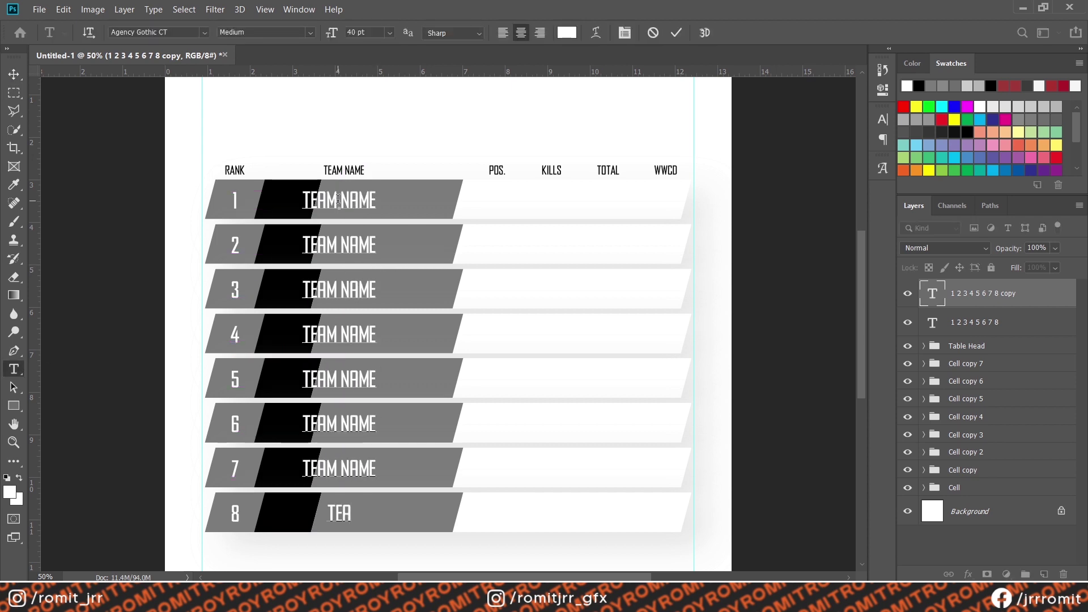
{"action": "type", "text": "M NAME TEAM NAME TEAM NAME TEAM NAME TEAM NAME TEAM NAME TEAM NAME TEAm name"}
{"action": "left_click", "coordinate": [14, 74]}
{"action": "left_click_drag", "start_coordinate": [397, 170], "coordinate": [423, 170]}
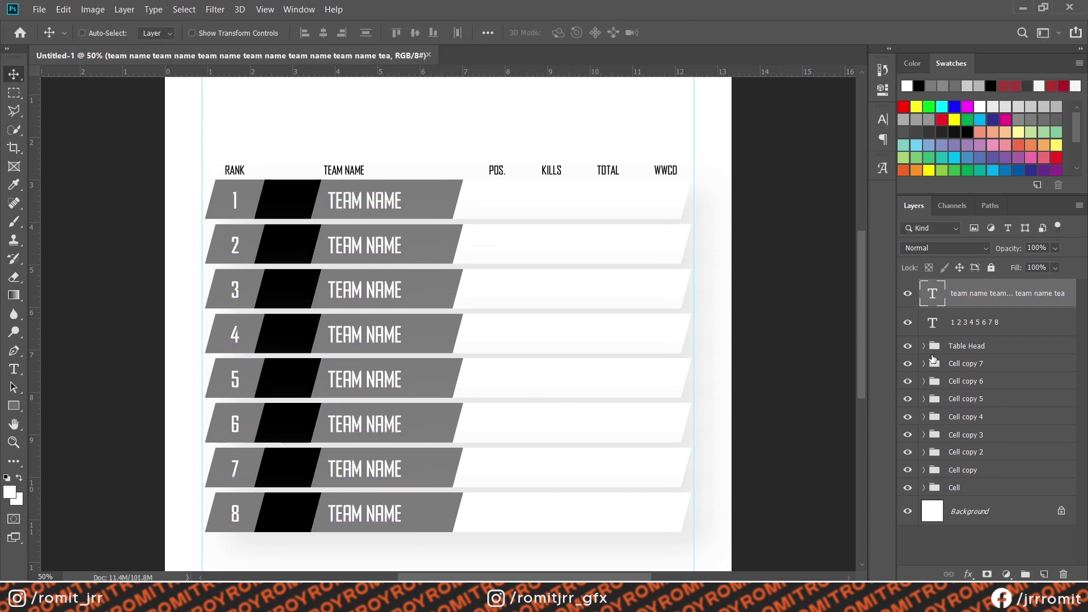
Step: Duplicate the team name column, replace its text with a black 0 on each of eight lines, and align it under POS
{"action": "key", "text": "ctrl+j"}
{"action": "left_click_drag", "start_coordinate": [339, 247], "coordinate": [471, 247]}
{"action": "key", "text": "t"}
{"action": "left_click", "coordinate": [470, 247]}
{"action": "key", "text": "ctrl+a"}
{"action": "type", "text": "0 0 0 0 0"}
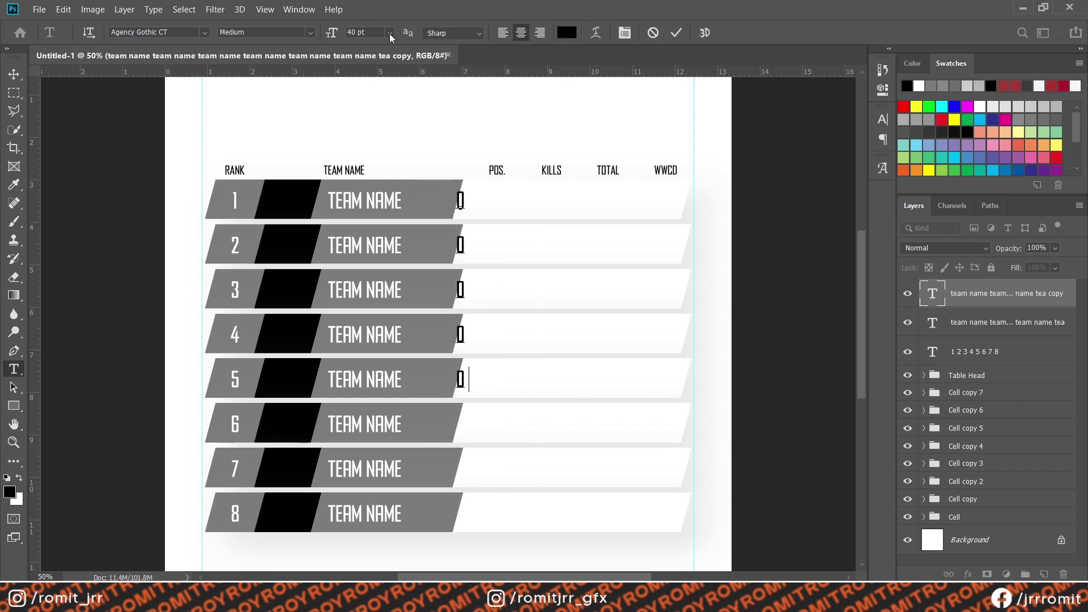
{"action": "key", "text": "Return"}
{"action": "type", "text": "0"}
{"action": "left_click", "coordinate": [13, 74]}
{"action": "left_click_drag", "start_coordinate": [501, 227], "coordinate": [539, 227]}
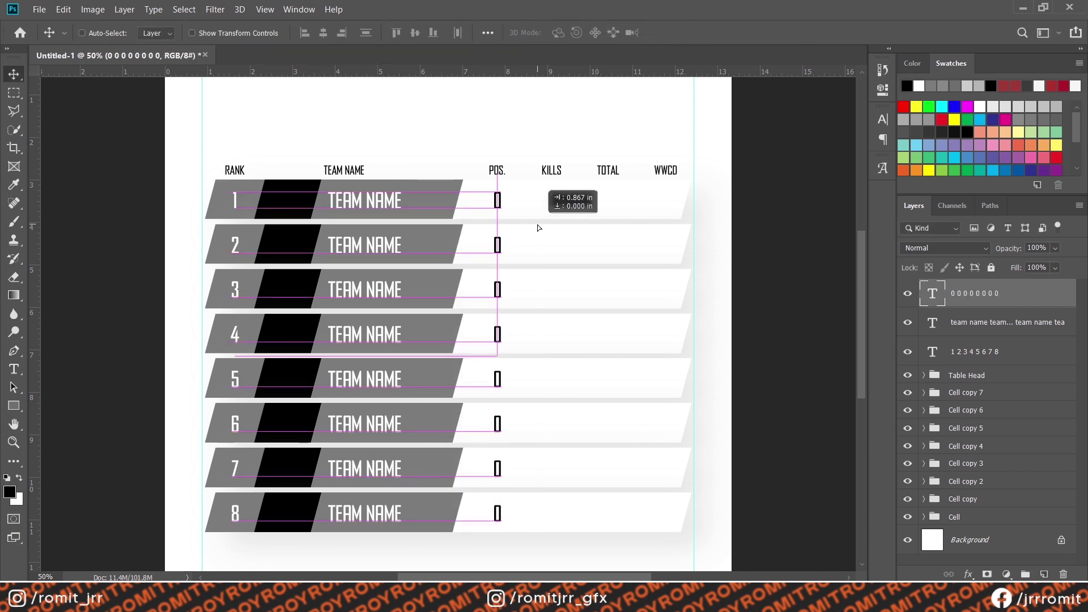
Step: Duplicate the column of zeros for the KILLS, TOTAL and WWCD columns and align each copy under its heading
{"action": "key", "text": "ctrl+j"}
{"action": "left_click_drag", "start_coordinate": [474, 301], "coordinate": [528, 300]}
{"action": "key", "text": "ctrl+j"}
{"action": "key", "text": "ctrl+j"}
{"action": "left_click_drag", "start_coordinate": [605, 290], "coordinate": [621, 293]}
Step: Recolour all the zeros in the WWCD column orange
{"action": "key", "text": "t"}
{"action": "left_click", "coordinate": [664, 203]}
{"action": "key", "text": "ctrl+a"}
{"action": "scroll", "coordinate": [1037, 145], "scroll_direction": "down", "scroll_amount": 1}
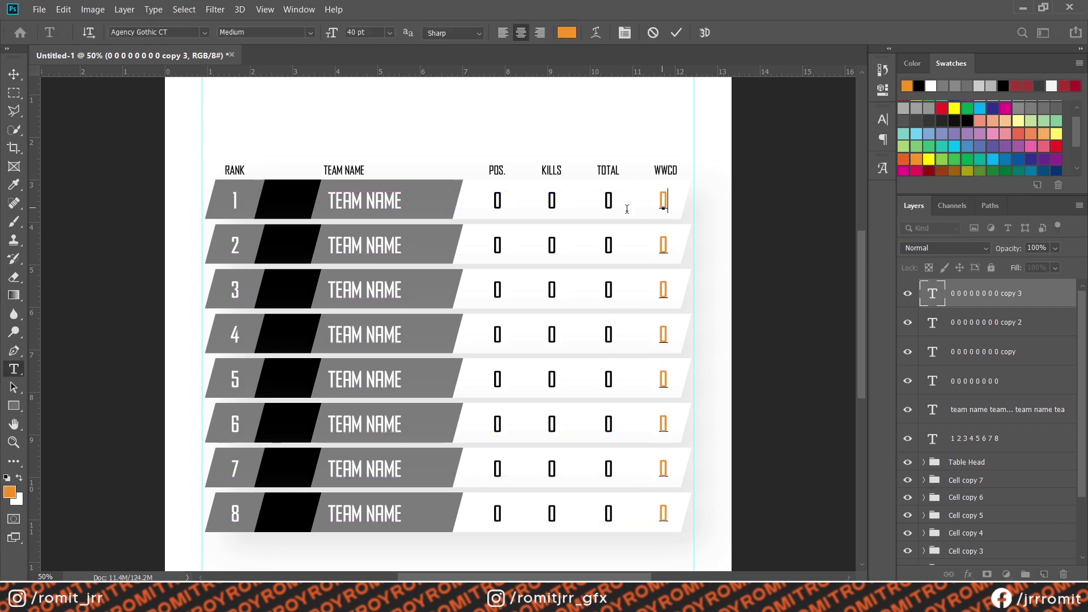
{"action": "left_click", "coordinate": [927, 157]}
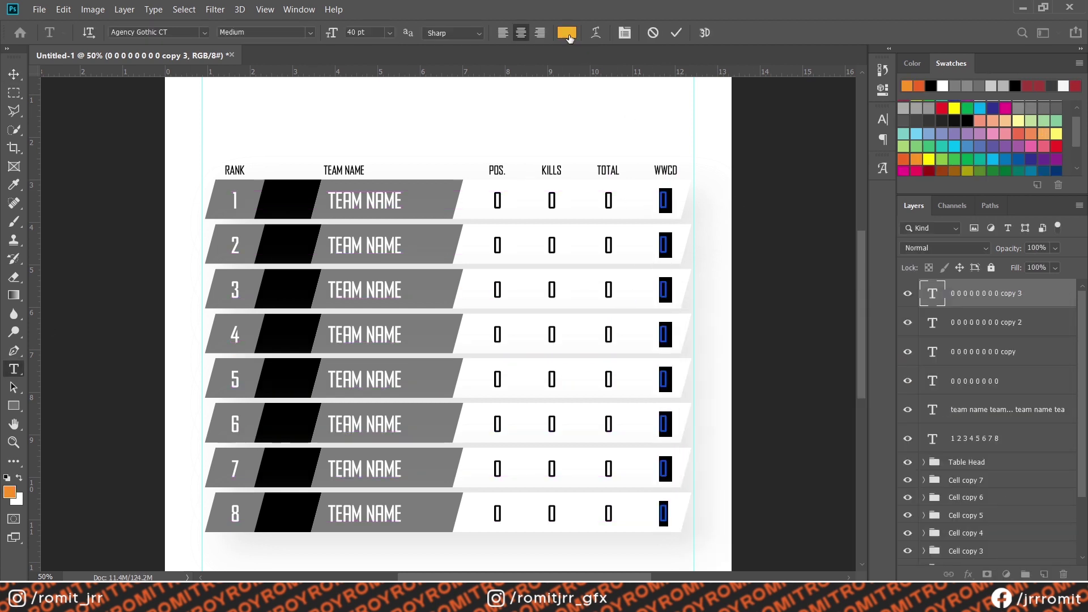
{"action": "left_click", "coordinate": [14, 74]}
Step: Group the zeros, team name and rank number text layers into a group named Text
{"action": "left_click", "coordinate": [983, 381], "text": "shift"}
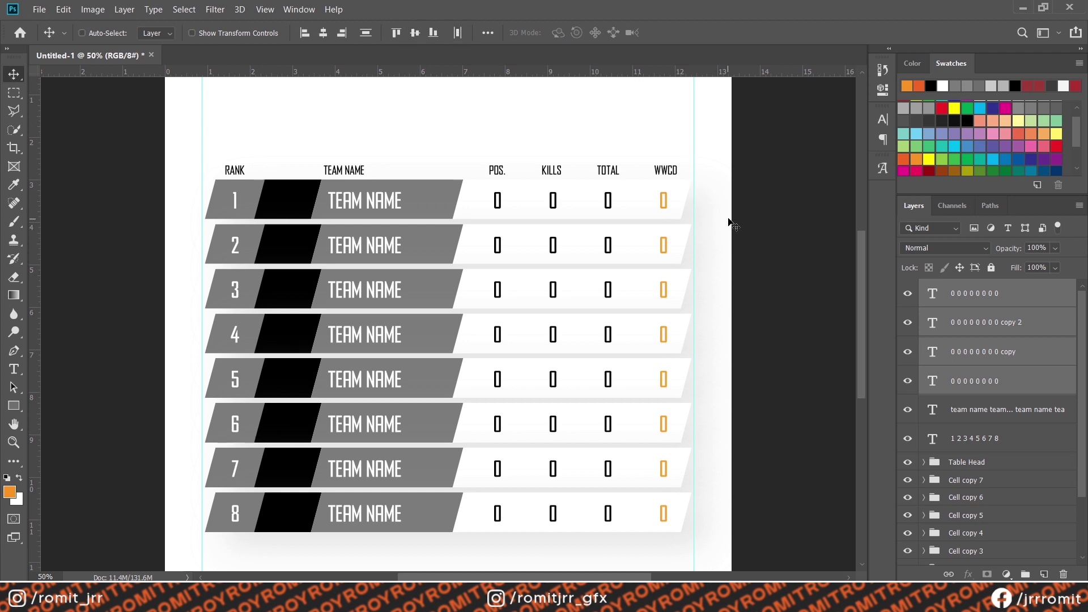
{"action": "scroll", "coordinate": [83, 253], "scroll_direction": "down", "scroll_amount": 5}
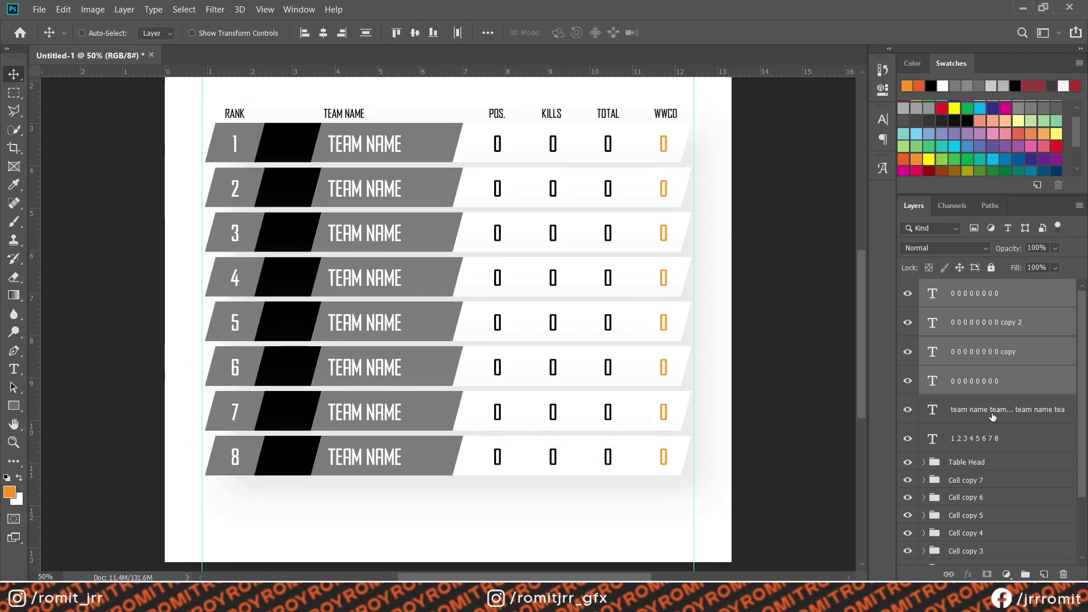
{"action": "left_click", "coordinate": [991, 437], "text": "shift"}
{"action": "key", "text": "ctrl+g"}
{"action": "double_click", "coordinate": [958, 288]}
{"action": "type", "text": "Text"}
{"action": "key", "text": "Return"}
Step: Group the eight Cell groups into one group named Table
{"action": "left_click", "coordinate": [965, 324]}
{"action": "left_click", "coordinate": [961, 448], "text": "shift"}
{"action": "key", "text": "ctrl+g"}
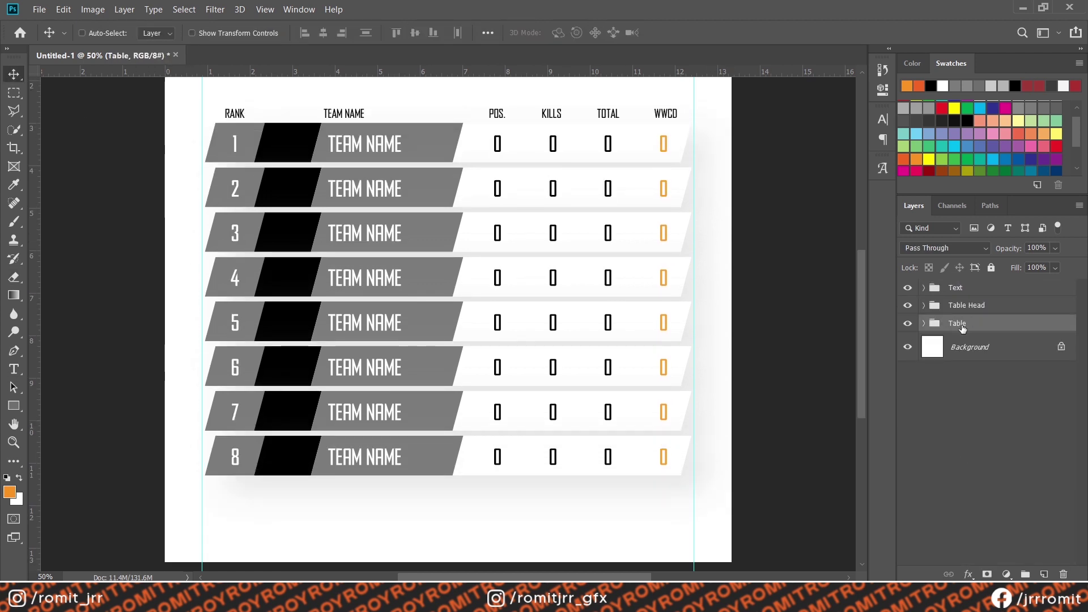
Step: Move the Text, Table Head and Table groups down together to leave room for a title above the table
{"action": "left_click", "coordinate": [970, 289], "text": "shift"}
{"action": "scroll", "coordinate": [784, 264], "scroll_direction": "down", "scroll_amount": 1}
{"action": "key", "text": "shift+Down"}
{"action": "key", "text": "shift+Down"}
{"action": "key", "text": "shift+Down"}
{"action": "key", "text": "shift+Down"}
{"action": "key", "text": "shift+Down"}
{"action": "key", "text": "shift+Down"}
{"action": "key", "text": "shift+Down"}
{"action": "key", "text": "shift+Down"}
{"action": "key", "text": "shift+Down"}
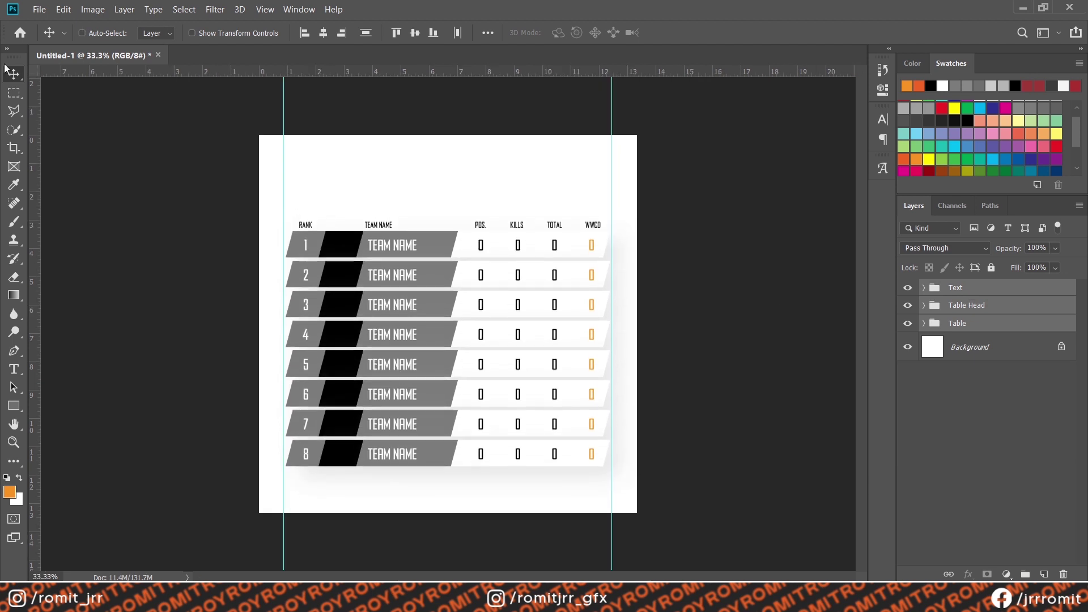
Step: Add the right-aligned title SCRIMS NAME HERE above the table at the right guide, in dark red at 72 pt
{"action": "key", "text": "ctrl+plus"}
{"action": "key", "text": "t"}
{"action": "left_click", "coordinate": [694, 141]}
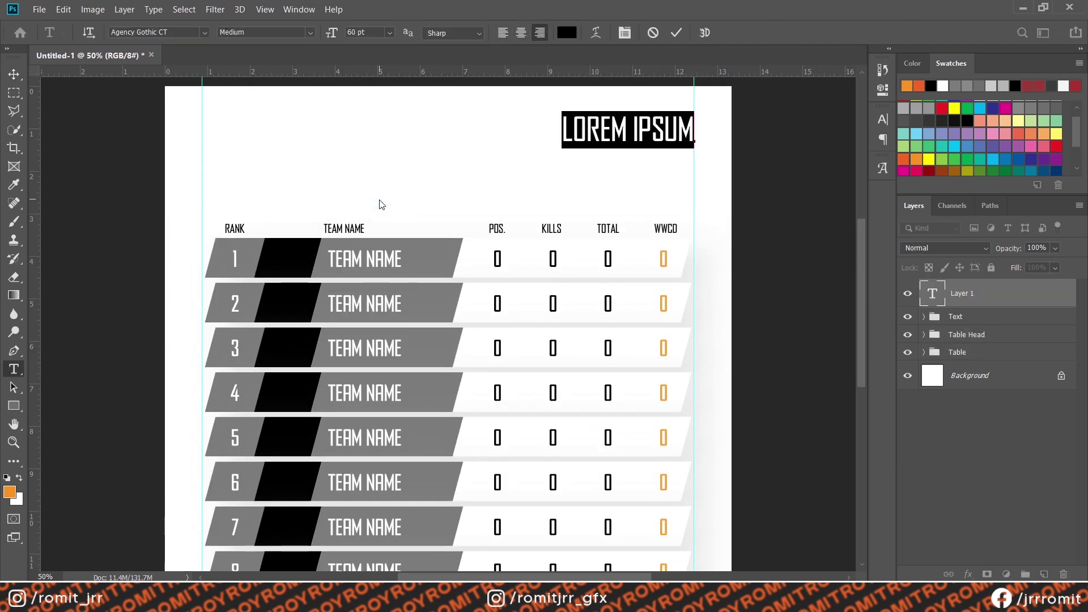
{"action": "type", "text": "SCRIMS OR"}
{"action": "key", "text": "BackSpace"}
{"action": "key", "text": "BackSpace"}
{"action": "type", "text": "NAME HERE"}
{"action": "key", "text": "ctrl+a"}
{"action": "left_click", "coordinate": [389, 33]}
{"action": "left_click", "coordinate": [369, 218]}
{"action": "left_click", "coordinate": [1027, 86]}
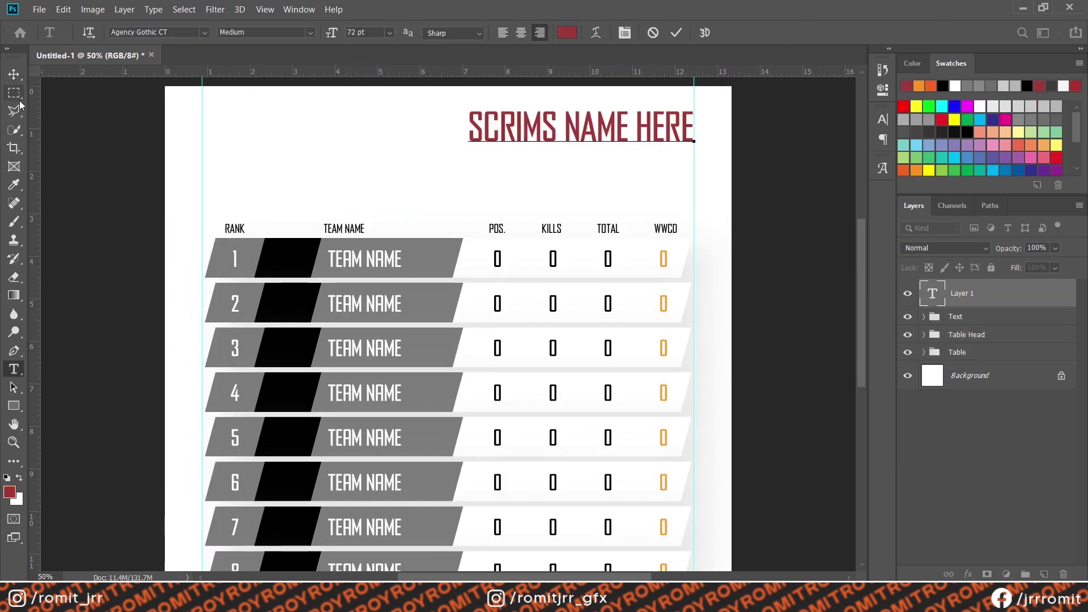
Step: Nudge the SCRIMS NAME HERE title down towards the table
{"action": "left_click", "coordinate": [12, 75]}
{"action": "key", "text": "shift+Down"}
{"action": "key", "text": "shift+Down"}
{"action": "key", "text": "shift+Down"}
{"action": "key", "text": "shift+Down"}
{"action": "key", "text": "shift+Down"}
{"action": "key", "text": "shift+Down"}
{"action": "key", "text": "shift+Down"}
Step: Set the title's font size to 80 pt
{"action": "double_click", "coordinate": [580, 144]}
{"action": "double_click", "coordinate": [356, 33]}
{"action": "type", "text": "80"}
{"action": "left_click", "coordinate": [676, 32]}
Step: Add the right-aligned subtitle WEEK 10 DAY 5 below the title, in black at 48 pt
{"action": "left_click", "coordinate": [693, 177]}
{"action": "left_click", "coordinate": [389, 33]}
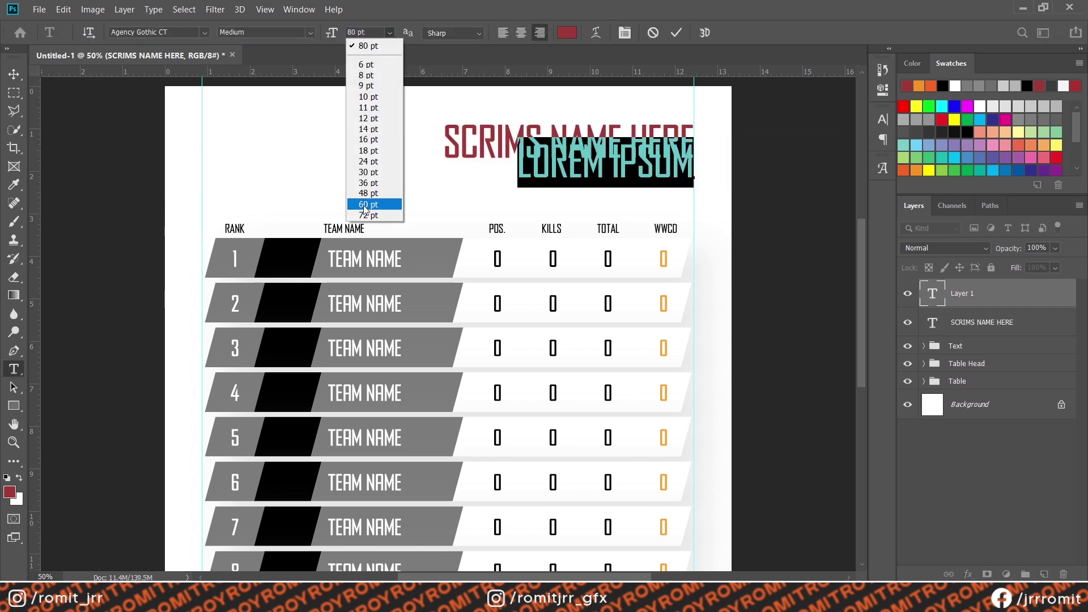
{"action": "left_click", "coordinate": [368, 193]}
{"action": "left_click", "coordinate": [967, 132]}
{"action": "type", "text": "WEEK 10 DAY 5"}
{"action": "left_click", "coordinate": [12, 74]}
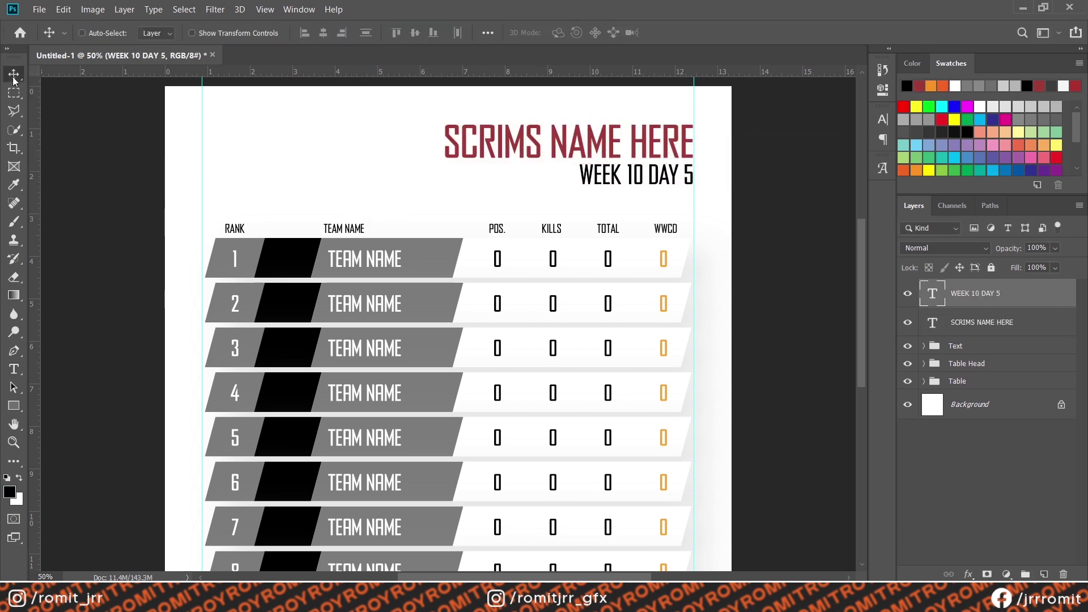
Step: Select the title and subtitle together and fine-tune their vertical position above the table
{"action": "left_click", "coordinate": [982, 322], "text": "shift"}
{"action": "left_click", "coordinate": [972, 320], "text": "shift"}
{"action": "key", "text": "shift+Down"}
{"action": "key", "text": "shift+Down"}
{"action": "key", "text": "shift+Up"}
{"action": "key", "text": "Up"}
{"action": "key", "text": "Up"}
{"action": "key", "text": "Up"}
{"action": "key", "text": "Up"}
{"action": "key", "text": "Up"}
{"action": "key", "text": "Up"}
{"action": "scroll", "coordinate": [637, 354], "scroll_direction": "down", "scroll_amount": 2}
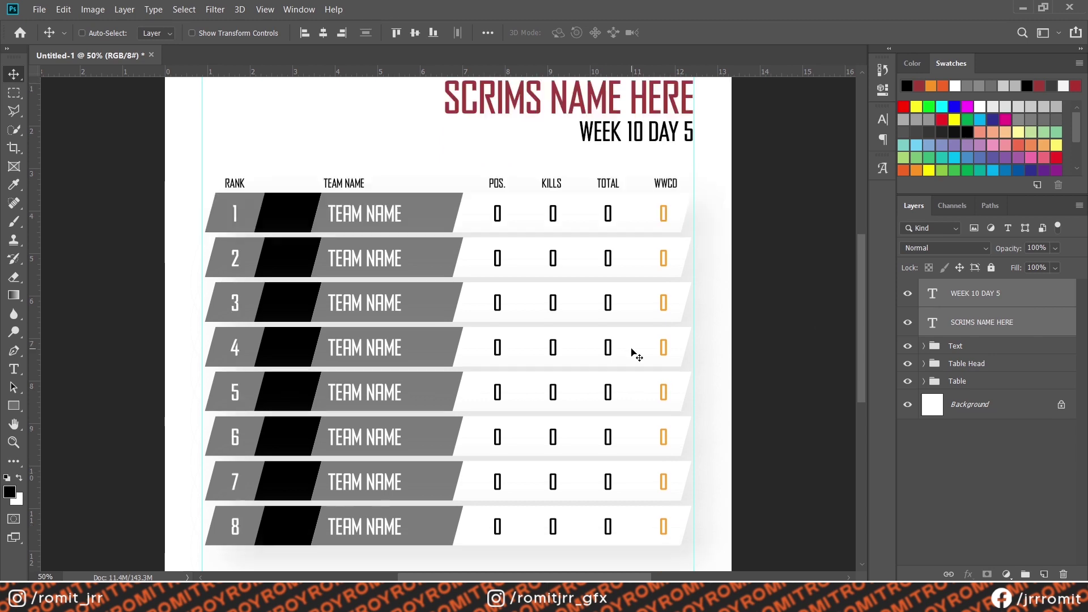
{"action": "scroll", "coordinate": [634, 354], "scroll_direction": "up", "scroll_amount": 2}
Step: Place the Streak Paint 4 image on the canvas and convert it to a smart object
{"action": "mouse_move", "coordinate": [425, 599]}
{"action": "left_click", "coordinate": [425, 539]}
{"action": "left_click_drag", "start_coordinate": [812, 253], "coordinate": [195, 306]}
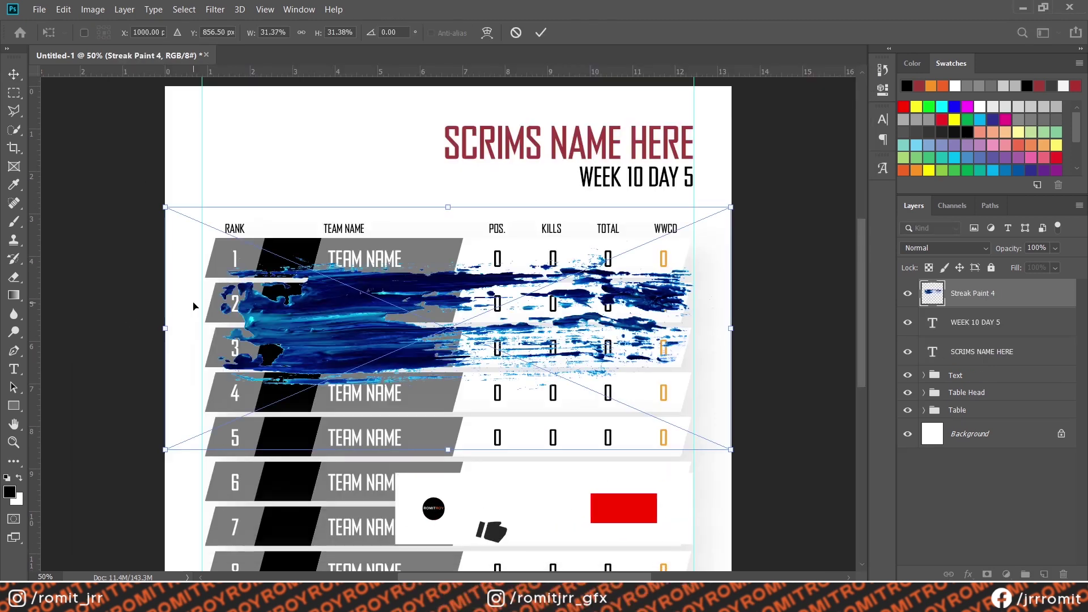
{"action": "key", "text": "Return"}
{"action": "right_click", "coordinate": [965, 297]}
{"action": "left_click", "coordinate": [807, 157]}
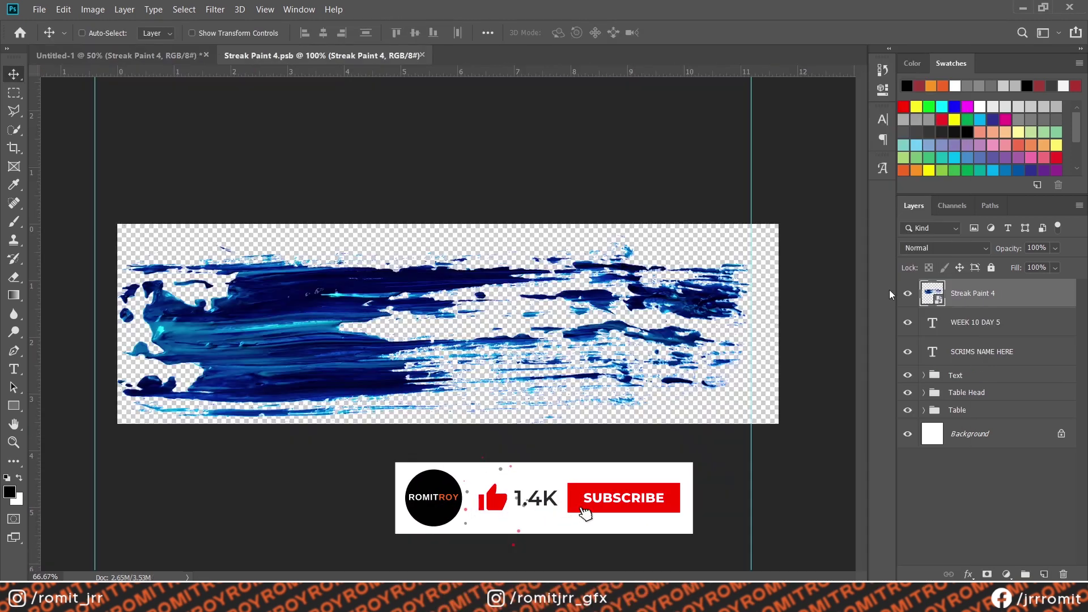
Step: In the paint streak's smart object contents, add a Gradient Map adjustment layer with its light stop set to a03a38
{"action": "left_click", "coordinate": [1005, 574]}
{"action": "left_click", "coordinate": [986, 545]}
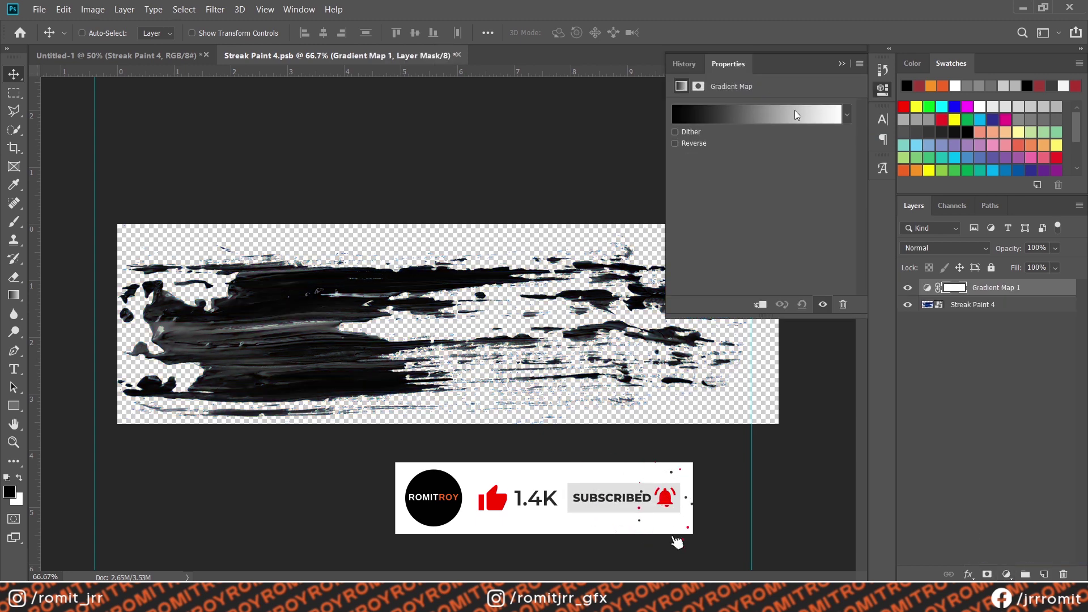
{"action": "left_click", "coordinate": [754, 110]}
{"action": "double_click", "coordinate": [794, 359]}
{"action": "left_click", "coordinate": [1038, 87]}
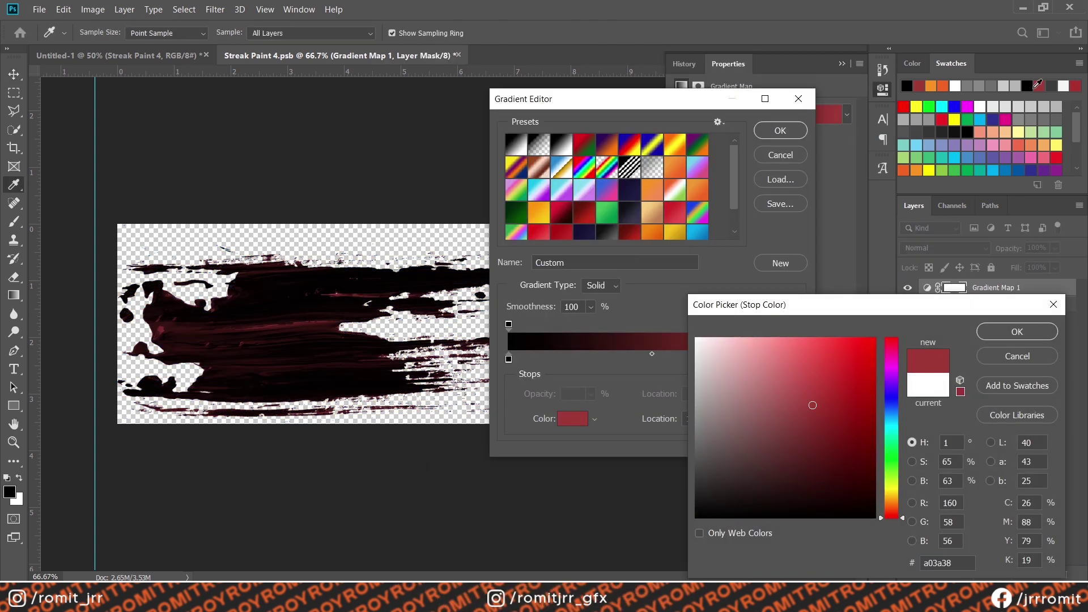
{"action": "left_click", "coordinate": [1017, 331]}
Step: Set the gradient's dark stop to a darker shade of the same red
{"action": "double_click", "coordinate": [509, 358]}
{"action": "left_click", "coordinate": [1037, 86]}
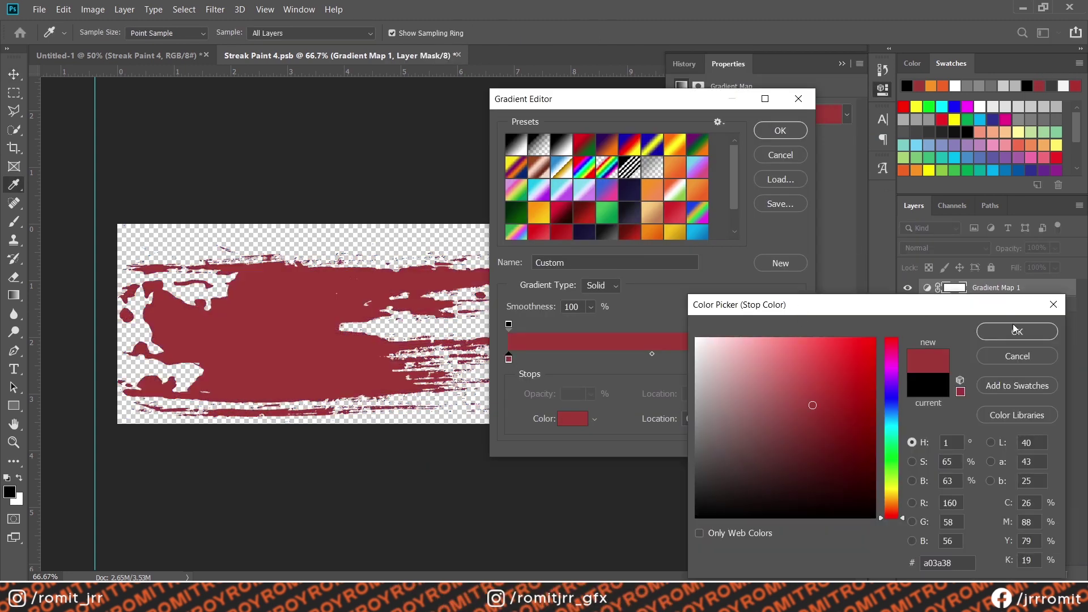
{"action": "left_click", "coordinate": [819, 426]}
{"action": "left_click_drag", "start_coordinate": [818, 427], "coordinate": [821, 418]}
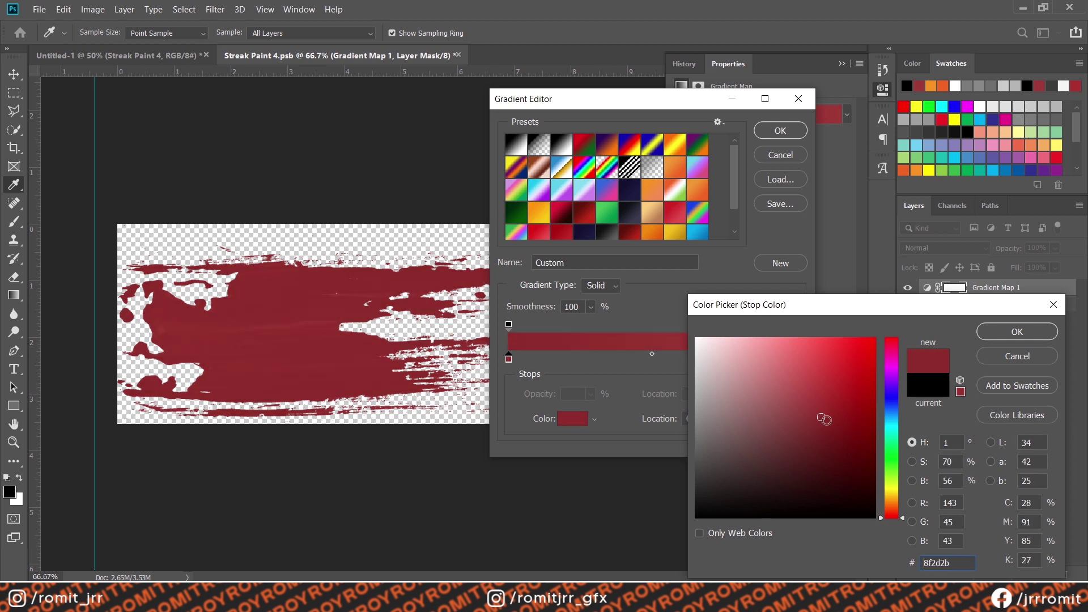
{"action": "left_click", "coordinate": [1003, 333]}
Step: Set the gradient's light stop to ae4341 and apply the gradient
{"action": "double_click", "coordinate": [795, 359]}
{"action": "left_click", "coordinate": [809, 395]}
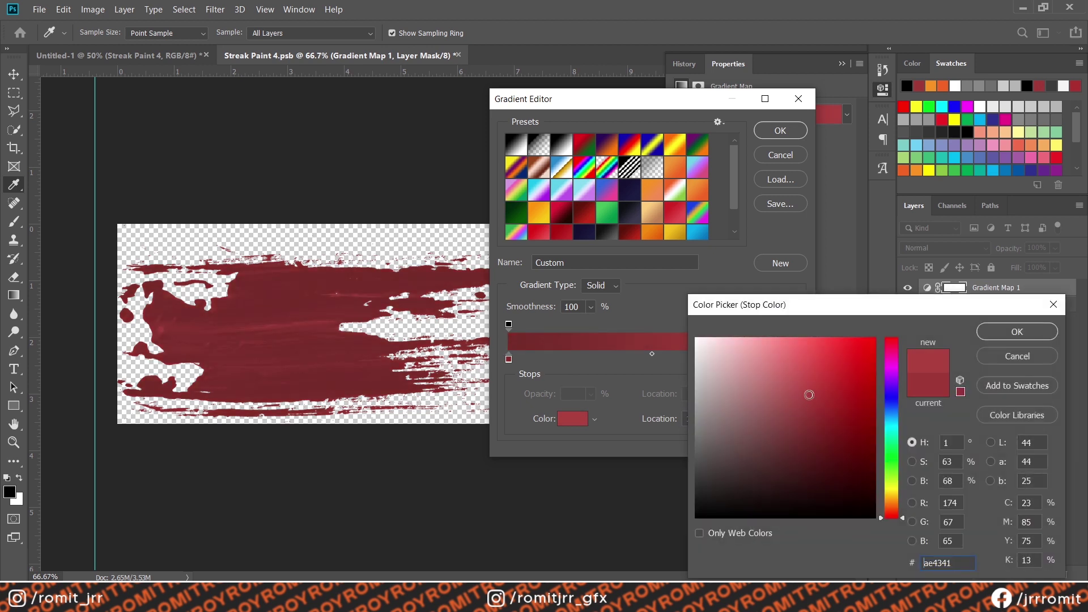
{"action": "left_click", "coordinate": [985, 335]}
{"action": "left_click", "coordinate": [780, 131]}
Step: Close the Streak Paint 4 smart object document and save its changes
{"action": "left_click", "coordinate": [841, 64]}
{"action": "left_click", "coordinate": [457, 55]}
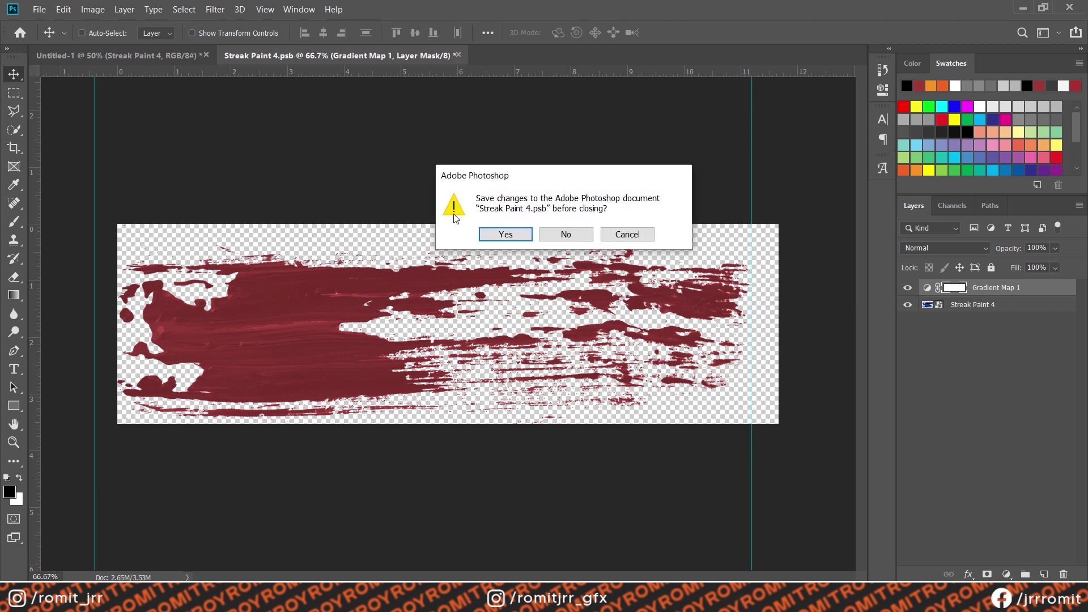
{"action": "left_click", "coordinate": [503, 235]}
Step: Rotate the red paint streak diagonally and move it into the canvas's upper-left corner
{"action": "left_click_drag", "start_coordinate": [753, 363], "coordinate": [739, 157]}
{"action": "mouse_move", "coordinate": [416, 423]}
{"action": "left_mouse_down"}
{"action": "mouse_move", "coordinate": [128, 249]}
{"action": "mouse_move", "coordinate": [191, 159]}
{"action": "mouse_move", "coordinate": [170, 180]}
{"action": "mouse_move", "coordinate": [365, 354]}
{"action": "left_mouse_up"}
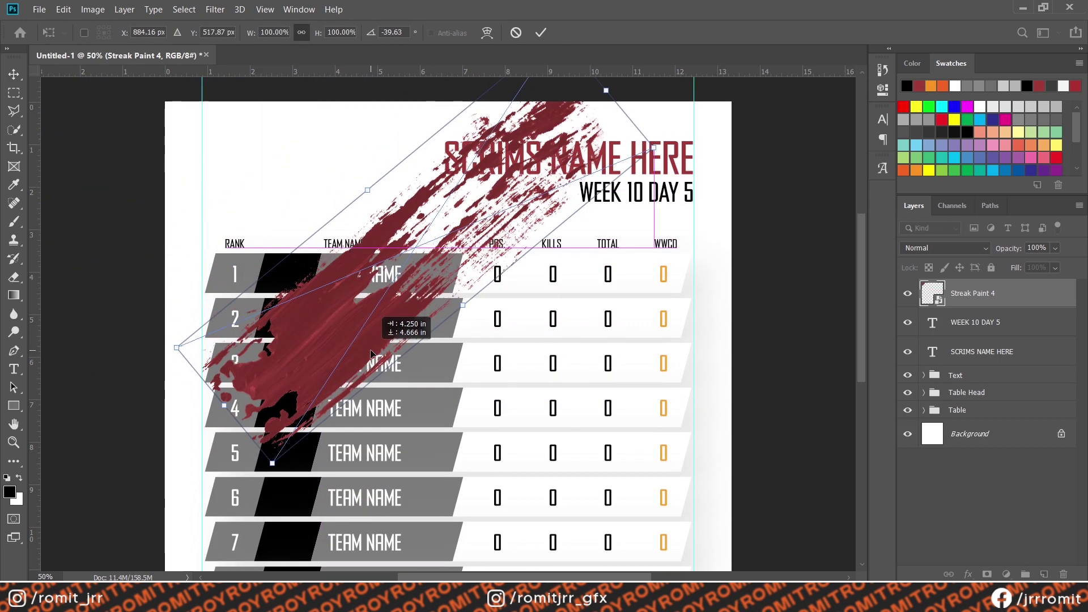
{"action": "mouse_move", "coordinate": [667, 137]}
{"action": "left_mouse_down"}
{"action": "mouse_move", "coordinate": [682, 227]}
{"action": "mouse_move", "coordinate": [98, 374]}
{"action": "mouse_move", "coordinate": [140, 353]}
{"action": "left_mouse_up"}
{"action": "mouse_move", "coordinate": [368, 317]}
{"action": "left_mouse_down"}
{"action": "mouse_move", "coordinate": [202, 128]}
{"action": "mouse_move", "coordinate": [115, 191]}
{"action": "mouse_move", "coordinate": [102, 215]}
{"action": "mouse_move", "coordinate": [79, 220]}
{"action": "left_mouse_up"}
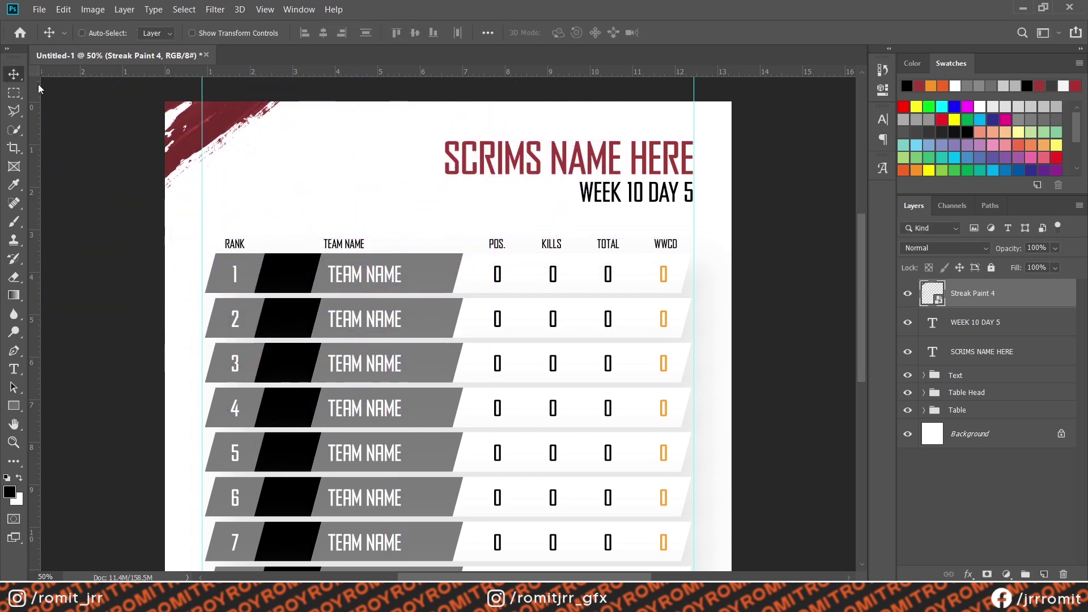
{"action": "mouse_move", "coordinate": [213, 134]}
{"action": "left_mouse_down"}
{"action": "mouse_move", "coordinate": [249, 86]}
{"action": "mouse_move", "coordinate": [216, 146]}
{"action": "left_mouse_up"}
Step: Duplicate the red paint streak, recolour the copy dark grey with a Gradient Map inside its smart object, and save the changes
{"action": "double_click", "coordinate": [939, 322]}
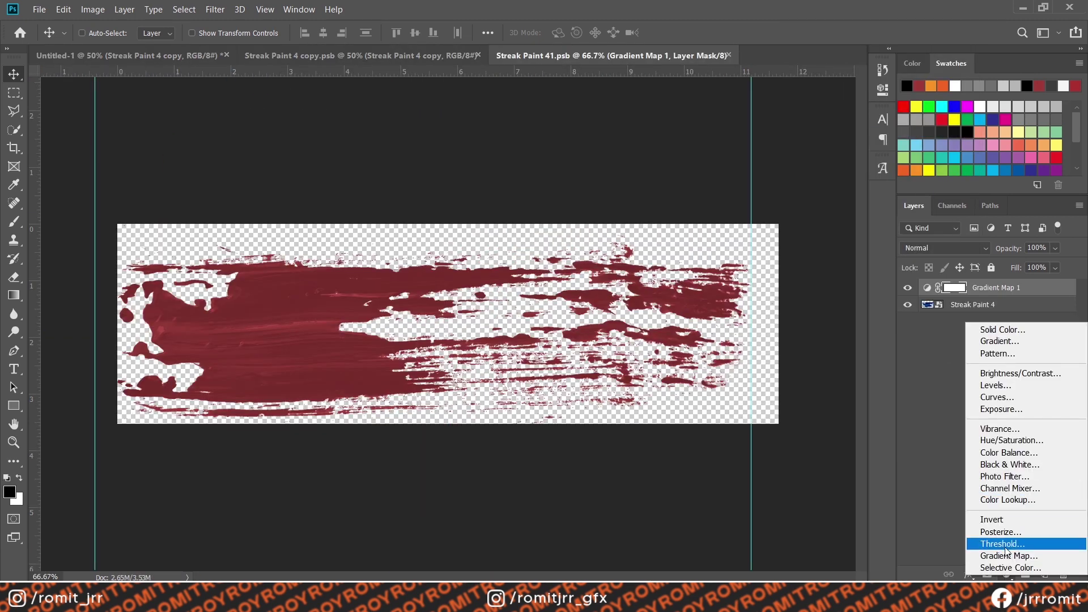
{"action": "left_click", "coordinate": [985, 542]}
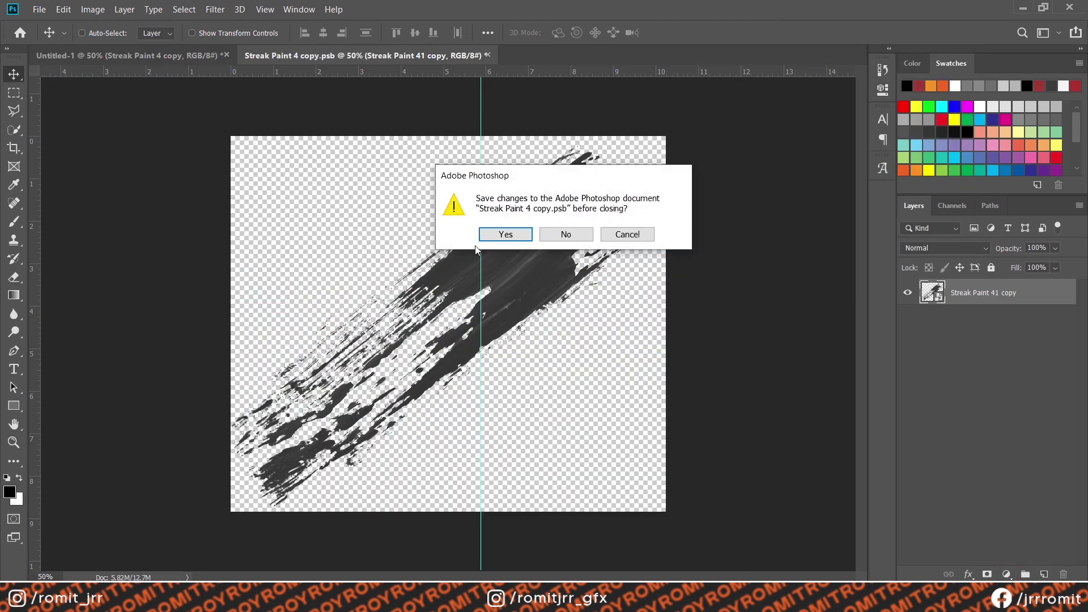
{"action": "left_click", "coordinate": [486, 234]}
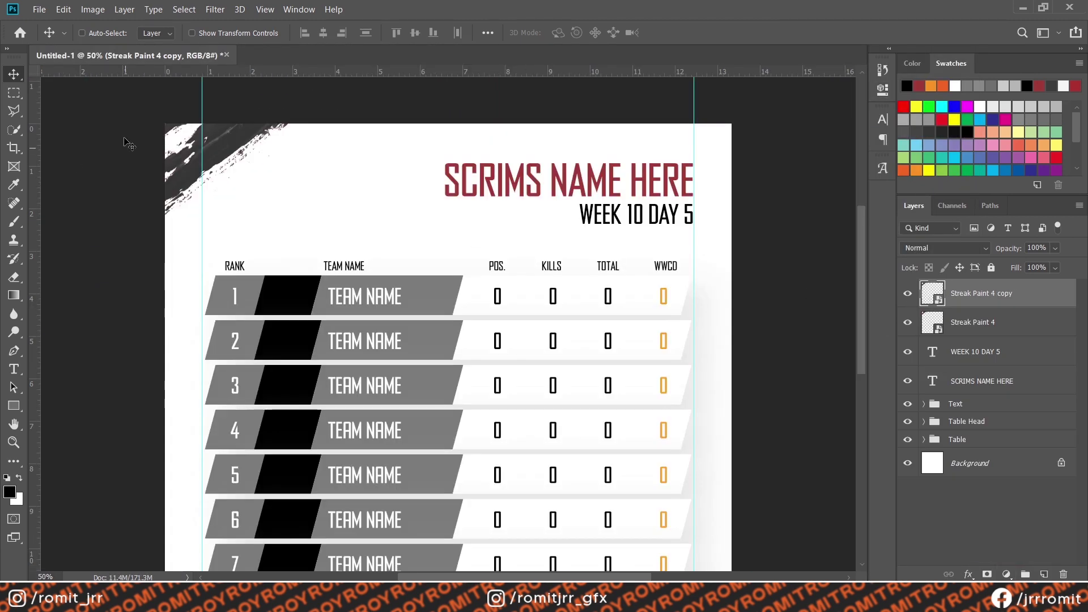
Step: Offset the dark streak copy from the red streak so both colours show in the canvas's upper-left corner
{"action": "left_click_drag", "start_coordinate": [179, 134], "coordinate": [197, 134]}
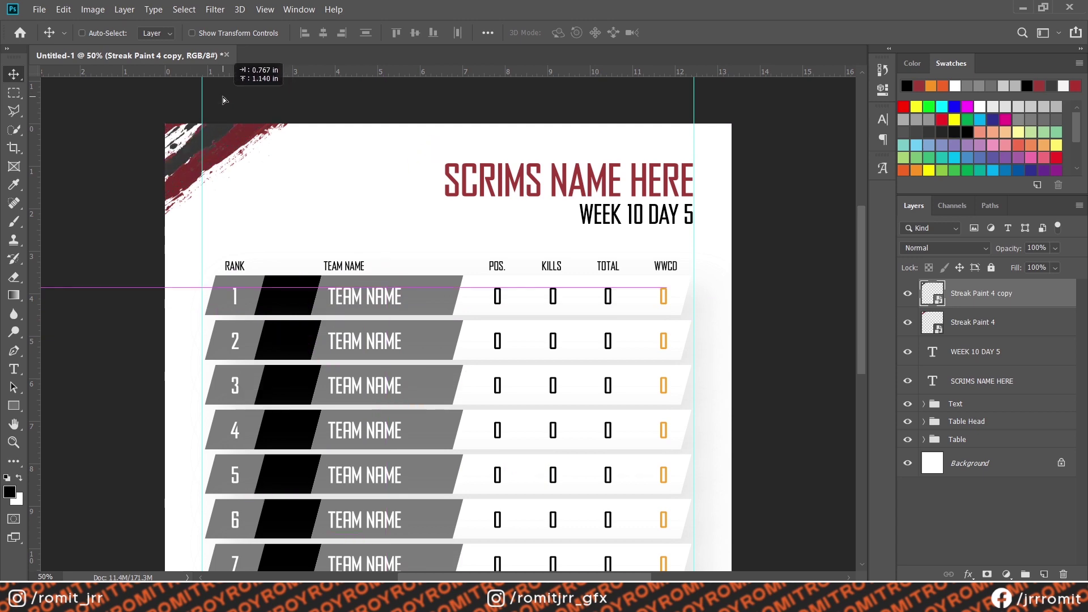
{"action": "left_click_drag", "start_coordinate": [222, 97], "coordinate": [222, 100]}
{"action": "left_click_drag", "start_coordinate": [190, 163], "coordinate": [212, 158]}
{"action": "scroll", "coordinate": [401, 241], "scroll_direction": "down", "scroll_amount": 3}
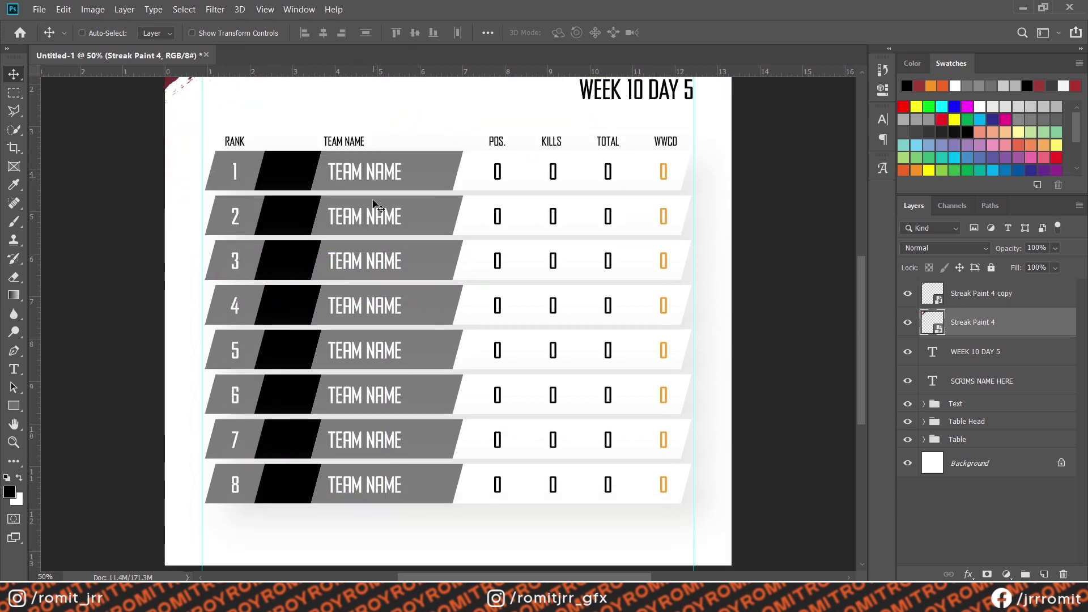
Step: Switch to the browser and save the RRQ RYU team logo from Liquipedia to the Desktop as Rex_Regum_Qeon_Logo_Simple.png
{"action": "left_click", "coordinate": [12, 370]}
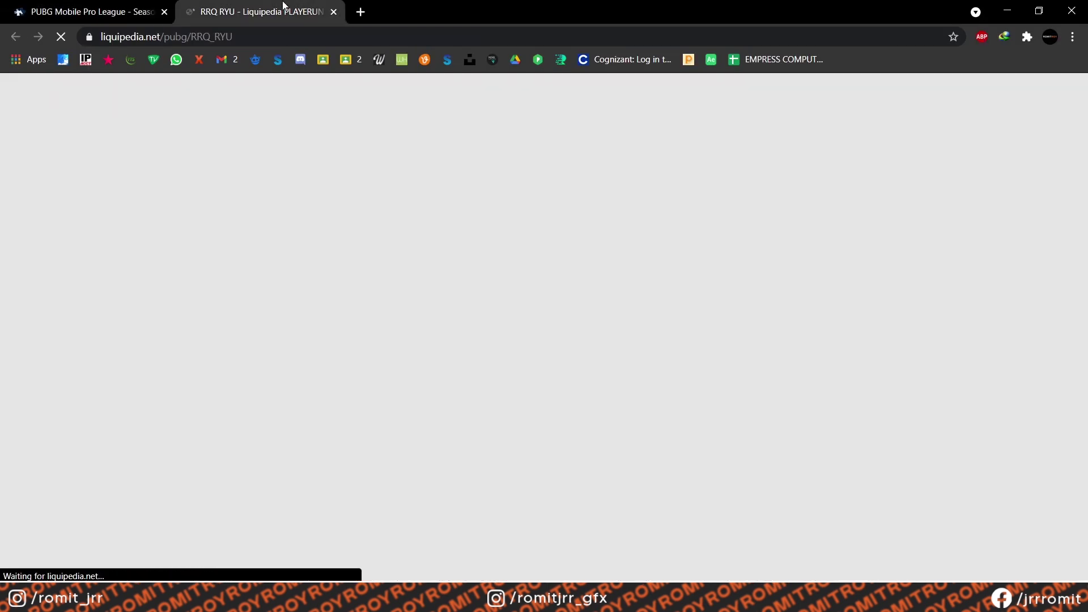
{"action": "left_click", "coordinate": [926, 344]}
{"action": "right_click", "coordinate": [467, 226]}
{"action": "left_click", "coordinate": [502, 382]}
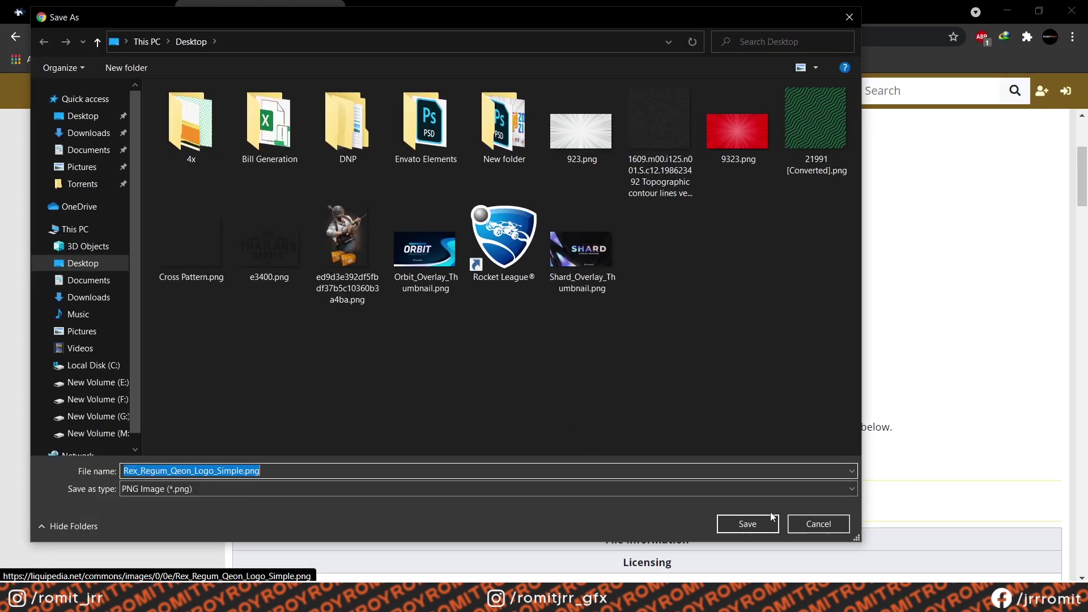
{"action": "key", "text": "Return"}
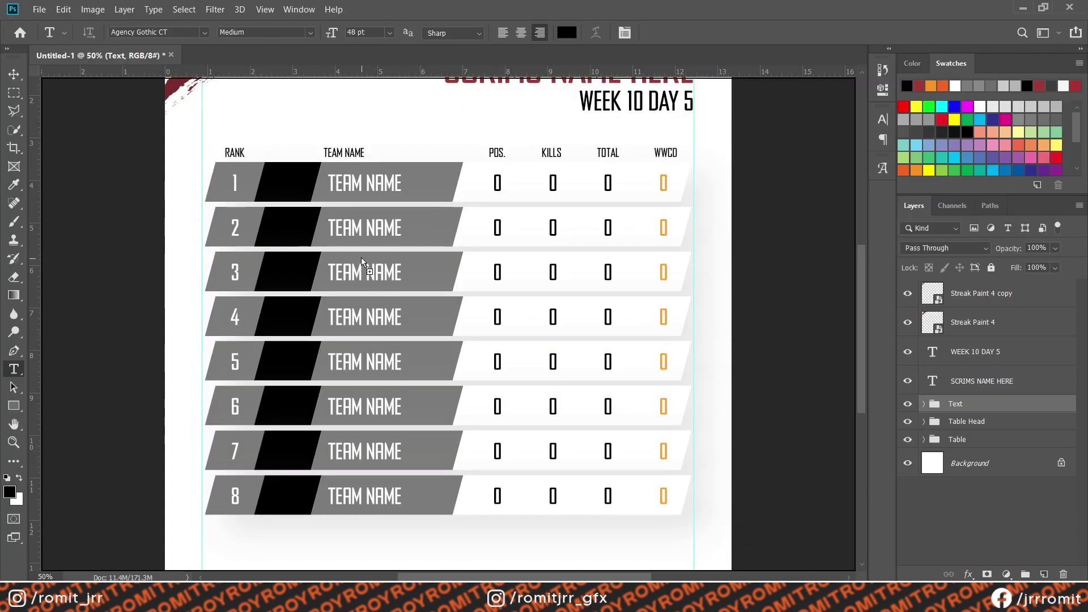
Step: Place Rex_Regum_Qeon_Logo_Simple in the points table, scale it to about 8.3%, and fit it into rank 1's black cell
{"action": "left_click_drag", "start_coordinate": [361, 258], "coordinate": [361, 258]}
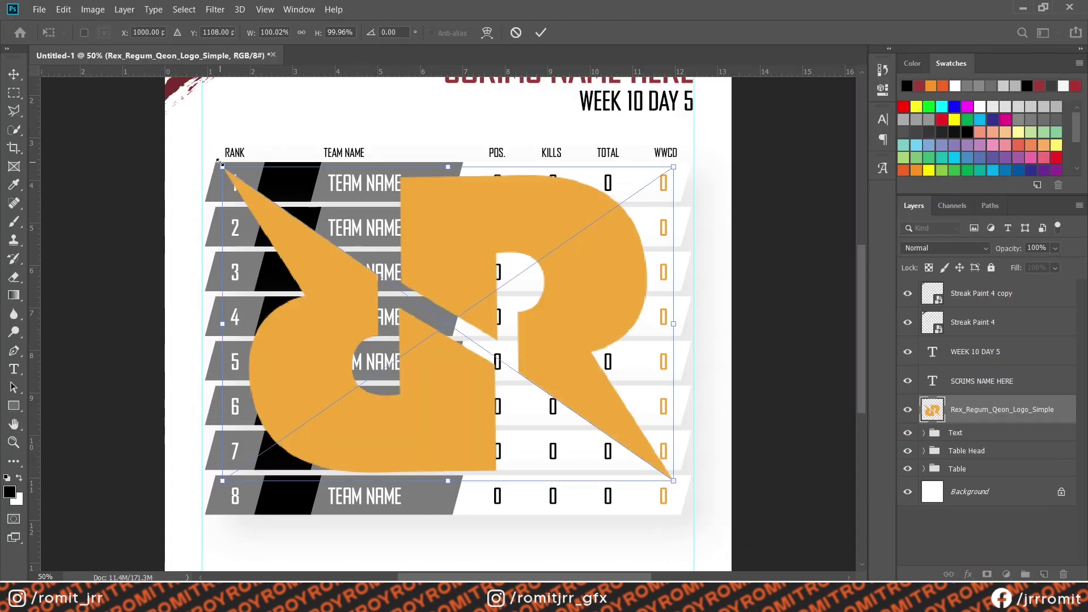
{"action": "left_click_drag", "start_coordinate": [222, 166], "coordinate": [568, 394]}
{"action": "left_click_drag", "start_coordinate": [631, 445], "coordinate": [298, 185]}
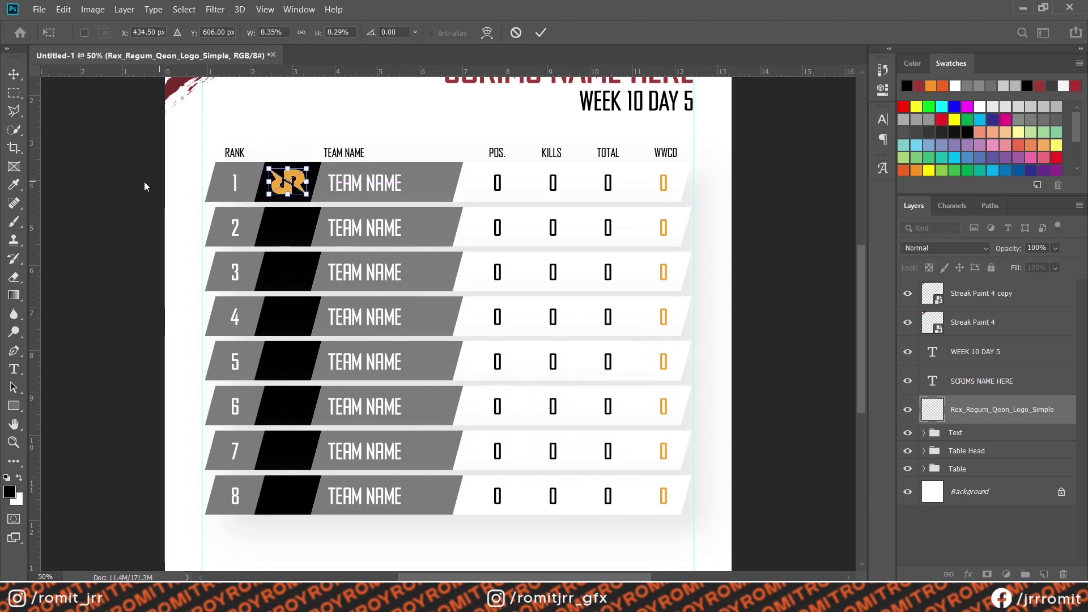
Step: Expand the Table group's Cell folder and open the blending options of its Rectangle 2 copy layer
{"action": "left_click", "coordinate": [924, 469]}
{"action": "scroll", "coordinate": [964, 464], "scroll_direction": "down", "scroll_amount": 3}
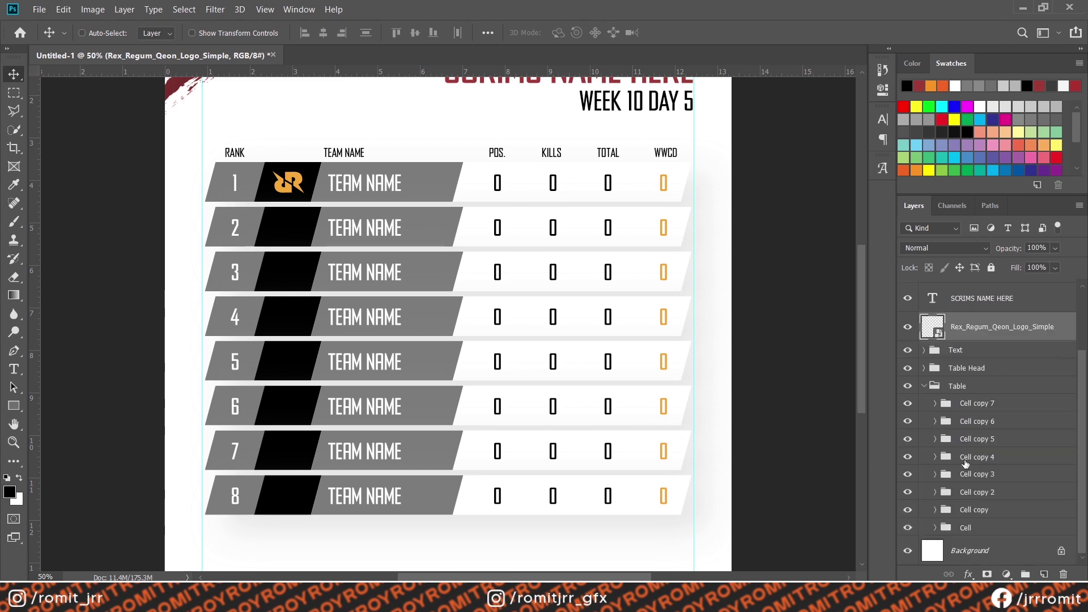
{"action": "left_click", "coordinate": [935, 527]}
{"action": "scroll", "coordinate": [986, 462], "scroll_direction": "down", "scroll_amount": 4}
{"action": "right_click", "coordinate": [1000, 454]}
{"action": "left_click", "coordinate": [833, 11]}
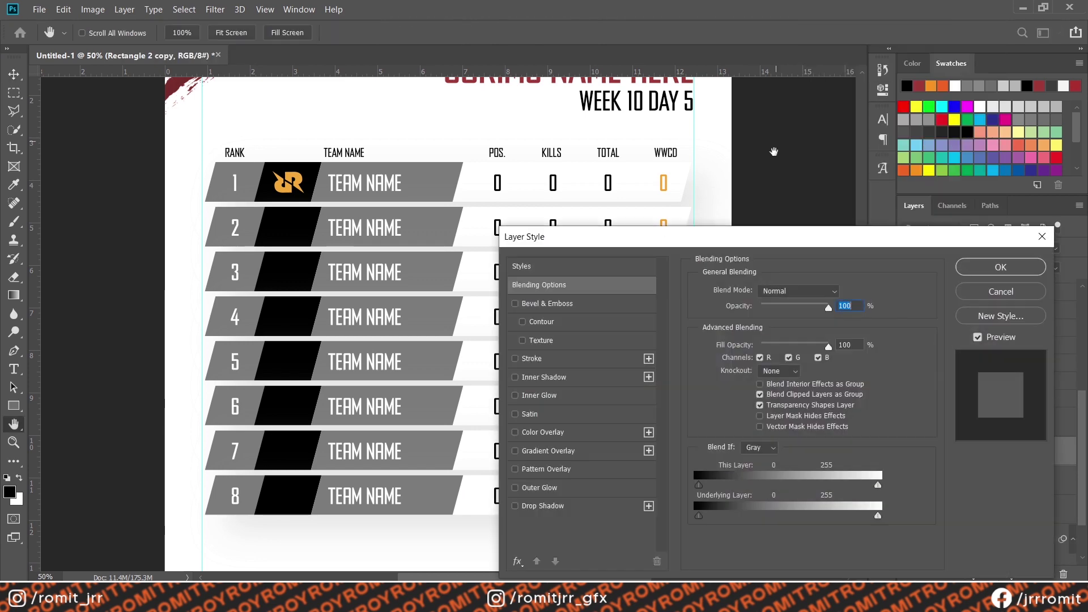
Step: Add a Gradient Overlay to rank 1's logo cell running from black to 363636 at a -45° angle
{"action": "left_click", "coordinate": [553, 451]}
{"action": "left_click", "coordinate": [785, 324]}
{"action": "left_click", "coordinate": [562, 145]}
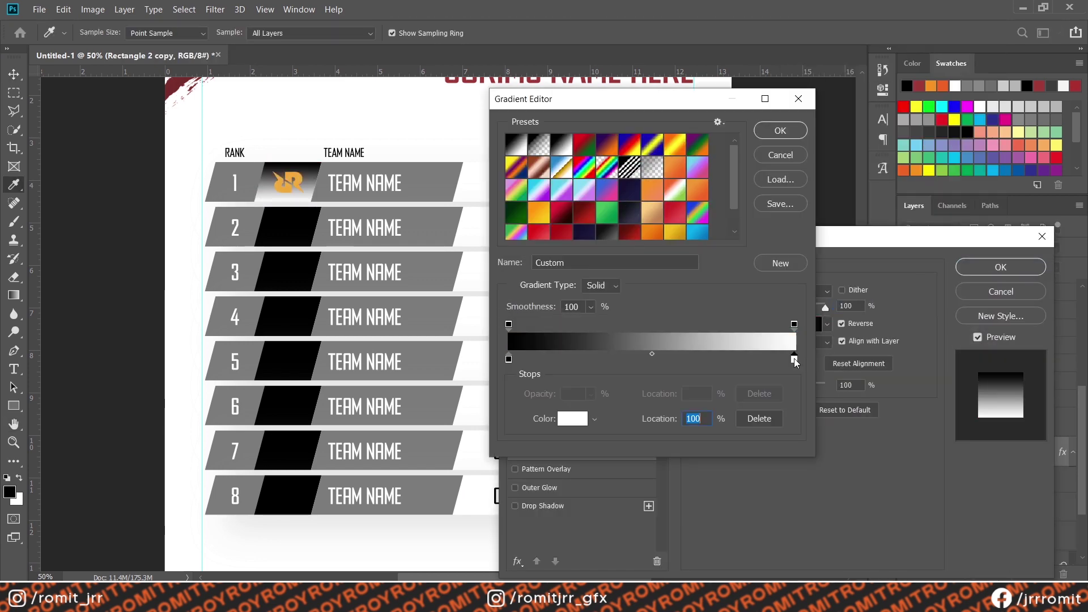
{"action": "double_click", "coordinate": [793, 359]}
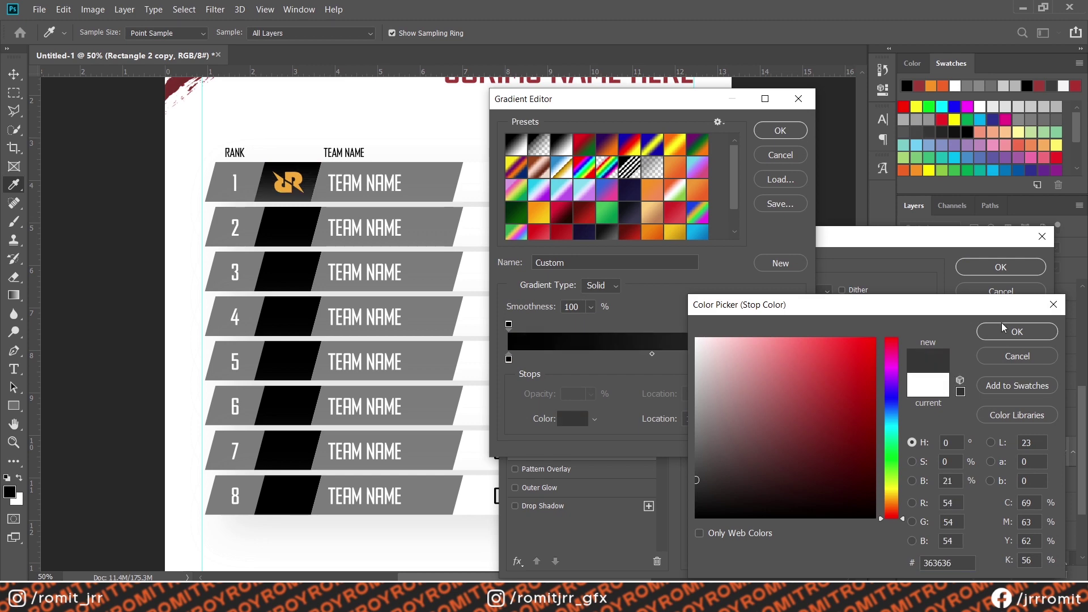
{"action": "left_click", "coordinate": [1004, 330]}
{"action": "left_click", "coordinate": [780, 131]}
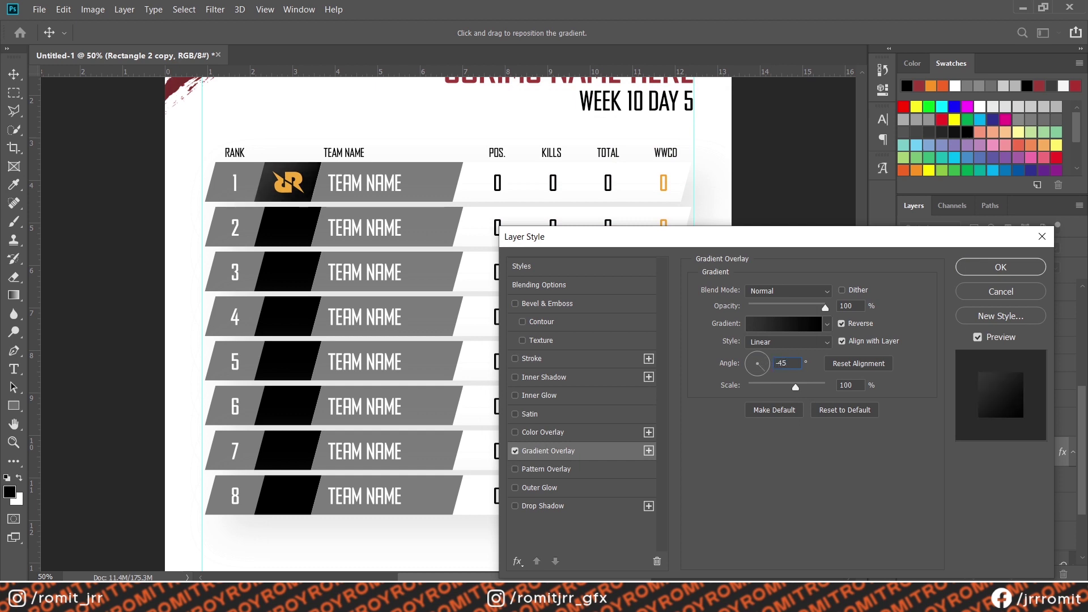
Step: Set the gradient's light stop to d0c3c3 and the overlay's angle to -145°
{"action": "left_click", "coordinate": [784, 326]}
{"action": "double_click", "coordinate": [798, 359]}
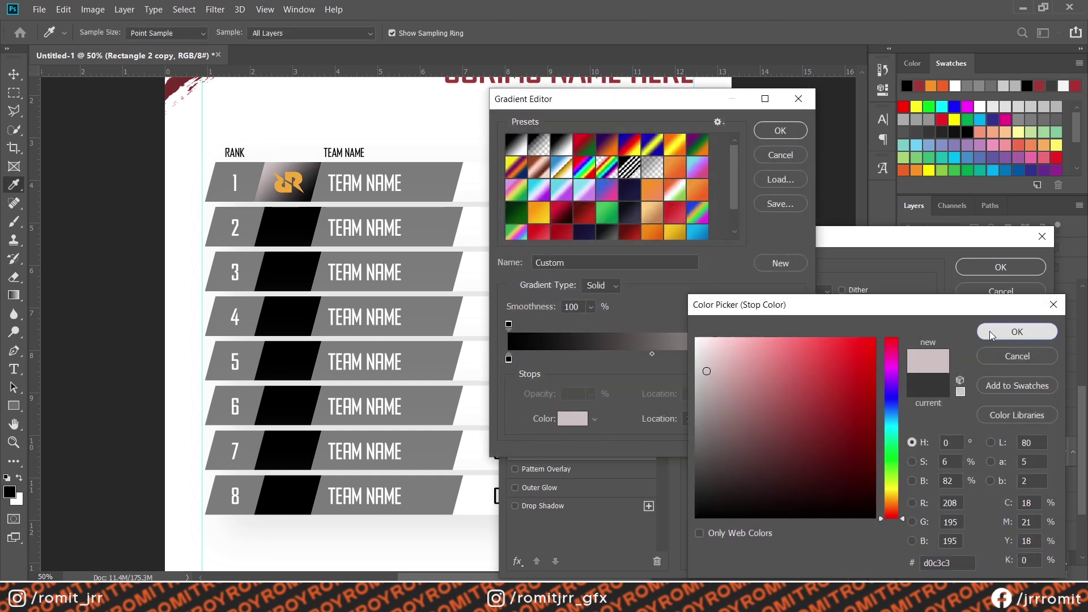
{"action": "left_click", "coordinate": [991, 332]}
{"action": "left_click", "coordinate": [780, 131]}
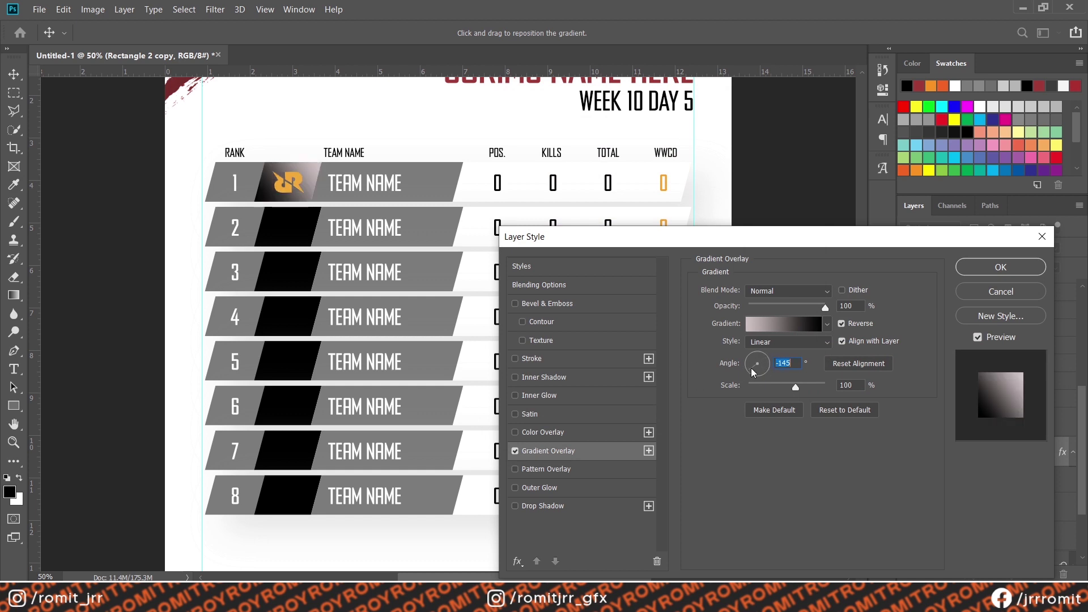
Step: Set the gradient's light stop to a dark grey and apply the Gradient Overlay to the logo cell
{"action": "left_click", "coordinate": [781, 326]}
{"action": "double_click", "coordinate": [797, 360]}
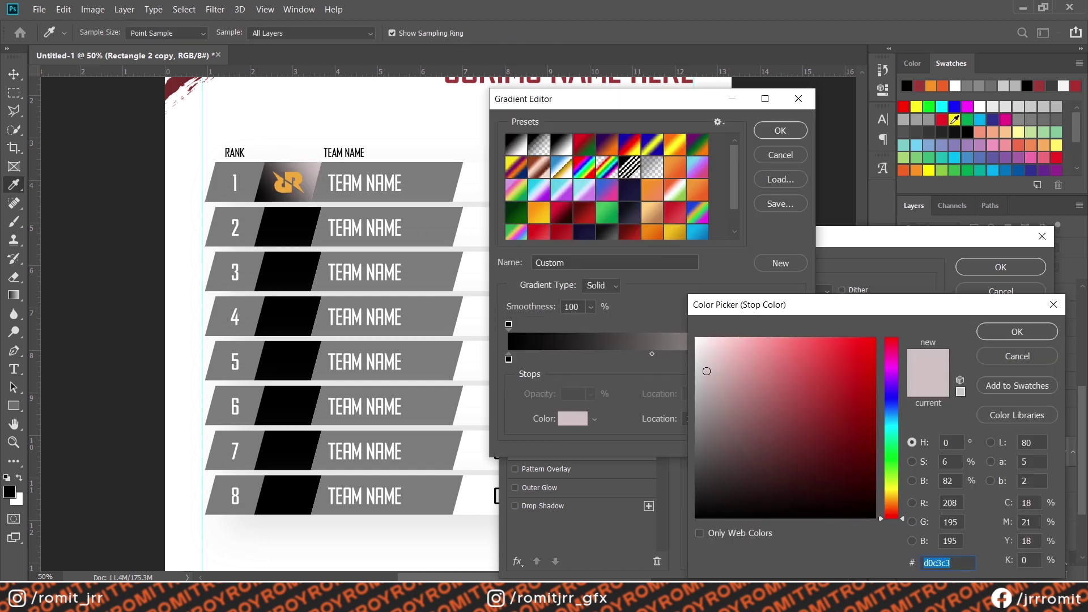
{"action": "left_click", "coordinate": [1016, 327]}
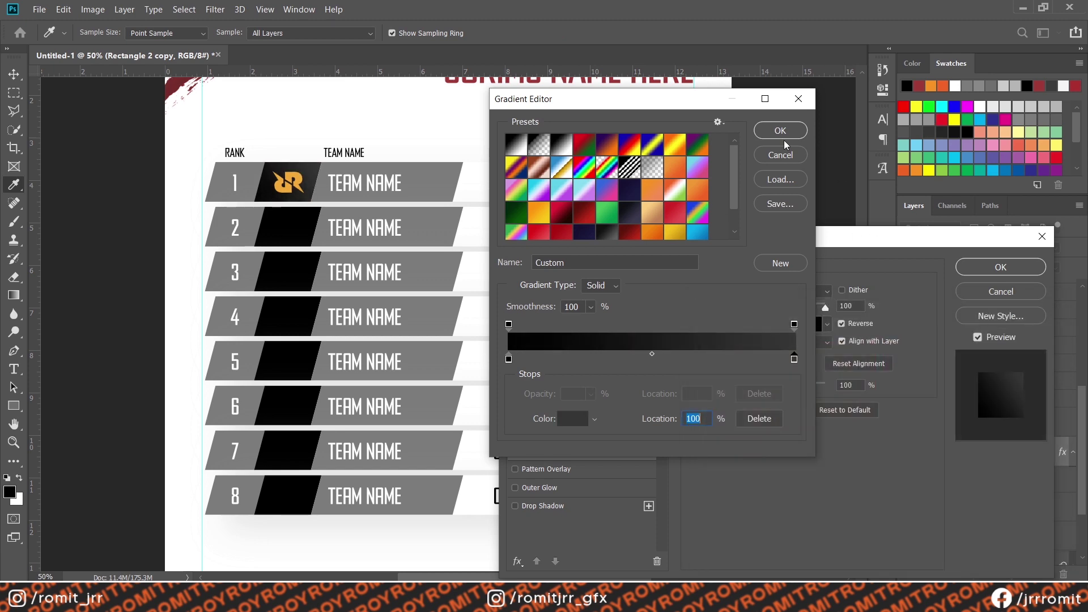
{"action": "left_click", "coordinate": [783, 134]}
{"action": "left_click", "coordinate": [1000, 267]}
Step: Switch to the browser and return from the Rex Regum Qeon logo page to the PUBG Mobile Pro League page
{"action": "left_click", "coordinate": [255, 598]}
{"action": "scroll", "coordinate": [231, 323], "scroll_direction": "down", "scroll_amount": 5}
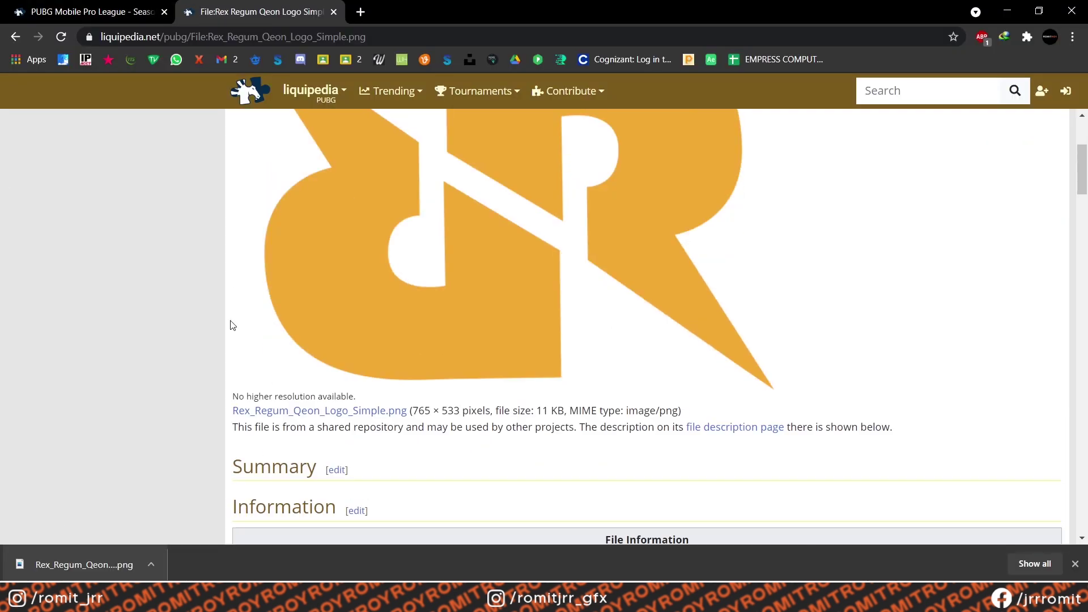
{"action": "scroll", "coordinate": [230, 323], "scroll_direction": "up", "scroll_amount": 5}
{"action": "left_click", "coordinate": [119, 18]}
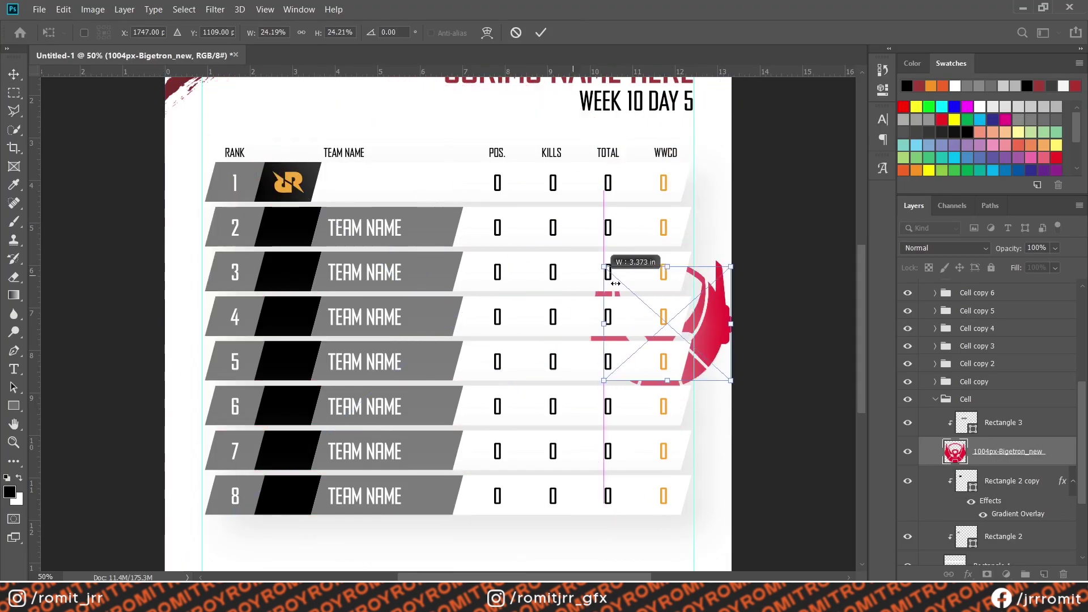
Step: Scale the placed Bigetron logo to about 5.5%, move its layer above the Rex Regum Qeon logo, and fit it into rank 2's cell
{"action": "left_click_drag", "start_coordinate": [616, 283], "coordinate": [677, 306]}
{"action": "key", "text": "Return"}
{"action": "right_click", "coordinate": [1013, 446]}
{"action": "left_click_drag", "start_coordinate": [1009, 451], "coordinate": [998, 395]}
{"action": "left_click", "coordinate": [929, 259]}
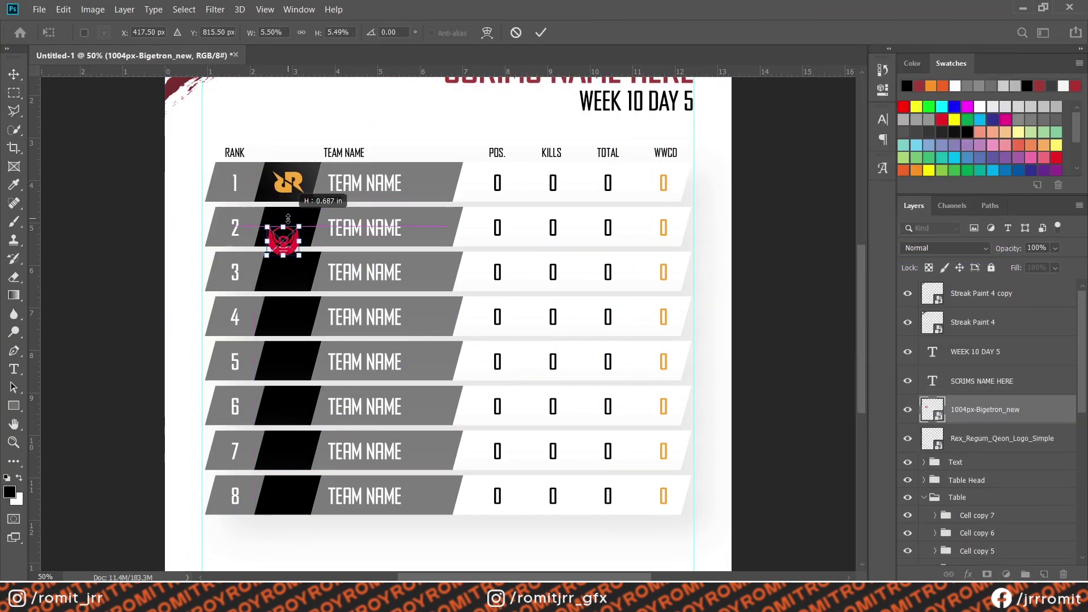
Step: Go back to the league's participants in the browser and open Morph SUPPLYBANG, Eagle 365 Esports, Alter Ego, EVOS Reborn and Onic Esports in new tabs
{"action": "key", "text": "alt+Tab"}
{"action": "key", "text": "alt+Left"}
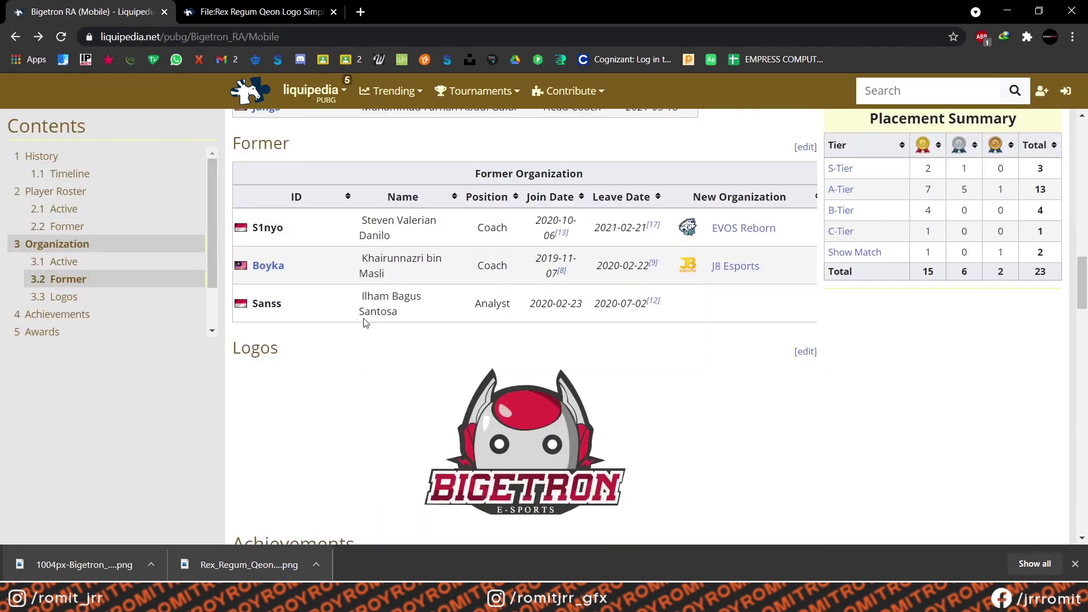
{"action": "key", "text": "alt+Left"}
{"action": "scroll", "coordinate": [339, 312], "scroll_direction": "down", "scroll_amount": 20}
{"action": "middle_click", "coordinate": [344, 316]}
{"action": "middle_click", "coordinate": [619, 316]}
{"action": "scroll", "coordinate": [618, 315], "scroll_direction": "down", "scroll_amount": 3}
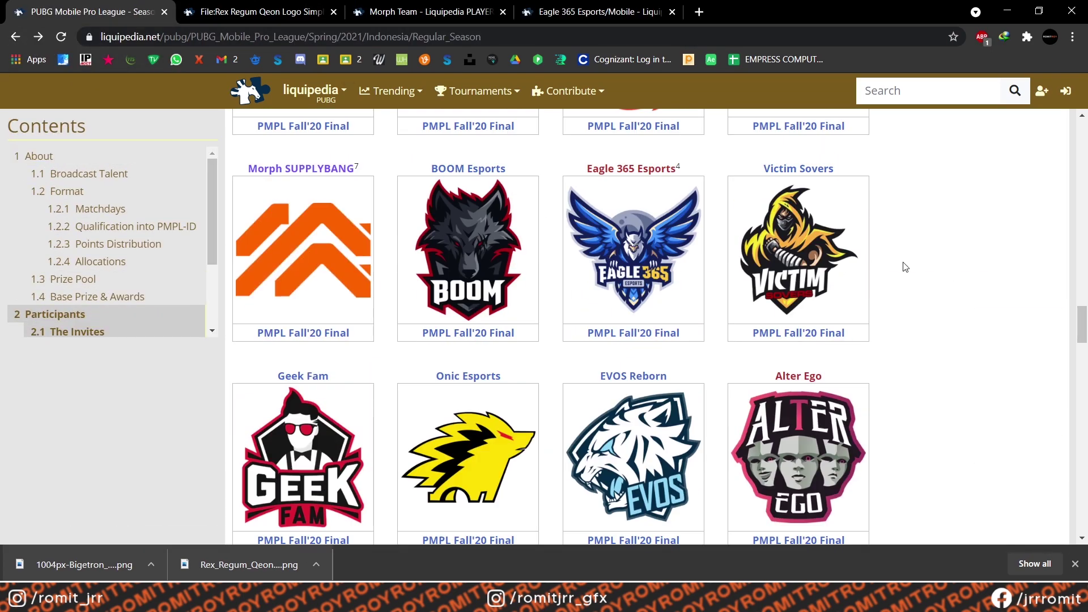
{"action": "middle_click", "coordinate": [798, 312]}
{"action": "middle_click", "coordinate": [633, 313]}
{"action": "middle_click", "coordinate": [468, 313]}
Step: Save the Morph and EVOS logos to the Desktop as Morph_indo.png and 900px-EVOS_ESPORTS_NewLogo.png
{"action": "right_click", "coordinate": [473, 303]}
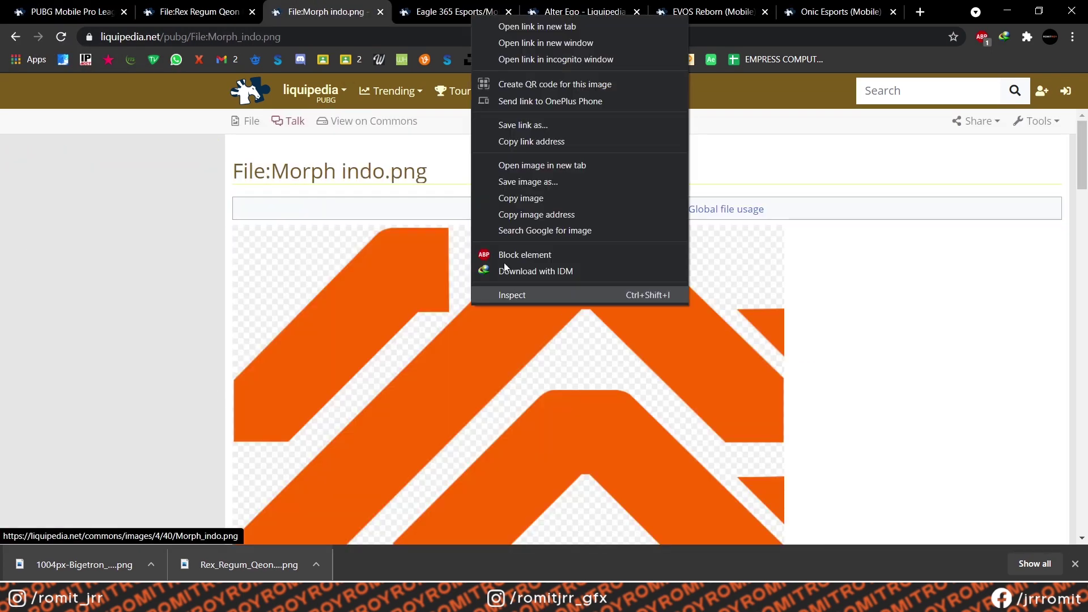
{"action": "key", "text": "v"}
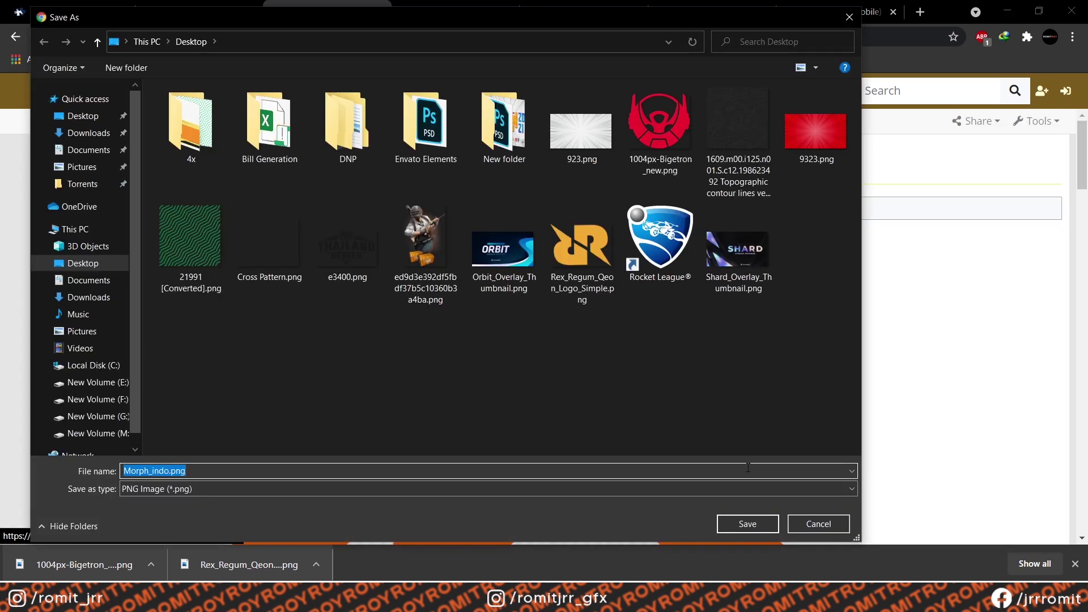
{"action": "key", "text": "Return"}
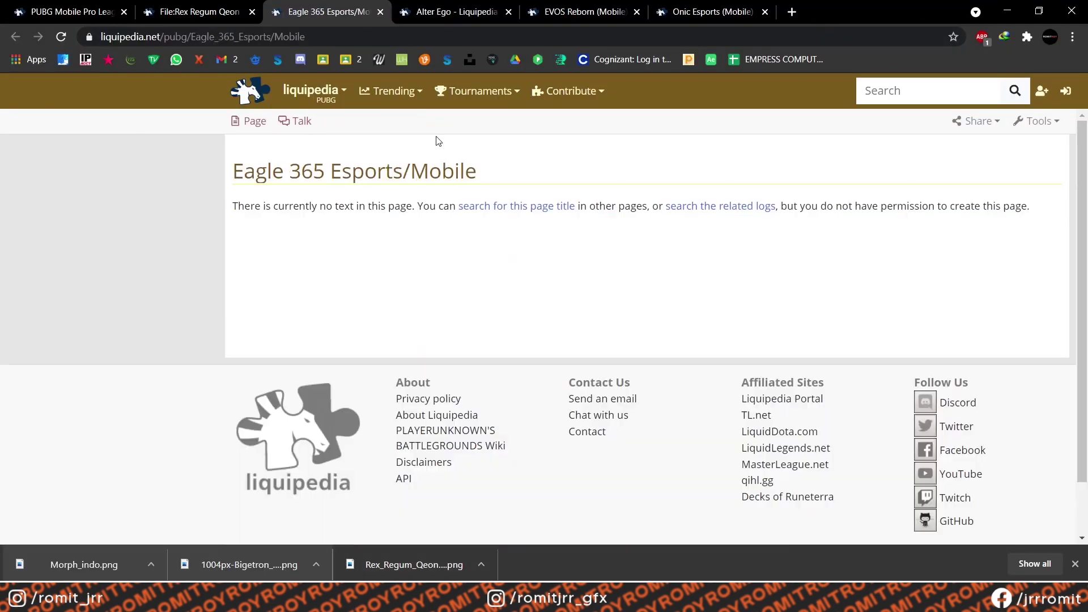
{"action": "right_click", "coordinate": [464, 329]}
{"action": "left_click", "coordinate": [534, 205]}
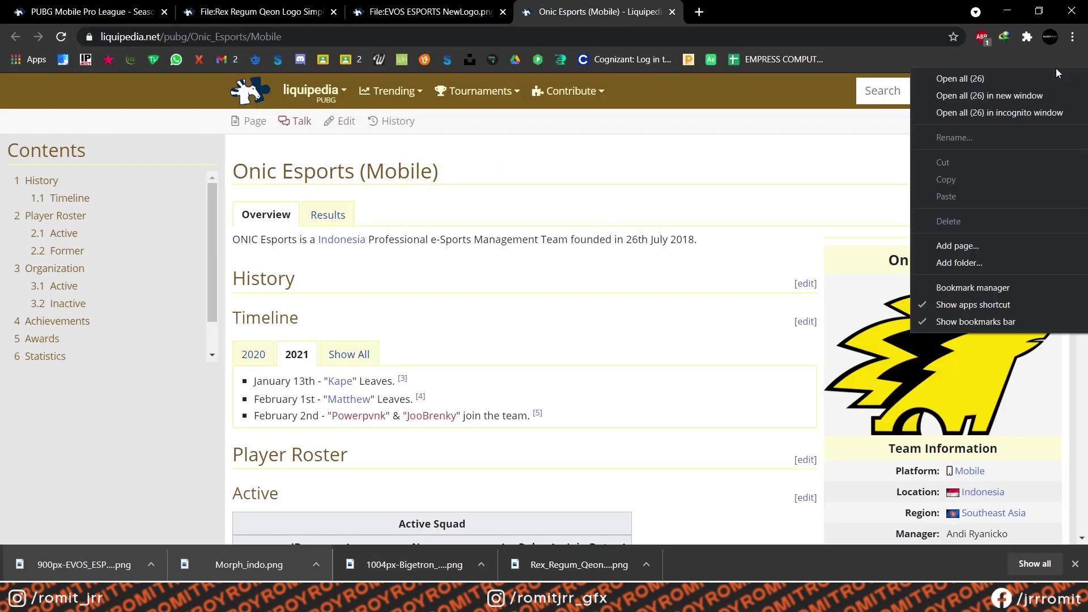
Step: Save the Onic Esports logo as 1199px-ONIC_Esports_Logo.png and place it in rank 5's black cell of the points table
{"action": "right_click", "coordinate": [604, 58]}
{"action": "left_click", "coordinate": [638, 170]}
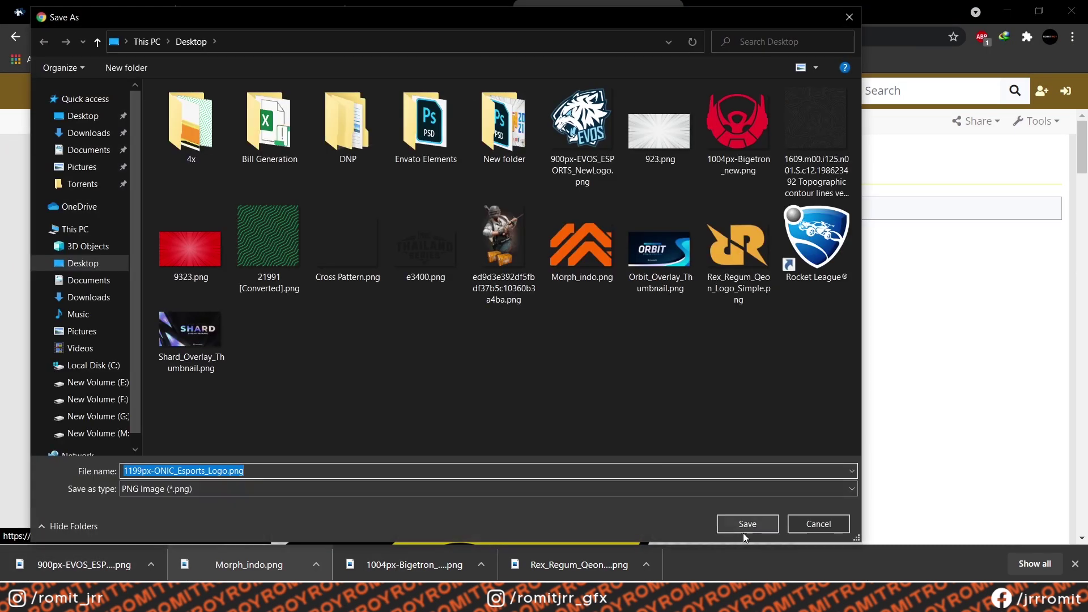
{"action": "left_click", "coordinate": [748, 522]}
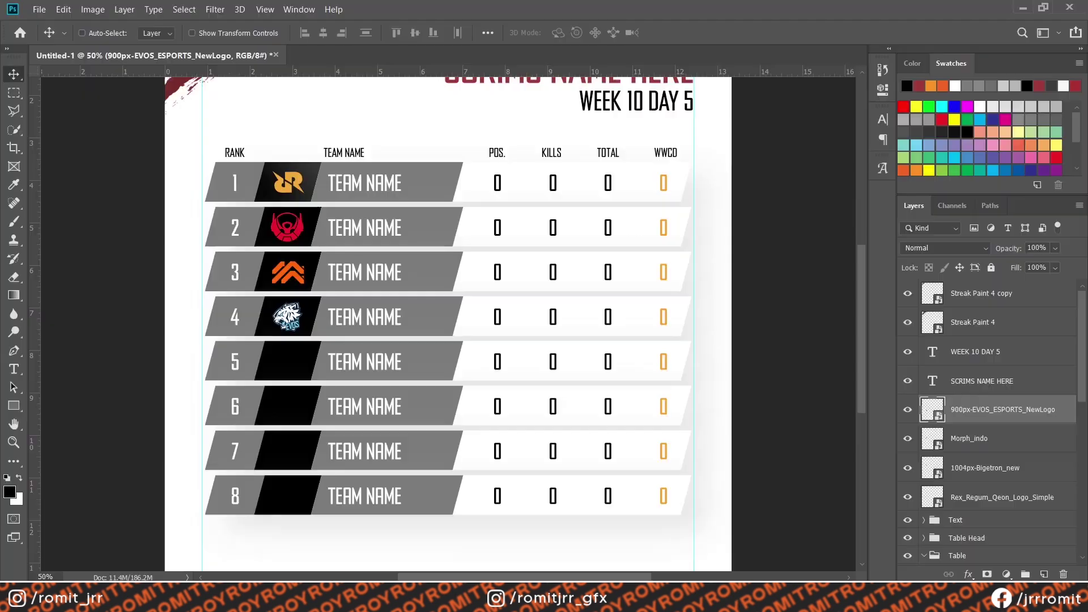
{"action": "left_click_drag", "start_coordinate": [532, 266], "coordinate": [405, 348]}
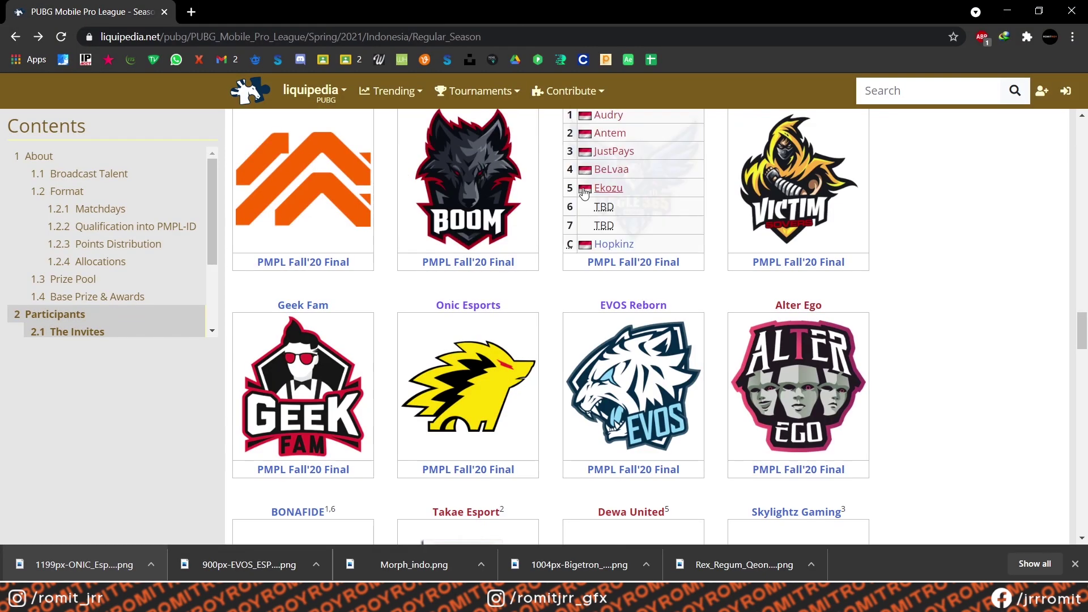
Step: Open the Takae Esport, BONAFIDE, Victim Sovers and BOOM Esports pages from the participants list in new tabs
{"action": "scroll", "coordinate": [394, 251], "scroll_direction": "down", "scroll_amount": 4}
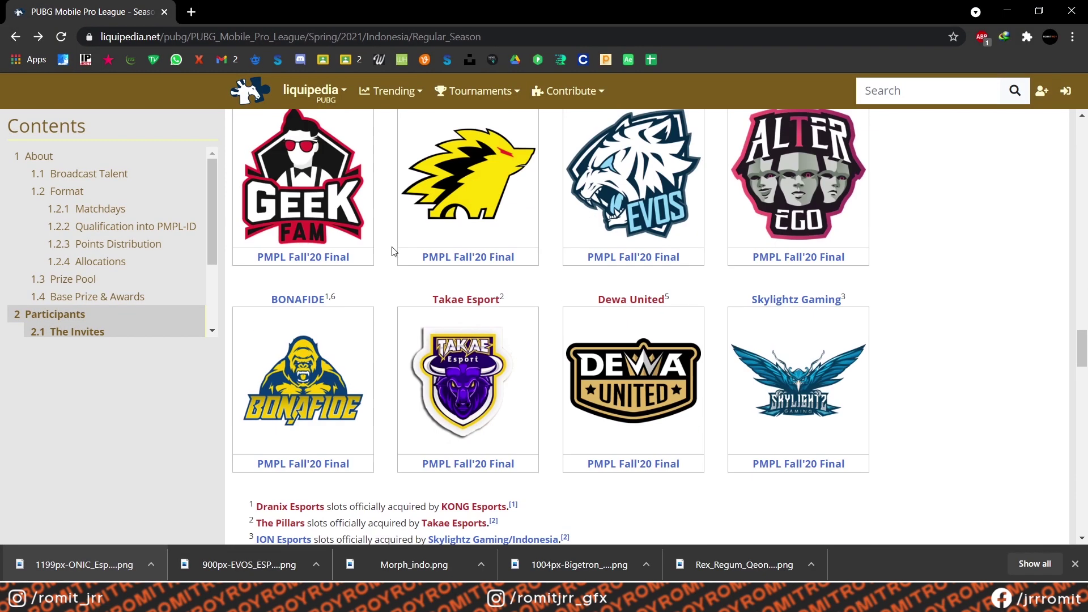
{"action": "scroll", "coordinate": [394, 251], "scroll_direction": "down", "scroll_amount": 2}
{"action": "scroll", "coordinate": [394, 251], "scroll_direction": "up", "scroll_amount": 2}
{"action": "middle_click", "coordinate": [468, 300]}
{"action": "middle_click", "coordinate": [300, 300]}
{"action": "scroll", "coordinate": [637, 340], "scroll_direction": "up", "scroll_amount": 5}
{"action": "middle_click", "coordinate": [793, 240]}
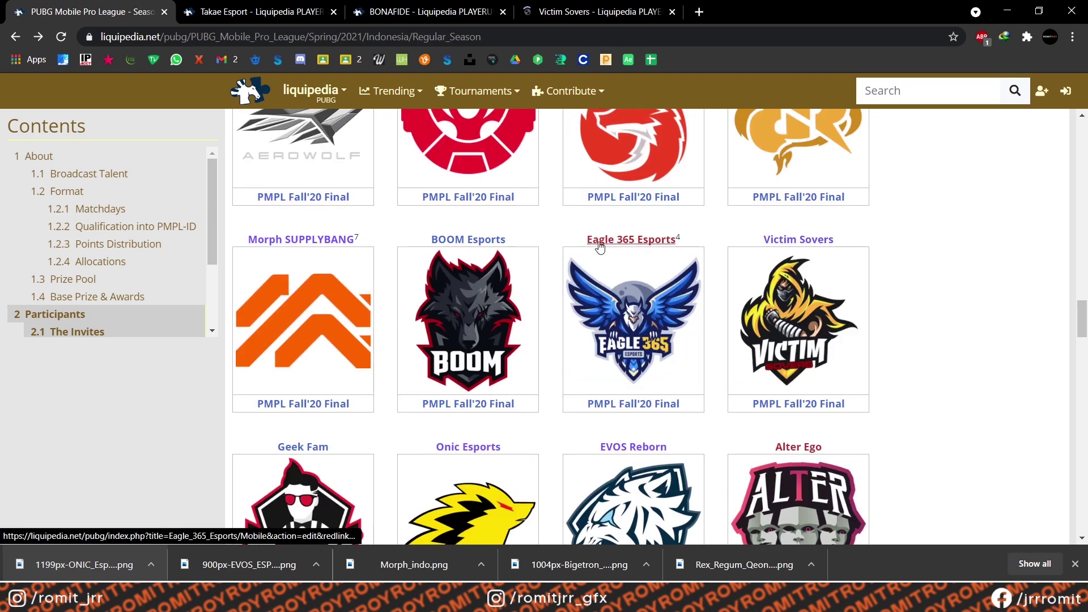
{"action": "middle_click", "coordinate": [468, 240]}
Step: Get the BONAFIDE logo from its team page and place it in rank 6's black cell, scaled to about 14%
{"action": "left_click", "coordinate": [289, 12]}
{"action": "left_click", "coordinate": [333, 12]}
{"action": "left_click", "coordinate": [922, 341]}
{"action": "scroll", "coordinate": [482, 363], "scroll_direction": "down", "scroll_amount": 2}
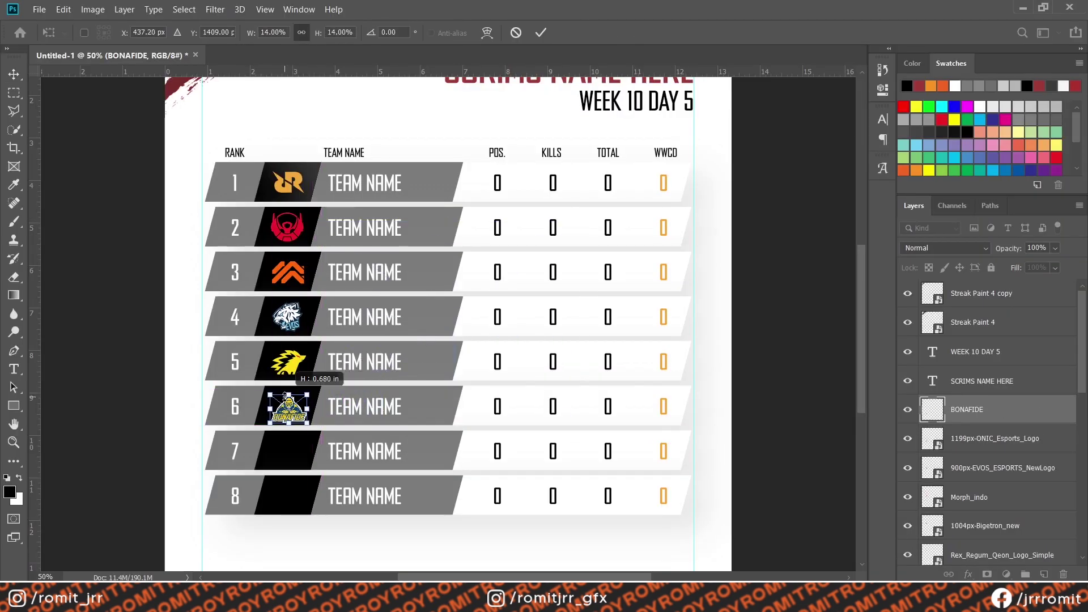
{"action": "key", "text": "Return"}
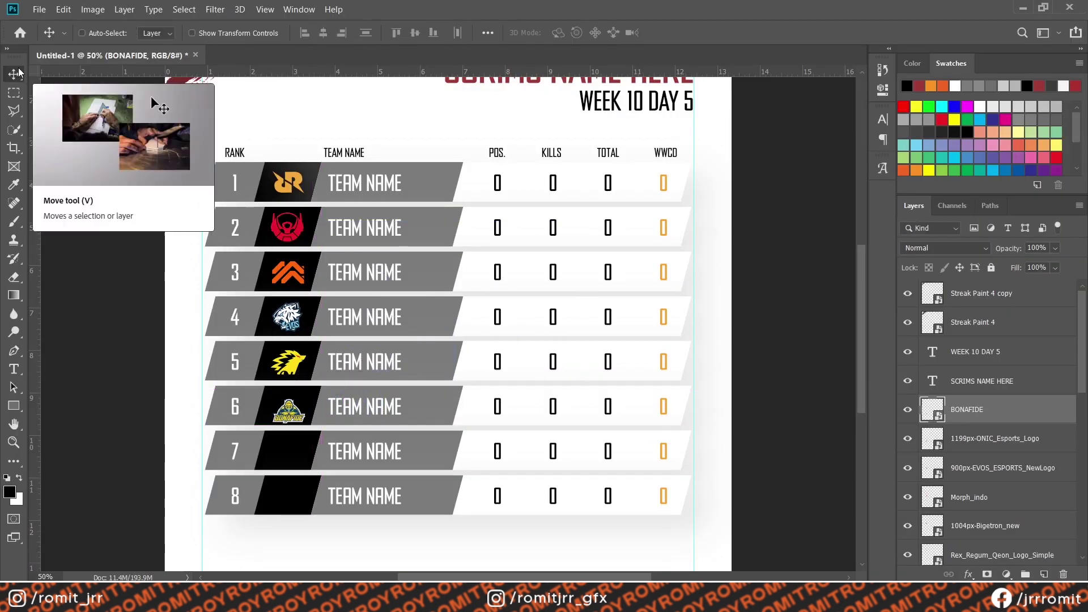
Step: Place the Victim Sovers logo in rank 7's black cell, scaled down to fit
{"action": "key", "text": "ctrl+plus"}
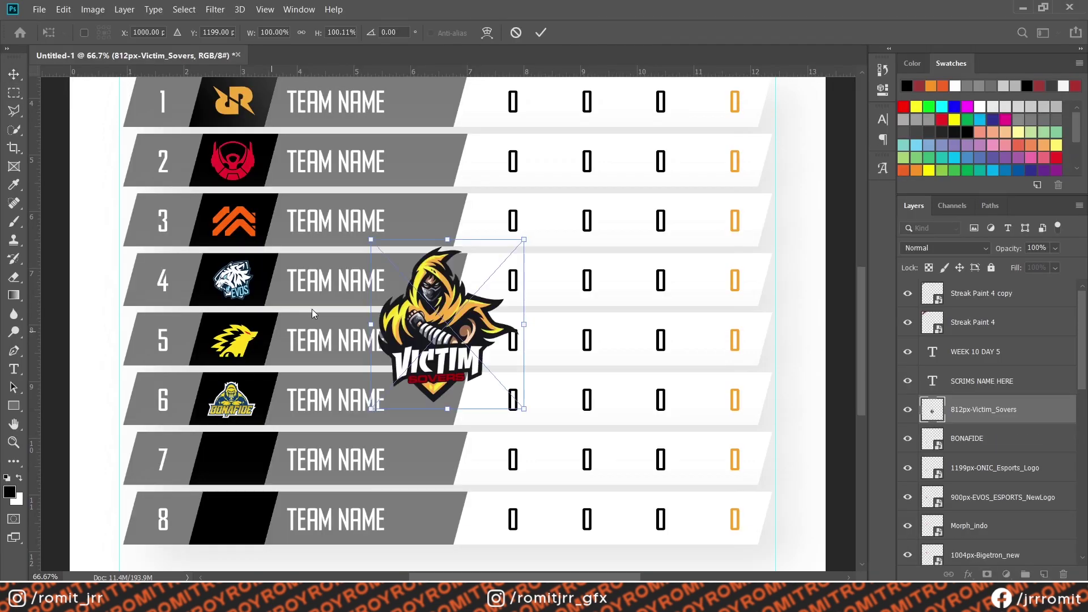
{"action": "left_click_drag", "start_coordinate": [450, 311], "coordinate": [232, 449]}
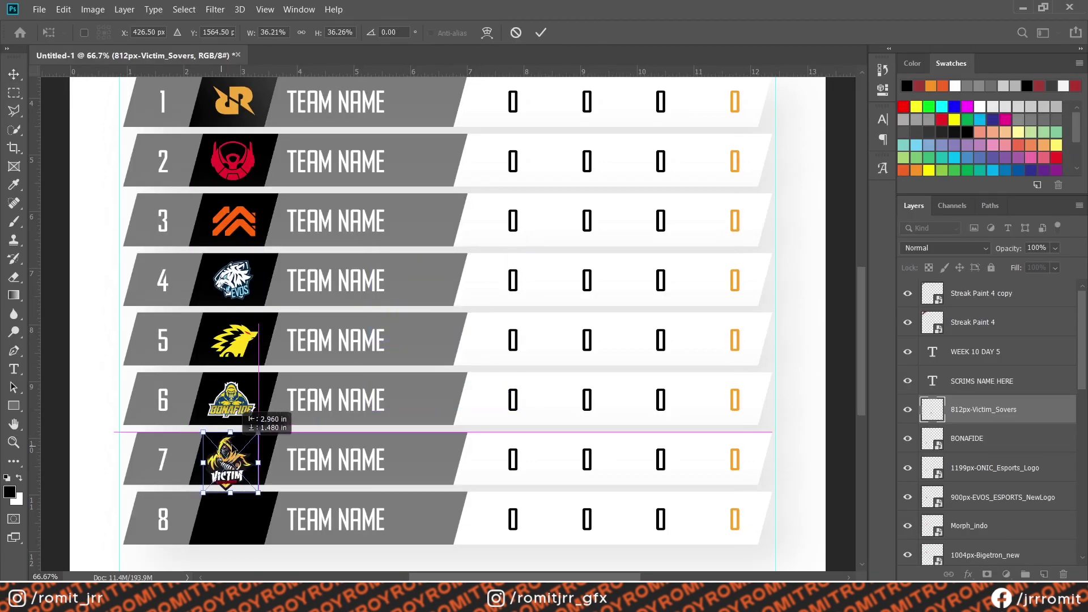
{"action": "key", "text": "Return"}
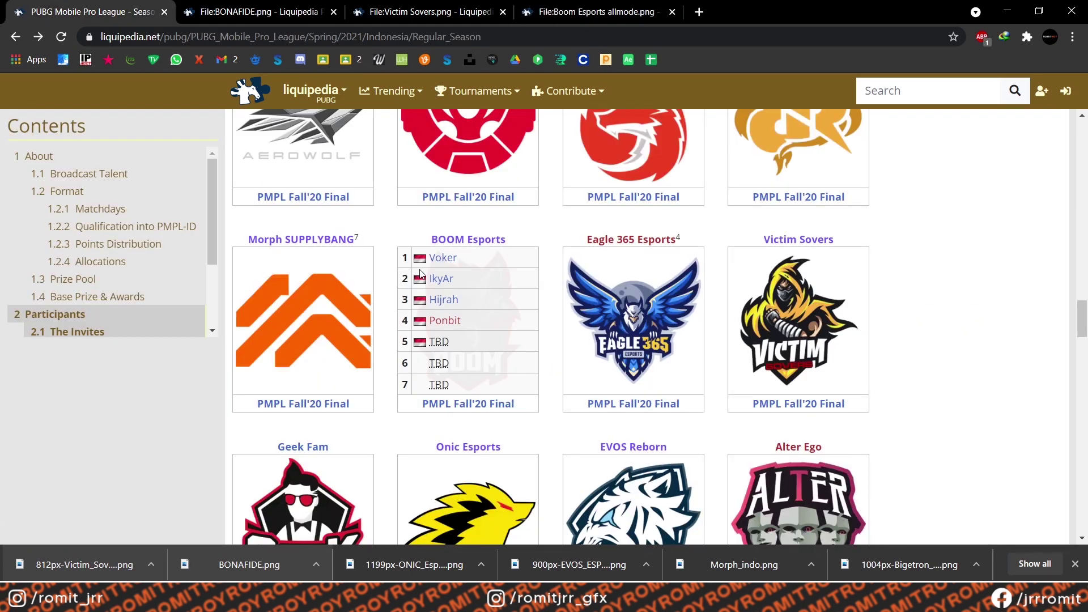
Step: Place the downloaded BOOM Esports logo in rank 8's black cell, scaled down to fit
{"action": "scroll", "coordinate": [936, 346], "scroll_direction": "down", "scroll_amount": 3}
{"action": "scroll", "coordinate": [936, 345], "scroll_direction": "up", "scroll_amount": 5}
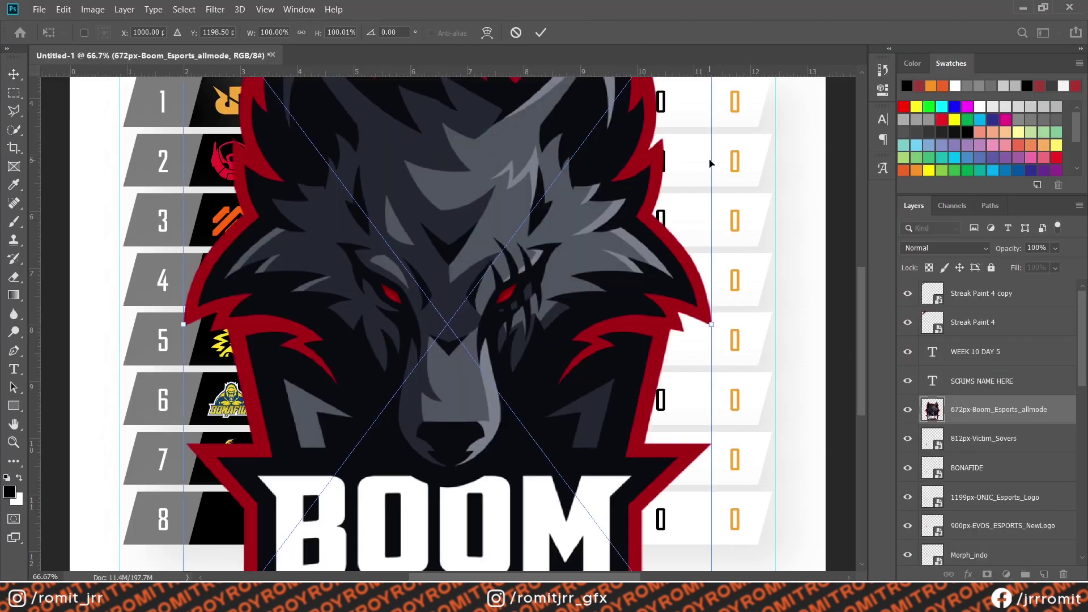
{"action": "left_click_drag", "start_coordinate": [461, 365], "coordinate": [225, 467]}
Step: Align all eight team logos on their horizontal centres and group them as "Logos"
{"action": "scroll", "coordinate": [1001, 459], "scroll_direction": "down", "scroll_amount": 3}
{"action": "left_click", "coordinate": [1001, 526], "text": "shift"}
{"action": "left_click", "coordinate": [324, 33]}
{"action": "scroll", "coordinate": [210, 179], "scroll_direction": "up", "scroll_amount": 1}
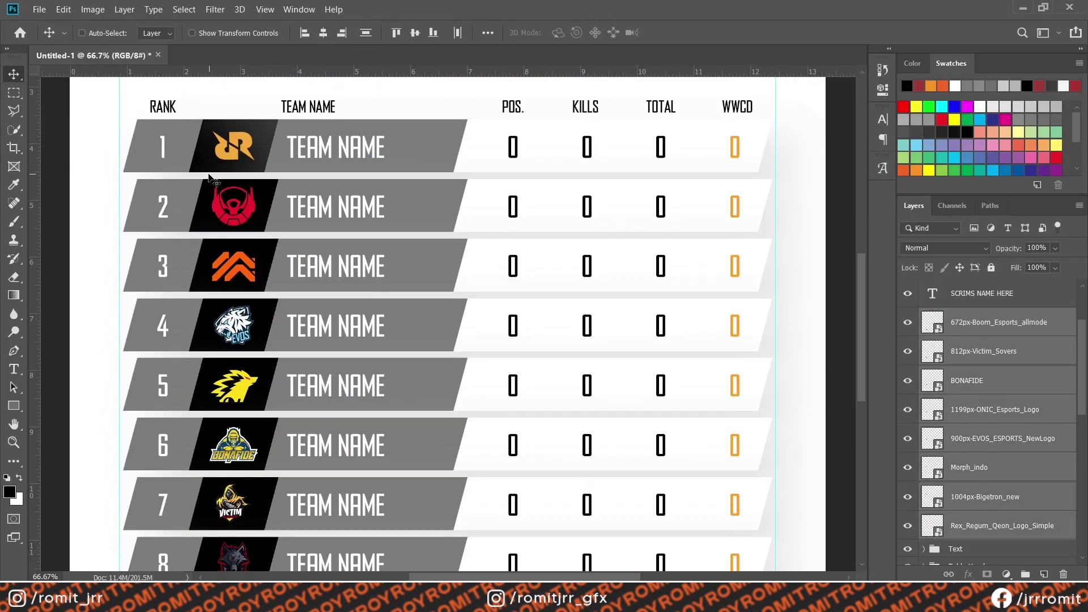
{"action": "key", "text": "ctrl+g"}
{"action": "double_click", "coordinate": [960, 318]}
{"action": "type", "text": "Logos"}
{"action": "key", "text": "Return"}
Step: Copy the dark gradient layer style from rank 1's logo cell onto rank 2's logo cell
{"action": "left_click", "coordinate": [936, 511]}
{"action": "left_click", "coordinate": [936, 528]}
{"action": "right_click", "coordinate": [1028, 448]}
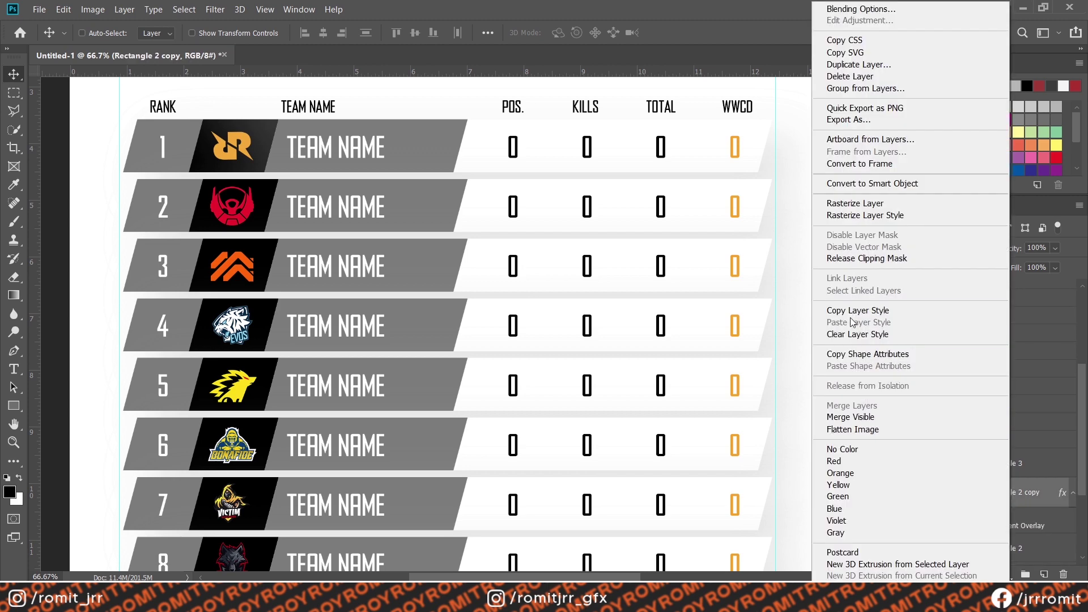
{"action": "left_click", "coordinate": [857, 310]}
{"action": "right_click", "coordinate": [1007, 446]}
{"action": "left_click", "coordinate": [873, 322]}
Step: Change the gradient overlay on rank 2's logo cell to a light grey-to-white gradient
{"action": "double_click", "coordinate": [1008, 478]}
{"action": "left_click", "coordinate": [763, 325]}
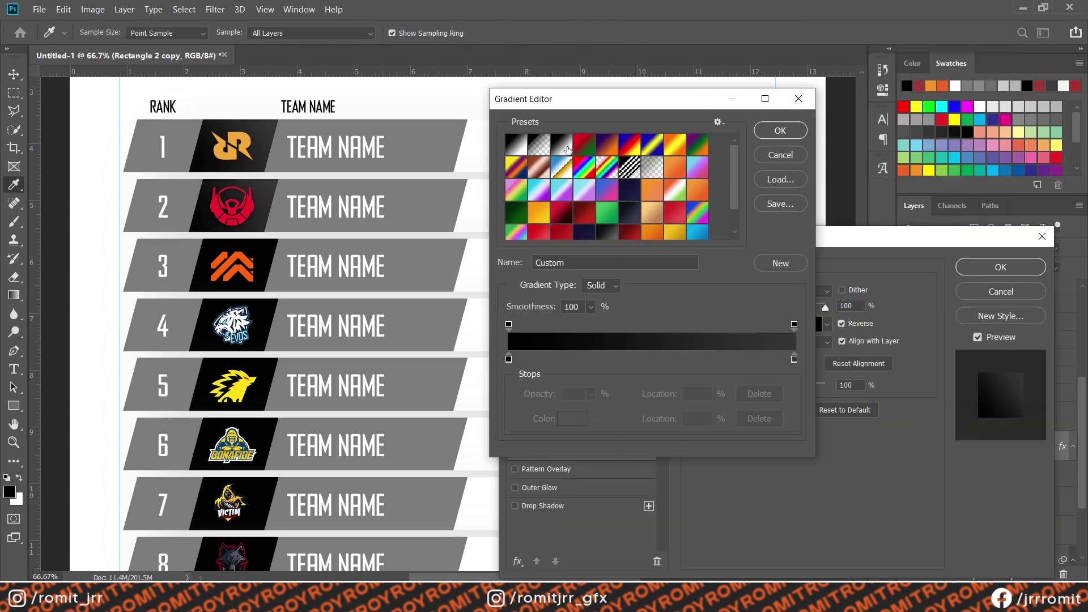
{"action": "left_click", "coordinate": [564, 148]}
{"action": "double_click", "coordinate": [508, 359]}
{"action": "left_click", "coordinate": [1062, 102]}
{"action": "key", "text": "Return"}
{"action": "key", "text": "Return"}
{"action": "key", "text": "Return"}
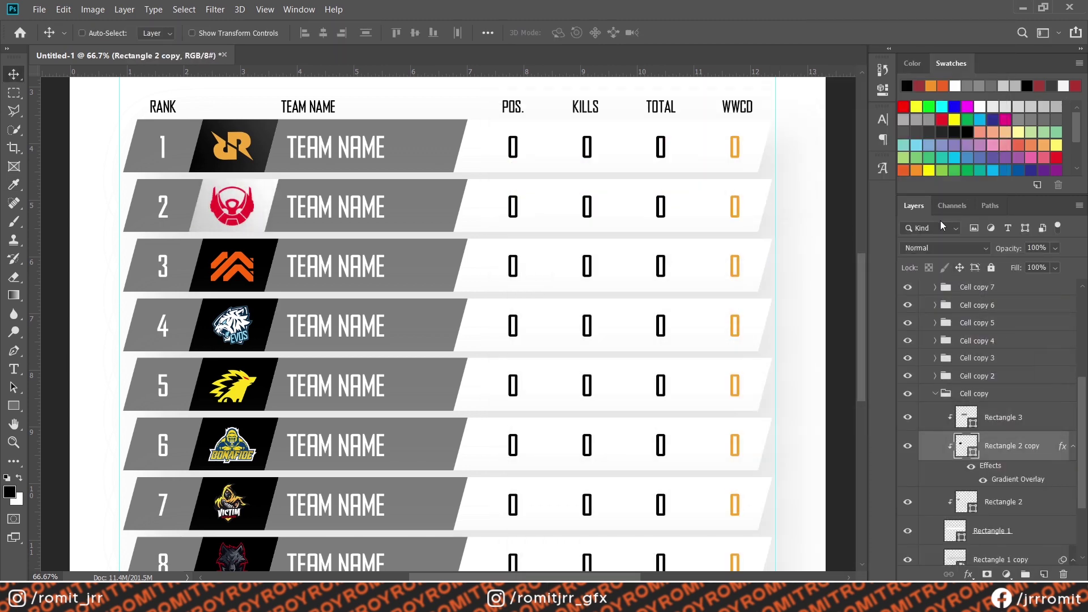
Step: Apply a white Color Overlay at 100% opacity to the Morph logo in rank 3
{"action": "scroll", "coordinate": [1042, 313], "scroll_direction": "up", "scroll_amount": 4}
{"action": "left_click", "coordinate": [924, 360]}
{"action": "scroll", "coordinate": [994, 420], "scroll_direction": "down", "scroll_amount": 3}
{"action": "double_click", "coordinate": [1024, 415]}
{"action": "left_click", "coordinate": [544, 432]}
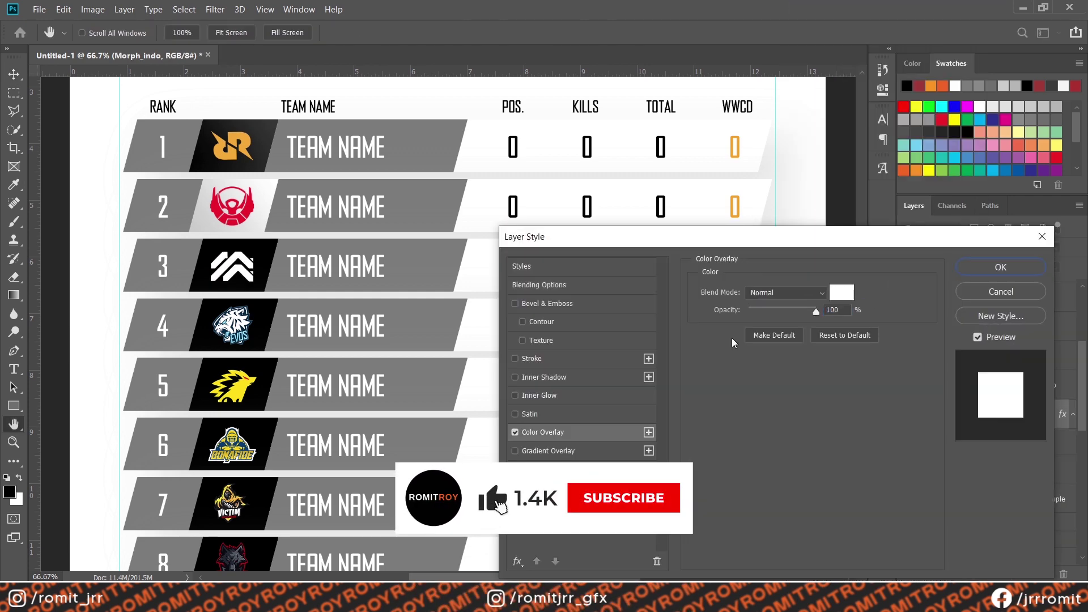
{"action": "left_click", "coordinate": [998, 267]}
Step: Paste the gradient layer style onto rank 3's logo cell and switch its gradient to an orange preset
{"action": "scroll", "coordinate": [971, 442], "scroll_direction": "down", "scroll_amount": 5}
{"action": "scroll", "coordinate": [971, 442], "scroll_direction": "down", "scroll_amount": 2}
{"action": "left_click", "coordinate": [935, 403]}
{"action": "right_click", "coordinate": [1007, 455]}
{"action": "left_click", "coordinate": [867, 322]}
{"action": "double_click", "coordinate": [1009, 487]}
{"action": "left_click", "coordinate": [765, 324]}
{"action": "left_click", "coordinate": [654, 233]}
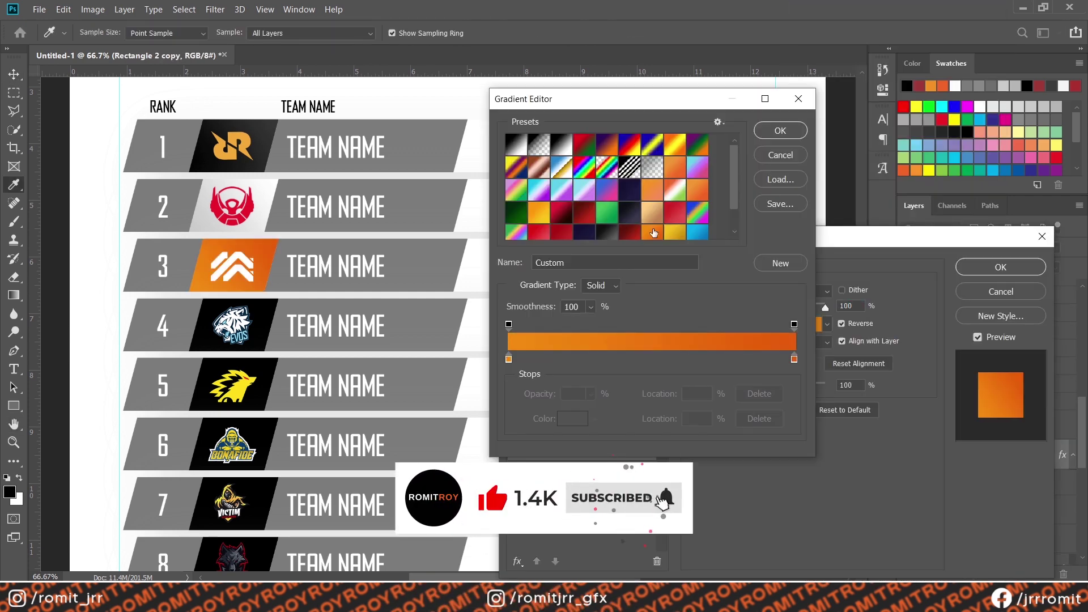
{"action": "left_click", "coordinate": [652, 190]}
Step: Recolour both stops of rank 3's gradient with the dark and light orange swatches and apply the overlay
{"action": "double_click", "coordinate": [794, 359]}
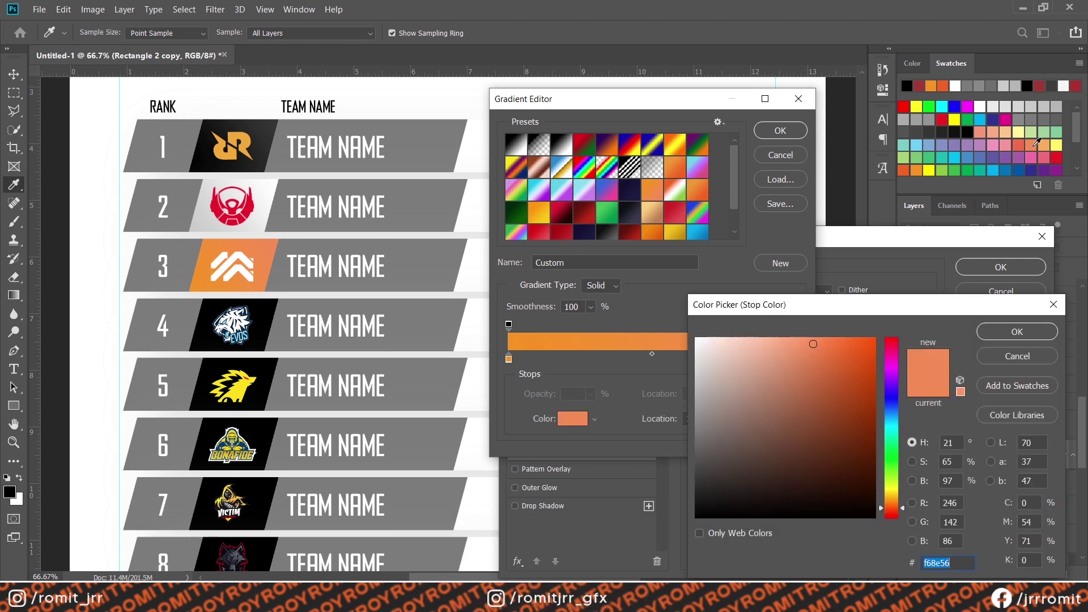
{"action": "left_click", "coordinate": [930, 86]}
{"action": "key", "text": "Return"}
{"action": "double_click", "coordinate": [508, 359]}
{"action": "left_click", "coordinate": [942, 87]}
{"action": "key", "text": "Return"}
{"action": "double_click", "coordinate": [509, 360]}
{"action": "left_click", "coordinate": [1008, 329]}
{"action": "left_click", "coordinate": [781, 130]}
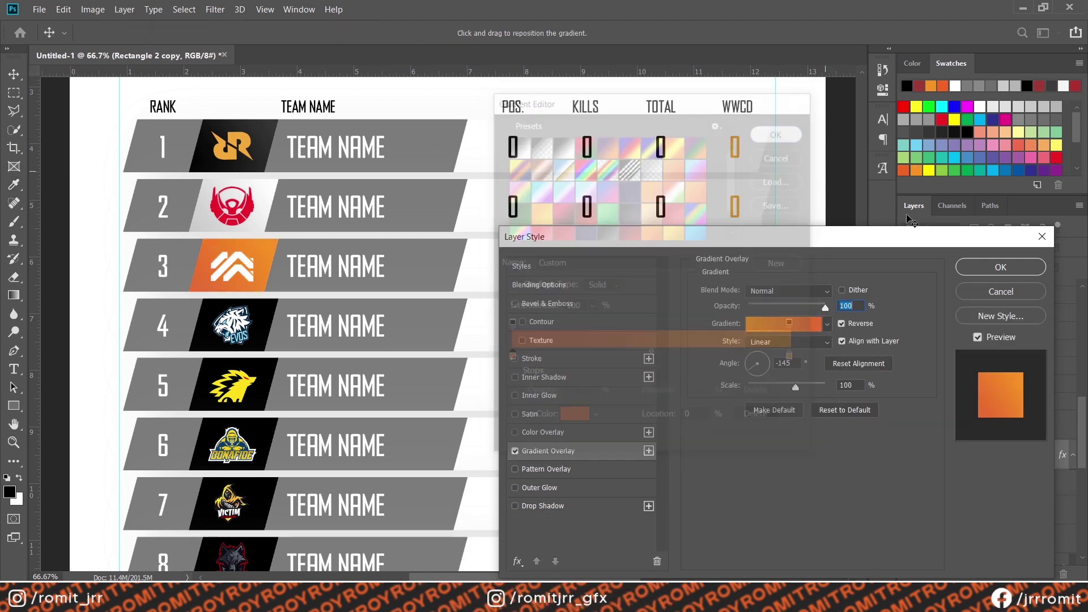
{"action": "left_click", "coordinate": [1001, 266]}
Step: Paste the copied gradient layer style onto rank 4's logo cell
{"action": "left_click", "coordinate": [935, 385]}
{"action": "scroll", "coordinate": [1015, 415], "scroll_direction": "down", "scroll_amount": 2}
{"action": "right_click", "coordinate": [1002, 379]}
{"action": "left_click", "coordinate": [863, 337]}
Step: Recolour the end stop of rank 4's gradient overlay with a medium blue based on the EVOS logo
{"action": "double_click", "coordinate": [1014, 412]}
{"action": "scroll", "coordinate": [433, 316], "scroll_direction": "up", "scroll_amount": 3}
{"action": "scroll", "coordinate": [432, 318], "scroll_direction": "left", "scroll_amount": 5}
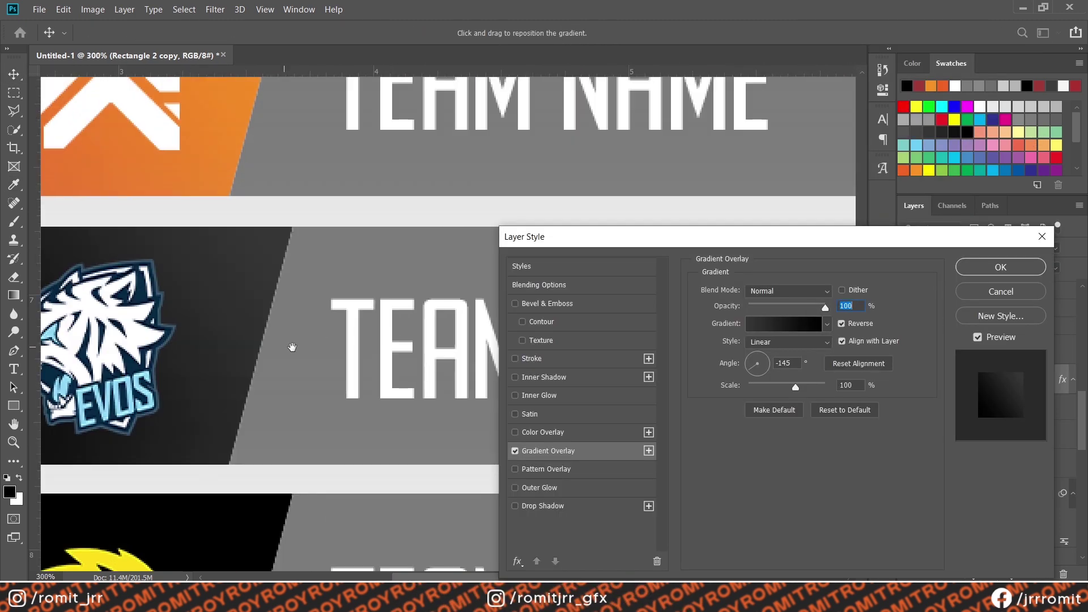
{"action": "left_click", "coordinate": [776, 324]}
{"action": "double_click", "coordinate": [794, 359]}
{"action": "left_click", "coordinate": [301, 299]}
{"action": "left_click", "coordinate": [862, 423]}
{"action": "left_click", "coordinate": [1000, 332]}
Step: Set the start stop of rank 4's gradient to a dark blue sampled from the EVOS logo and apply it
{"action": "double_click", "coordinate": [508, 359]}
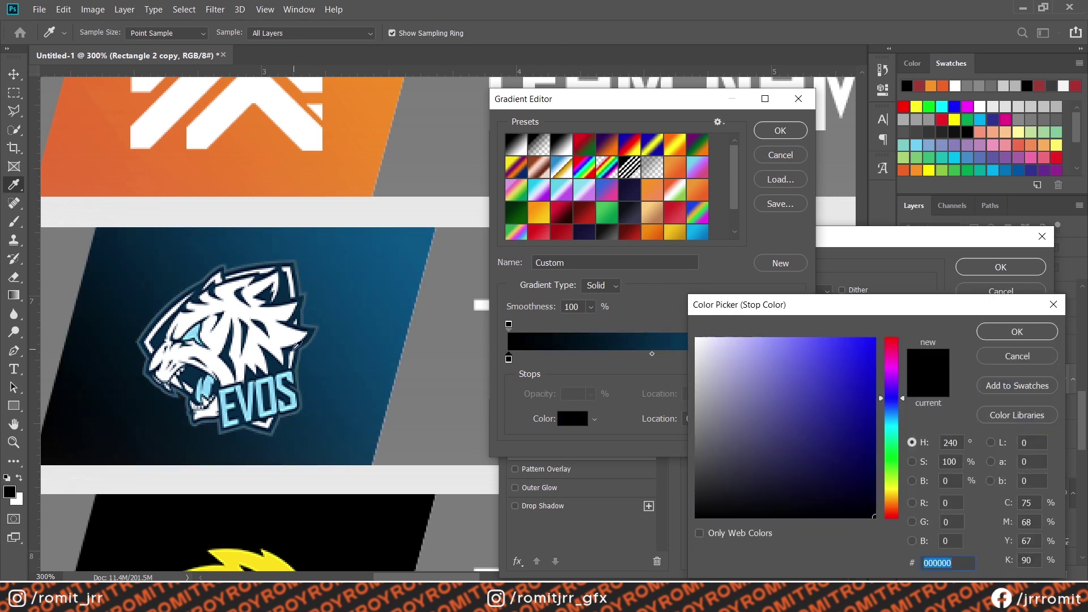
{"action": "left_click", "coordinate": [308, 341]}
{"action": "left_click", "coordinate": [994, 333]}
{"action": "left_click", "coordinate": [780, 130]}
{"action": "left_click", "coordinate": [1000, 267]}
Step: Paste the copied dark gradient layer style onto rank 5's logo cell
{"action": "scroll", "coordinate": [986, 391], "scroll_direction": "up", "scroll_amount": 3}
{"action": "left_click", "coordinate": [942, 396]}
{"action": "left_click", "coordinate": [935, 396]}
{"action": "scroll", "coordinate": [1000, 416], "scroll_direction": "down", "scroll_amount": 1}
{"action": "right_click", "coordinate": [1006, 420]}
{"action": "left_click", "coordinate": [863, 337]}
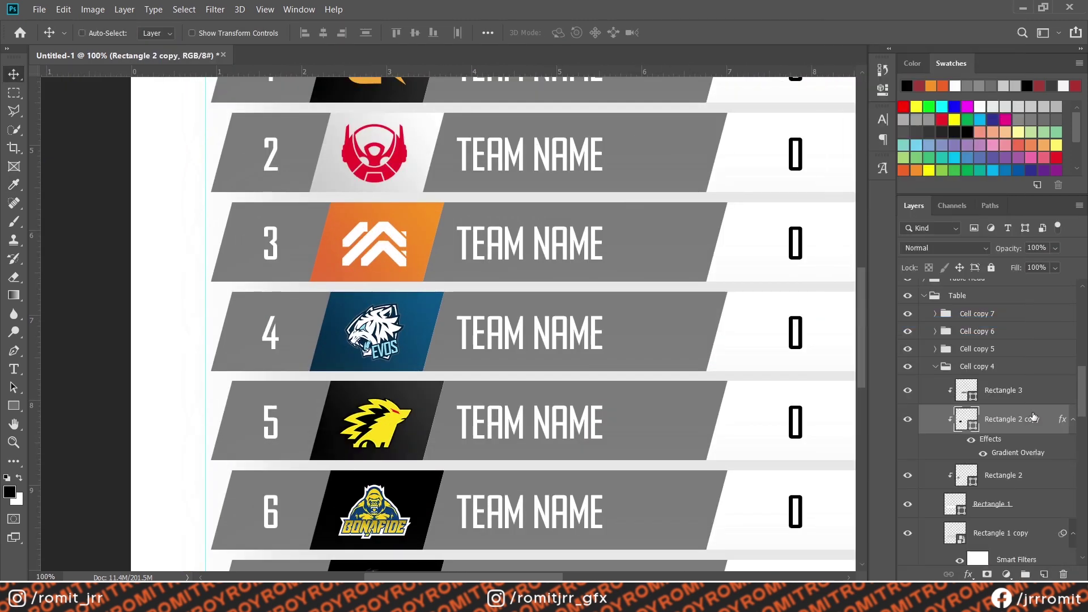
Step: Inspect the start stop colour of the gradient overlay on rank 2's logo cell
{"action": "scroll", "coordinate": [1034, 415], "scroll_direction": "down", "scroll_amount": 20}
{"action": "scroll", "coordinate": [495, 378], "scroll_direction": "up", "scroll_amount": 3}
{"action": "scroll", "coordinate": [997, 453], "scroll_direction": "up", "scroll_amount": 2}
{"action": "double_click", "coordinate": [1011, 441]}
{"action": "left_click", "coordinate": [785, 325]}
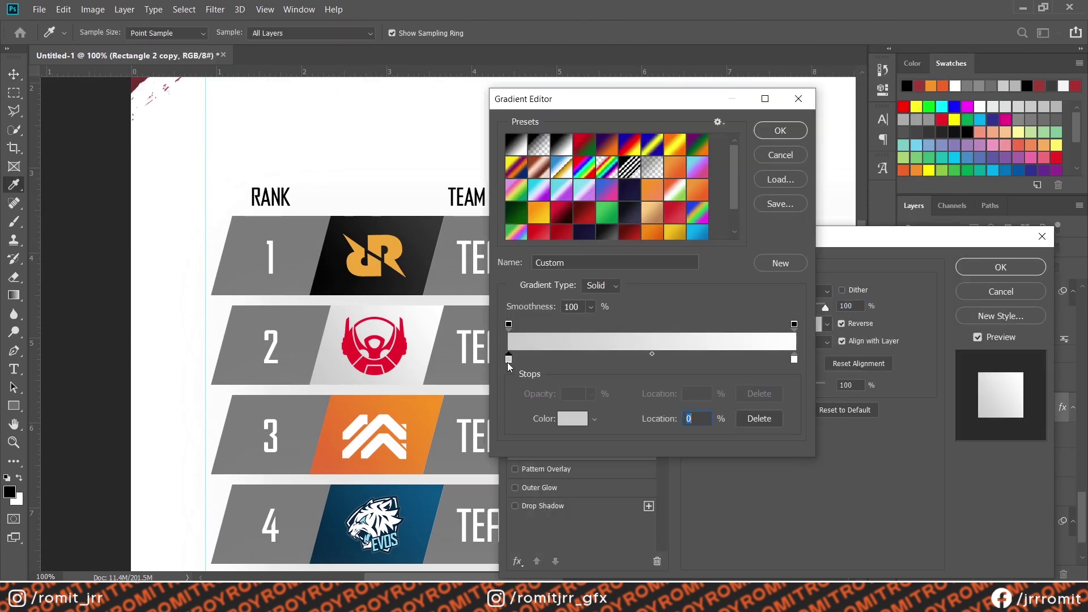
{"action": "double_click", "coordinate": [508, 359]}
{"action": "key", "text": "Return"}
{"action": "key", "text": "Return"}
{"action": "key", "text": "Return"}
Step: Set the end stop of the gradient overlay on rank 1's logo cell to pale yellow fff799
{"action": "scroll", "coordinate": [977, 425], "scroll_direction": "down", "scroll_amount": 2}
{"action": "left_click", "coordinate": [935, 527]}
{"action": "scroll", "coordinate": [974, 416], "scroll_direction": "down", "scroll_amount": 7}
{"action": "double_click", "coordinate": [1010, 410]}
{"action": "left_click", "coordinate": [785, 325]}
{"action": "double_click", "coordinate": [793, 359]}
{"action": "left_click", "coordinate": [1018, 132]}
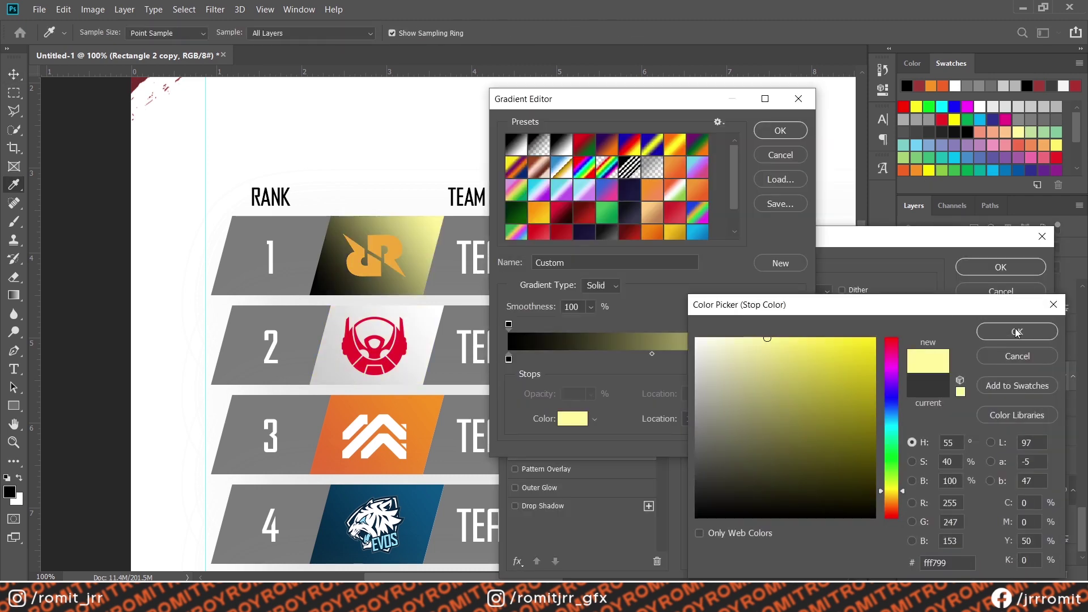
{"action": "left_click", "coordinate": [1018, 331]}
Step: Set the start stop of rank 1's gradient to a darker olive shade of the same yellow
{"action": "double_click", "coordinate": [508, 359]}
{"action": "left_click", "coordinate": [1018, 132]}
{"action": "left_click_drag", "start_coordinate": [821, 381], "coordinate": [850, 414]}
{"action": "left_click", "coordinate": [1017, 332]}
Step: Change the end stop of rank 1's gradient to a more saturated yellow and apply the overlay
{"action": "double_click", "coordinate": [794, 359]}
{"action": "left_click", "coordinate": [820, 357]}
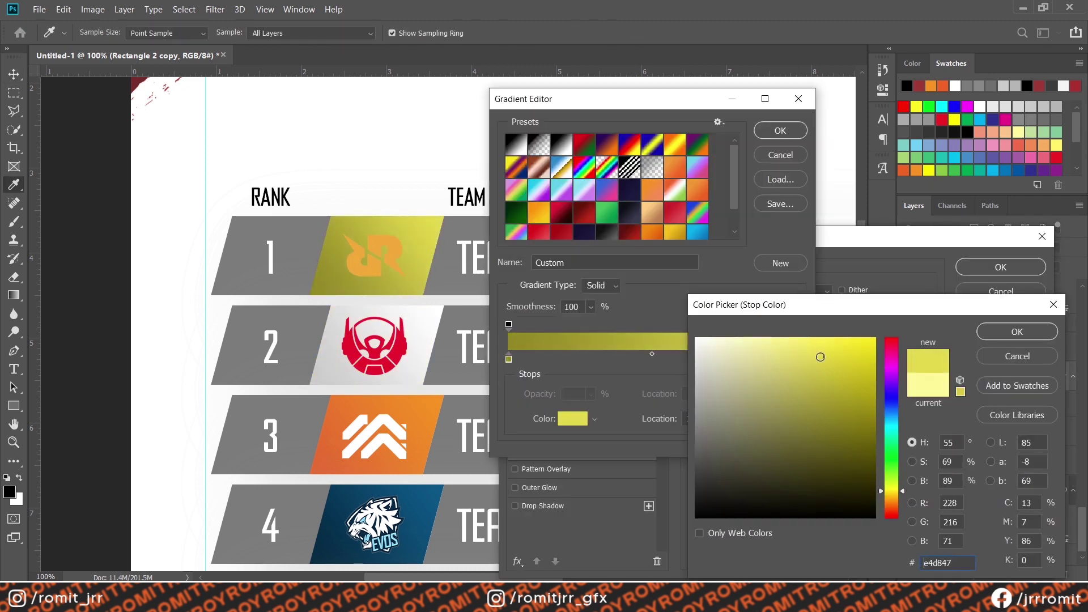
{"action": "left_click", "coordinate": [836, 345]}
{"action": "left_click", "coordinate": [1017, 332]}
{"action": "key", "text": "Return"}
{"action": "key", "text": "Return"}
Step: Apply a white Color Overlay at 100% opacity to the Rex Regum Qeon logo in rank 1
{"action": "scroll", "coordinate": [1006, 390], "scroll_direction": "up", "scroll_amount": 10}
{"action": "double_click", "coordinate": [977, 395]}
{"action": "left_click", "coordinate": [546, 432]}
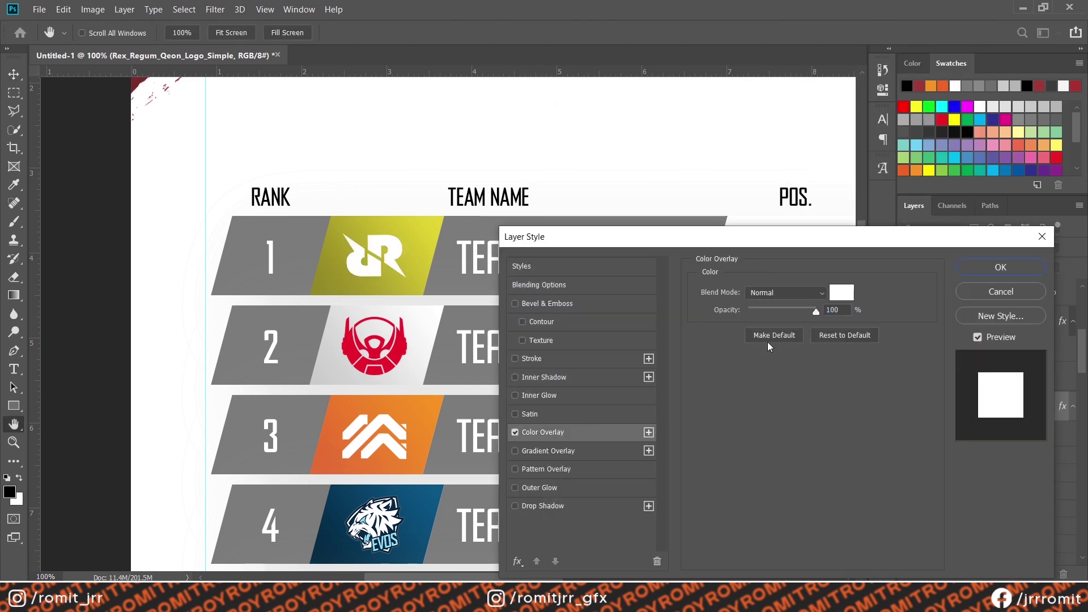
{"action": "key", "text": "Return"}
Step: Paste the copied gradient layer style onto rank 6's logo cell
{"action": "scroll", "coordinate": [458, 272], "scroll_direction": "down", "scroll_amount": 5}
{"action": "scroll", "coordinate": [462, 278], "scroll_direction": "down", "scroll_amount": 3}
{"action": "key", "text": "ctrl+plus"}
{"action": "scroll", "coordinate": [1015, 437], "scroll_direction": "down", "scroll_amount": 10}
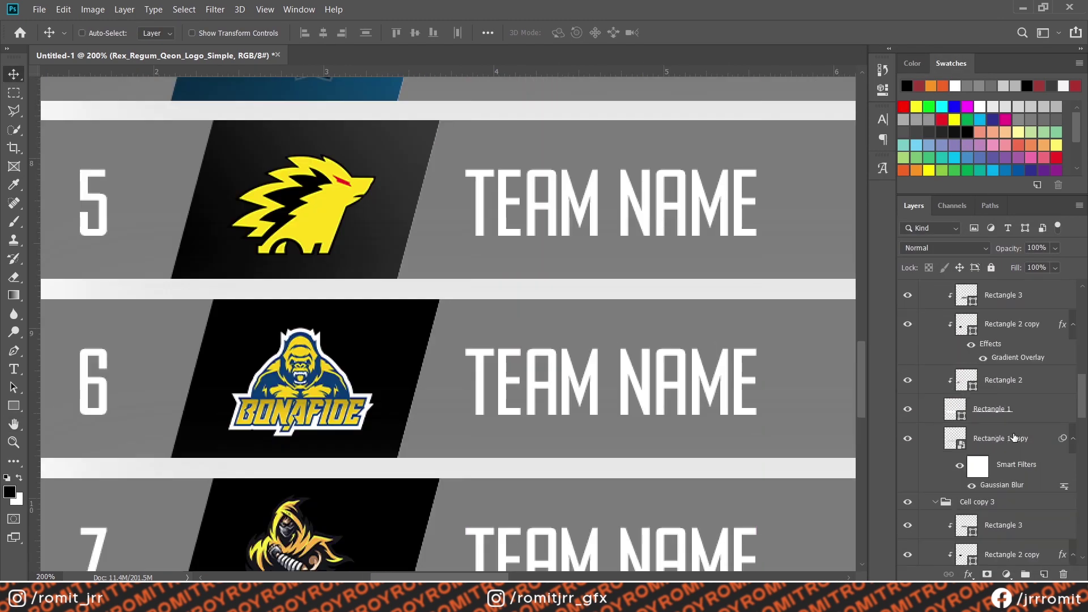
{"action": "right_click", "coordinate": [1001, 422]}
{"action": "left_click", "coordinate": [873, 322]}
Step: Recolour rank 6's gradient overlay with a blue sampled from the BONAFIDE logo and a darker, muted blue
{"action": "double_click", "coordinate": [991, 455]}
{"action": "left_click", "coordinate": [784, 324]}
{"action": "double_click", "coordinate": [795, 359]}
{"action": "left_click", "coordinate": [336, 378]}
{"action": "left_click", "coordinate": [1017, 331]}
{"action": "double_click", "coordinate": [509, 360]}
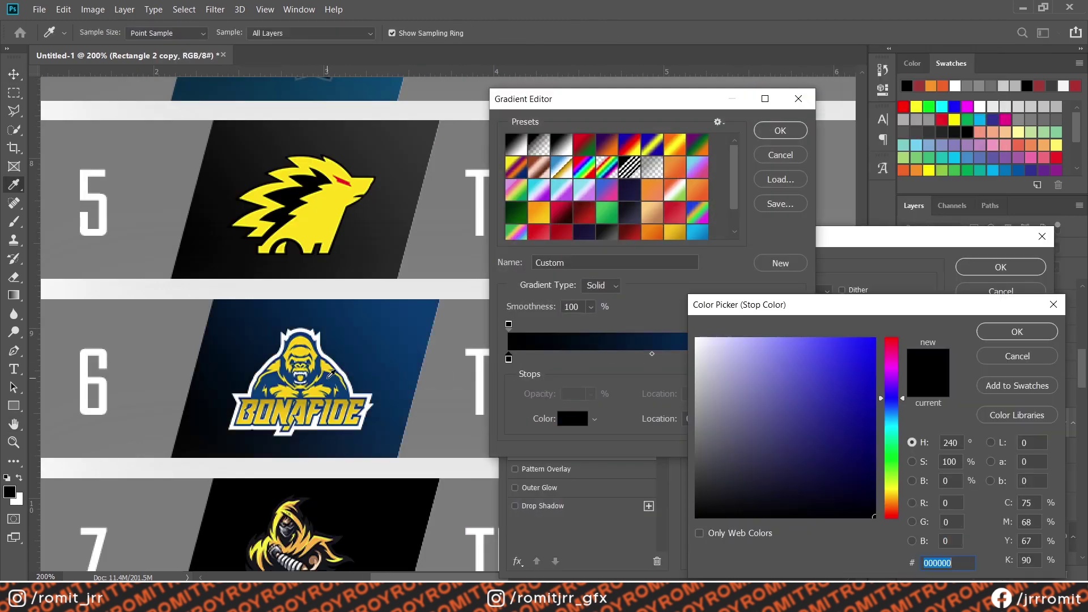
{"action": "left_click", "coordinate": [794, 471]}
{"action": "key", "text": "Return"}
{"action": "key", "text": "Return"}
{"action": "left_click", "coordinate": [988, 268]}
Step: Nudge the Victim Sovers logo to the right so it sits centred in rank 7's logo cell
{"action": "scroll", "coordinate": [566, 340], "scroll_direction": "down", "scroll_amount": 3}
{"action": "scroll", "coordinate": [976, 379], "scroll_direction": "up", "scroll_amount": 5}
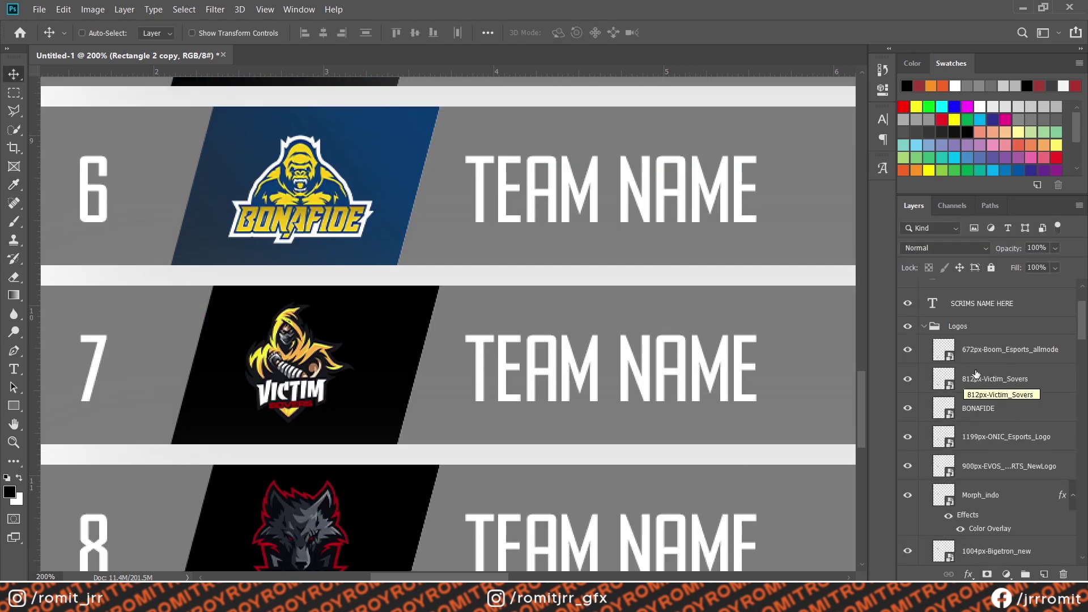
{"action": "scroll", "coordinate": [975, 380], "scroll_direction": "down", "scroll_amount": 2}
{"action": "left_click", "coordinate": [976, 409]}
{"action": "scroll", "coordinate": [976, 397], "scroll_direction": "up", "scroll_amount": 1}
{"action": "left_click", "coordinate": [976, 351]}
{"action": "left_click", "coordinate": [14, 75]}
{"action": "key", "text": "Right"}
{"action": "key", "text": "Right"}
{"action": "key", "text": "Right"}
{"action": "key", "text": "Right"}
{"action": "key", "text": "Right"}
{"action": "key", "text": "Right"}
{"action": "key", "text": "Right"}
{"action": "key", "text": "Right"}
{"action": "key", "text": "Right"}
{"action": "key", "text": "Right"}
{"action": "key", "text": "Right"}
{"action": "key", "text": "Right"}
Step: Paste the copied gradient layer style onto rank 7's logo cell
{"action": "scroll", "coordinate": [938, 436], "scroll_direction": "down", "scroll_amount": 8}
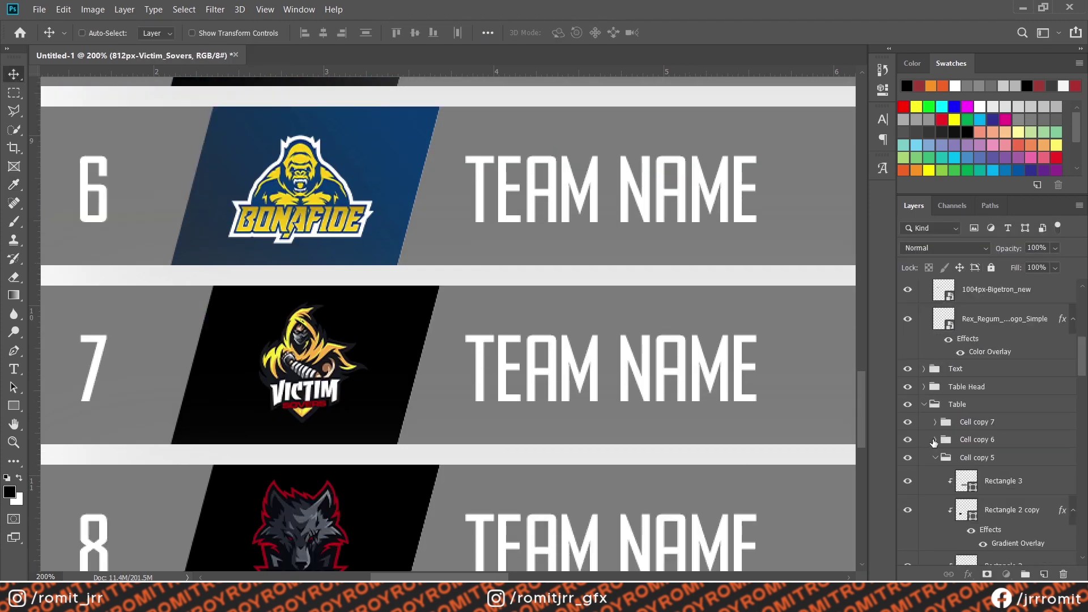
{"action": "left_click", "coordinate": [935, 441]}
{"action": "right_click", "coordinate": [1009, 461]}
{"action": "left_click", "coordinate": [873, 322]}
Step: Recolour rank 7's gradient overlay with yellow and orange #fcb03f sampled from the Victim logo
{"action": "double_click", "coordinate": [1009, 494]}
{"action": "left_click", "coordinate": [784, 324]}
{"action": "double_click", "coordinate": [794, 359]}
{"action": "left_click", "coordinate": [294, 324]}
{"action": "left_click", "coordinate": [1017, 332]}
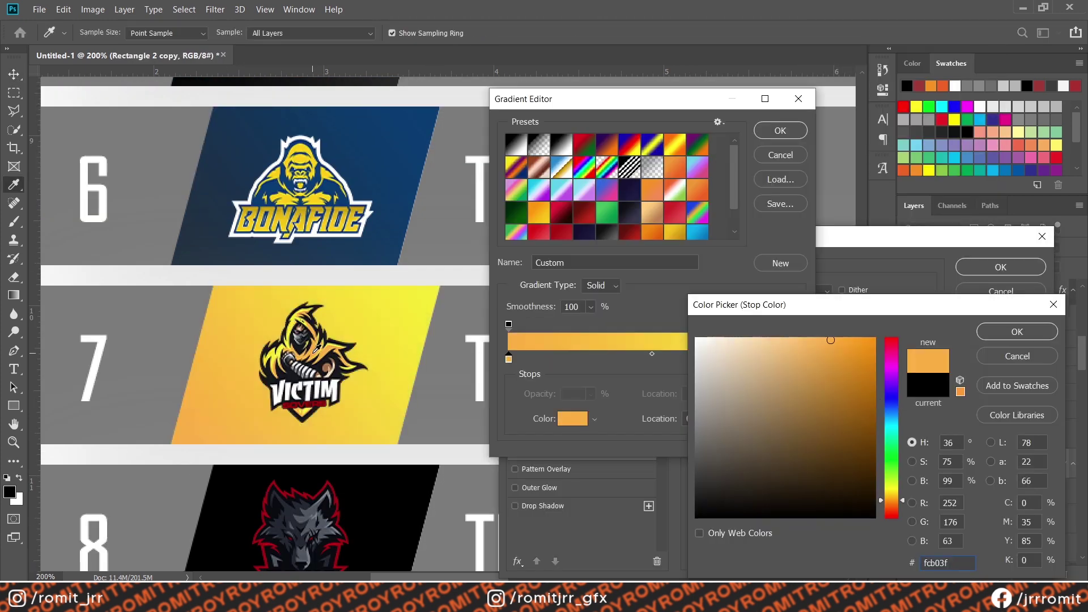
{"action": "key", "text": "Return"}
{"action": "key", "text": "Return"}
{"action": "key", "text": "Return"}
Step: Paste the copied gradient layer style onto rank 8's logo cell
{"action": "scroll", "coordinate": [423, 308], "scroll_direction": "down", "scroll_amount": 3}
{"action": "right_click", "coordinate": [1005, 416]}
{"action": "left_click", "coordinate": [856, 321]}
Step: Try reds sampled from the BOOM logo's outline for both stops of rank 8's gradient overlay
{"action": "double_click", "coordinate": [1009, 450]}
{"action": "left_click", "coordinate": [784, 324]}
{"action": "double_click", "coordinate": [794, 359]}
{"action": "left_click", "coordinate": [323, 342]}
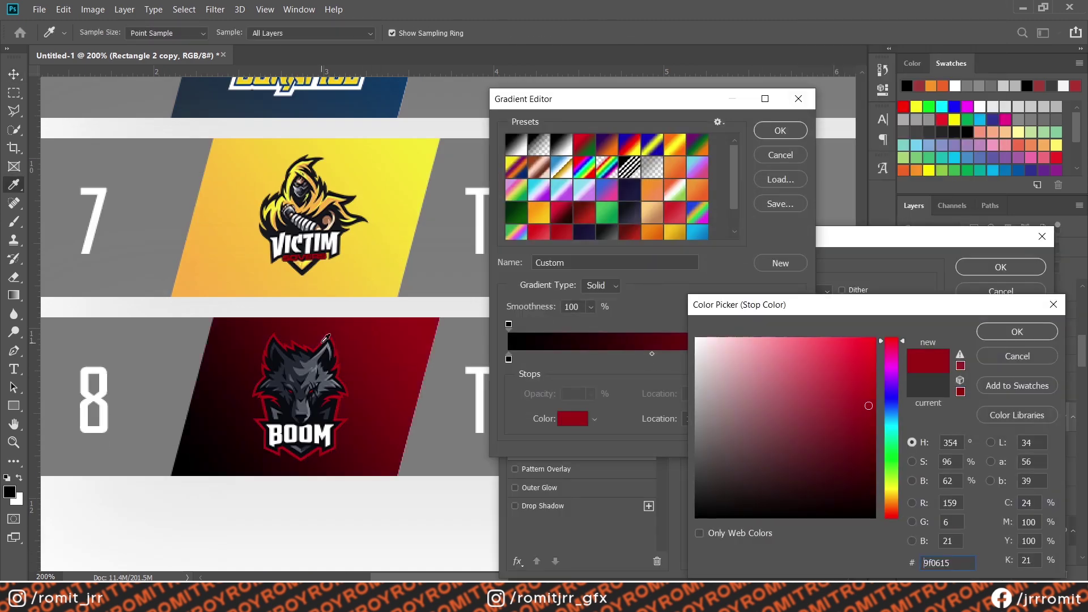
{"action": "key", "text": "Return"}
{"action": "double_click", "coordinate": [508, 359]}
{"action": "left_click", "coordinate": [334, 342]}
{"action": "left_click", "coordinate": [839, 449]}
{"action": "left_click", "coordinate": [335, 346]}
{"action": "key", "text": "Return"}
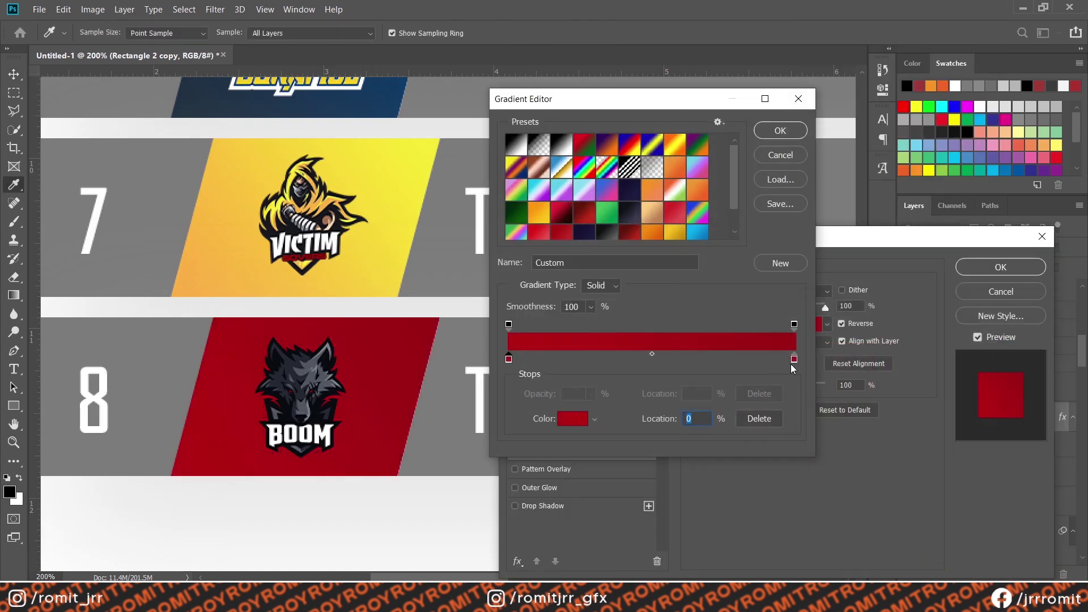
Step: Recolour rank 8's gradient overlay with dark and mid slate greys sampled from the BOOM wolf logo
{"action": "left_click", "coordinate": [290, 364]}
{"action": "left_click", "coordinate": [308, 368]}
{"action": "double_click", "coordinate": [795, 359]}
{"action": "left_click", "coordinate": [330, 358]}
{"action": "key", "text": "Return"}
{"action": "key", "text": "Return"}
{"action": "key", "text": "Return"}
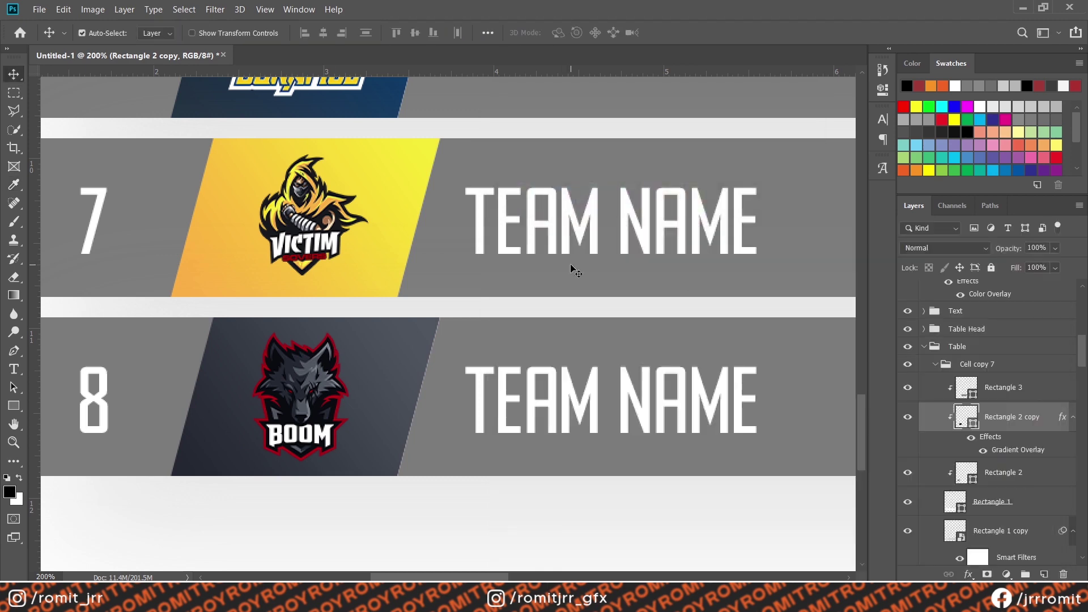
Step: Duplicate the Rex Regum Qeon logo layer into rank 1's Cell group, above its rectangles
{"action": "key", "text": "ctrl+0"}
{"action": "key", "text": "ctrl+plus"}
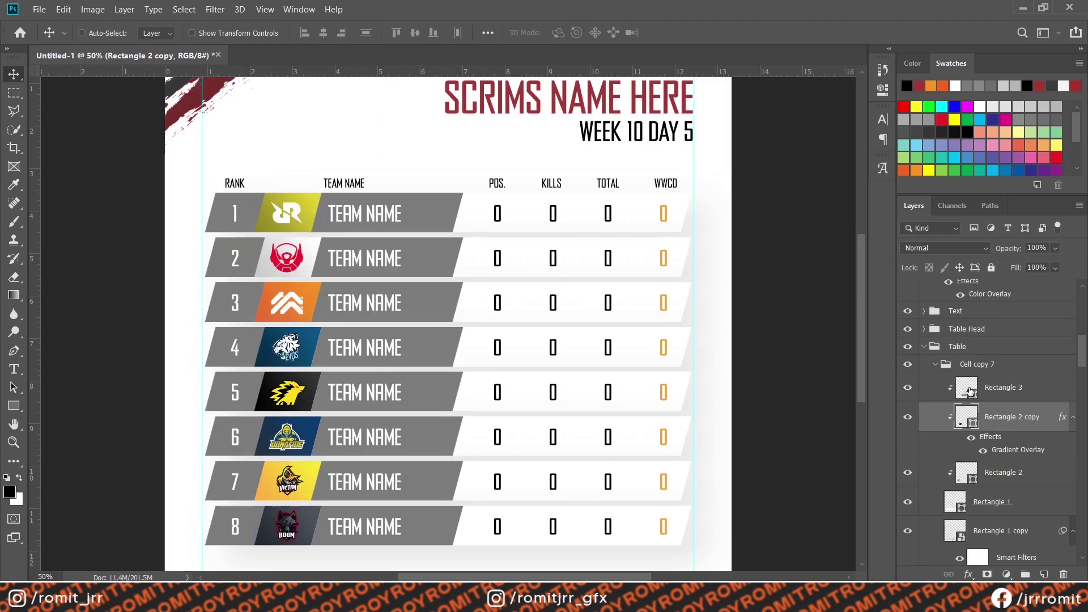
{"action": "scroll", "coordinate": [970, 391], "scroll_direction": "up", "scroll_amount": 3}
{"action": "left_click", "coordinate": [983, 352]}
{"action": "scroll", "coordinate": [995, 407], "scroll_direction": "down", "scroll_amount": 20}
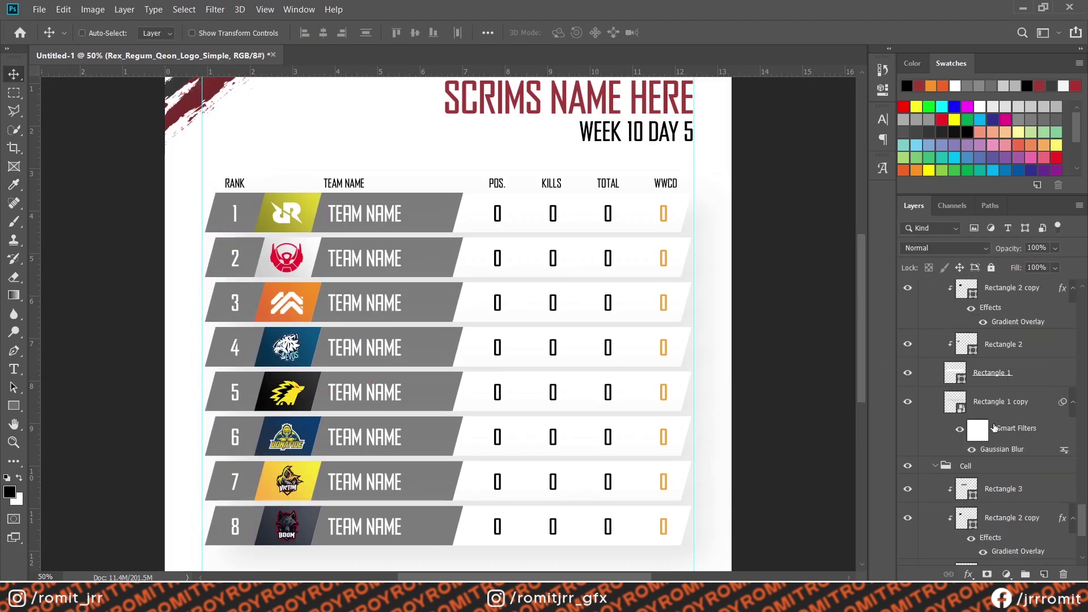
{"action": "scroll", "coordinate": [1001, 442], "scroll_direction": "down", "scroll_amount": 3}
{"action": "left_click_drag", "start_coordinate": [1008, 395], "coordinate": [1007, 394]}
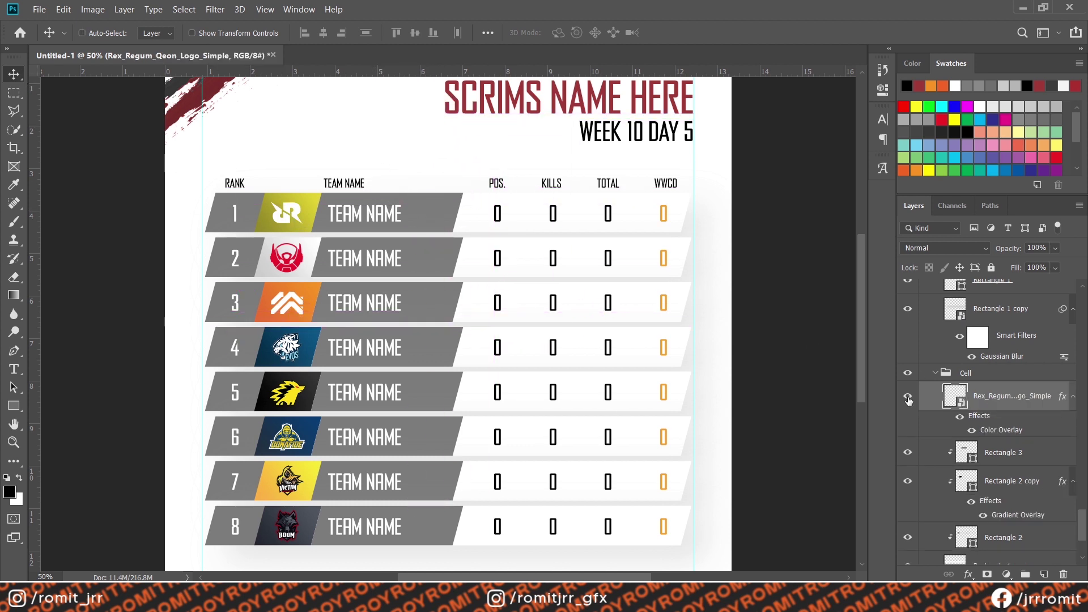
Step: Set the Rex Regum Qeon logo copy's colour overlay to grey #b7b7b7 and enlarge it over rank 1's team name cell
{"action": "double_click", "coordinate": [997, 430]}
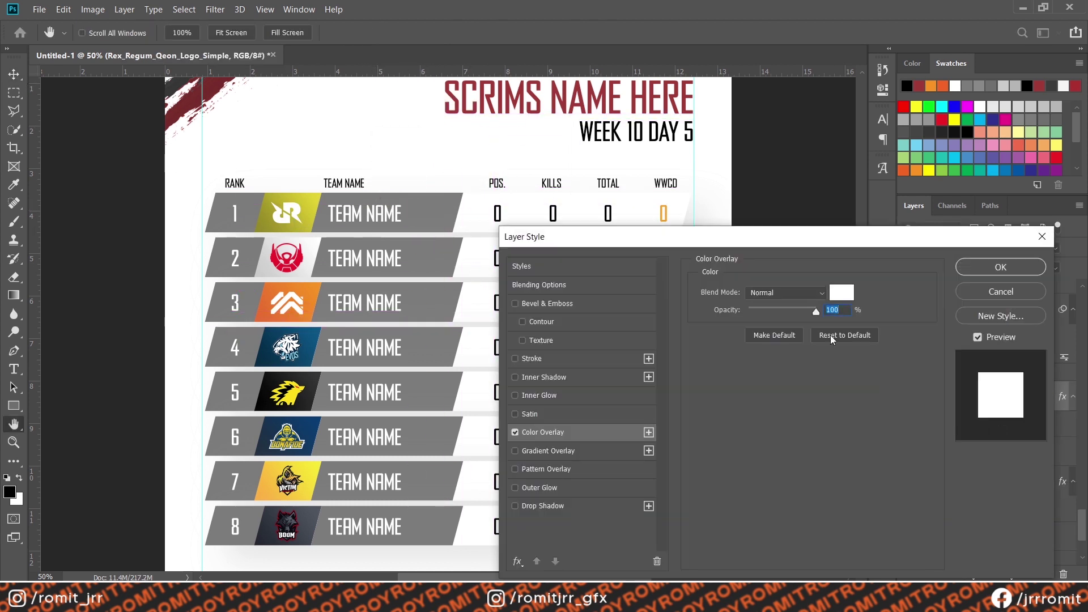
{"action": "left_click", "coordinate": [840, 291]}
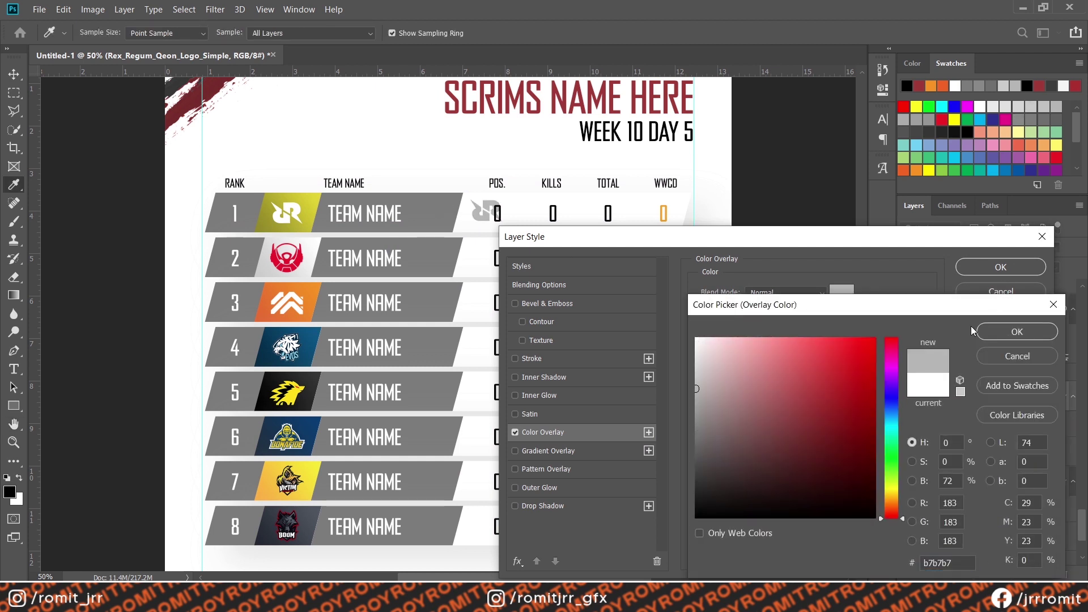
{"action": "left_click", "coordinate": [1005, 331]}
{"action": "left_click", "coordinate": [991, 272]}
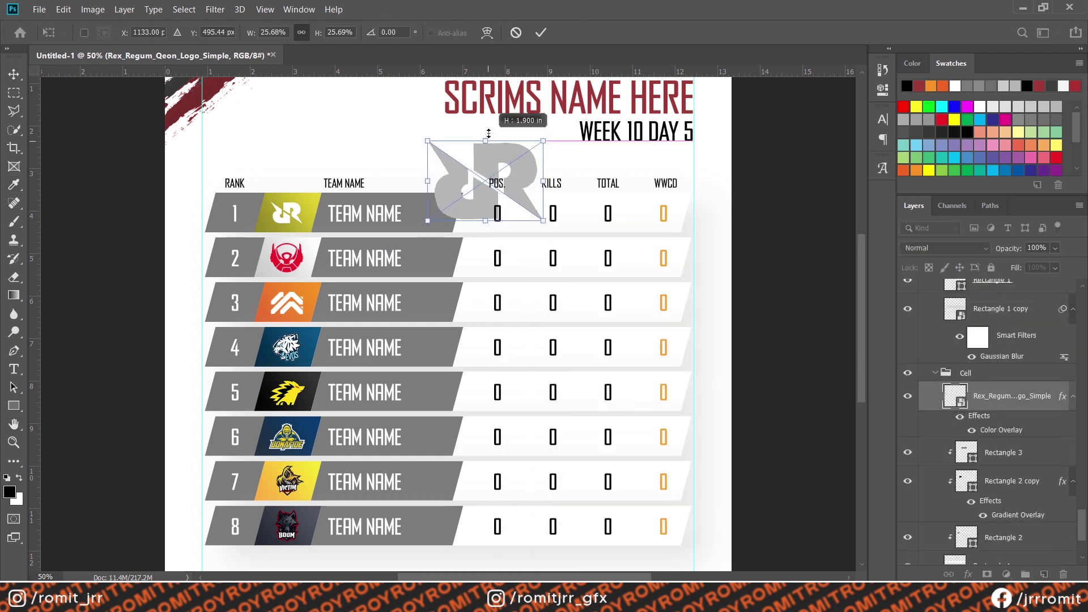
{"action": "left_click_drag", "start_coordinate": [488, 134], "coordinate": [489, 99]}
{"action": "left_click_drag", "start_coordinate": [452, 148], "coordinate": [353, 204]}
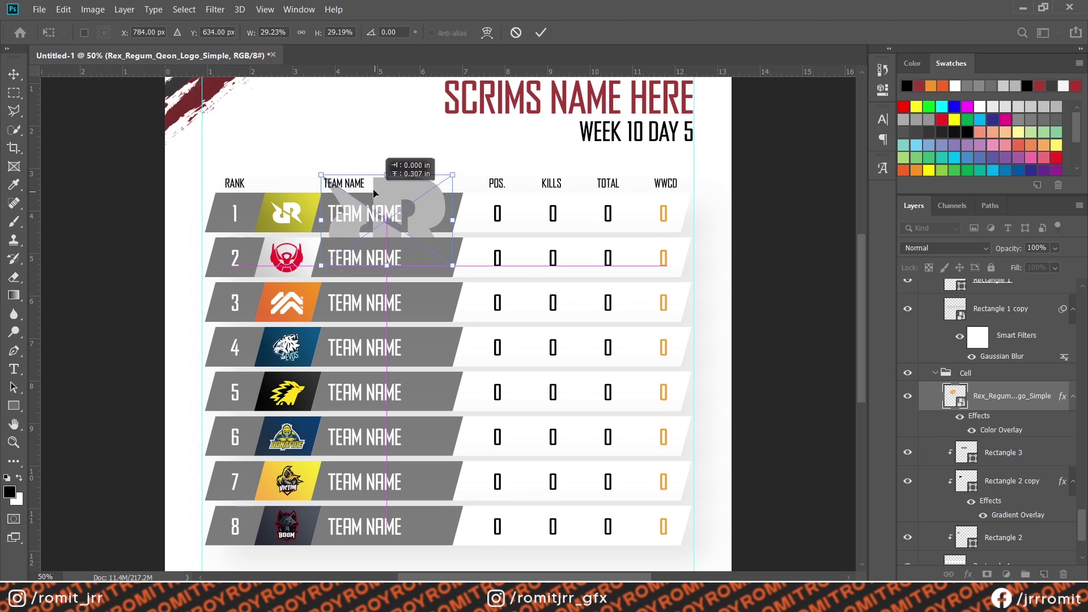
{"action": "left_click_drag", "start_coordinate": [418, 179], "coordinate": [381, 195]}
Step: Darken the enlarged logo's grey colour overlay and mask the logo to rank 1's team name cell
{"action": "double_click", "coordinate": [988, 431]}
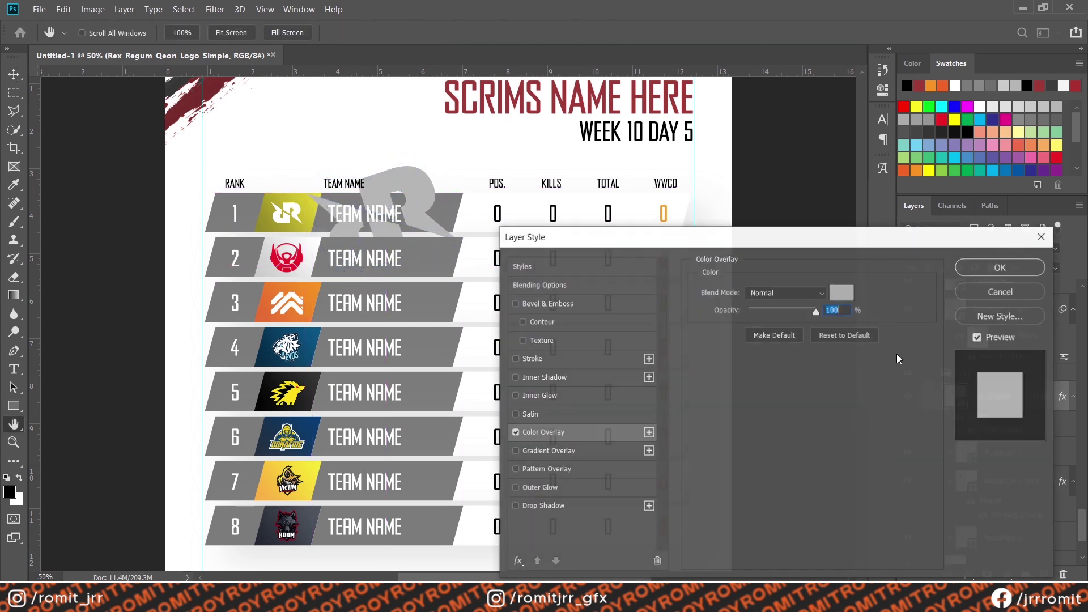
{"action": "left_click", "coordinate": [842, 290]}
{"action": "left_click", "coordinate": [988, 329]}
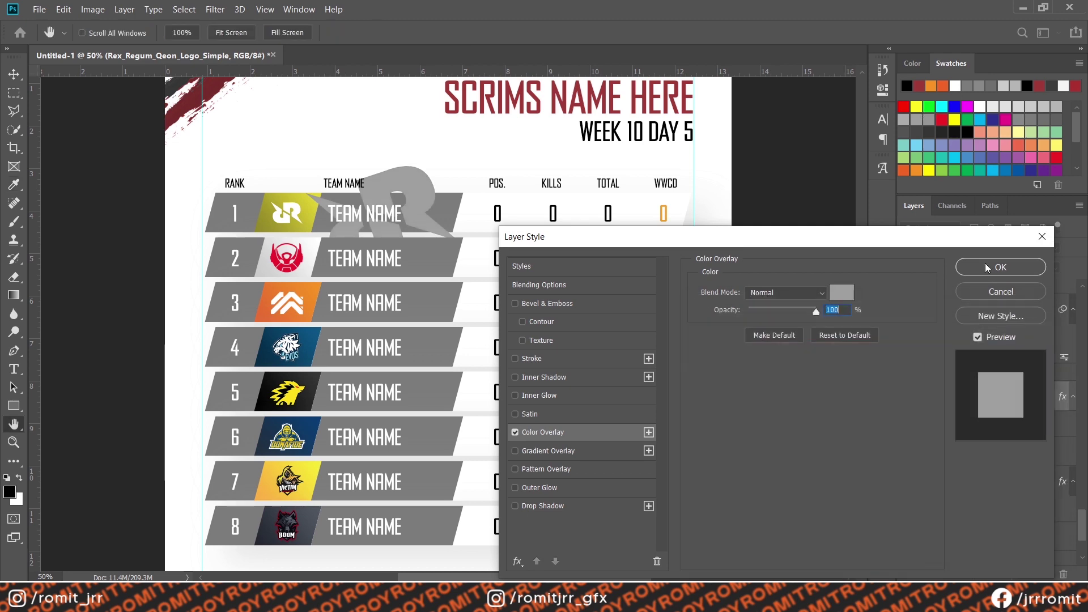
{"action": "left_click", "coordinate": [987, 267]}
{"action": "key", "text": "ctrl+plus"}
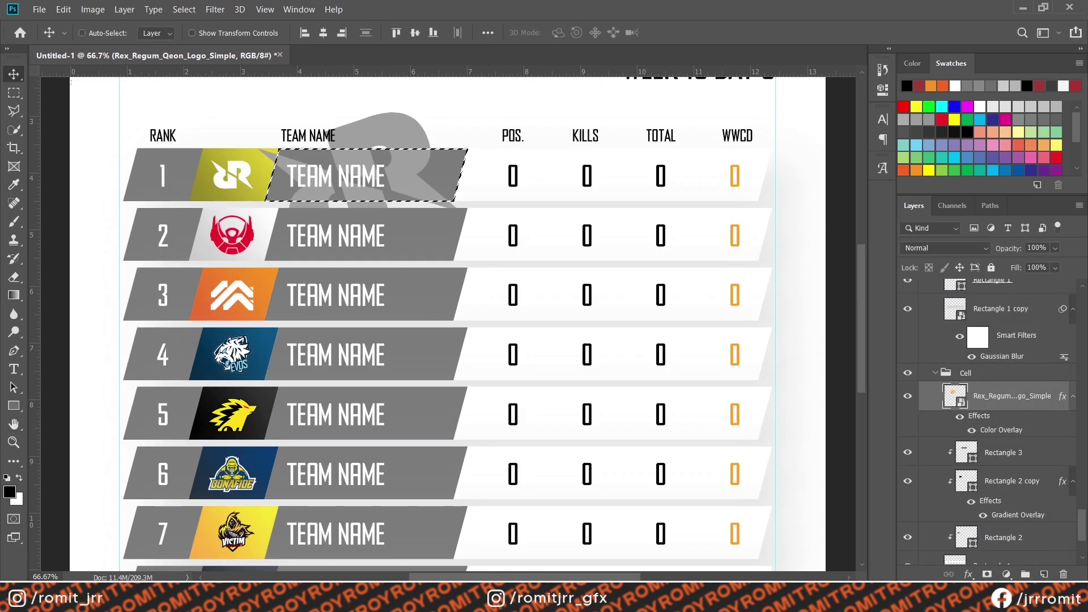
{"action": "left_click", "coordinate": [986, 574]}
Step: Duplicate the Bigetron logo layer into rank 2's Cell copy group, above its rectangles
{"action": "scroll", "coordinate": [971, 404], "scroll_direction": "up", "scroll_amount": 15}
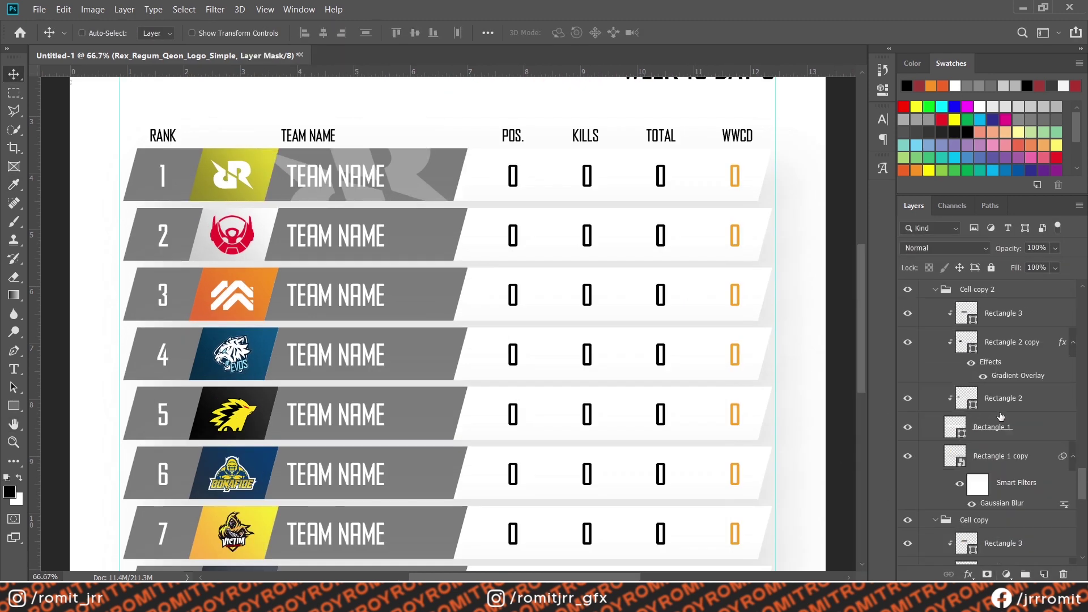
{"action": "left_click", "coordinate": [971, 404]}
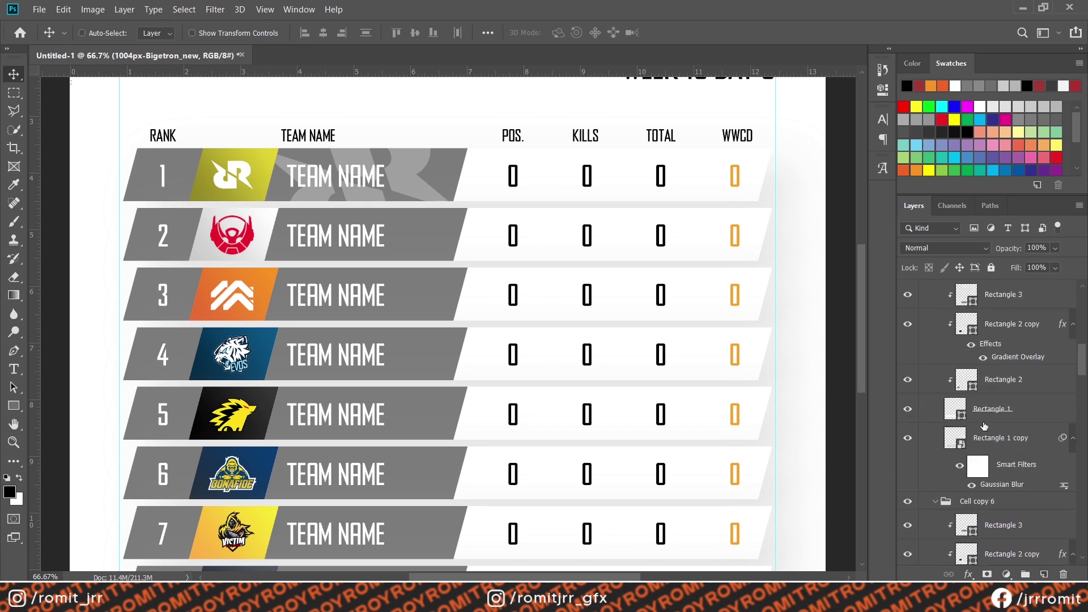
{"action": "scroll", "coordinate": [984, 431], "scroll_direction": "down", "scroll_amount": 12}
{"action": "scroll", "coordinate": [985, 431], "scroll_direction": "up", "scroll_amount": 9}
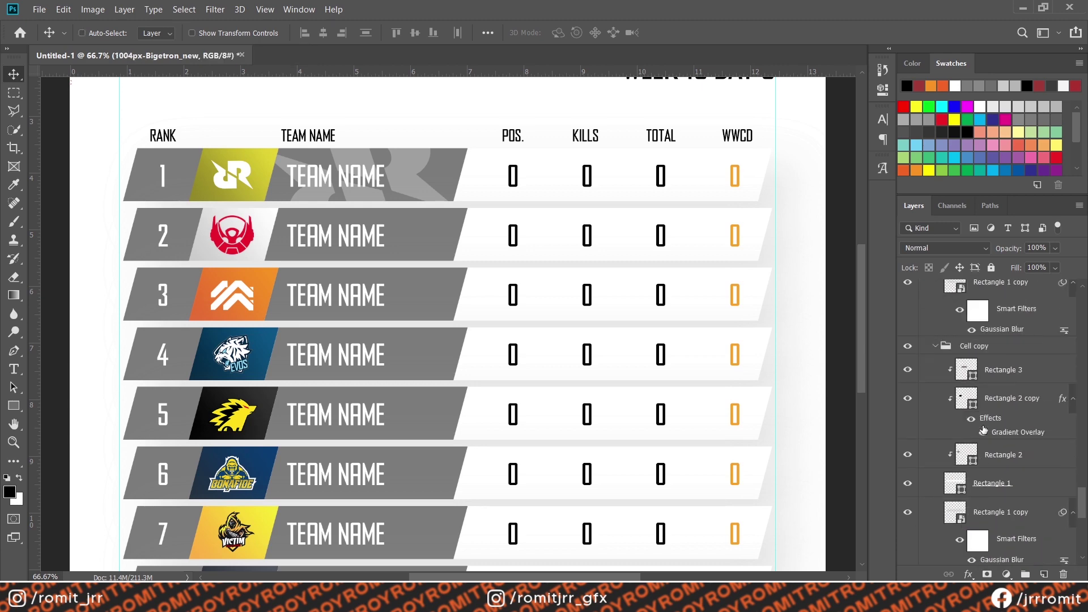
{"action": "left_click", "coordinate": [1012, 431]}
{"action": "key", "text": "ctrl+v"}
{"action": "right_click", "coordinate": [1023, 428]}
{"action": "left_click", "coordinate": [879, 8]}
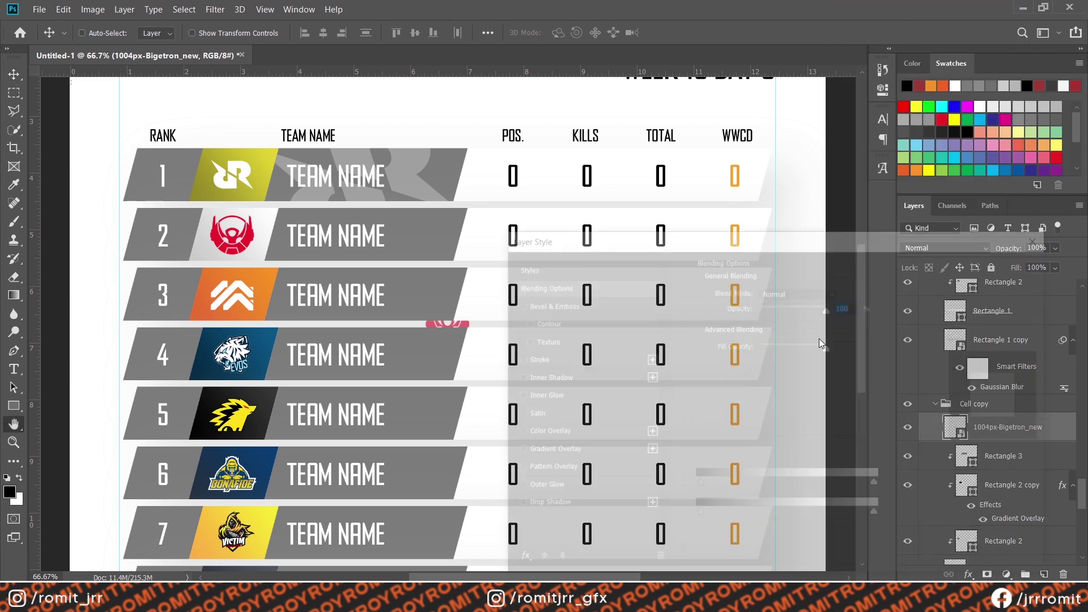
{"action": "left_click", "coordinate": [552, 434]}
{"action": "left_click", "coordinate": [998, 292]}
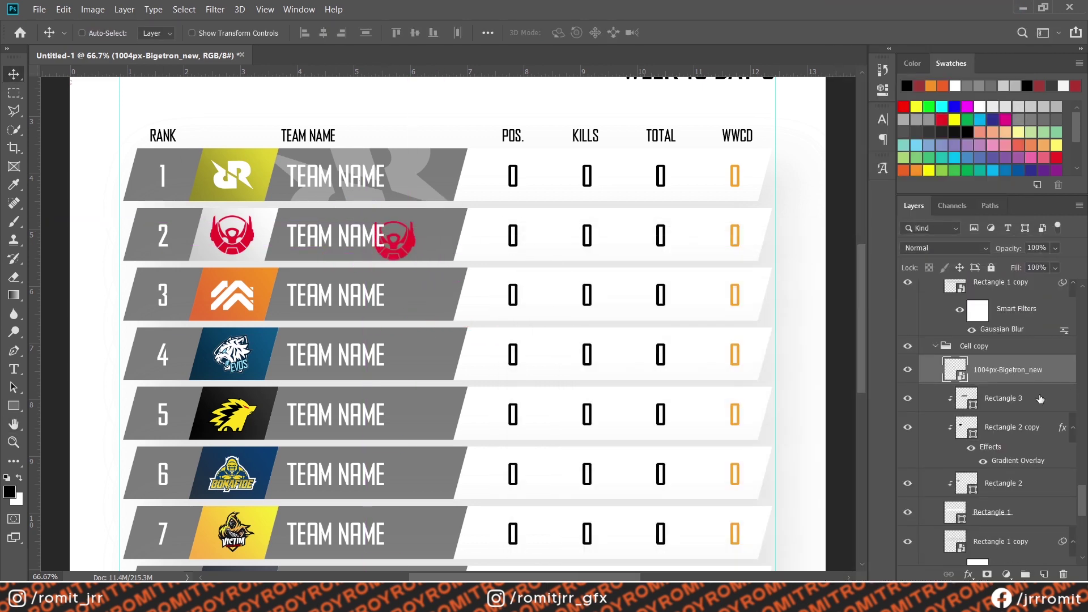
Step: Add a grey colour overlay at 100% opacity to the Bigetron logo copy in rank 2
{"action": "right_click", "coordinate": [1040, 399]}
{"action": "left_click", "coordinate": [875, 7]}
{"action": "left_click", "coordinate": [543, 432]}
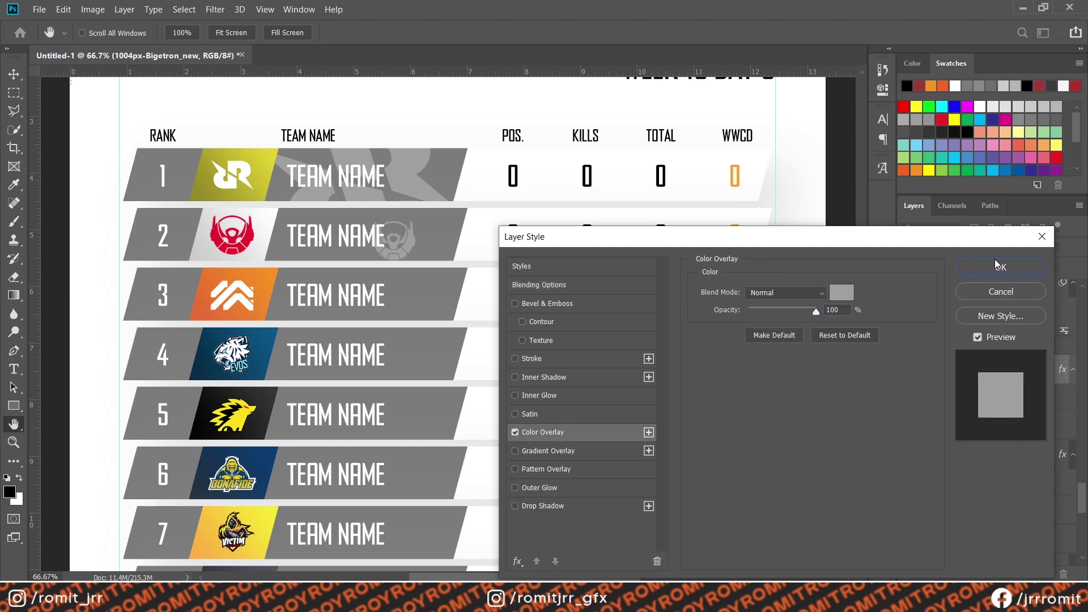
{"action": "left_click", "coordinate": [1001, 267]}
{"action": "key", "text": "ctrl+t"}
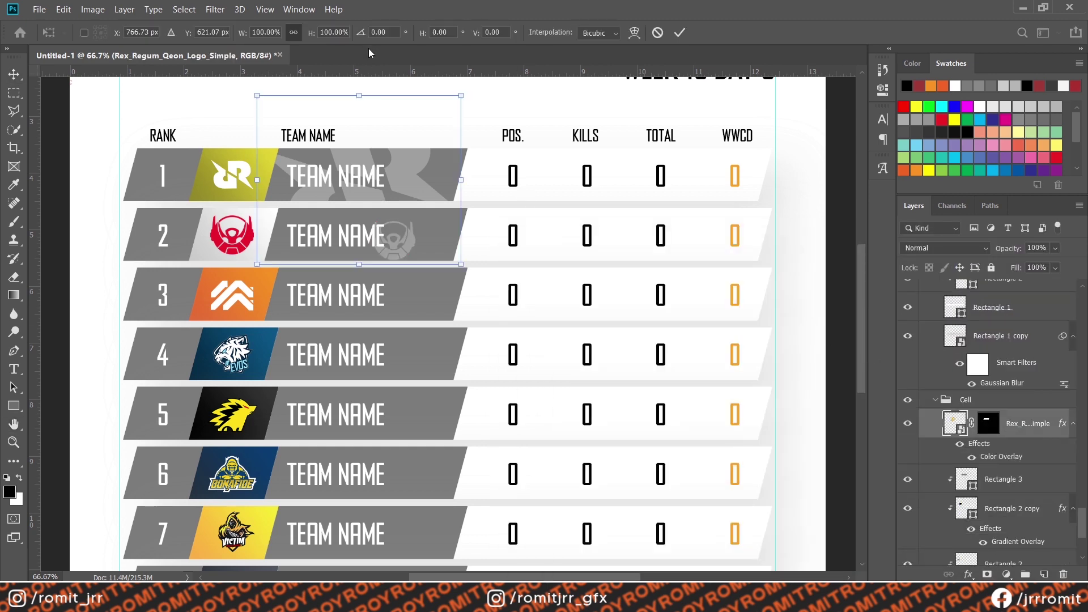
{"action": "key", "text": "Escape"}
{"action": "scroll", "coordinate": [957, 360], "scroll_direction": "up", "scroll_amount": 5}
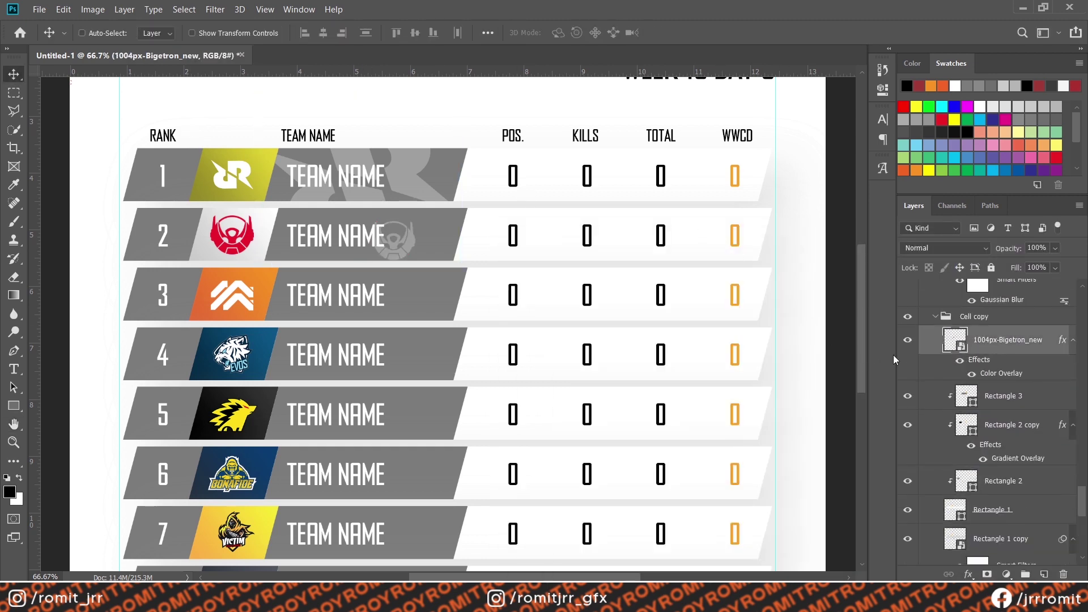
Step: Enlarge the grey Bigetron logo, rotate it about -22°, and position it over rank 2's team name cell
{"action": "left_click_drag", "start_coordinate": [408, 213], "coordinate": [410, 167]}
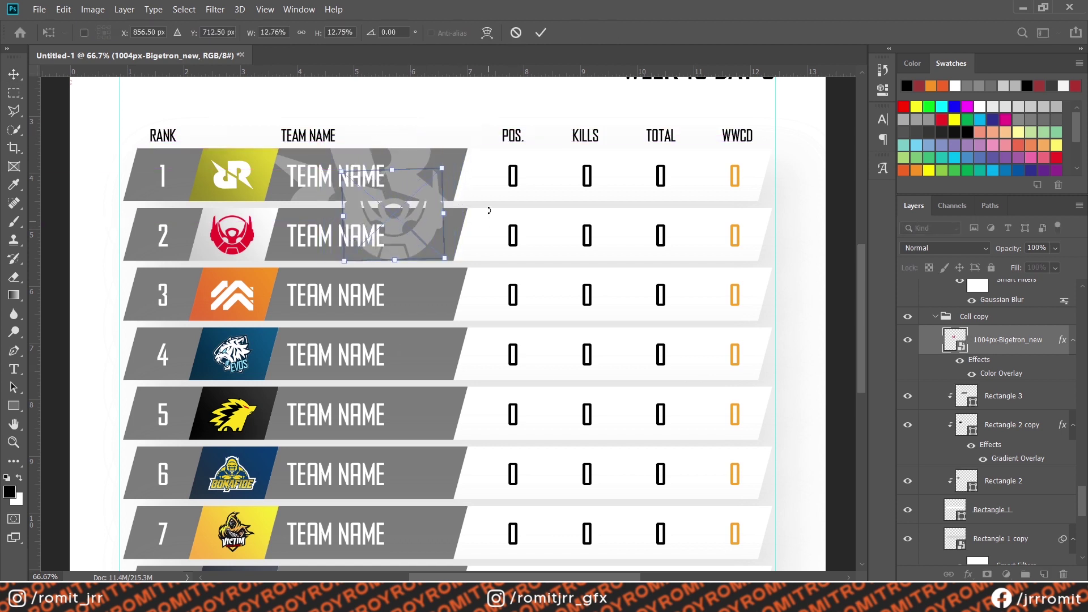
{"action": "left_click_drag", "start_coordinate": [489, 210], "coordinate": [466, 250]}
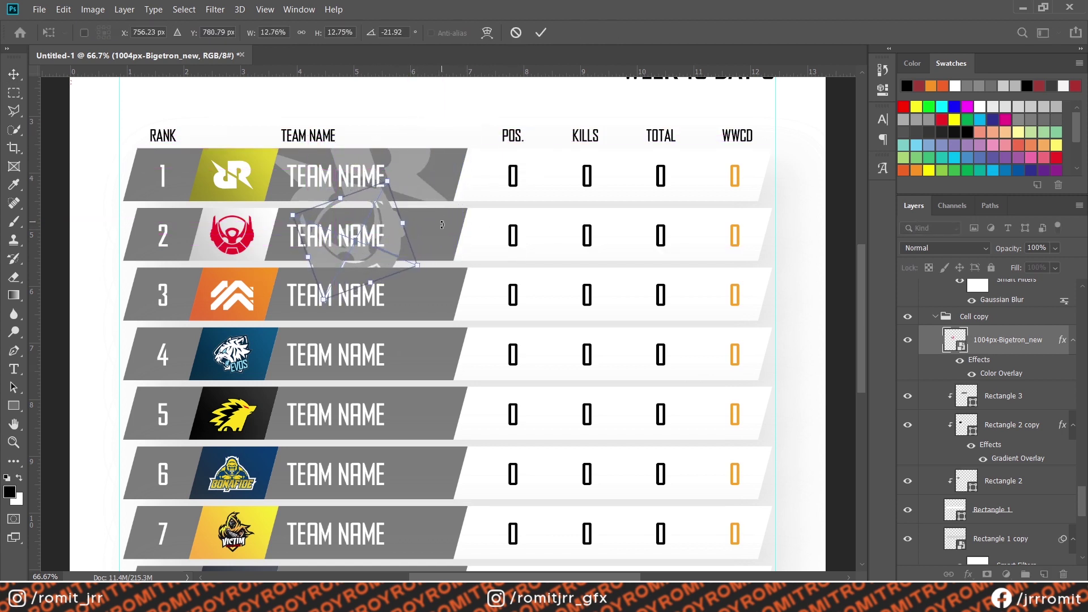
{"action": "left_click_drag", "start_coordinate": [390, 178], "coordinate": [429, 110]}
{"action": "left_click_drag", "start_coordinate": [415, 150], "coordinate": [407, 182]}
{"action": "key", "text": "Return"}
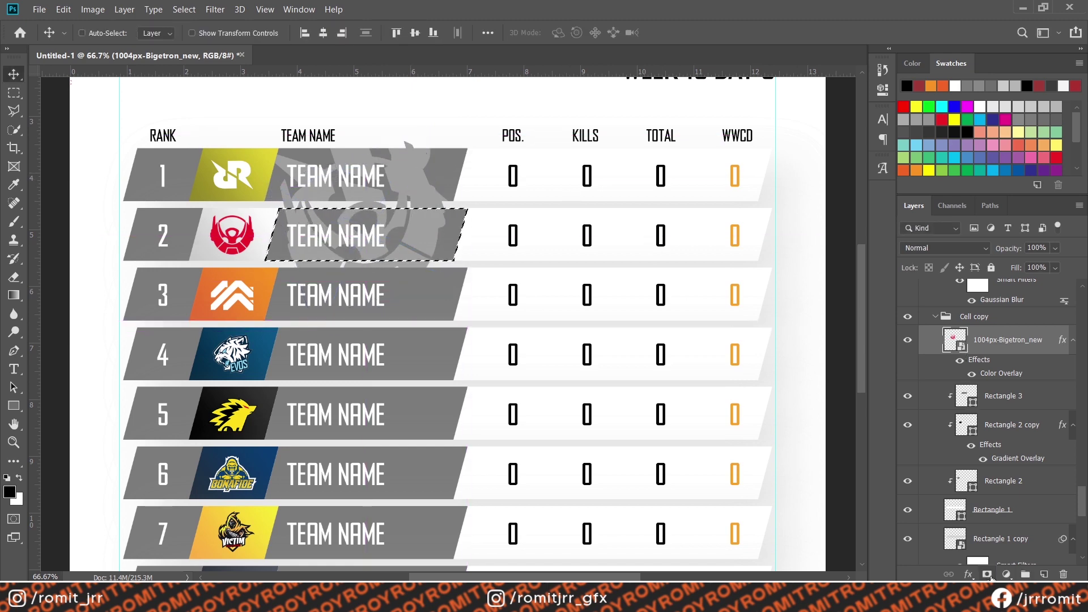
Step: Mask the large Bigetron logo to rank 2's team name cell and darken its grey colour overlay
{"action": "double_click", "coordinate": [1001, 373]}
{"action": "left_click", "coordinate": [842, 291]}
{"action": "key", "text": "Return"}
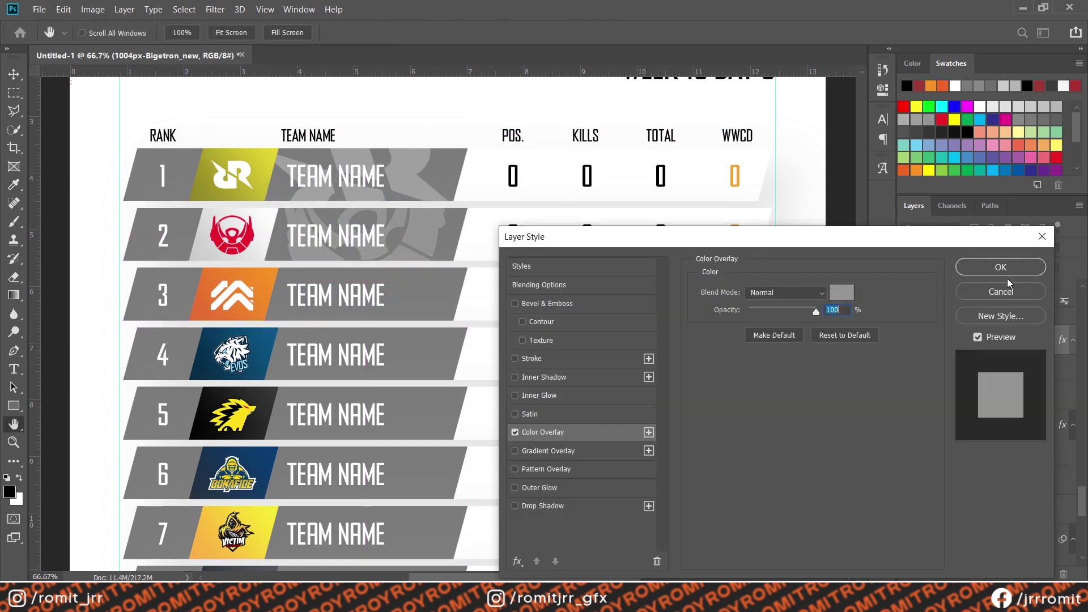
{"action": "left_click", "coordinate": [1009, 271]}
Step: Set the colour overlay of rank 1's large Rex Regum Qeon logo to #959595
{"action": "scroll", "coordinate": [1000, 371], "scroll_direction": "down", "scroll_amount": 5}
{"action": "double_click", "coordinate": [1001, 370]}
{"action": "left_click", "coordinate": [841, 291]}
{"action": "type", "text": "959595"}
{"action": "key", "text": "Return"}
{"action": "left_click", "coordinate": [1016, 271]}
Step: Copy the Morph_indo logo into rank 3's Cell copy 2 group and enlarge it as a grey watermark over the team name cell
{"action": "scroll", "coordinate": [1001, 335], "scroll_direction": "up", "scroll_amount": 15}
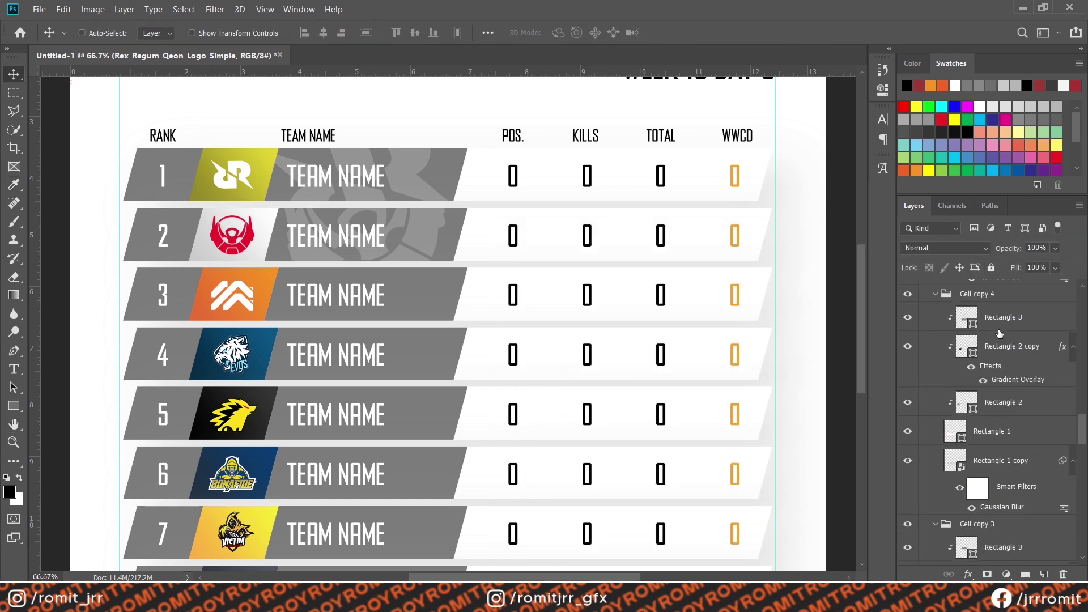
{"action": "left_click", "coordinate": [994, 363]}
{"action": "scroll", "coordinate": [979, 389], "scroll_direction": "down", "scroll_amount": 12}
{"action": "right_click", "coordinate": [984, 411]}
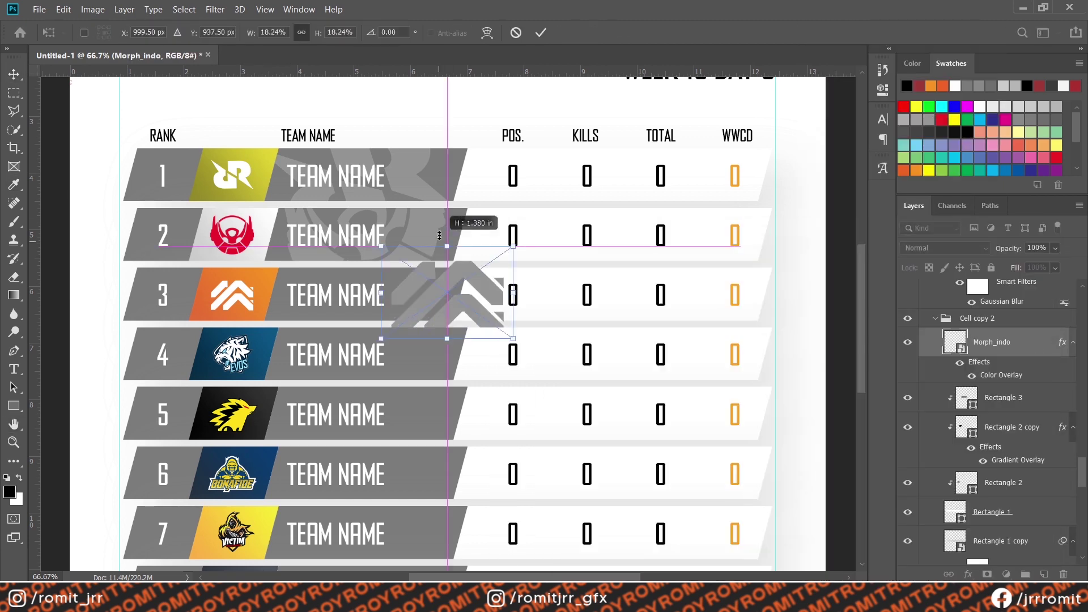
{"action": "left_click_drag", "start_coordinate": [404, 233], "coordinate": [403, 265]}
{"action": "mouse_move", "coordinate": [424, 210]}
{"action": "left_mouse_down"}
{"action": "mouse_move", "coordinate": [388, 247]}
{"action": "mouse_move", "coordinate": [435, 228]}
{"action": "left_mouse_up"}
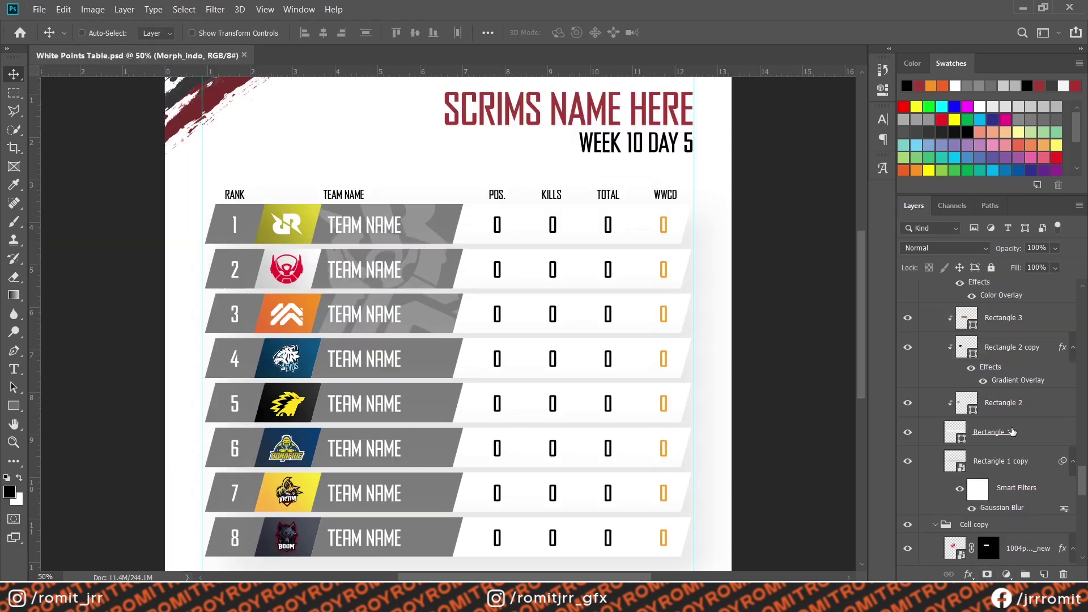
Step: Select the Rectangle 2 and Rectangle 3 layers in all eight cell groups and change their fill to a darker grey
{"action": "scroll", "coordinate": [1008, 461], "scroll_direction": "up", "scroll_amount": 3}
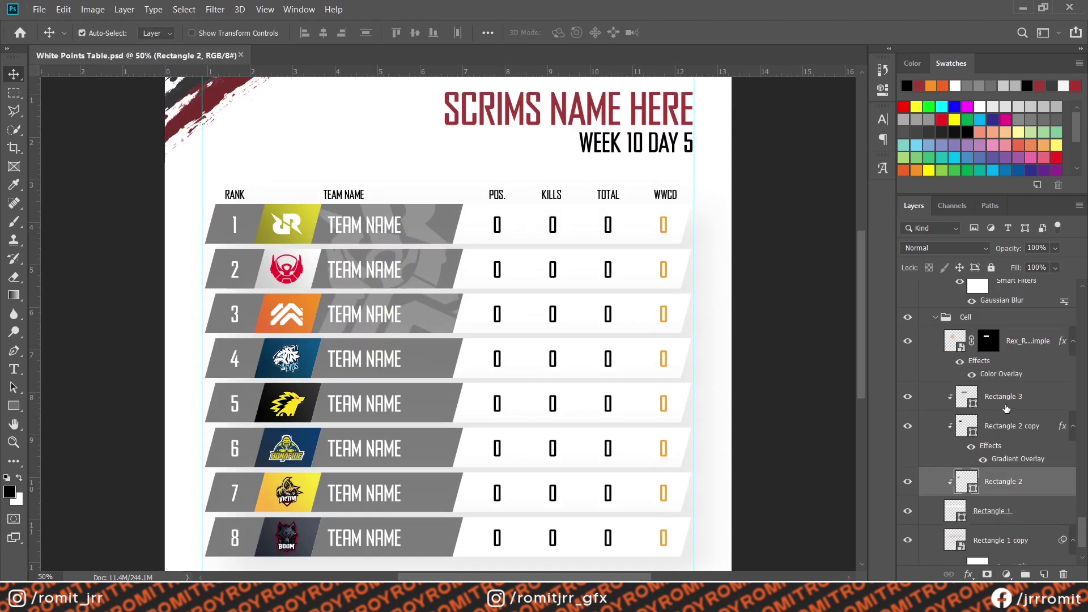
{"action": "left_click", "coordinate": [1004, 380], "text": "ctrl"}
{"action": "scroll", "coordinate": [998, 365], "scroll_direction": "up", "scroll_amount": 10}
{"action": "left_click", "coordinate": [1002, 471], "text": "ctrl"}
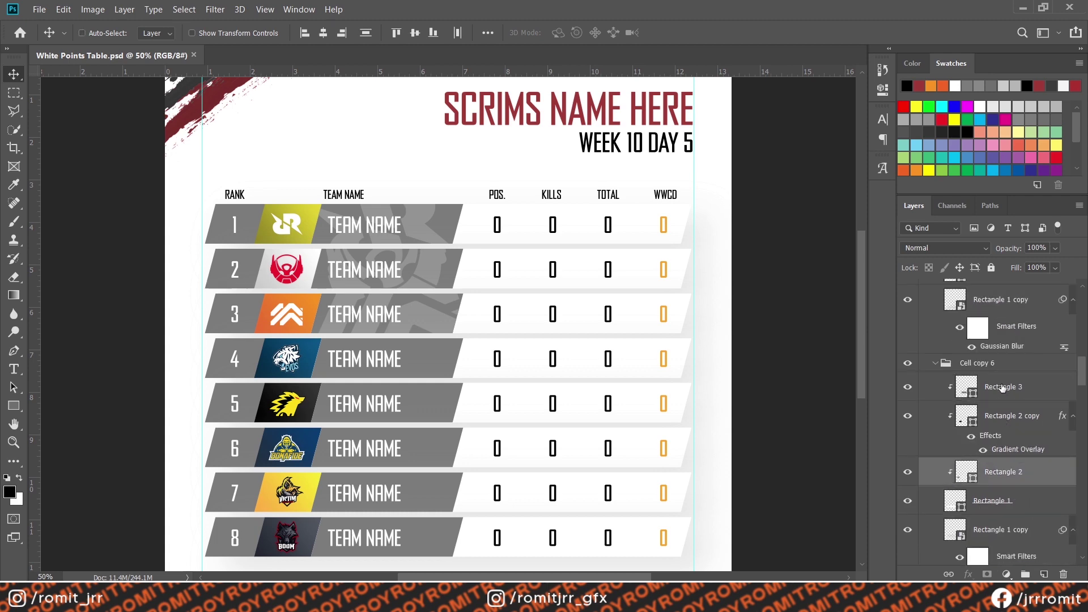
{"action": "left_click", "coordinate": [1002, 387], "text": "ctrl"}
{"action": "scroll", "coordinate": [1000, 363], "scroll_direction": "up", "scroll_amount": 10}
{"action": "scroll", "coordinate": [999, 338], "scroll_direction": "down", "scroll_amount": 4}
{"action": "key", "text": "u"}
{"action": "left_click", "coordinate": [159, 33]}
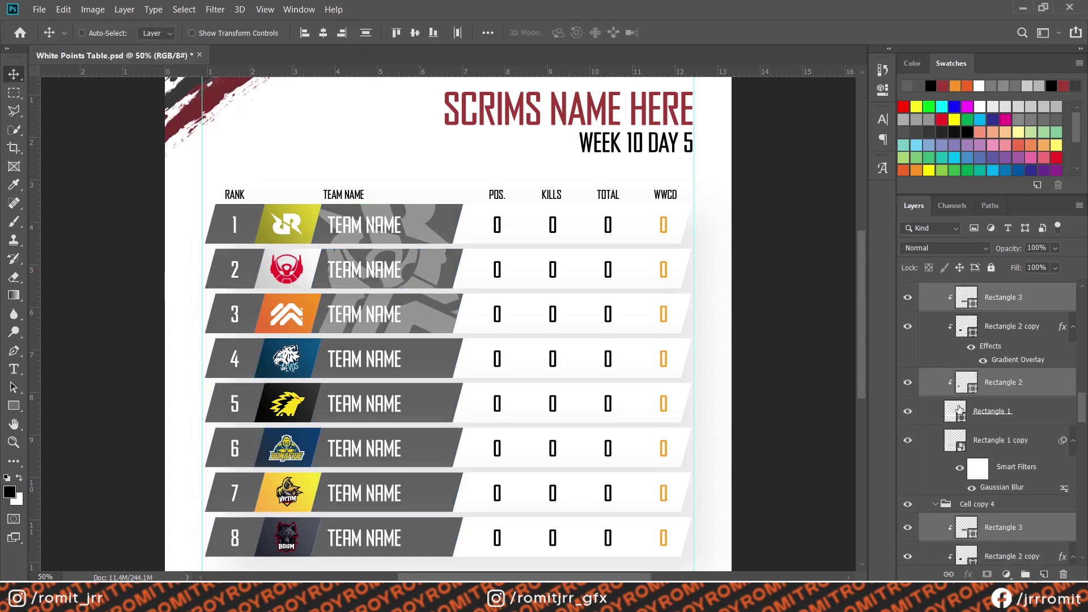
Step: Darken the grey colour overlays of the watermark logos in ranks 1 to 3 to suit the darker cells
{"action": "scroll", "coordinate": [980, 431], "scroll_direction": "down", "scroll_amount": 3}
{"action": "scroll", "coordinate": [980, 430], "scroll_direction": "up", "scroll_amount": 2}
{"action": "double_click", "coordinate": [1001, 373]}
{"action": "left_click", "coordinate": [842, 291]}
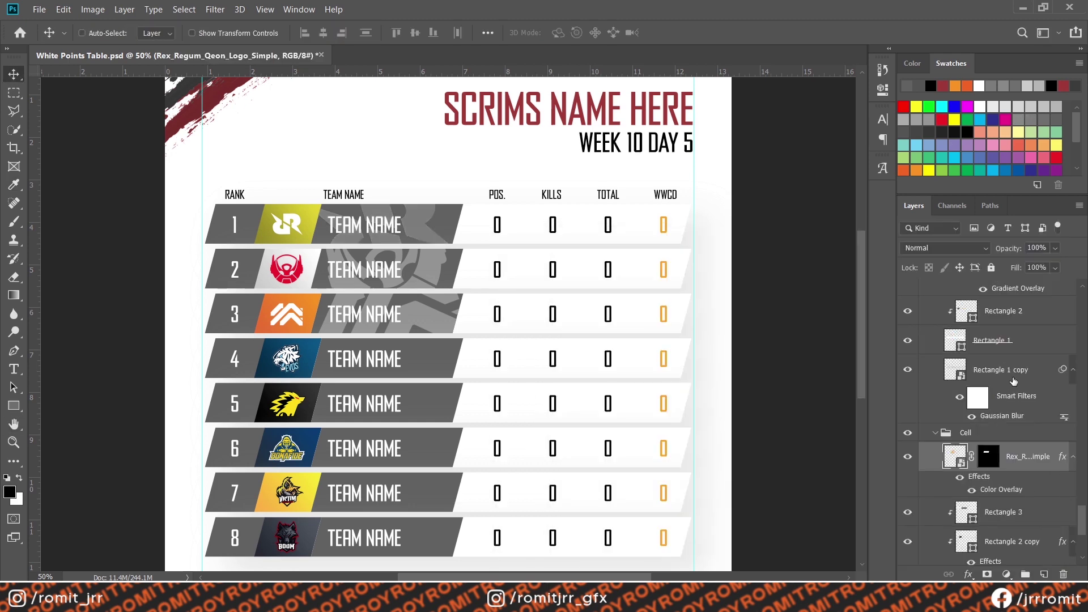
{"action": "double_click", "coordinate": [1001, 323]}
{"action": "left_click", "coordinate": [841, 290]}
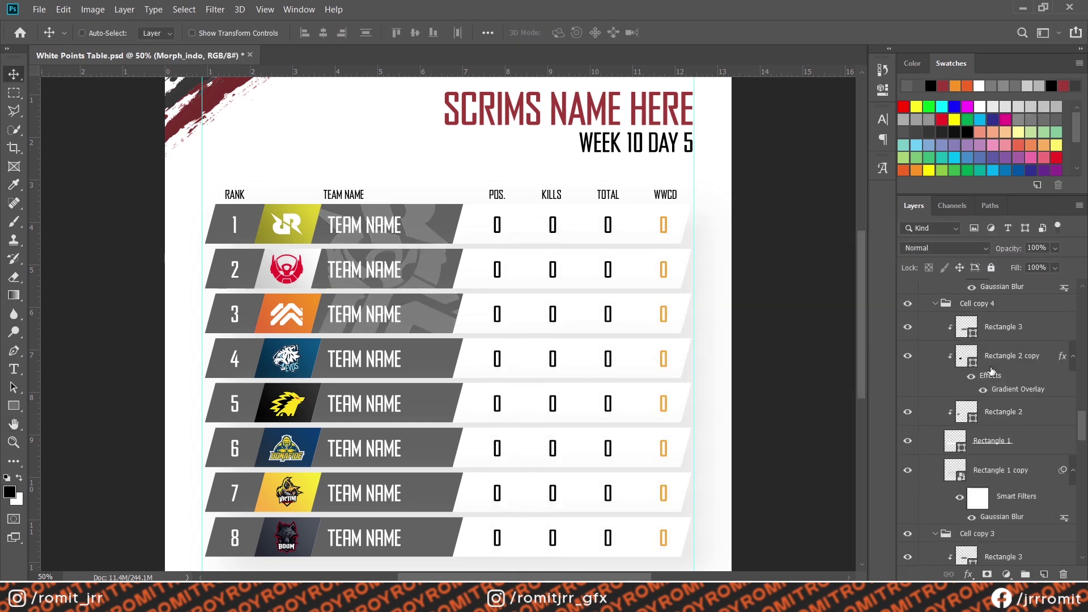
{"action": "scroll", "coordinate": [1006, 351], "scroll_direction": "up", "scroll_amount": 5}
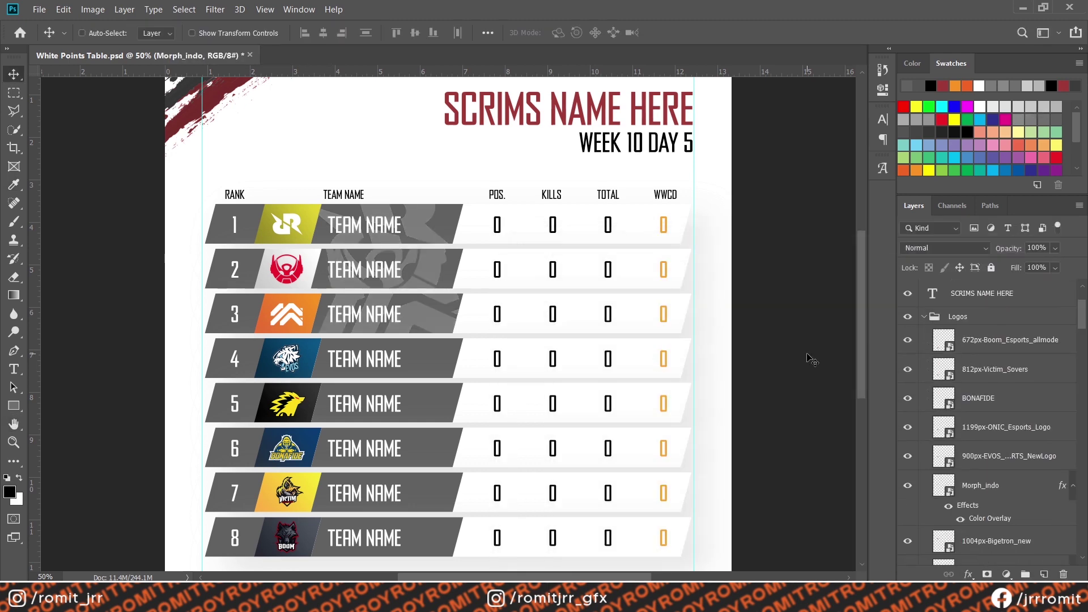
Step: Copy the Boom Esports logo into rank 8's Cell copy 7 group, enlarge and tilt it over the team name cell, and convert it to a smart object
{"action": "left_click", "coordinate": [1007, 339]}
{"action": "key", "text": "ctrl+c"}
{"action": "scroll", "coordinate": [1008, 352], "scroll_direction": "down", "scroll_amount": 5}
{"action": "left_click", "coordinate": [1002, 379]}
{"action": "key", "text": "ctrl+v"}
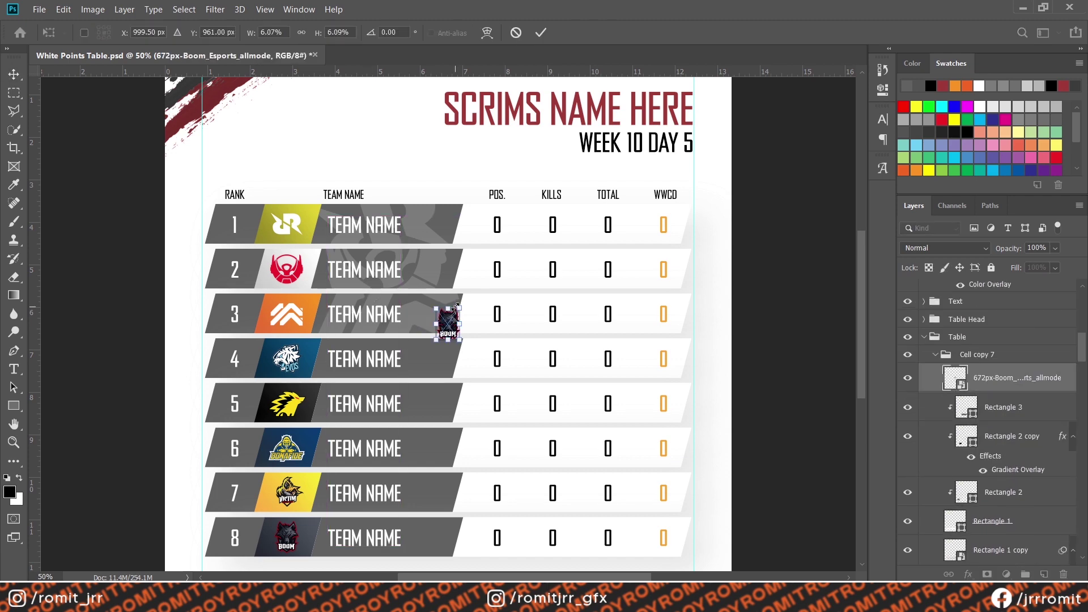
{"action": "left_click_drag", "start_coordinate": [458, 308], "coordinate": [514, 235]}
{"action": "left_click_drag", "start_coordinate": [378, 163], "coordinate": [352, 217]}
{"action": "left_click_drag", "start_coordinate": [453, 256], "coordinate": [386, 537]}
{"action": "left_click_drag", "start_coordinate": [401, 428], "coordinate": [403, 404]}
{"action": "key", "text": "Return"}
{"action": "right_click", "coordinate": [981, 378]}
{"action": "left_click", "coordinate": [850, 135]}
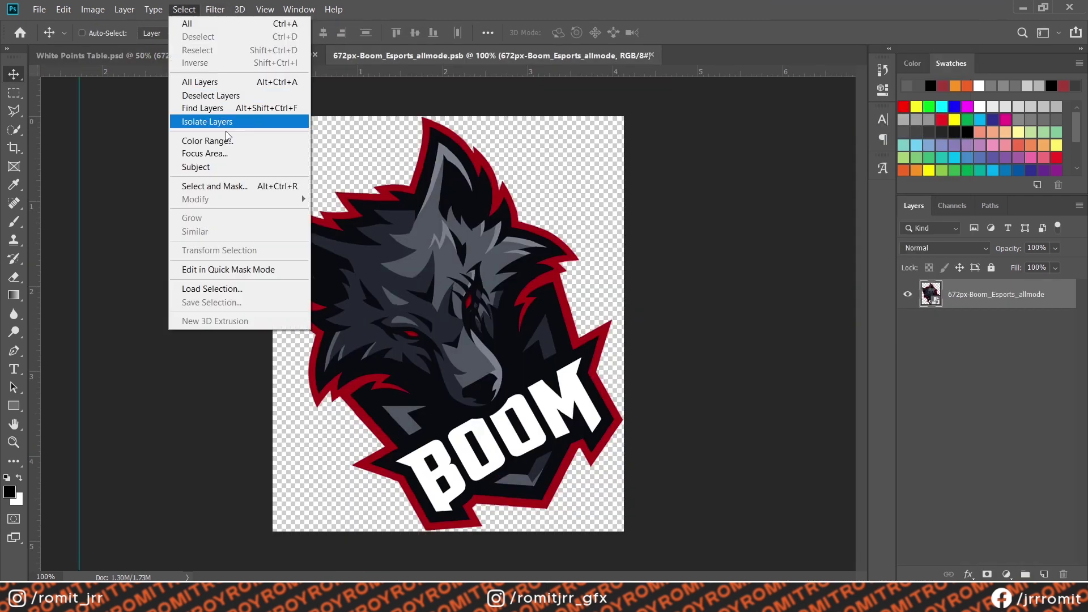
Step: Try to recolour the Boom logo inside its smart object with a Color Range selection and a solid #515761 fill
{"action": "left_click", "coordinate": [231, 138]}
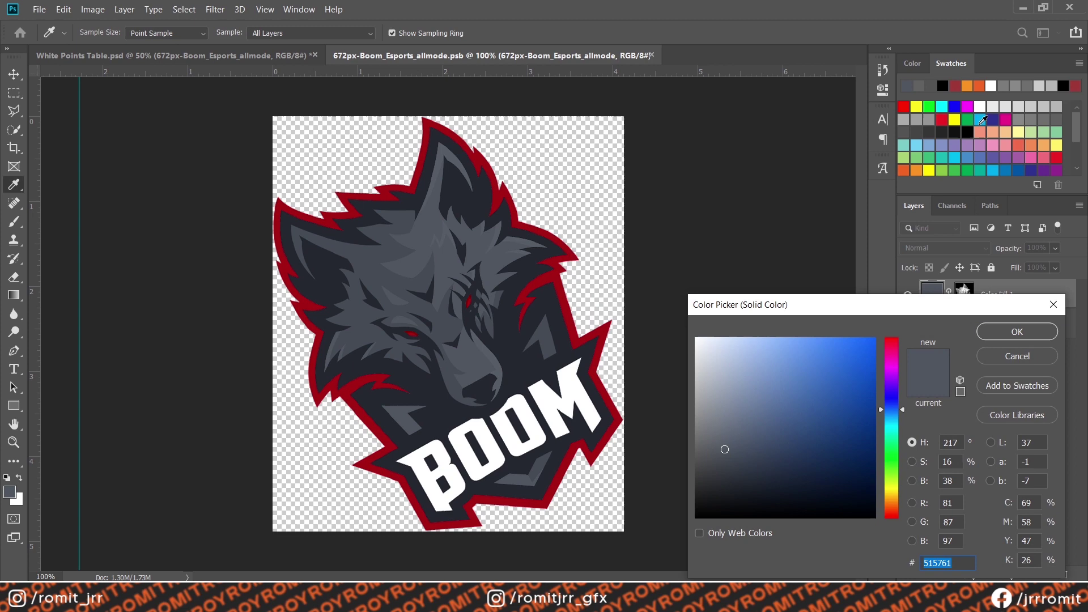
{"action": "left_click", "coordinate": [1012, 330]}
{"action": "left_click", "coordinate": [907, 323]}
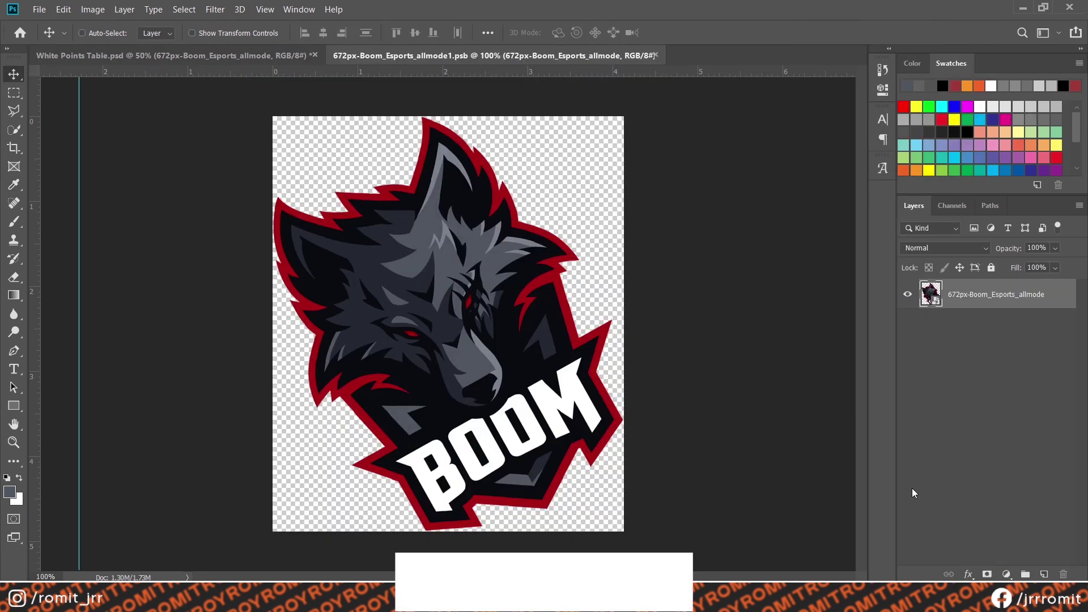
Step: Select the Boom logo's lighter grey areas with Color Range and cover them with a neutral grey solid colour fill
{"action": "left_click", "coordinate": [184, 9]}
{"action": "left_click", "coordinate": [210, 140]}
{"action": "left_click", "coordinate": [374, 266]}
{"action": "left_click_drag", "start_coordinate": [714, 183], "coordinate": [616, 172]}
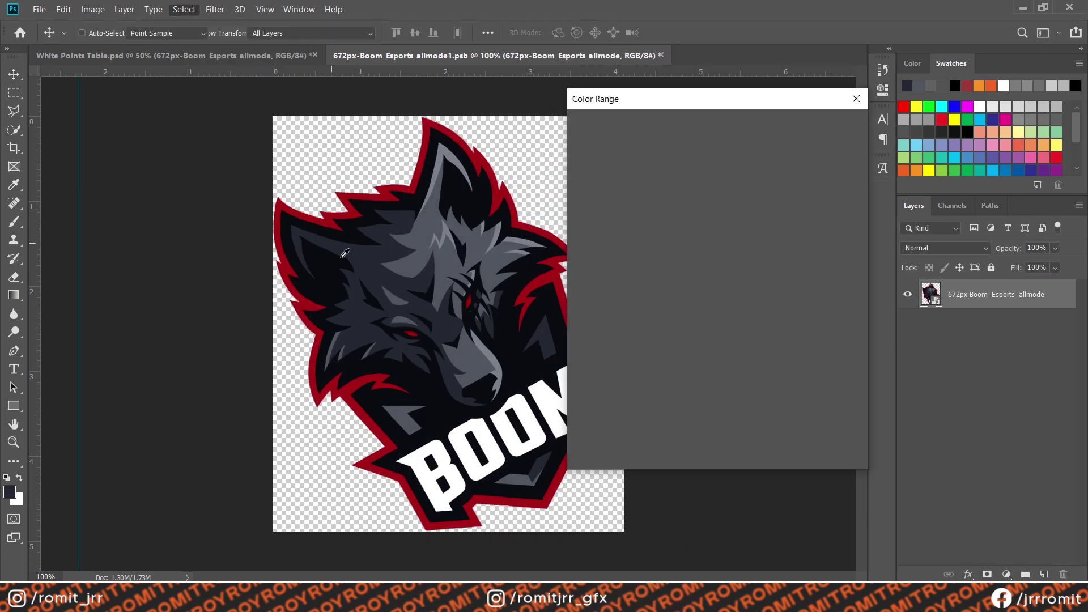
{"action": "left_click_drag", "start_coordinate": [621, 187], "coordinate": [617, 187]}
{"action": "key", "text": "Return"}
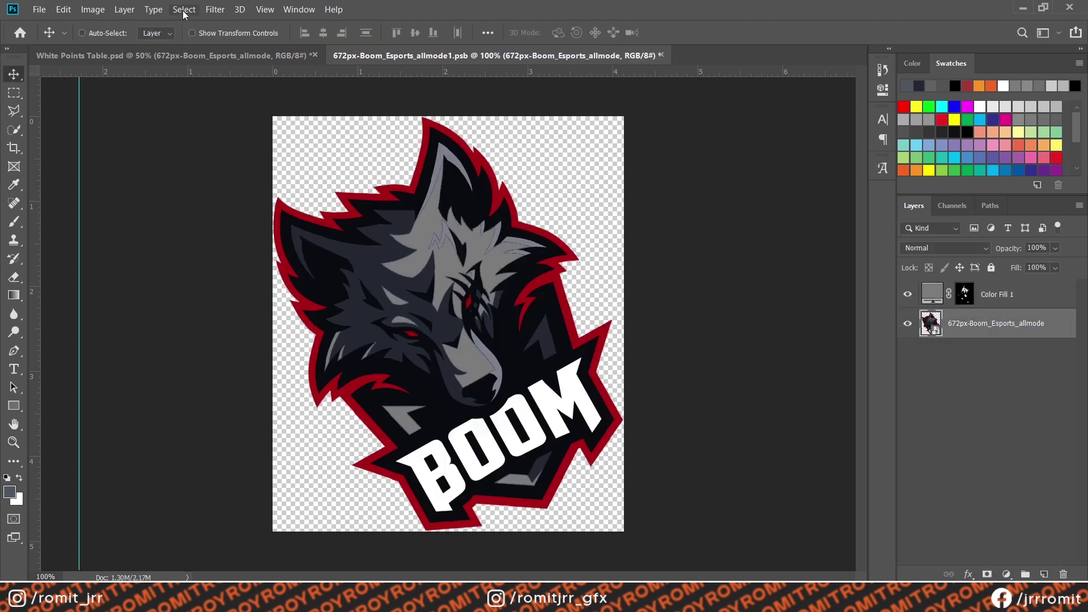
Step: Add a second grey colour fill over another Color Range selection of the Boom logo, then hide the original artwork and close the smart object
{"action": "left_click", "coordinate": [184, 9]}
{"action": "left_click", "coordinate": [204, 143]}
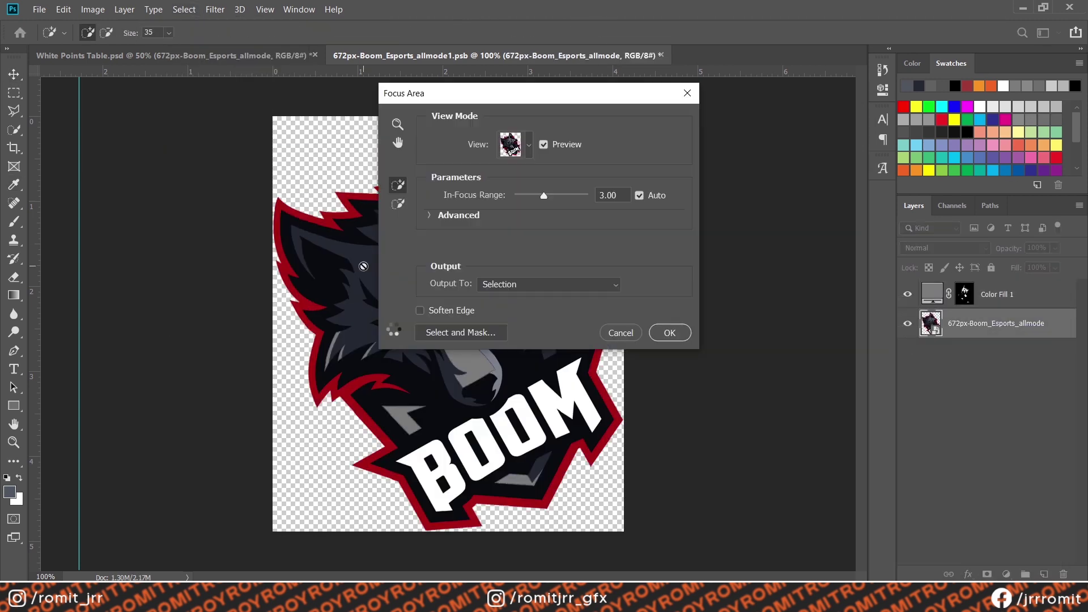
{"action": "key", "text": "Return"}
{"action": "key", "text": "alt+s"}
{"action": "key", "text": "c"}
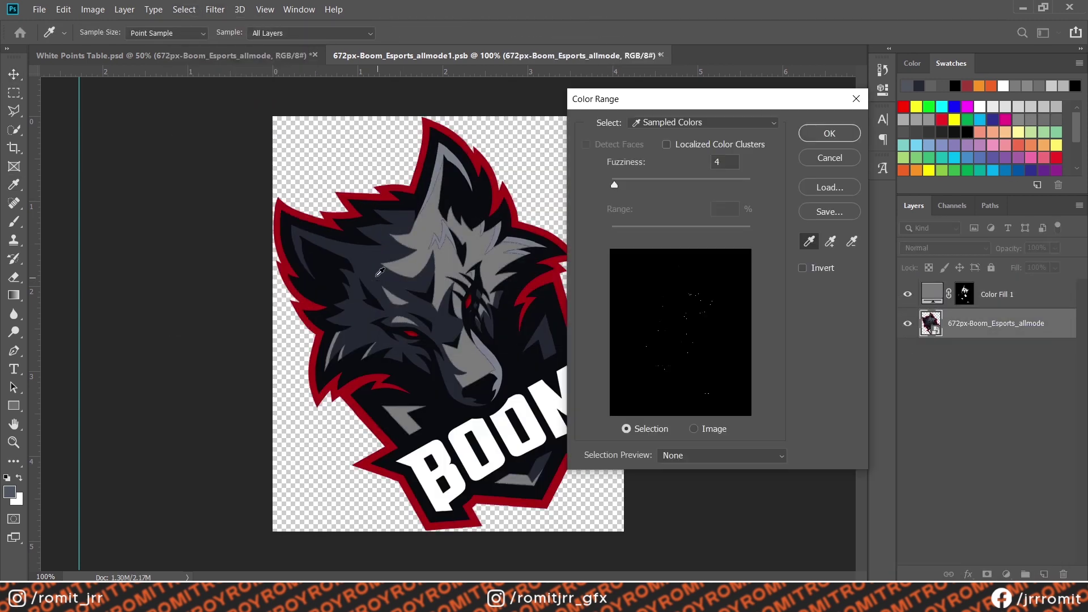
{"action": "left_click", "coordinate": [829, 134]}
{"action": "left_click", "coordinate": [1006, 574]}
{"action": "left_click", "coordinate": [1003, 324]}
{"action": "key", "text": "Return"}
{"action": "left_click", "coordinate": [908, 352]}
{"action": "left_click", "coordinate": [591, 56]}
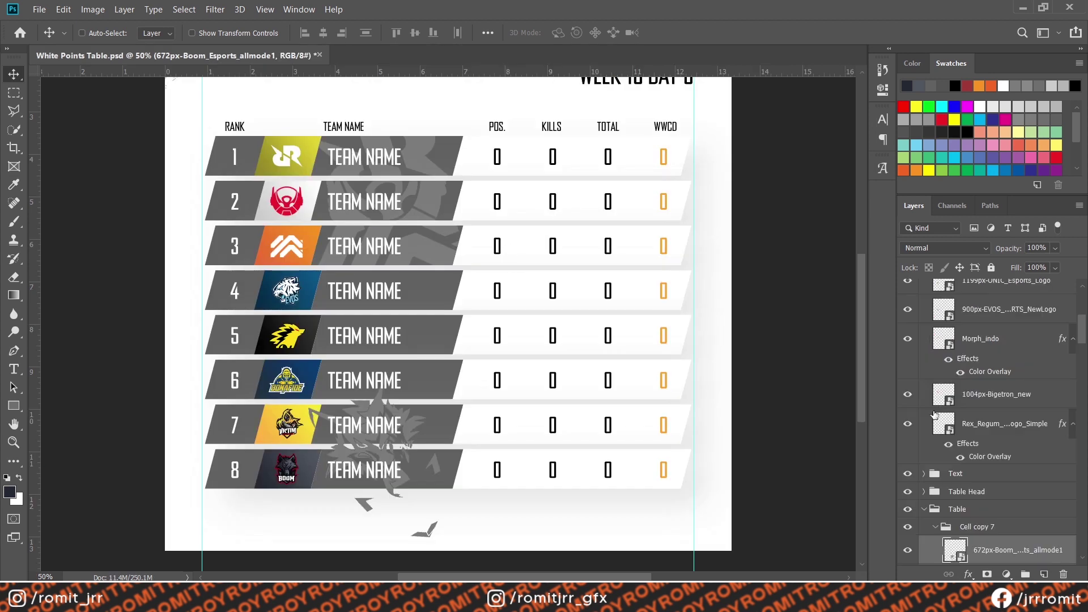
Step: Reposition the grey Boom watermark over rank 8's team name cell and confine it to the Rectangle 3 shape
{"action": "scroll", "coordinate": [994, 501], "scroll_direction": "down", "scroll_amount": 2}
{"action": "left_click", "coordinate": [966, 522], "text": "ctrl"}
{"action": "left_click_drag", "start_coordinate": [389, 436], "coordinate": [403, 470]}
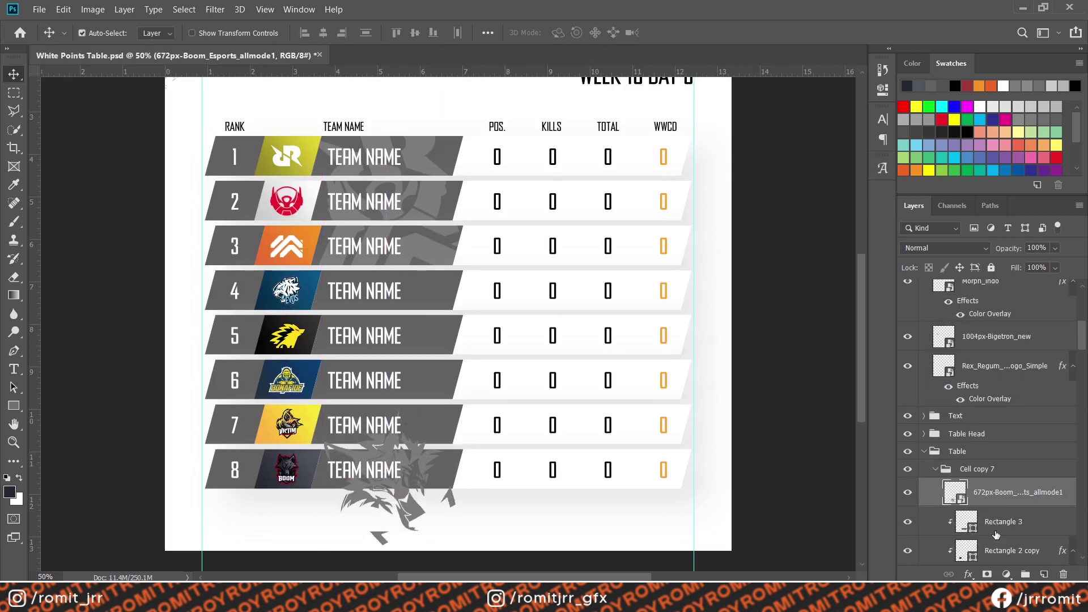
{"action": "key", "text": "ctrl+t"}
{"action": "left_click_drag", "start_coordinate": [415, 423], "coordinate": [418, 437]}
{"action": "key", "text": "Return"}
Step: Copy the Victim Sovers logo into rank 7's Cell copy 6 group, enlarge it to about 131% and tilt it about -11° over the team names
{"action": "scroll", "coordinate": [993, 499], "scroll_direction": "up", "scroll_amount": 5}
{"action": "left_click", "coordinate": [991, 455]}
{"action": "key", "text": "ctrl+c"}
{"action": "scroll", "coordinate": [984, 439], "scroll_direction": "down", "scroll_amount": 10}
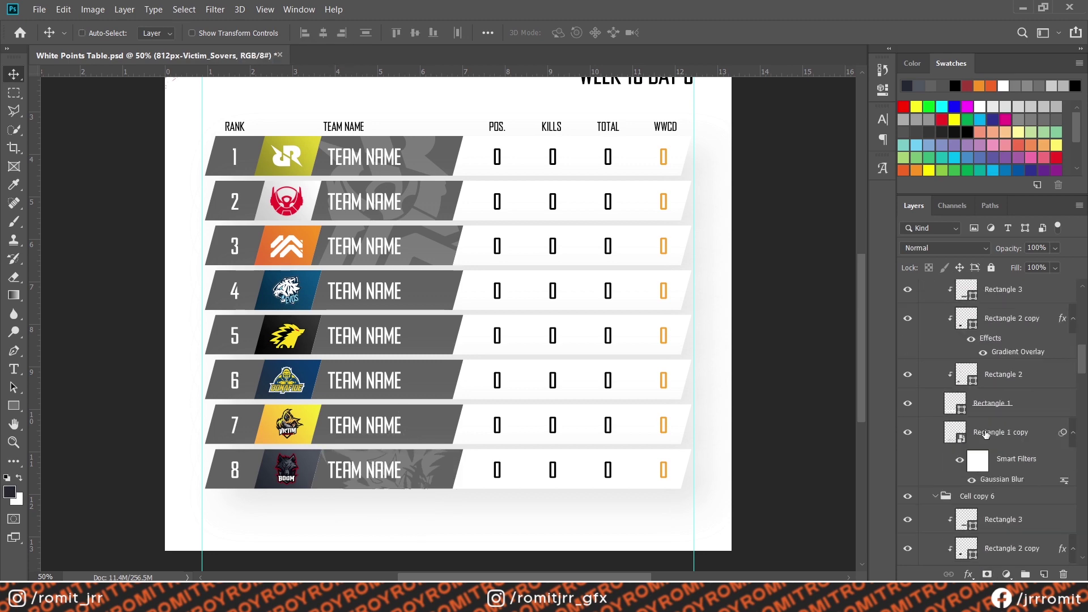
{"action": "left_click", "coordinate": [989, 460]}
{"action": "key", "text": "ctrl+v"}
{"action": "key", "text": "ctrl+t"}
{"action": "left_click_drag", "start_coordinate": [448, 292], "coordinate": [448, 136]}
{"action": "left_click_drag", "start_coordinate": [364, 271], "coordinate": [363, 273]}
{"action": "left_click_drag", "start_coordinate": [445, 240], "coordinate": [395, 396]}
{"action": "left_click_drag", "start_coordinate": [511, 401], "coordinate": [512, 389]}
{"action": "left_click_drag", "start_coordinate": [457, 272], "coordinate": [426, 310]}
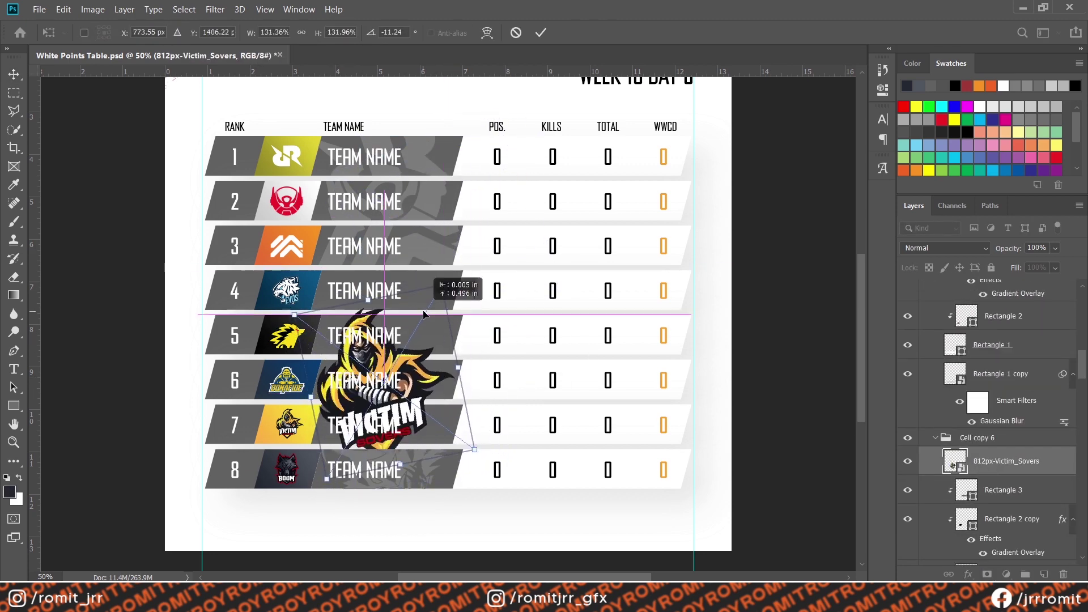
{"action": "key", "text": "Return"}
Step: Convert the enlarged Victim Sovers logo to its own smart object and open its contents
{"action": "right_click", "coordinate": [1006, 461]}
{"action": "left_click", "coordinate": [862, 134]}
{"action": "double_click", "coordinate": [955, 460]}
Step: Try to turn the Victim Sovers logo grey with a Hue/Saturation adjustment layer
{"action": "left_click", "coordinate": [1007, 574]}
{"action": "left_click", "coordinate": [986, 440]}
{"action": "left_click_drag", "start_coordinate": [761, 220], "coordinate": [895, 215]}
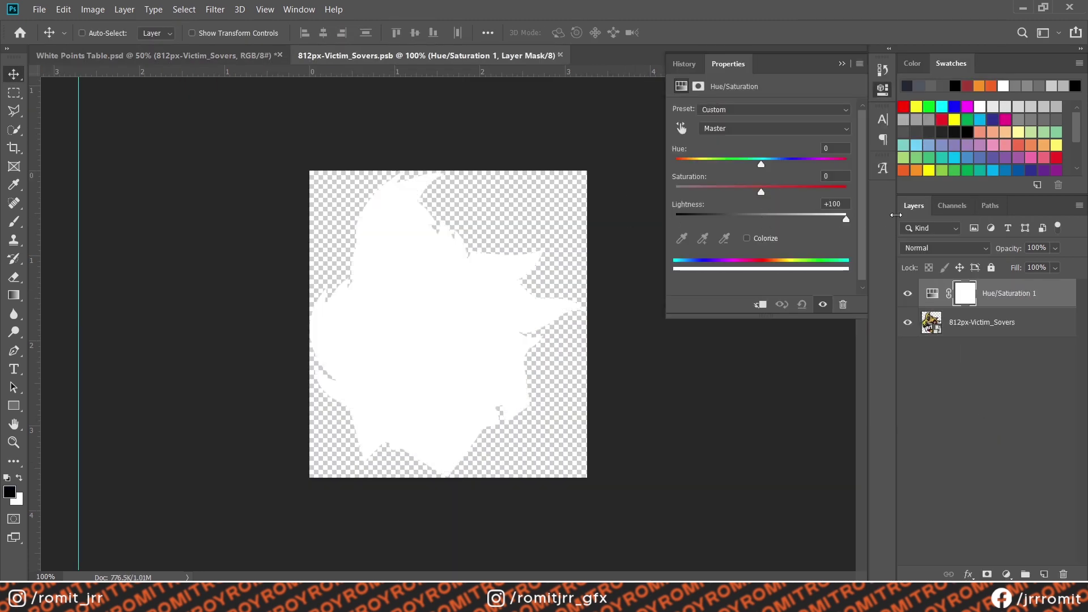
{"action": "type", "text": "-0"}
{"action": "left_click_drag", "start_coordinate": [761, 192], "coordinate": [684, 194]}
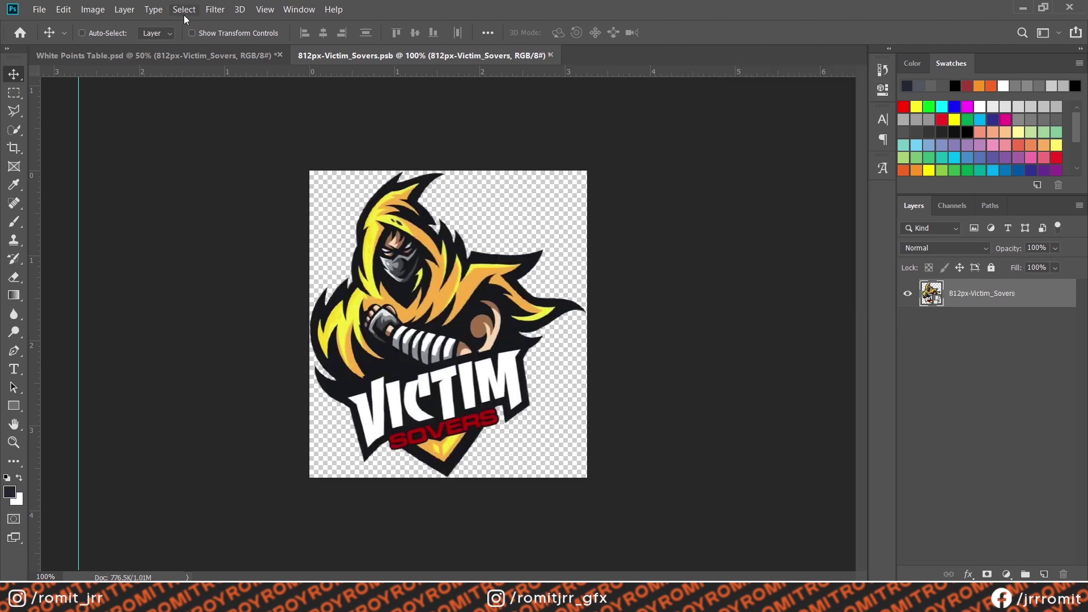
Step: Select the Victim Sovers logo's yellow areas with Color Range and cover them with a grey solid colour fill
{"action": "left_click", "coordinate": [185, 9]}
{"action": "left_click", "coordinate": [230, 154]}
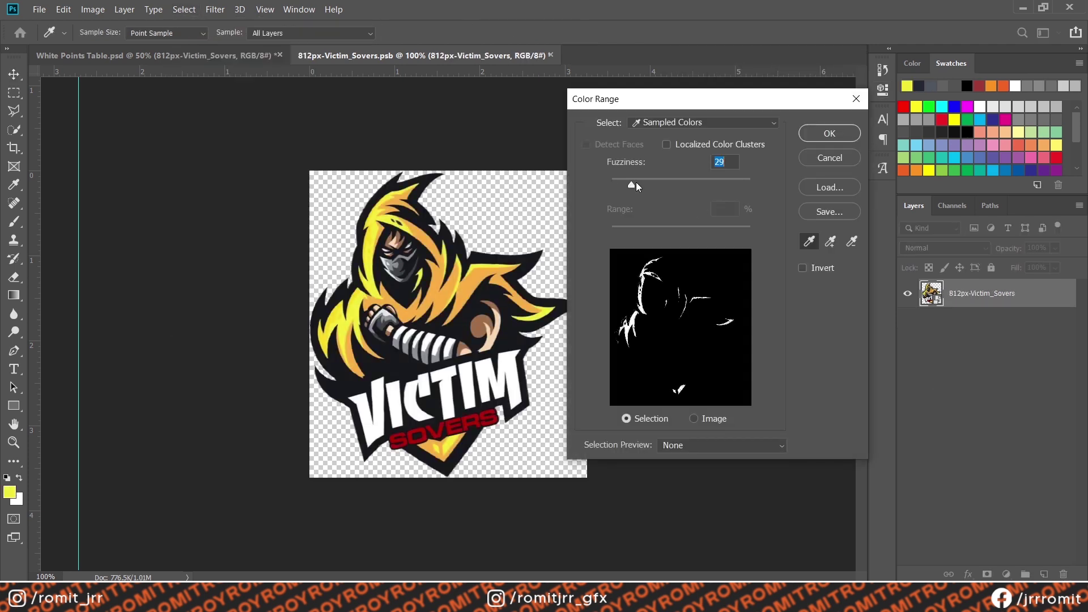
{"action": "left_click", "coordinate": [843, 138]}
{"action": "left_click", "coordinate": [1007, 575]}
{"action": "left_click", "coordinate": [986, 333]}
{"action": "left_click", "coordinate": [697, 429]}
{"action": "left_click", "coordinate": [1027, 337]}
Step: Hide the original Victim Sovers artwork and brush over the grey fill's mask to strengthen the hood and cloak shapes
{"action": "double_click", "coordinate": [908, 322]}
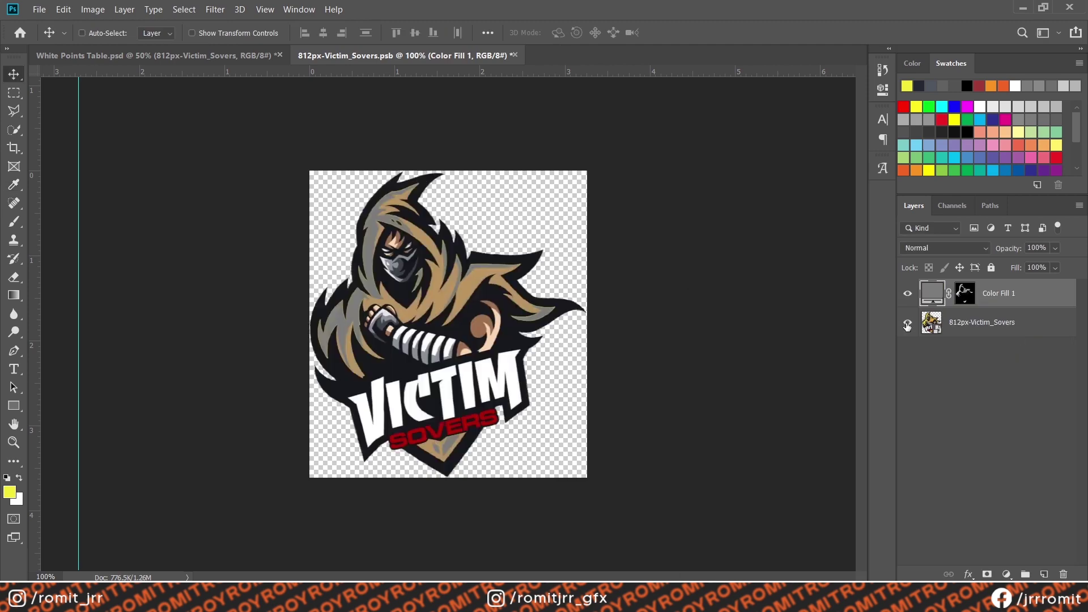
{"action": "left_click", "coordinate": [907, 322]}
{"action": "left_click", "coordinate": [958, 302], "text": "ctrl"}
{"action": "key", "text": "b"}
{"action": "left_click", "coordinate": [100, 33]}
{"action": "double_click", "coordinate": [97, 138]}
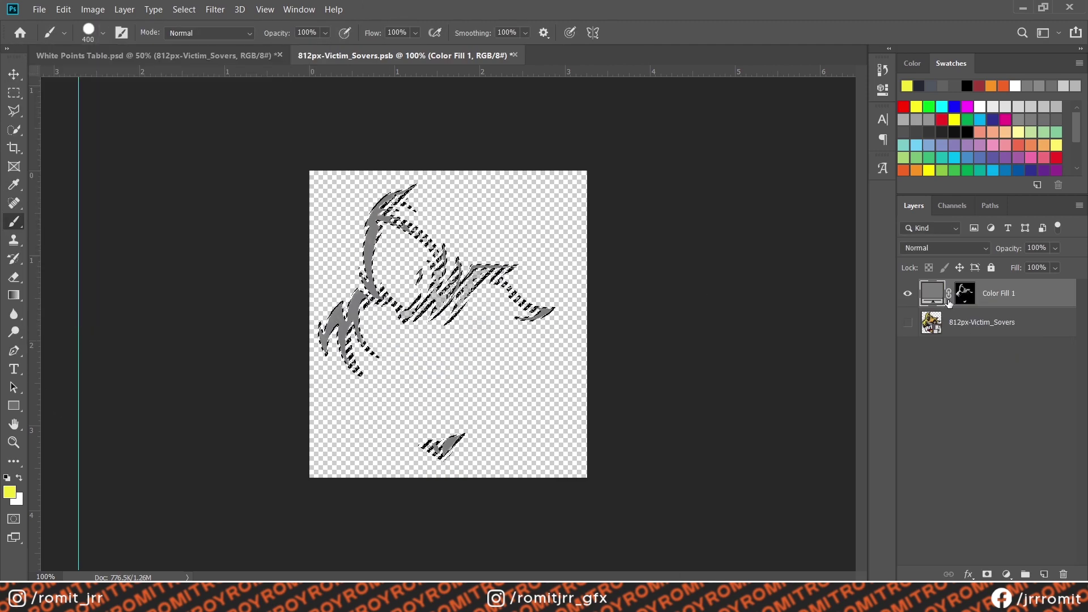
{"action": "left_click", "coordinate": [964, 294]}
{"action": "mouse_move", "coordinate": [483, 299]}
{"action": "left_mouse_down"}
{"action": "mouse_move", "coordinate": [469, 260]}
{"action": "mouse_move", "coordinate": [360, 313]}
{"action": "mouse_move", "coordinate": [481, 351]}
{"action": "left_mouse_up"}
{"action": "key", "text": "x"}
{"action": "left_click", "coordinate": [14, 74]}
{"action": "key", "text": "ctrl+d"}
Step: Save and close the Victim Sovers smart object, then place the watermark over rank 7's team name cell and mask it to that cell
{"action": "left_click", "coordinate": [535, 55]}
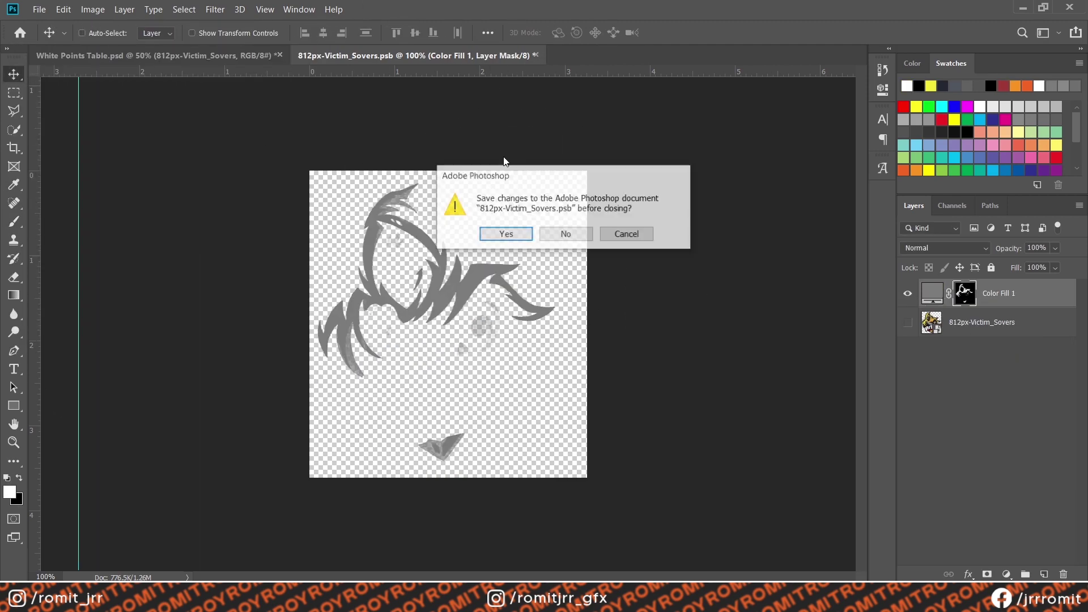
{"action": "left_click", "coordinate": [505, 234]}
{"action": "scroll", "coordinate": [1002, 485], "scroll_direction": "down", "scroll_amount": 3}
{"action": "left_click_drag", "start_coordinate": [378, 371], "coordinate": [383, 435]}
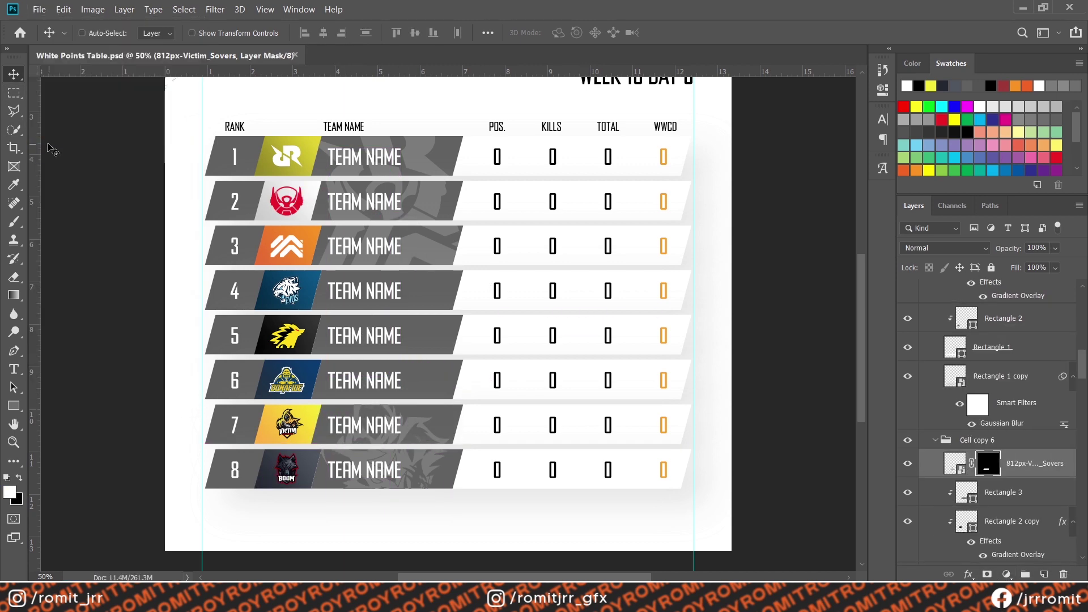
{"action": "scroll", "coordinate": [449, 418], "scroll_direction": "down", "scroll_amount": 2}
{"action": "scroll", "coordinate": [454, 417], "scroll_direction": "up", "scroll_amount": 3}
{"action": "scroll", "coordinate": [394, 468], "scroll_direction": "up", "scroll_amount": 2}
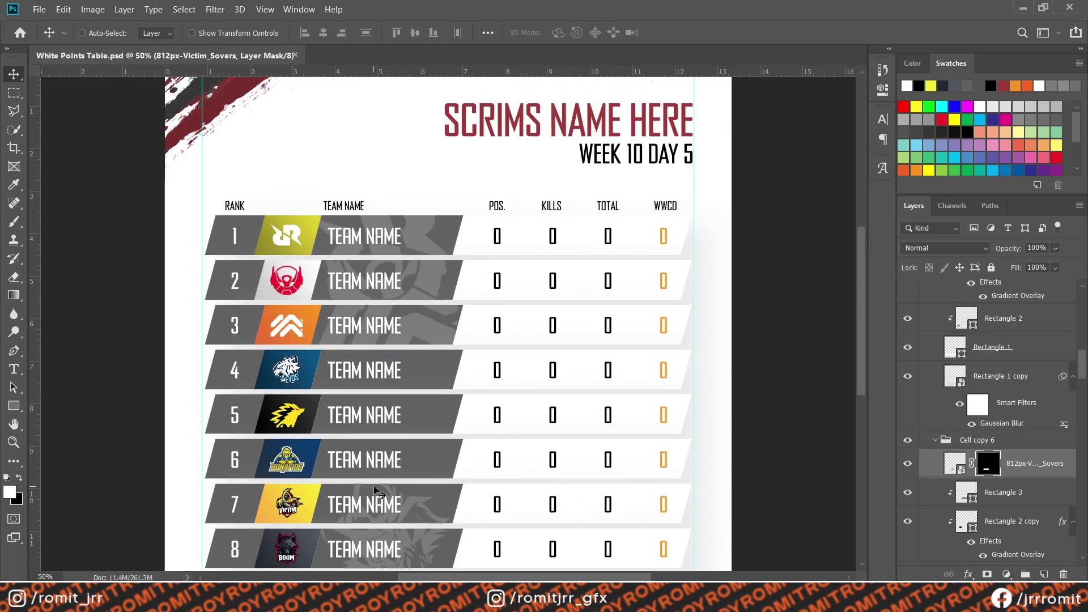
Step: Copy the BONAFIDE logo from the Logos group into rank 6's Cell copy 5 group above Rectangle 3
{"action": "key", "text": "ctrl+minus"}
{"action": "key", "text": "ctrl+equal"}
{"action": "key", "text": "ctrl+equal"}
{"action": "scroll", "coordinate": [383, 490], "scroll_direction": "down", "scroll_amount": 3}
{"action": "scroll", "coordinate": [965, 433], "scroll_direction": "up", "scroll_amount": 8}
{"action": "left_click", "coordinate": [968, 408]}
{"action": "key", "text": "ctrl+c"}
{"action": "scroll", "coordinate": [969, 410], "scroll_direction": "down", "scroll_amount": 15}
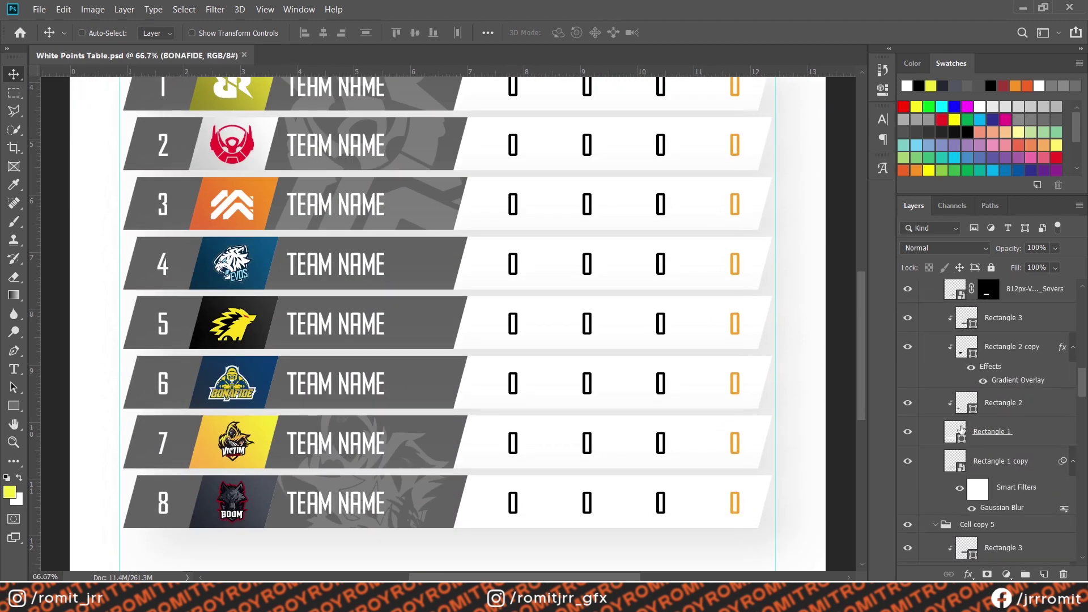
{"action": "scroll", "coordinate": [978, 473], "scroll_direction": "up", "scroll_amount": 2}
{"action": "scroll", "coordinate": [971, 464], "scroll_direction": "down", "scroll_amount": 5}
{"action": "left_click", "coordinate": [970, 460]}
{"action": "key", "text": "ctrl+v"}
Step: Enlarge the copied BONAFIDE logo to about 72%, tilt it anticlockwise and move it over the team name column
{"action": "key", "text": "ctrl+t"}
{"action": "left_click_drag", "start_coordinate": [447, 305], "coordinate": [513, 145]}
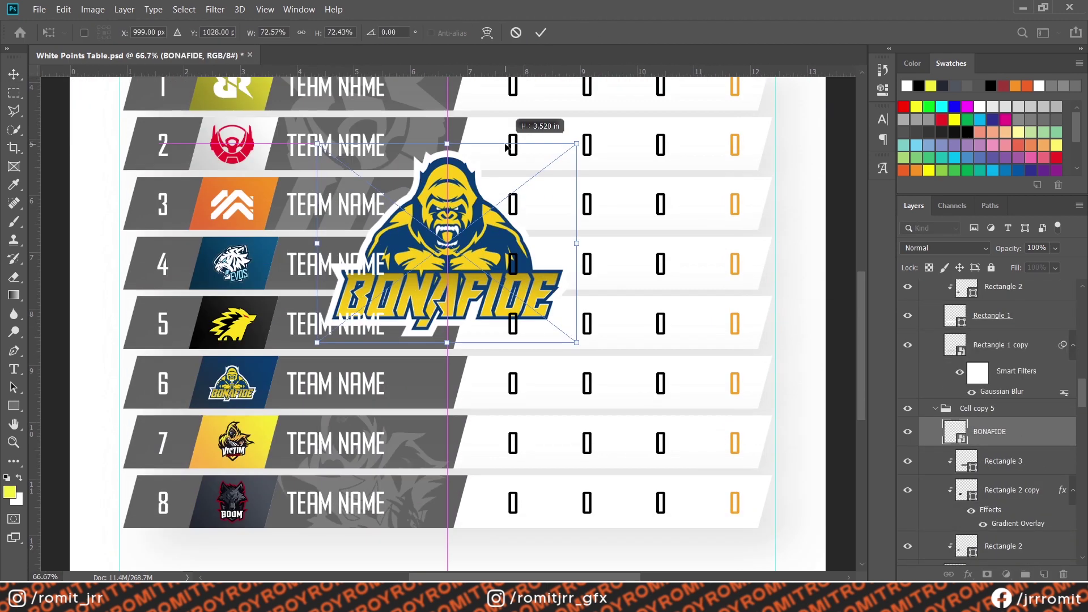
{"action": "left_click_drag", "start_coordinate": [590, 316], "coordinate": [602, 262]}
{"action": "left_click_drag", "start_coordinate": [500, 221], "coordinate": [423, 305]}
{"action": "key", "text": "Return"}
Step: Recolour the BONAFIDE watermark grey inside its smart object using a Color Range selection
{"action": "double_click", "coordinate": [956, 430]}
{"action": "left_click", "coordinate": [184, 9]}
{"action": "left_click", "coordinate": [208, 140]}
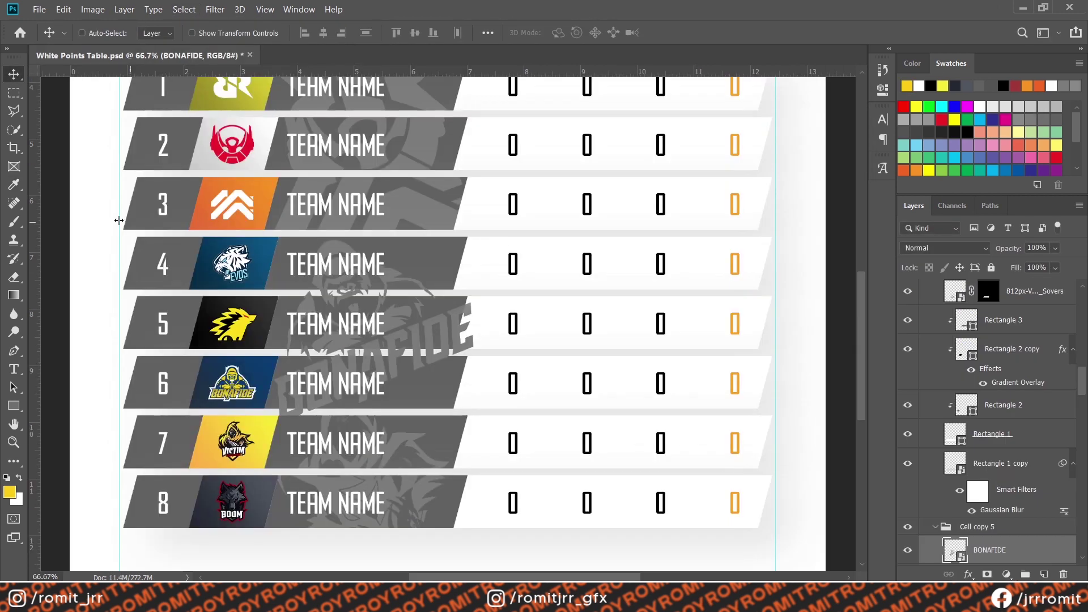
Step: Enlarge the grey BONAFIDE watermark further and adjust its tilt and position
{"action": "key", "text": "ctrl+t"}
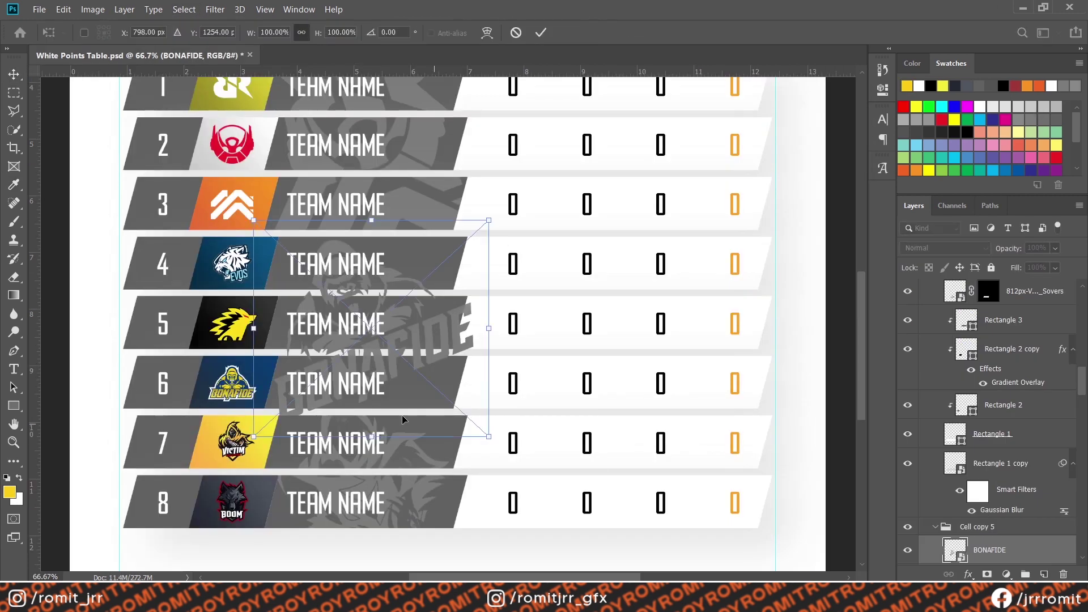
{"action": "left_click_drag", "start_coordinate": [371, 437], "coordinate": [372, 534]}
{"action": "left_click_drag", "start_coordinate": [561, 453], "coordinate": [552, 472]}
{"action": "left_click_drag", "start_coordinate": [467, 361], "coordinate": [470, 347]}
{"action": "key", "text": "Return"}
Step: Move the BONAFIDE watermark's gorilla head over rank 6's team name cell and mask it to the Rectangle 3 shape
{"action": "scroll", "coordinate": [967, 516], "scroll_direction": "down", "scroll_amount": 1}
{"action": "left_click", "coordinate": [966, 521], "text": "ctrl"}
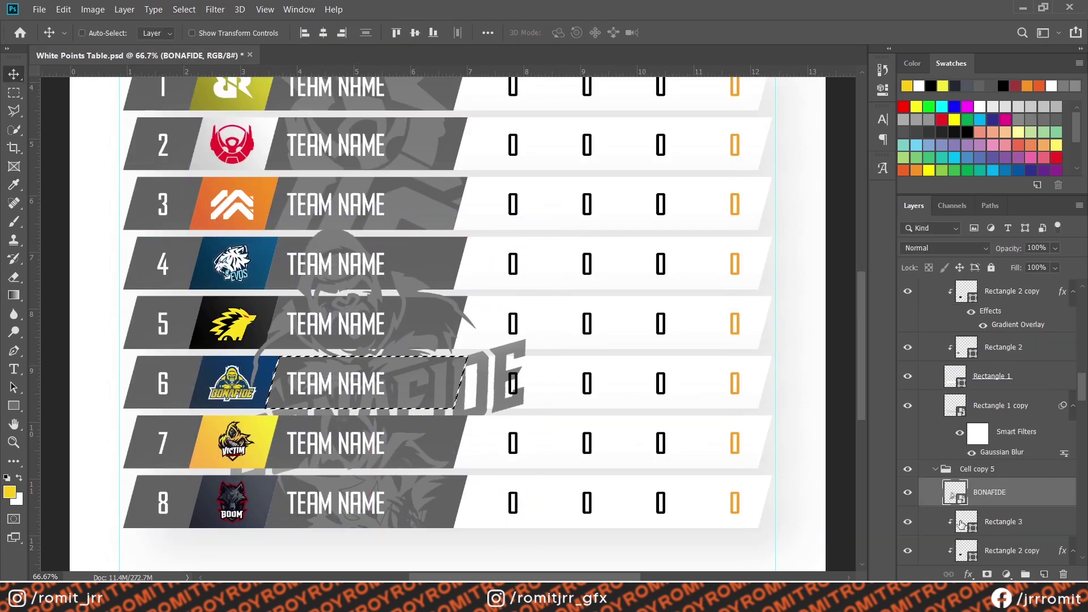
{"action": "left_click_drag", "start_coordinate": [357, 294], "coordinate": [351, 372]}
{"action": "left_click", "coordinate": [966, 521], "text": "ctrl"}
{"action": "left_click", "coordinate": [987, 573]}
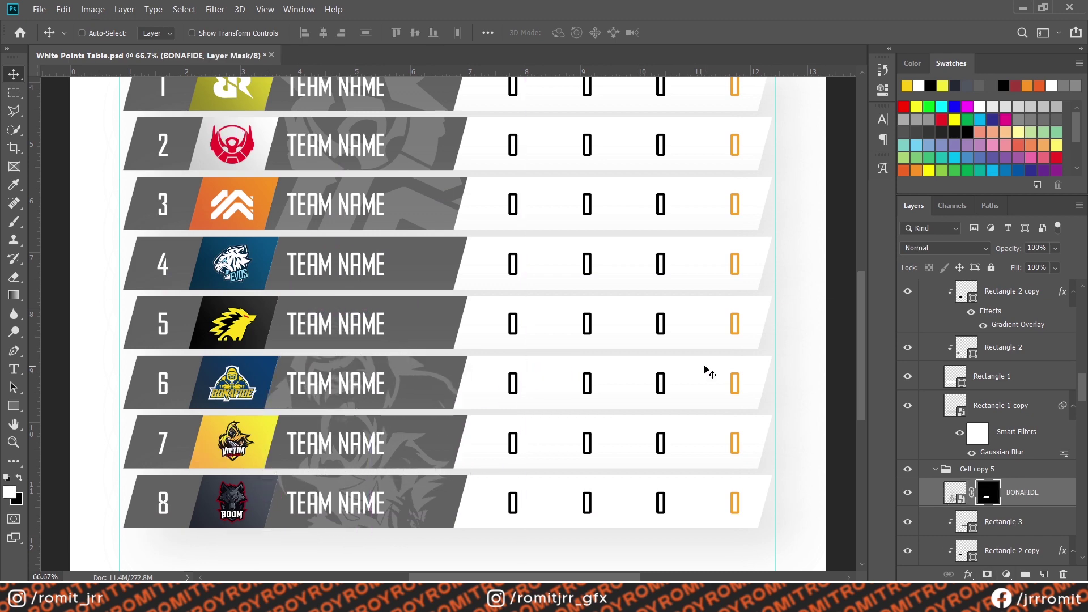
Step: Copy the ONIC Esports logo into rank 5's Cell copy 4 group, enlarge it to about 124% and tilt it over the team name cell
{"action": "scroll", "coordinate": [1020, 406], "scroll_direction": "up", "scroll_amount": 10}
{"action": "left_click", "coordinate": [983, 373]}
{"action": "scroll", "coordinate": [972, 433], "scroll_direction": "down", "scroll_amount": 12}
{"action": "scroll", "coordinate": [972, 434], "scroll_direction": "up", "scroll_amount": 3}
{"action": "left_click_drag", "start_coordinate": [971, 434], "coordinate": [977, 421]}
{"action": "scroll", "coordinate": [971, 433], "scroll_direction": "down", "scroll_amount": 2}
{"action": "key", "text": "ctrl+t"}
{"action": "left_click_drag", "start_coordinate": [475, 342], "coordinate": [677, 482]}
{"action": "left_click_drag", "start_coordinate": [598, 355], "coordinate": [377, 255]}
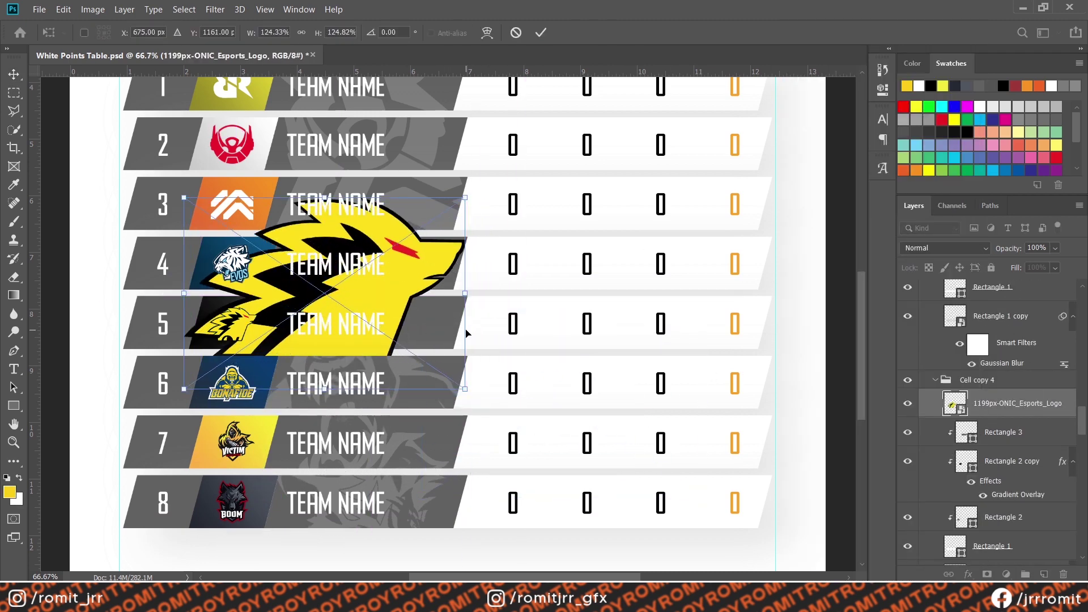
{"action": "left_click_drag", "start_coordinate": [473, 337], "coordinate": [475, 292]}
{"action": "left_click_drag", "start_coordinate": [485, 343], "coordinate": [414, 356]}
{"action": "key", "text": "Return"}
Step: Convert the large ONIC logo to a smart object and cover its yellow areas, selected with Color Range at fuzziness 200, with a grey fill
{"action": "right_click", "coordinate": [991, 403]}
{"action": "left_click", "coordinate": [828, 138]}
{"action": "double_click", "coordinate": [955, 404]}
{"action": "left_click", "coordinate": [182, 10]}
{"action": "left_click", "coordinate": [204, 139]}
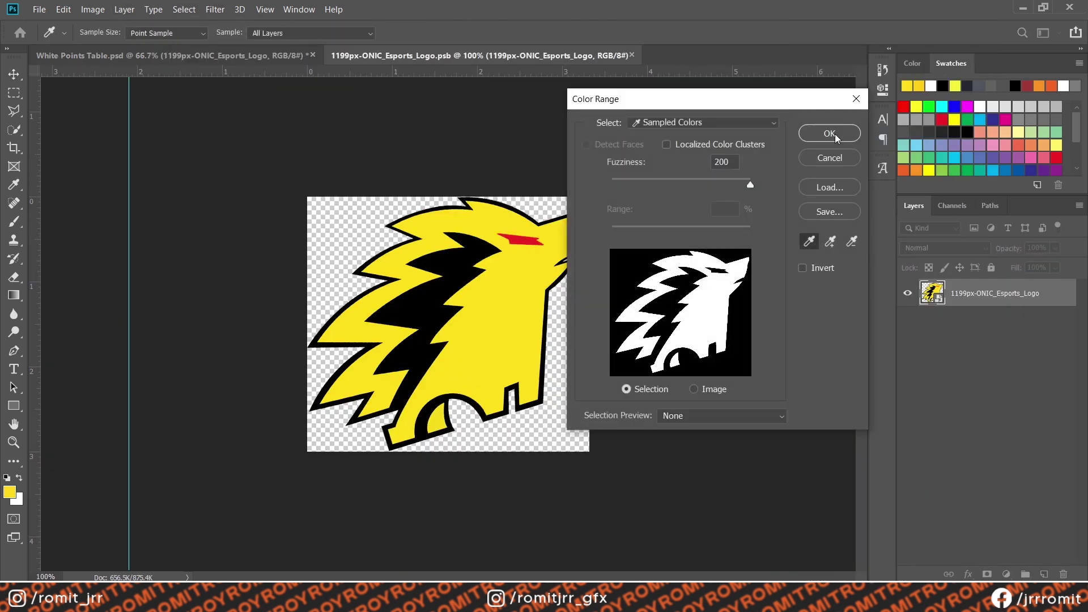
{"action": "left_click", "coordinate": [832, 134]}
{"action": "left_click", "coordinate": [1006, 574]}
{"action": "left_click", "coordinate": [990, 324]}
Step: Save the ONIC smart object with its original artwork hidden and mask the watermark to rank 5's team name cell
{"action": "left_click", "coordinate": [908, 322]}
{"action": "key", "text": "ctrl+w"}
{"action": "left_click", "coordinate": [519, 230]}
{"action": "scroll", "coordinate": [961, 530], "scroll_direction": "down", "scroll_amount": 2}
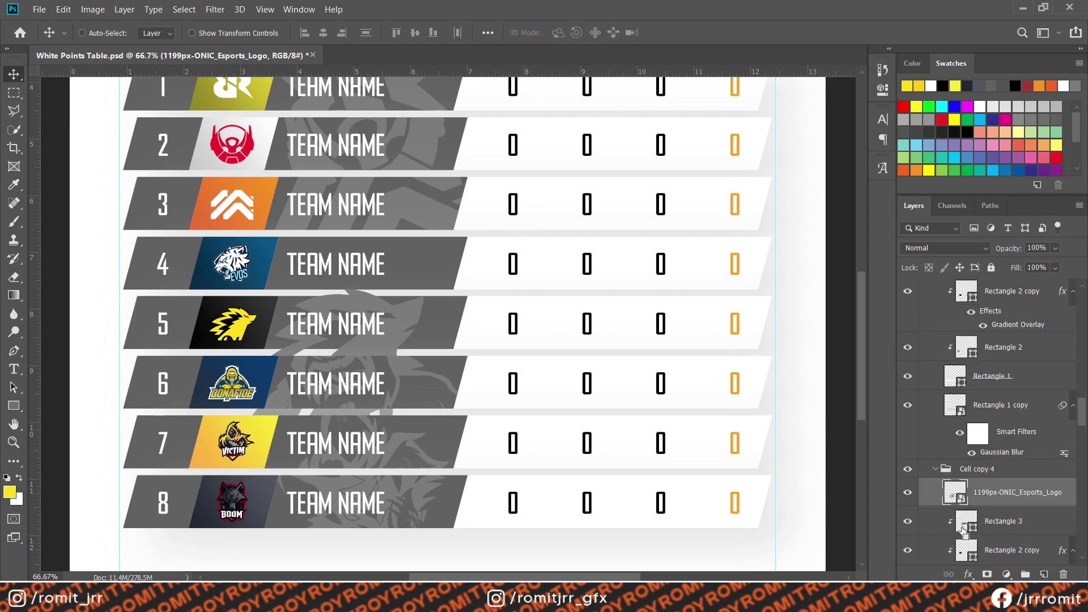
Step: Copy the EVOS Esports logo from the Logos group into rank 4's Cell copy 3 group above Rectangle 3
{"action": "scroll", "coordinate": [963, 430], "scroll_direction": "up", "scroll_amount": 5}
{"action": "left_click", "coordinate": [982, 400]}
{"action": "left_click", "coordinate": [986, 373]}
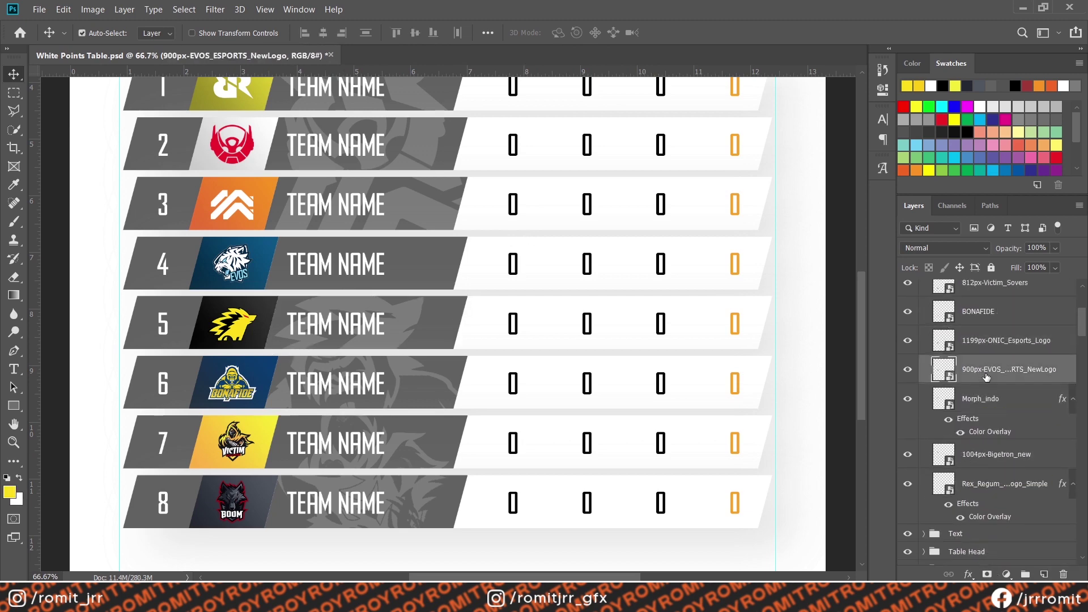
{"action": "scroll", "coordinate": [982, 448], "scroll_direction": "down", "scroll_amount": 15}
{"action": "left_click", "coordinate": [908, 371]}
{"action": "left_click", "coordinate": [909, 371]}
{"action": "scroll", "coordinate": [935, 385], "scroll_direction": "up", "scroll_amount": 5}
{"action": "left_click", "coordinate": [1002, 399]}
{"action": "key", "text": "ctrl+v"}
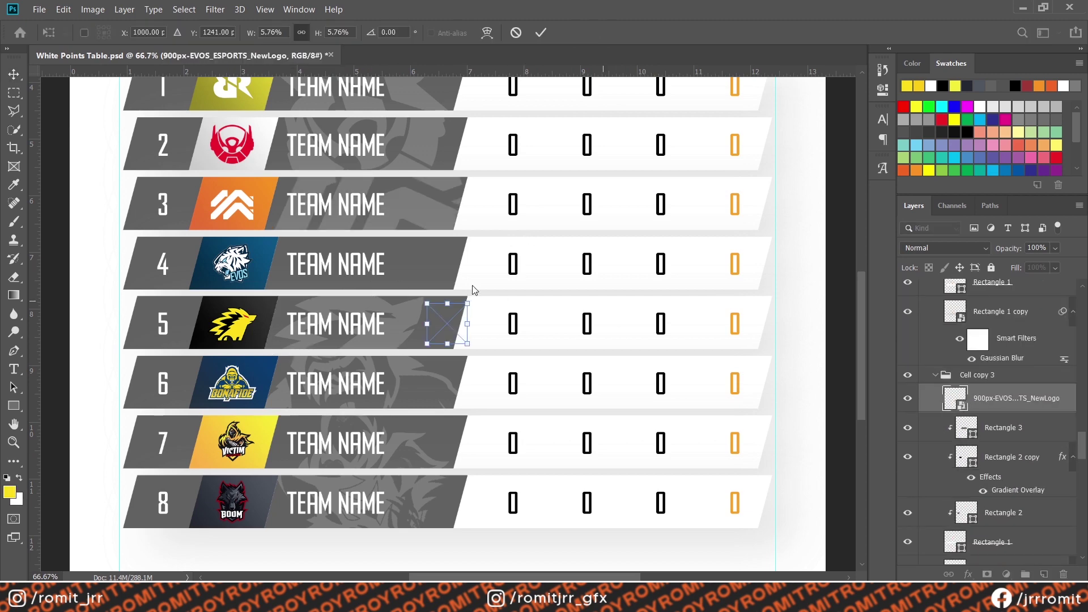
Step: Enlarge the copied EVOS logo, tilt it slightly and position it over rank 4's team name cell
{"action": "left_click_drag", "start_coordinate": [447, 303], "coordinate": [503, 94]}
{"action": "left_click_drag", "start_coordinate": [477, 194], "coordinate": [414, 250]}
{"action": "left_click_drag", "start_coordinate": [510, 399], "coordinate": [469, 361]}
{"action": "left_click_drag", "start_coordinate": [417, 182], "coordinate": [414, 205]}
{"action": "left_click_drag", "start_coordinate": [466, 384], "coordinate": [444, 361]}
{"action": "left_click_drag", "start_coordinate": [419, 197], "coordinate": [434, 204]}
{"action": "key", "text": "Return"}
Step: Open the enlarged EVOS logo's smart object and select only its white areas using Color Range with a reduced fuzziness
{"action": "right_click", "coordinate": [1020, 405]}
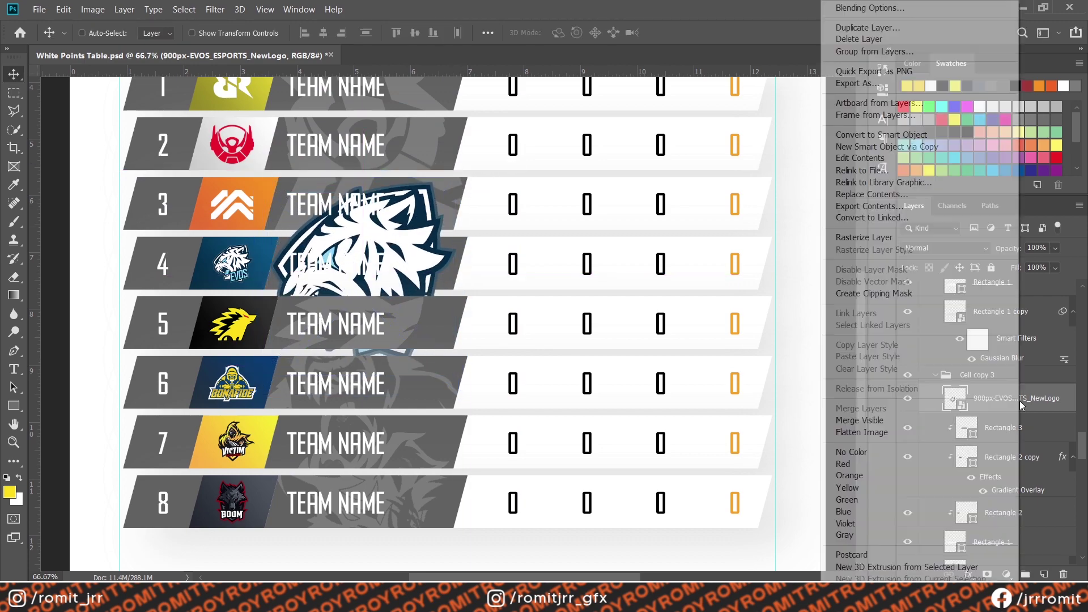
{"action": "left_click", "coordinate": [859, 158]}
{"action": "left_click", "coordinate": [184, 10]}
{"action": "left_click", "coordinate": [208, 141]}
{"action": "left_click", "coordinate": [468, 261]}
{"action": "left_click", "coordinate": [828, 134]}
{"action": "left_click", "coordinate": [185, 10]}
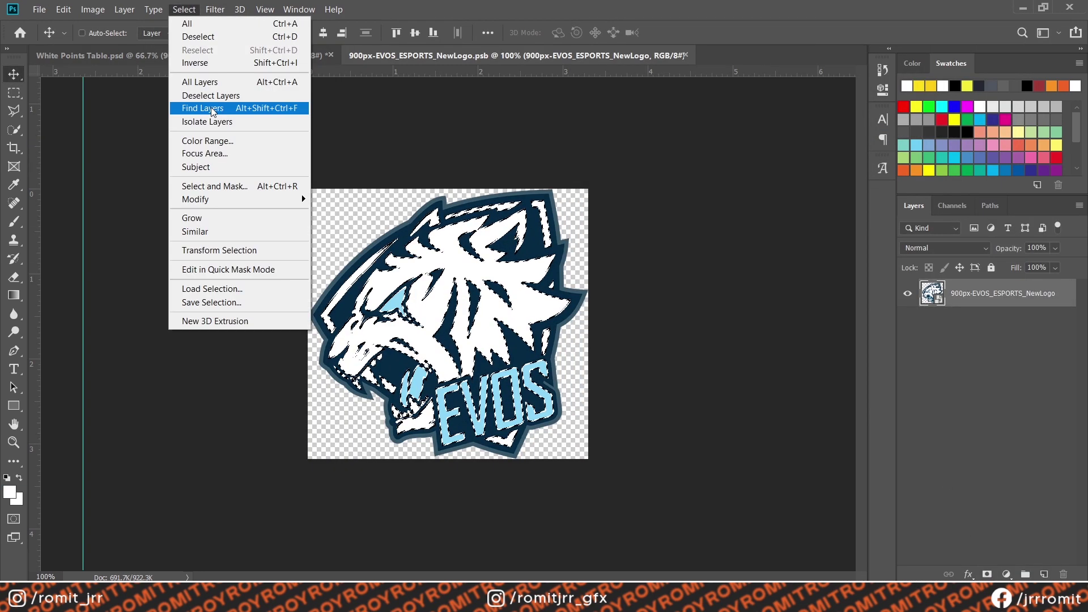
{"action": "left_click", "coordinate": [207, 141]}
{"action": "left_click_drag", "start_coordinate": [721, 184], "coordinate": [657, 184]}
{"action": "left_click", "coordinate": [827, 134]}
Step: Cover the selected EVOS areas with a grey Solid Color fill layer and hide the original artwork
{"action": "left_click", "coordinate": [1006, 574]}
{"action": "left_click", "coordinate": [992, 321]}
{"action": "left_click", "coordinate": [698, 439]}
{"action": "left_click", "coordinate": [1016, 331]}
{"action": "left_click", "coordinate": [907, 323]}
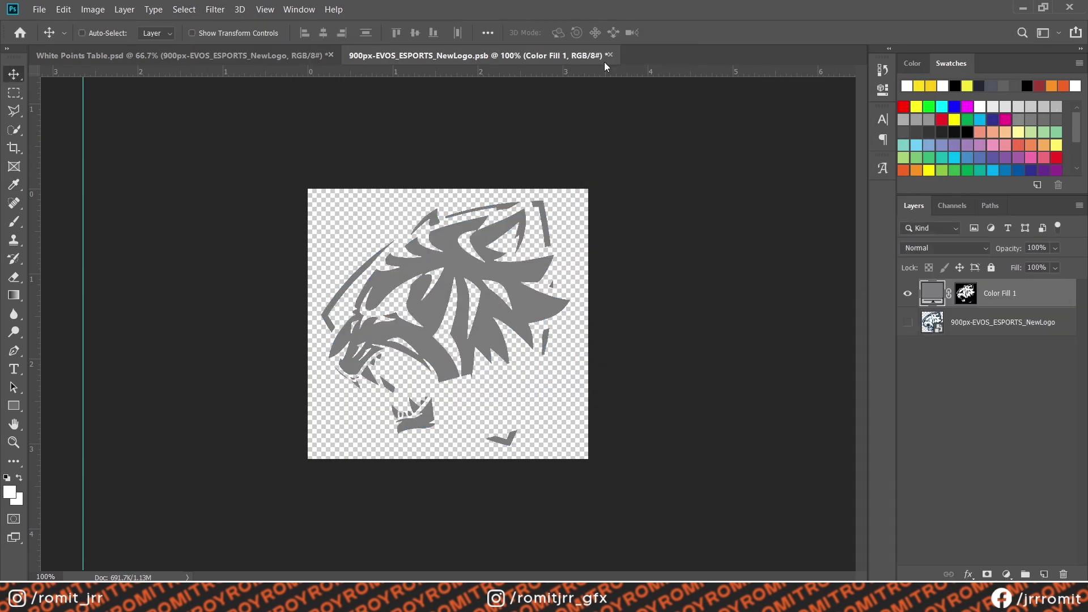
Step: Save and close the EVOS smart object, and mask its watermark to Rectangle 3, rank 4's team name cell
{"action": "left_click", "coordinate": [611, 56]}
{"action": "left_click", "coordinate": [516, 243]}
{"action": "scroll", "coordinate": [961, 512], "scroll_direction": "down", "scroll_amount": 2}
{"action": "left_click", "coordinate": [962, 514], "text": "ctrl"}
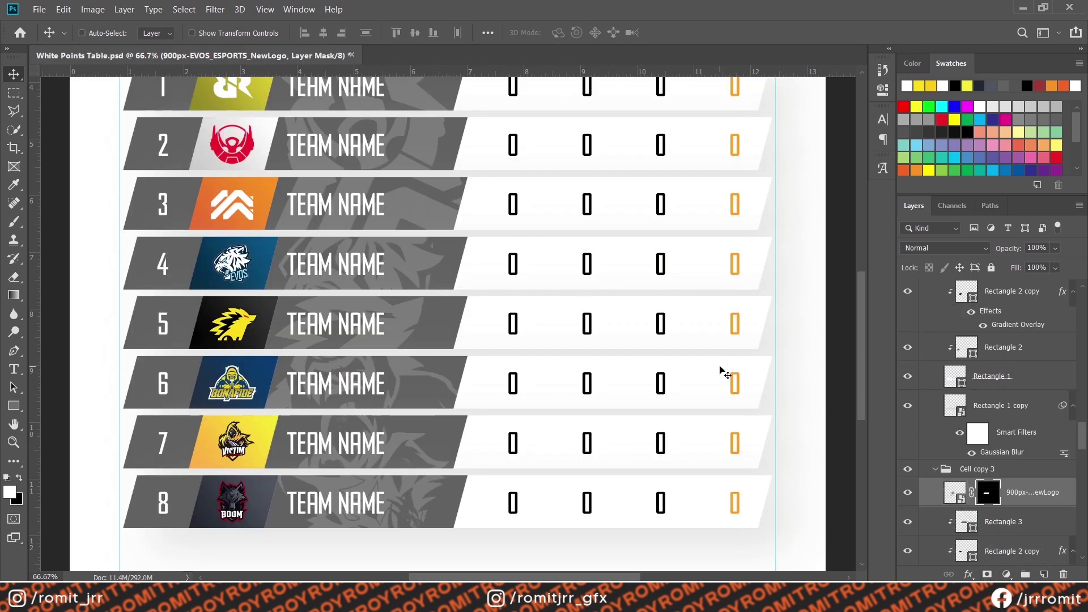
Step: Collapse all the expanded cell groups inside the Table group
{"action": "scroll", "coordinate": [222, 194], "scroll_direction": "up", "scroll_amount": 2}
{"action": "key", "text": "t"}
{"action": "scroll", "coordinate": [187, 185], "scroll_direction": "down", "scroll_amount": 3}
{"action": "scroll", "coordinate": [170, 179], "scroll_direction": "up", "scroll_amount": 4}
{"action": "scroll", "coordinate": [148, 175], "scroll_direction": "down", "scroll_amount": 2}
{"action": "scroll", "coordinate": [148, 175], "scroll_direction": "up", "scroll_amount": 1}
{"action": "left_click", "coordinate": [935, 469]}
{"action": "left_click", "coordinate": [936, 488]}
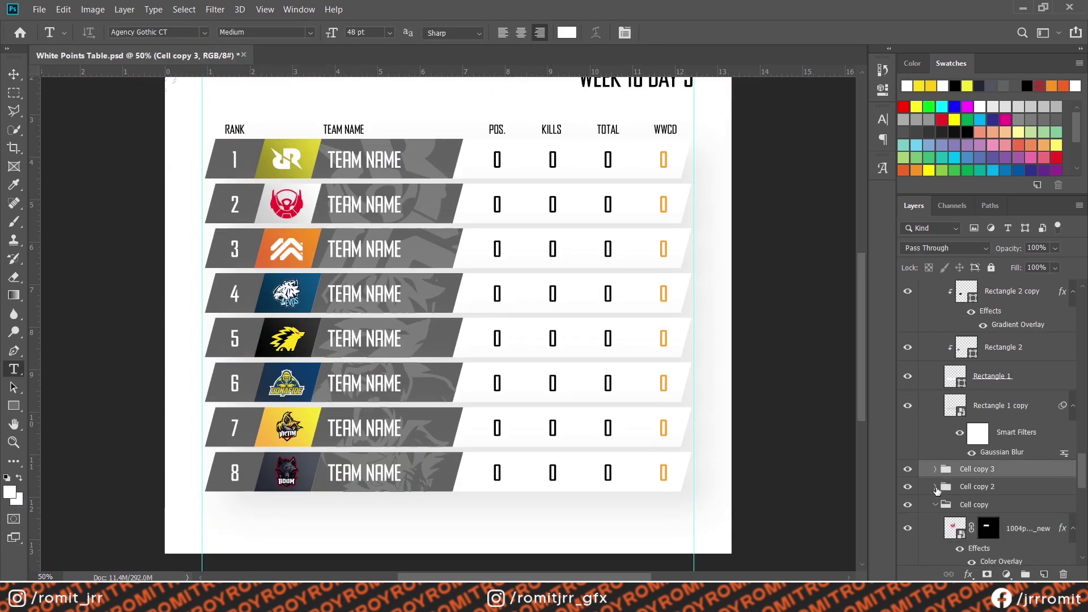
{"action": "left_click", "coordinate": [935, 504]}
{"action": "left_click", "coordinate": [935, 522]}
{"action": "scroll", "coordinate": [937, 397], "scroll_direction": "up", "scroll_amount": 5}
{"action": "left_click", "coordinate": [936, 348]}
{"action": "left_click", "coordinate": [936, 409]}
{"action": "left_click", "coordinate": [936, 416]}
{"action": "left_click", "coordinate": [935, 422]}
Step: Draw a horizontal line about 1854 px long between ranks 6 and 7 and give it a dashed stroke
{"action": "right_click", "coordinate": [14, 406]}
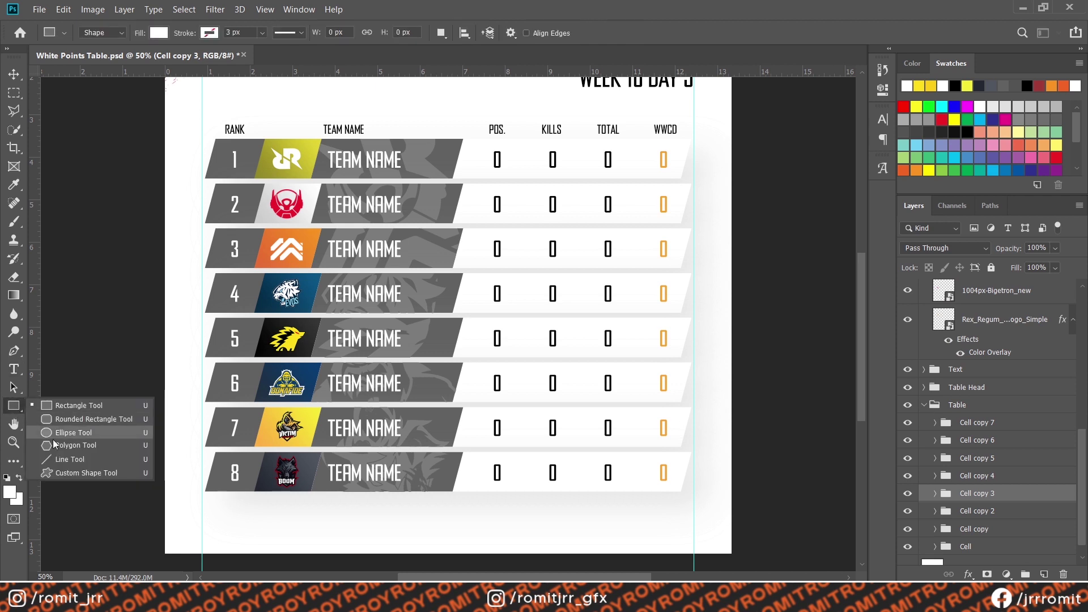
{"action": "left_click", "coordinate": [65, 459]}
{"action": "left_click_drag", "start_coordinate": [723, 428], "coordinate": [714, 428]}
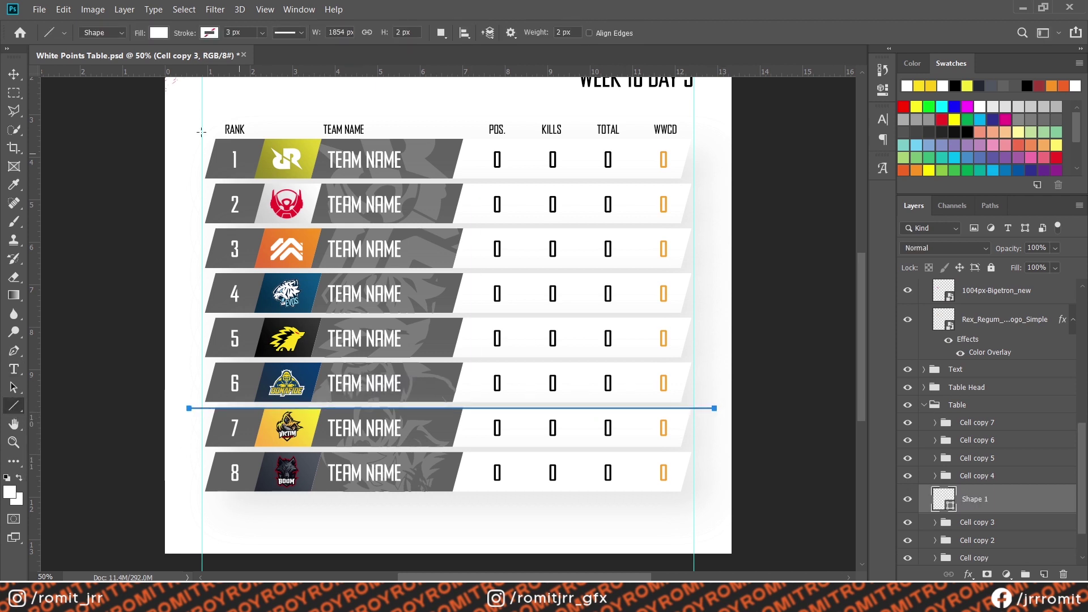
{"action": "left_click", "coordinate": [65, 33]}
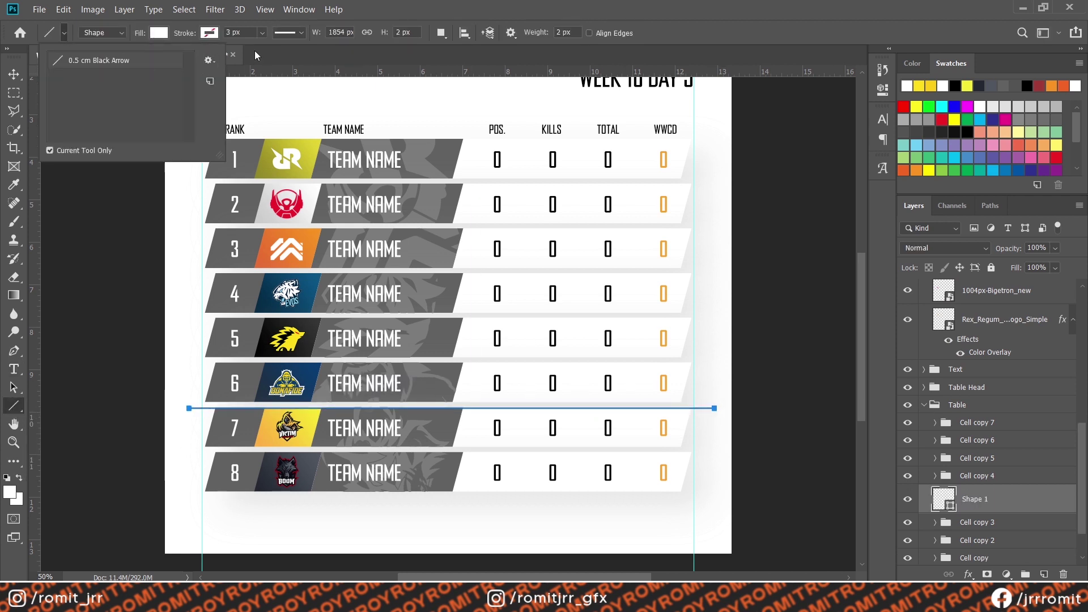
{"action": "left_click", "coordinate": [289, 33]}
{"action": "left_click", "coordinate": [272, 101]}
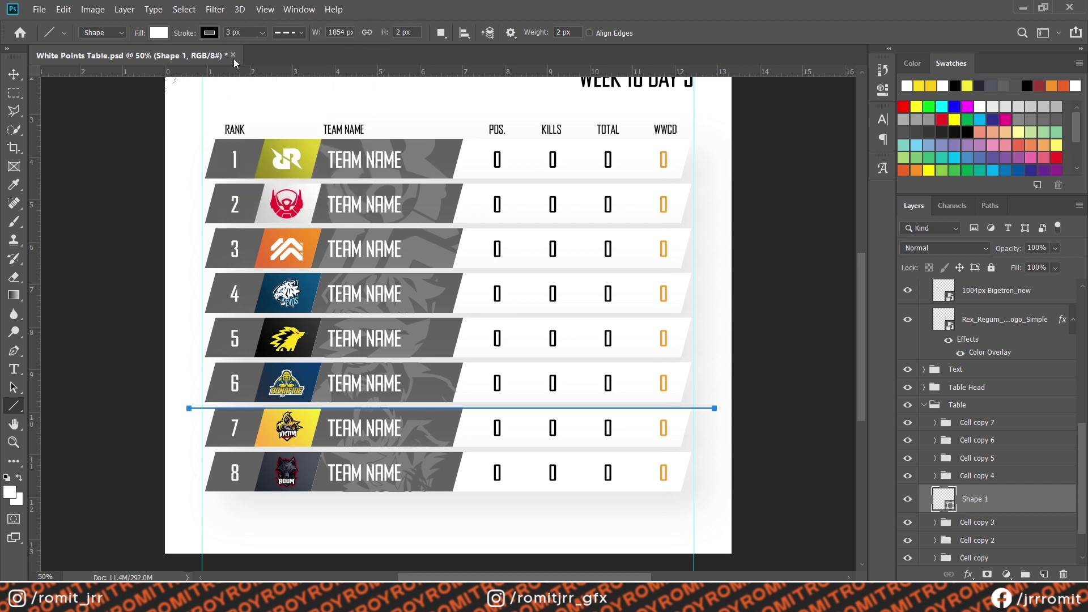
Step: Remove the dashed line's fill and set its stroke colour to dark red
{"action": "left_click", "coordinate": [158, 33]}
{"action": "left_click", "coordinate": [99, 59]}
{"action": "left_click", "coordinate": [209, 33]}
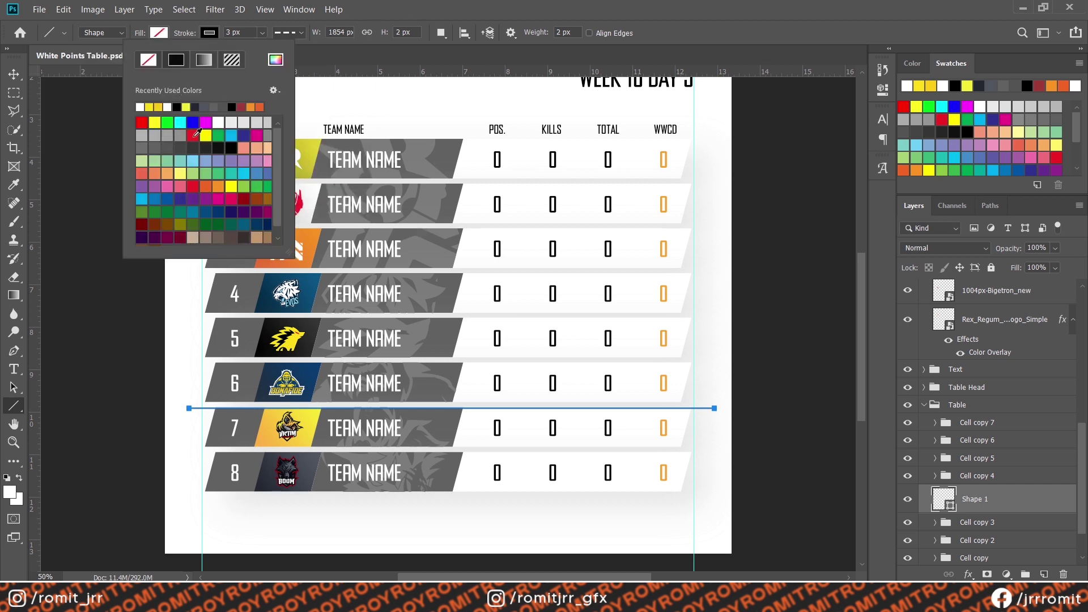
{"action": "left_click", "coordinate": [275, 60]}
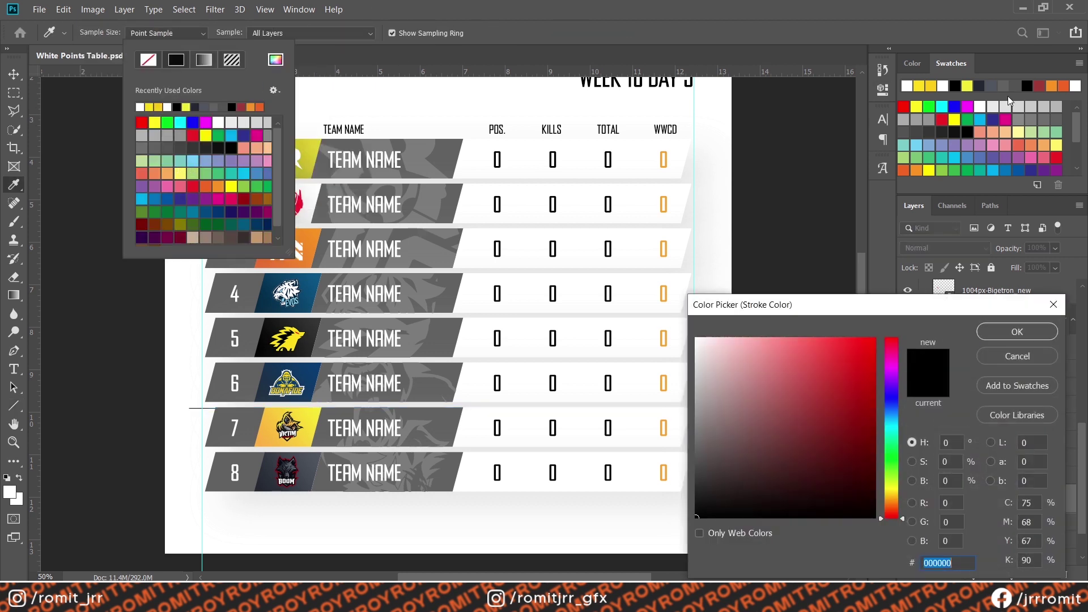
{"action": "left_click", "coordinate": [1016, 332]}
{"action": "key", "text": "v"}
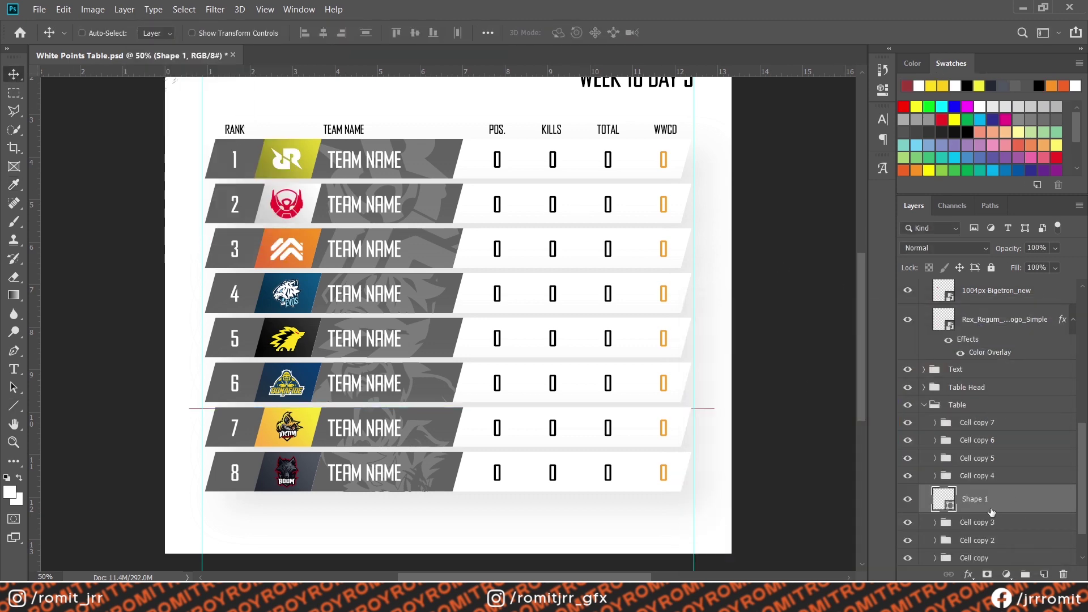
Step: Place the Shape 1 line layer directly above the Logos group and set the line's height to 6 px
{"action": "mouse_move", "coordinate": [991, 510]}
{"action": "left_mouse_down"}
{"action": "mouse_move", "coordinate": [975, 363]}
{"action": "mouse_move", "coordinate": [958, 402]}
{"action": "mouse_move", "coordinate": [950, 397]}
{"action": "left_mouse_up"}
{"action": "left_click", "coordinate": [923, 433]}
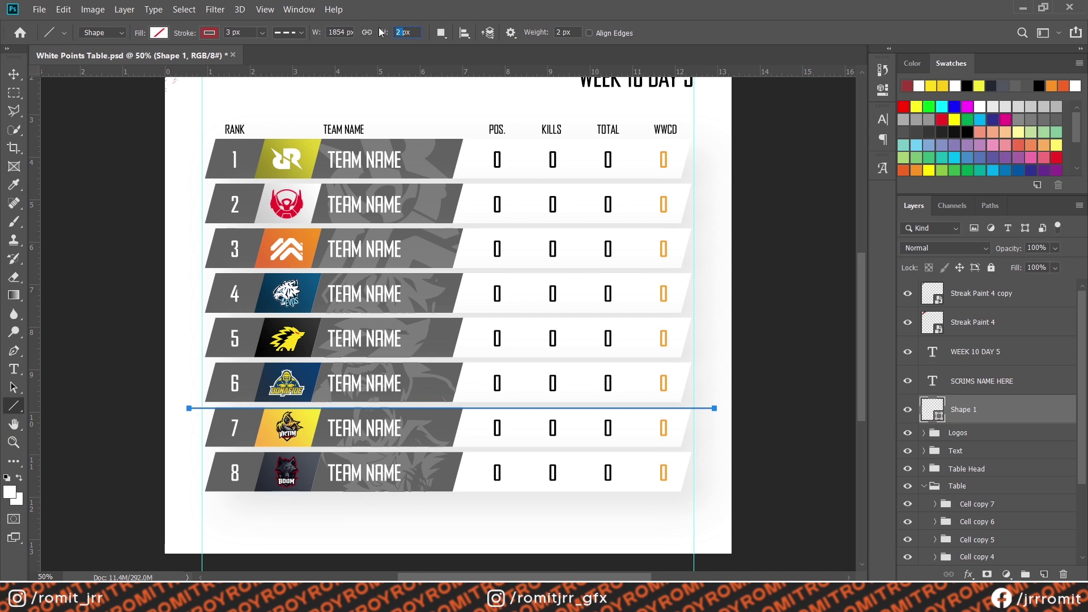
{"action": "key", "text": "v"}
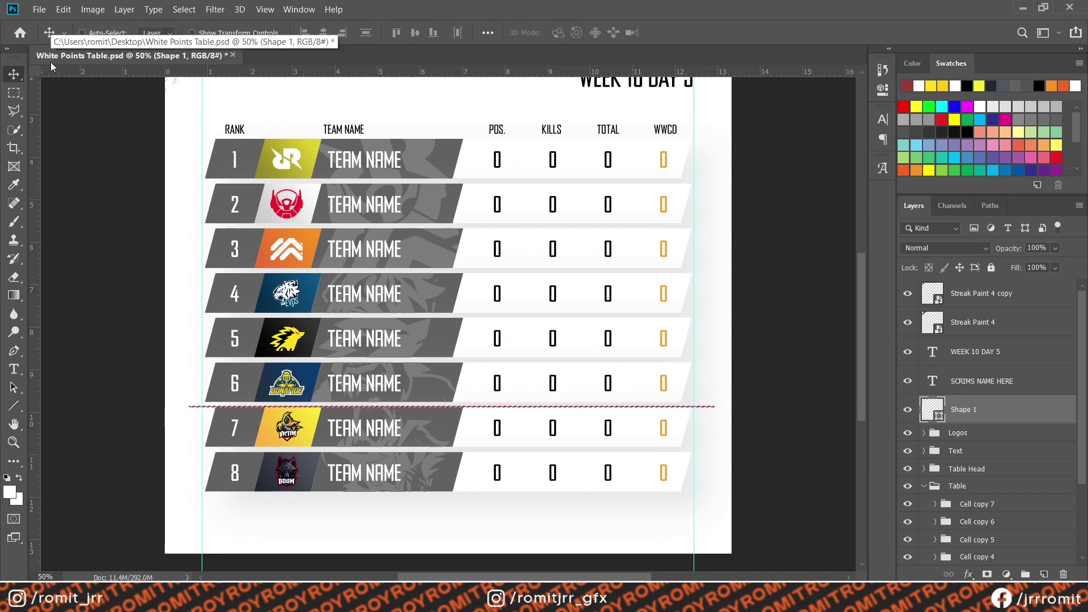
Step: Try a solid dark red fill on the divider line in place of its dashed stroke
{"action": "key", "text": "u"}
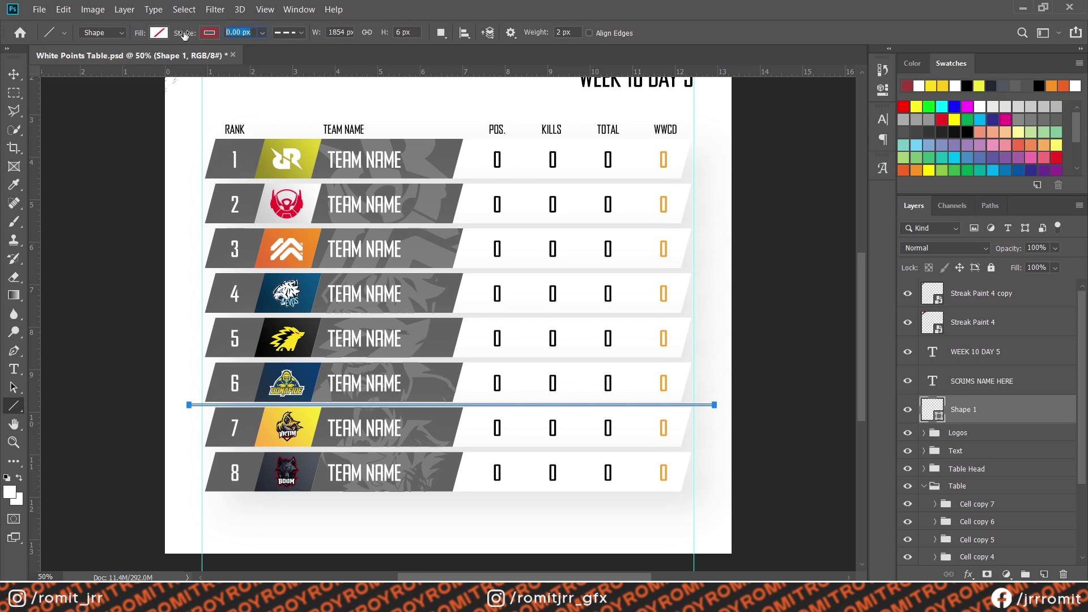
{"action": "left_click", "coordinate": [158, 33]}
{"action": "left_click", "coordinate": [265, 9]}
{"action": "left_click", "coordinate": [19, 75]}
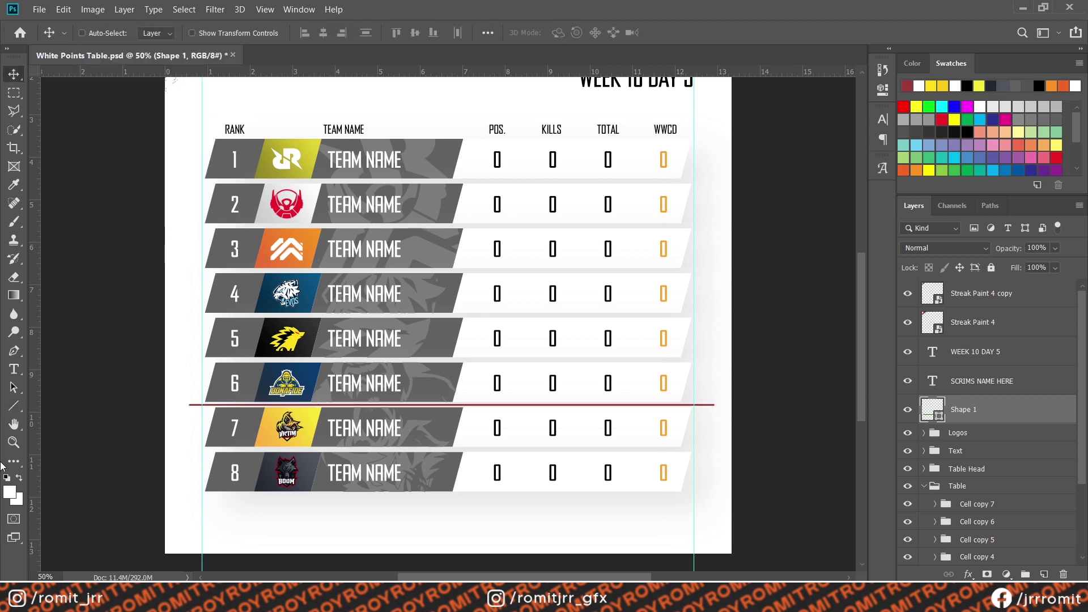
Step: Set the divider line to no fill with a 5 px dashed dark red stroke
{"action": "left_click", "coordinate": [162, 35]}
{"action": "left_click", "coordinate": [90, 64]}
{"action": "left_click", "coordinate": [214, 36]}
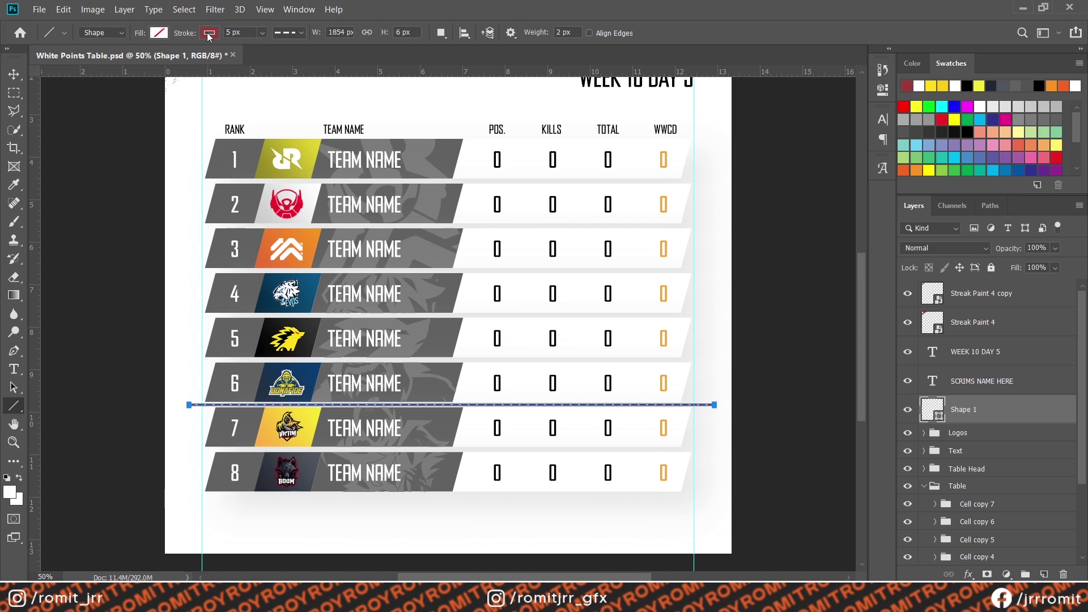
{"action": "left_click", "coordinate": [306, 34]}
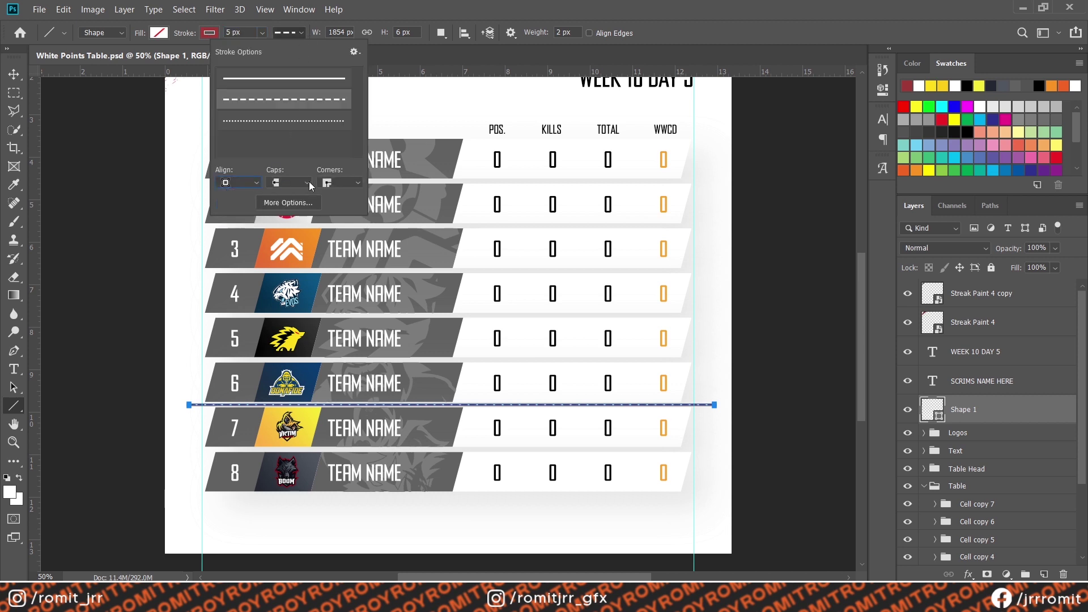
{"action": "left_click", "coordinate": [14, 74]}
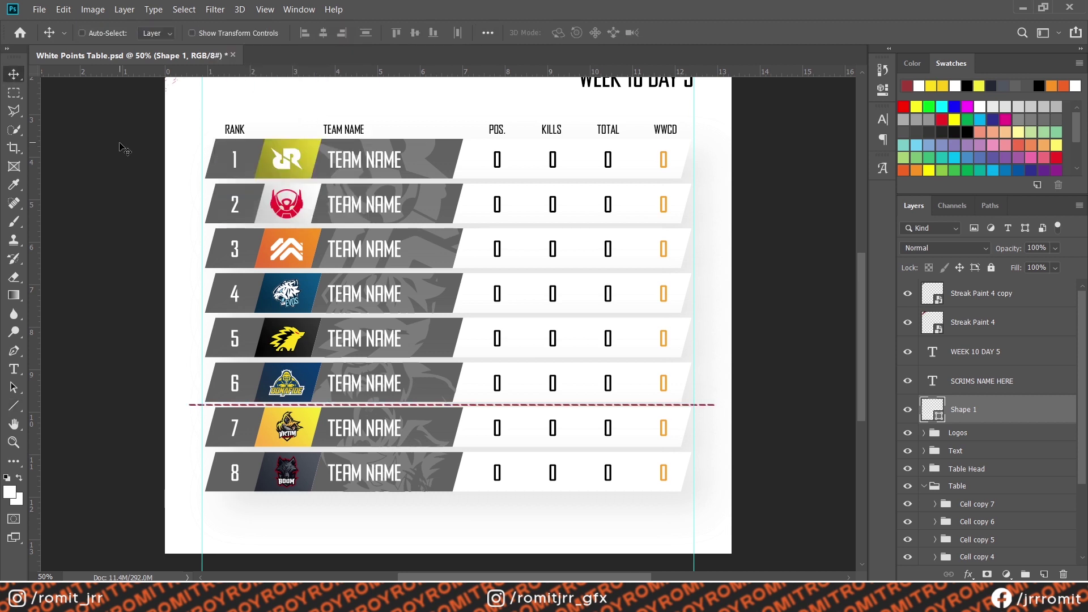
Step: Shift the dashed divider slightly left and nudge the rank 7 and 8 cell groups down slightly to leave room for it
{"action": "scroll", "coordinate": [1046, 514], "scroll_direction": "down", "scroll_amount": 3}
{"action": "left_click", "coordinate": [979, 549], "text": "ctrl"}
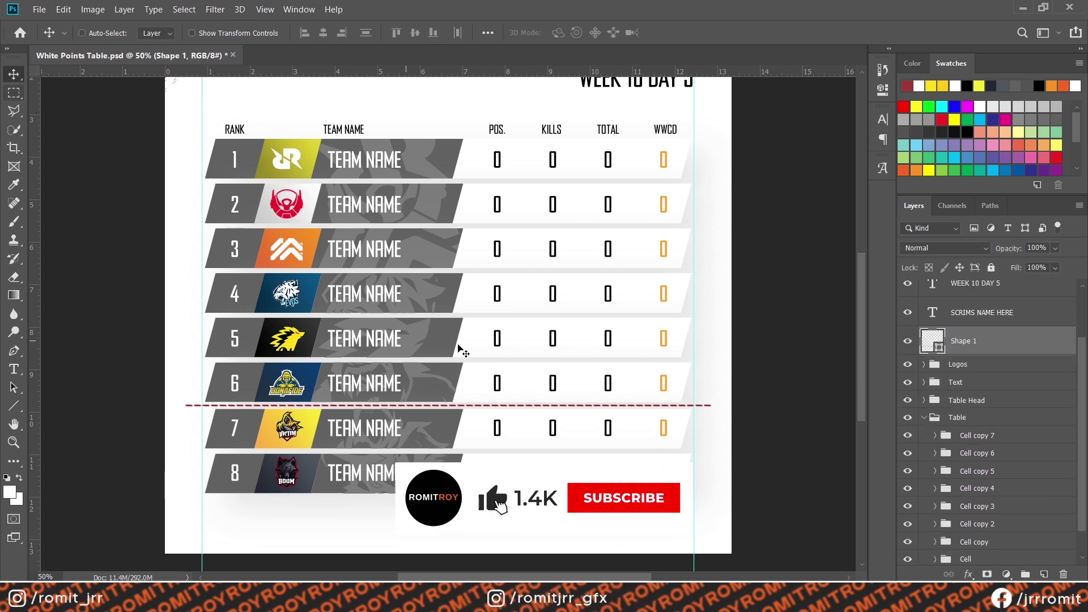
{"action": "left_click", "coordinate": [980, 454]}
{"action": "left_click", "coordinate": [980, 440], "text": "shift"}
{"action": "left_click", "coordinate": [965, 343]}
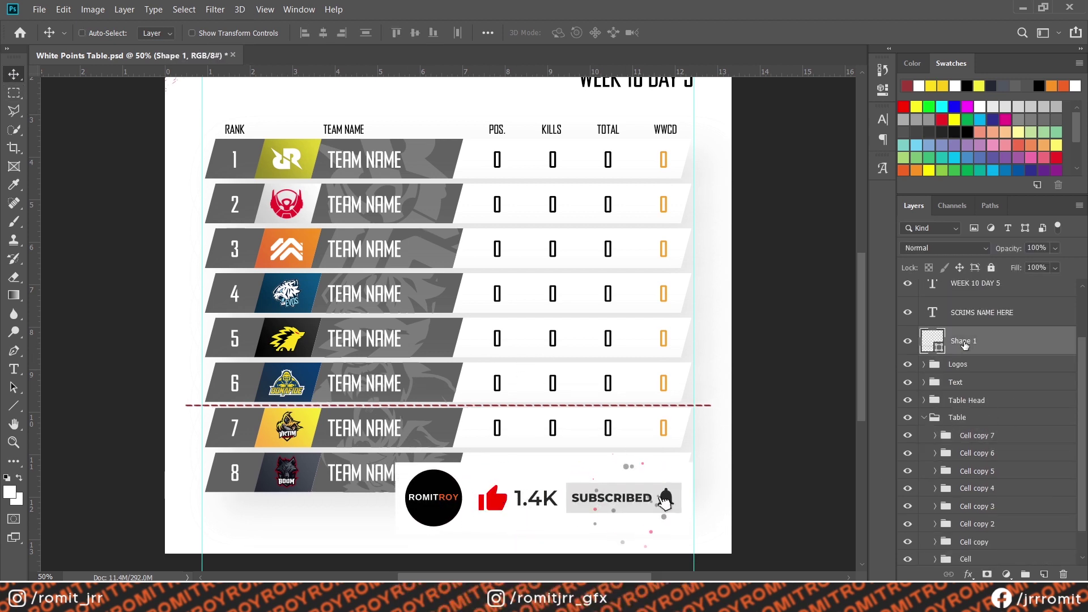
Step: Give the Rectangle 1 base shapes in Cell copy 6 and Cell copy 7 a dark red fill and a 7 px dark red stroke
{"action": "left_click", "coordinate": [935, 453]}
{"action": "scroll", "coordinate": [1001, 480], "scroll_direction": "down", "scroll_amount": 3}
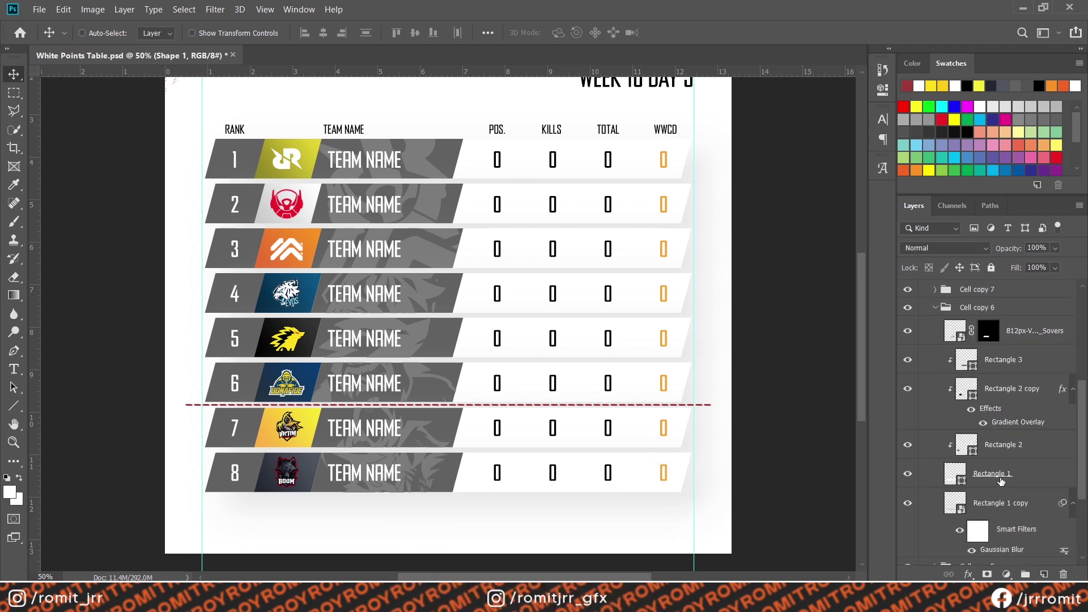
{"action": "scroll", "coordinate": [1012, 461], "scroll_direction": "up", "scroll_amount": 2}
{"action": "left_click", "coordinate": [935, 347]}
{"action": "scroll", "coordinate": [1013, 507], "scroll_direction": "down", "scroll_amount": 2}
{"action": "left_click", "coordinate": [1013, 458], "text": "ctrl"}
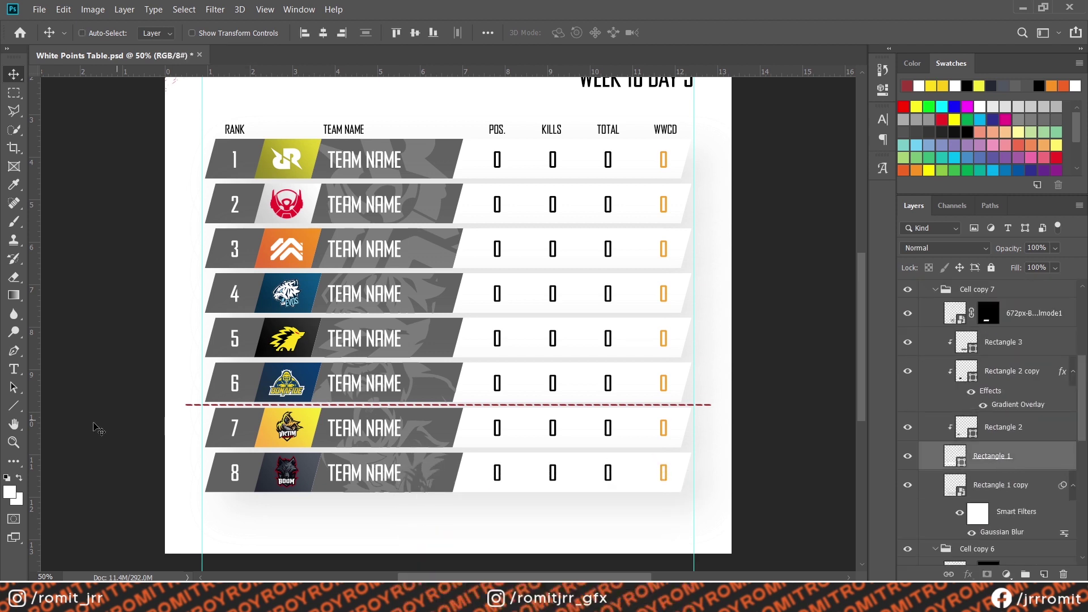
{"action": "left_click", "coordinate": [14, 406]}
{"action": "left_click", "coordinate": [159, 33]}
{"action": "left_click", "coordinate": [93, 106]}
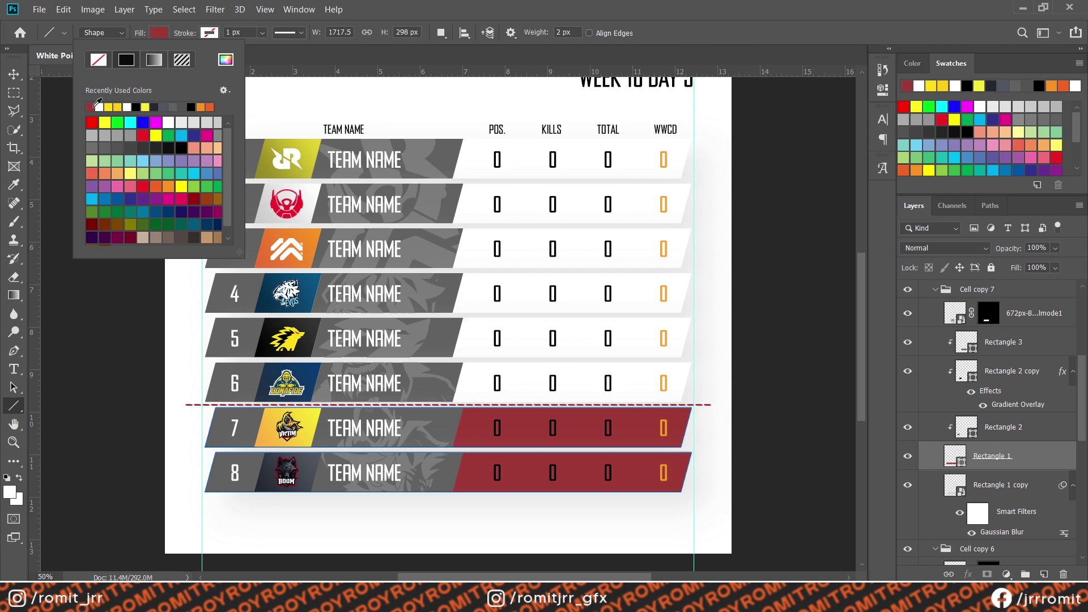
{"action": "left_click", "coordinate": [208, 36]}
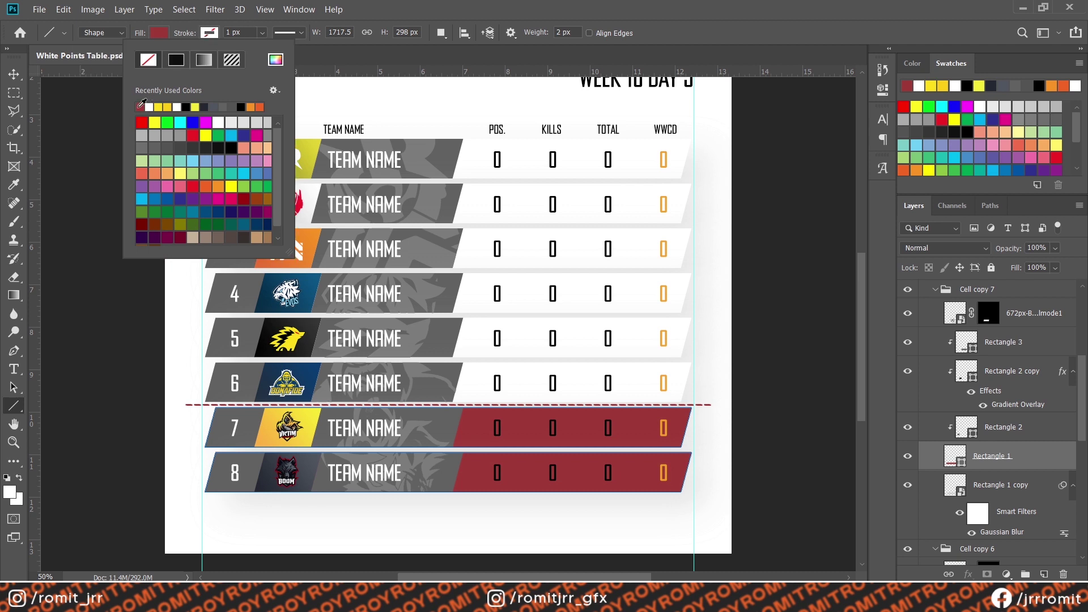
{"action": "left_click", "coordinate": [362, 5]}
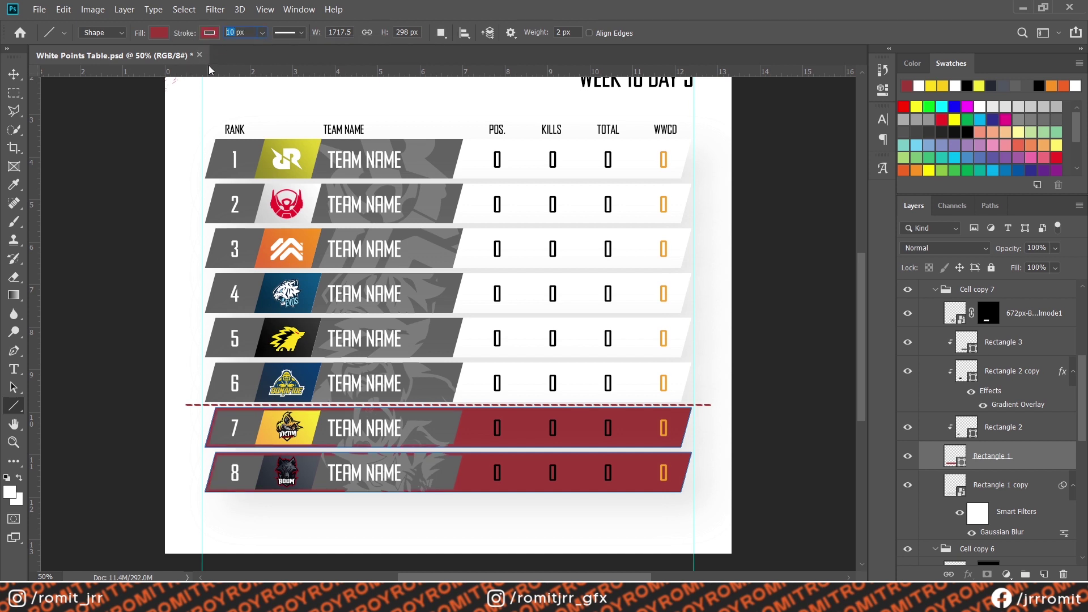
Step: Turn the logo watermarks in the Cell copy 6 and Cell copy 7 groups into clipping masks
{"action": "scroll", "coordinate": [1000, 461], "scroll_direction": "down", "scroll_amount": 5}
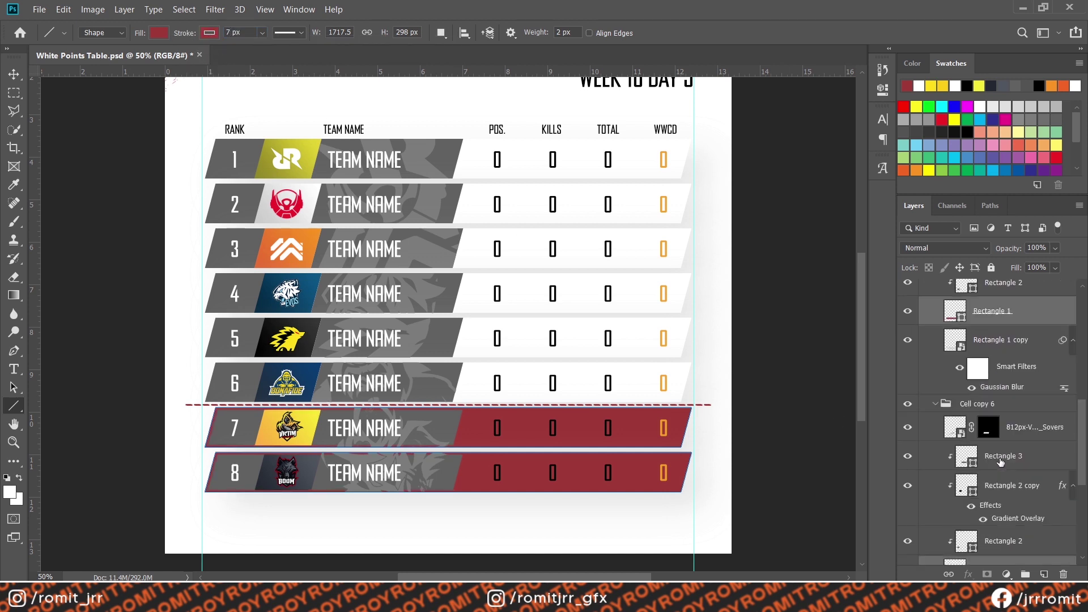
{"action": "right_click", "coordinate": [1024, 429]}
{"action": "left_click", "coordinate": [870, 293]}
{"action": "scroll", "coordinate": [999, 384], "scroll_direction": "up", "scroll_amount": 1}
{"action": "scroll", "coordinate": [999, 384], "scroll_direction": "up", "scroll_amount": 3}
{"action": "right_click", "coordinate": [997, 343]}
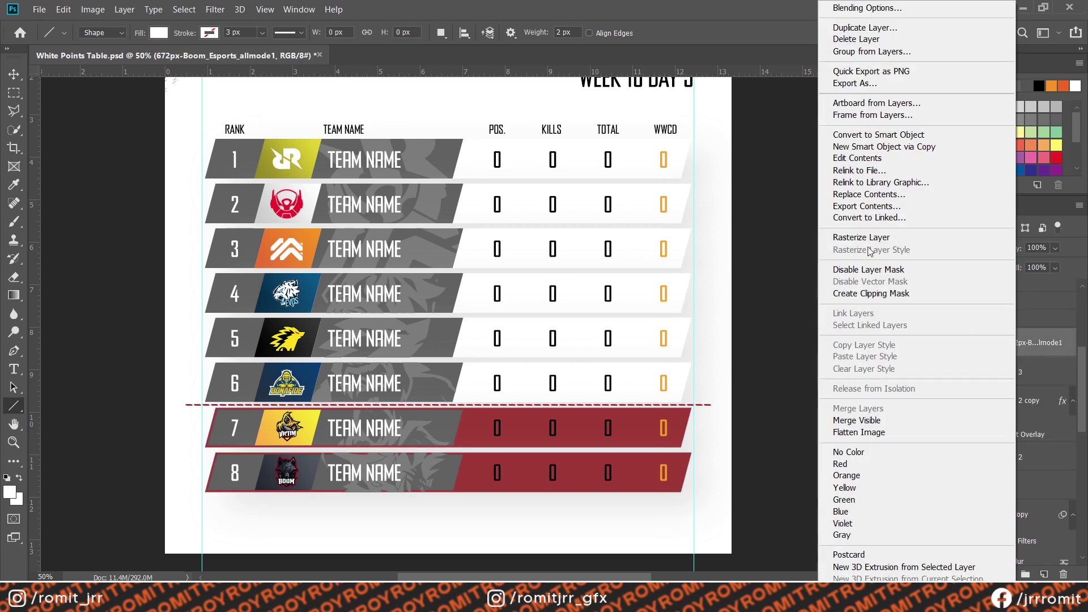
{"action": "left_click", "coordinate": [854, 291]}
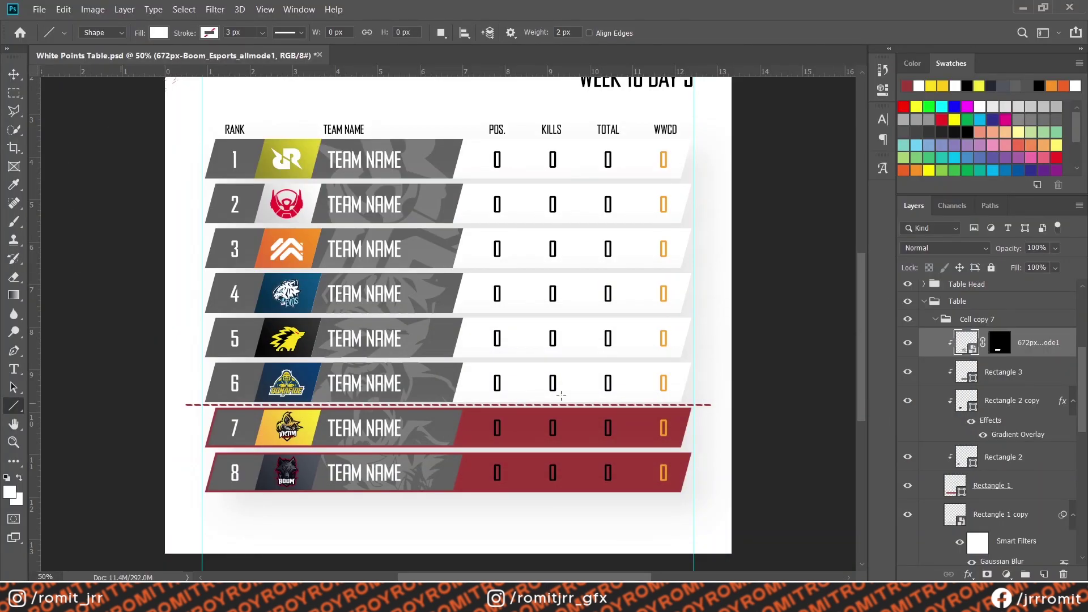
Step: Remove the stroke from the dark red Rectangle 1 base shapes of ranks 7 and 8
{"action": "scroll", "coordinate": [991, 425], "scroll_direction": "down", "scroll_amount": 5}
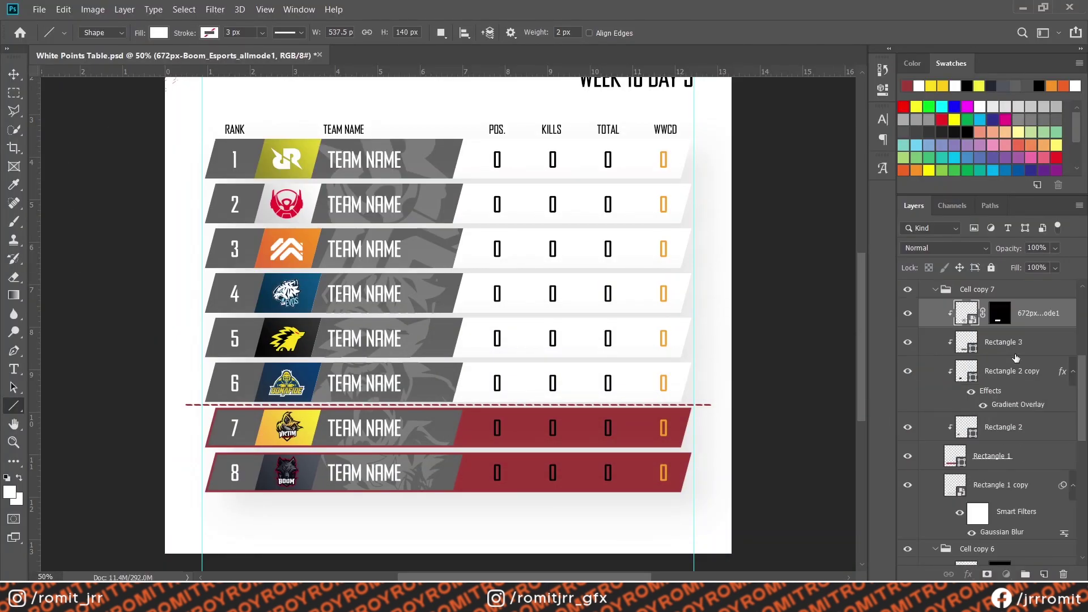
{"action": "left_click", "coordinate": [991, 483]}
{"action": "left_click", "coordinate": [158, 32]}
{"action": "left_click", "coordinate": [151, 61]}
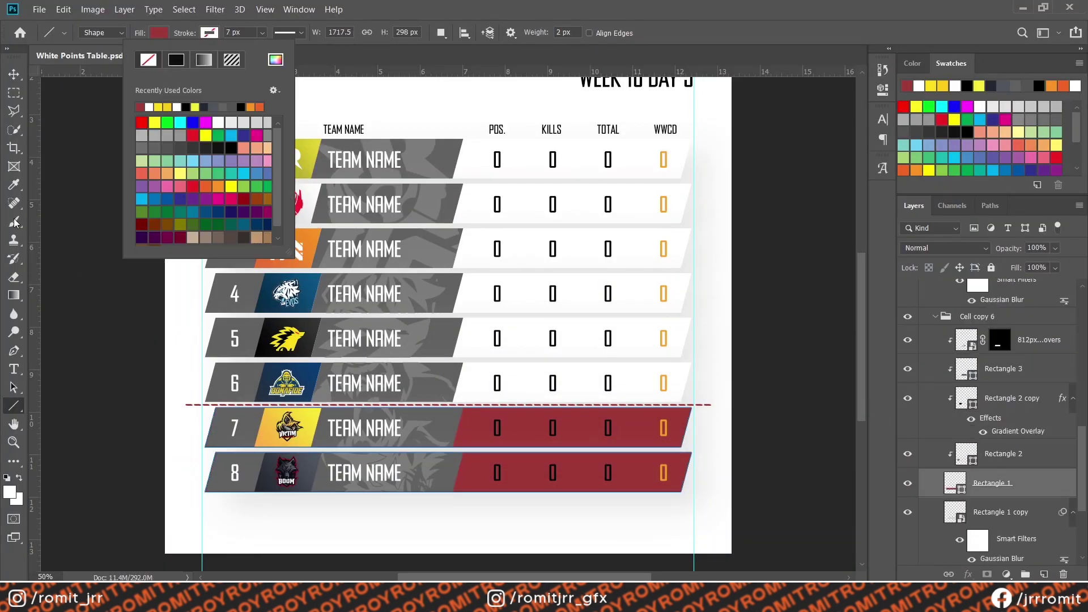
Step: Recolour the rank 7 and 8 zeros in the POS., KILLS and TOTAL columns white
{"action": "left_click", "coordinate": [14, 370]}
{"action": "left_click_drag", "start_coordinate": [493, 428], "coordinate": [502, 473]}
{"action": "left_click", "coordinate": [980, 104]}
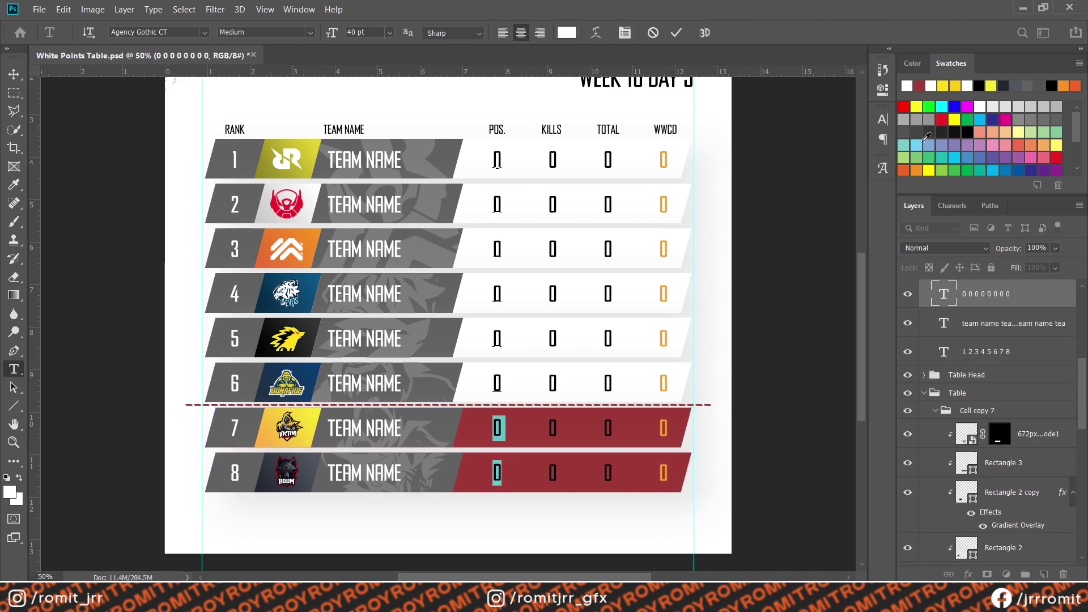
{"action": "key", "text": "ctrl+Return"}
{"action": "left_click_drag", "start_coordinate": [548, 428], "coordinate": [557, 473]}
{"action": "left_click", "coordinate": [977, 105]}
{"action": "key", "text": "ctrl+Return"}
{"action": "left_click_drag", "start_coordinate": [603, 429], "coordinate": [607, 429]}
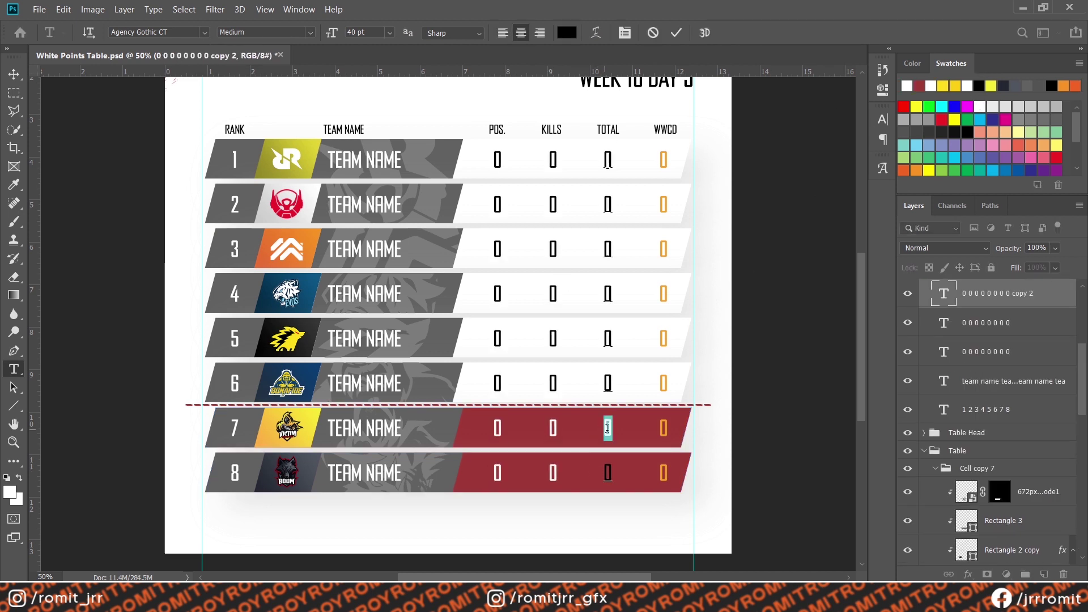
{"action": "left_click", "coordinate": [979, 107]}
{"action": "key", "text": "ctrl+Return"}
Step: Add an 8 px stroke effect positioned inside to the Rectangle 1 base shape of rank 7 in Cell copy 6
{"action": "left_click", "coordinate": [663, 160]}
{"action": "left_click", "coordinate": [515, 525]}
{"action": "scroll", "coordinate": [1008, 477], "scroll_direction": "up", "scroll_amount": 2}
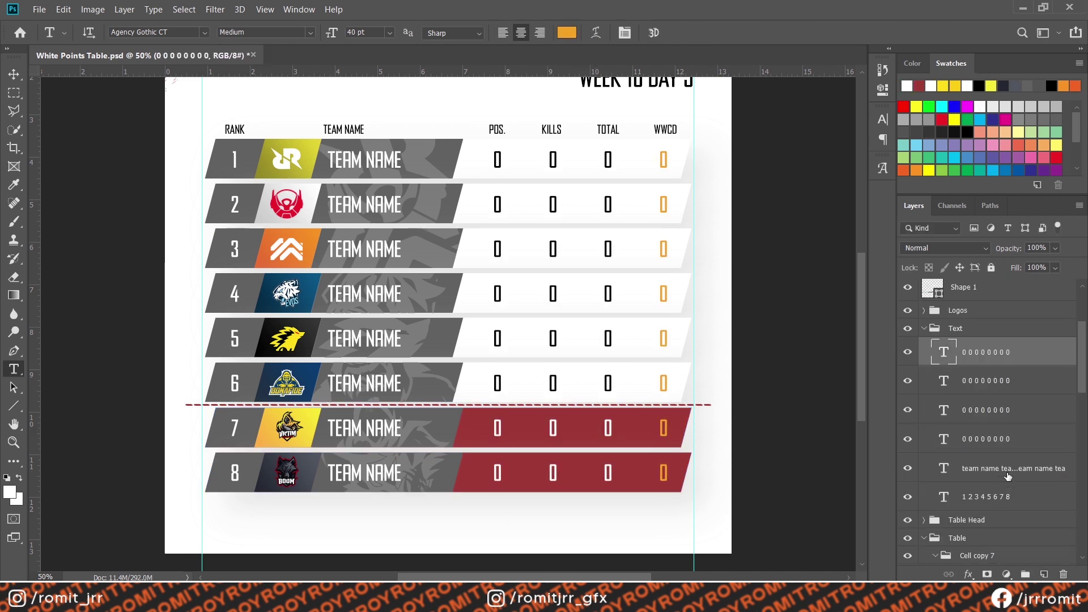
{"action": "scroll", "coordinate": [1008, 474], "scroll_direction": "down", "scroll_amount": 7}
{"action": "scroll", "coordinate": [1011, 437], "scroll_direction": "down", "scroll_amount": 3}
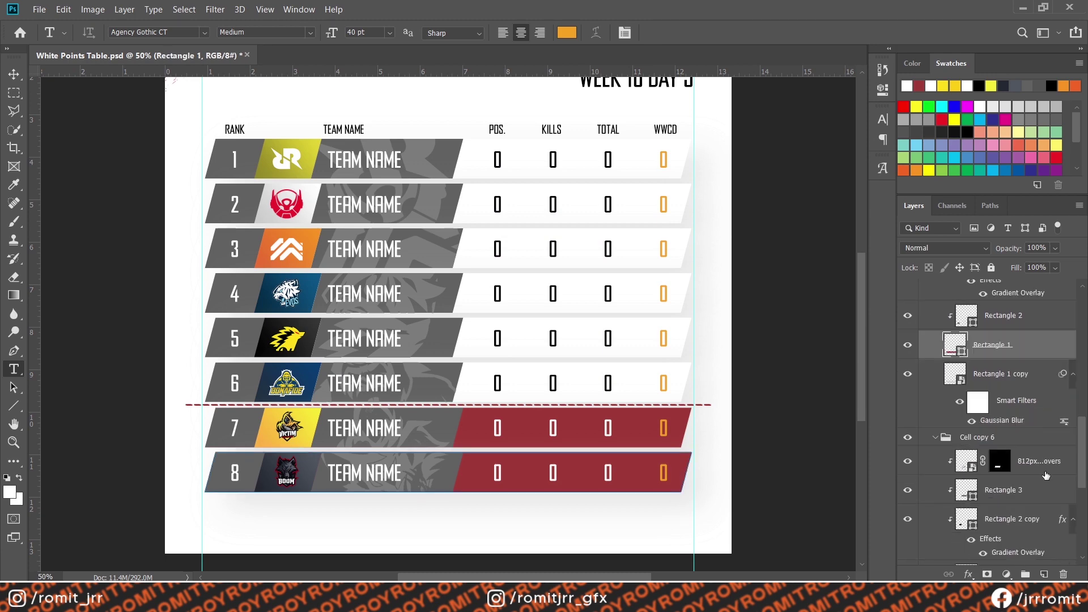
{"action": "left_click", "coordinate": [1021, 517]}
{"action": "right_click", "coordinate": [1021, 518]}
{"action": "left_click", "coordinate": [929, 6]}
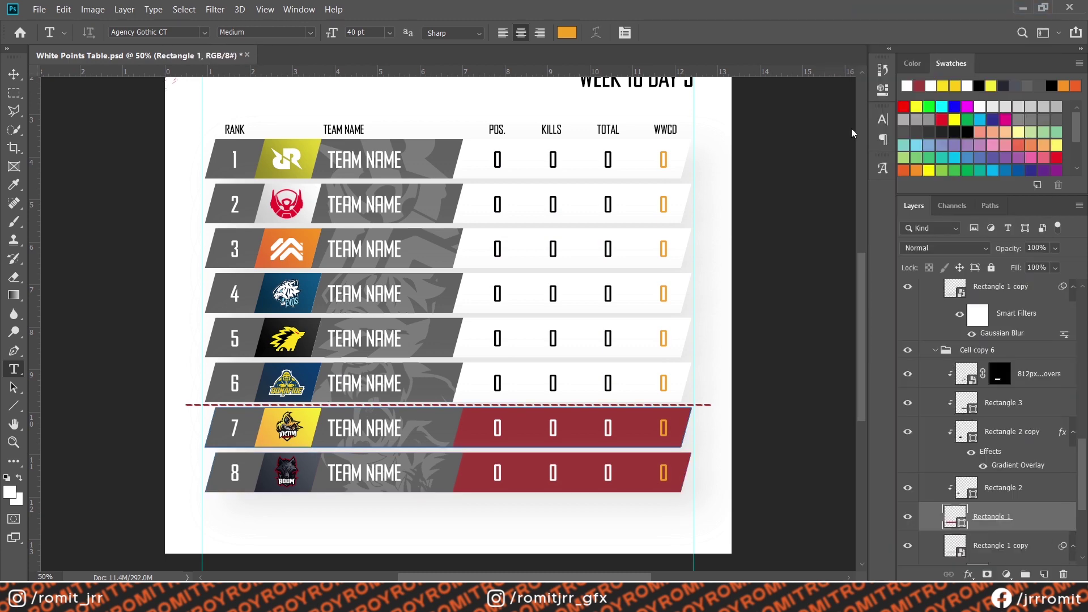
{"action": "left_click", "coordinate": [533, 359]}
{"action": "left_click_drag", "start_coordinate": [572, 237], "coordinate": [629, 218]}
{"action": "left_click", "coordinate": [821, 288]}
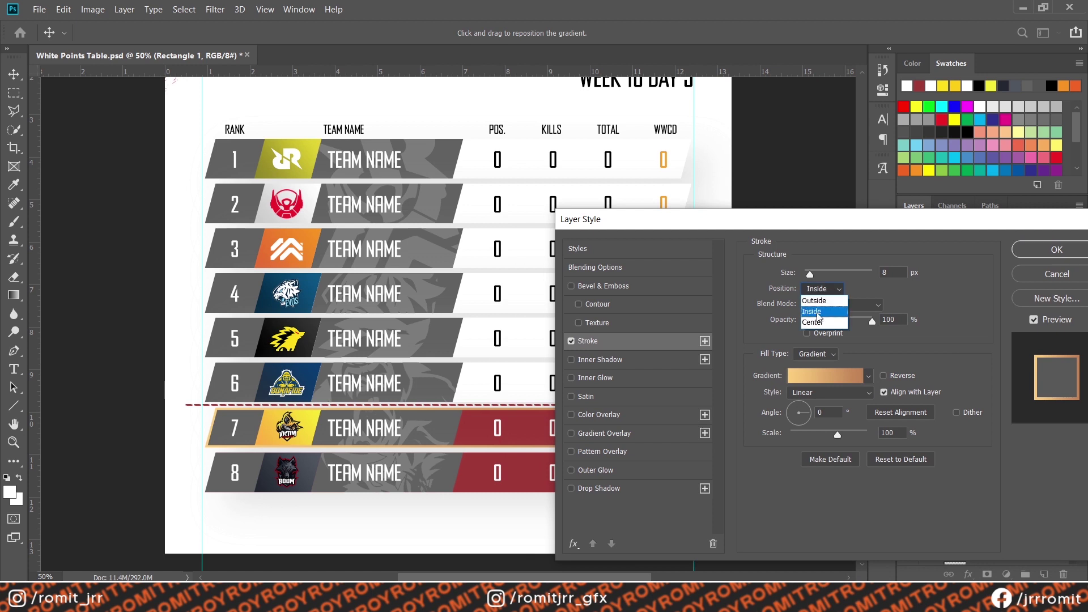
{"action": "left_click", "coordinate": [820, 311]}
Step: Set the rank 7 stroke's fill type to Color with dark red 7c2928
{"action": "left_click", "coordinate": [811, 355]}
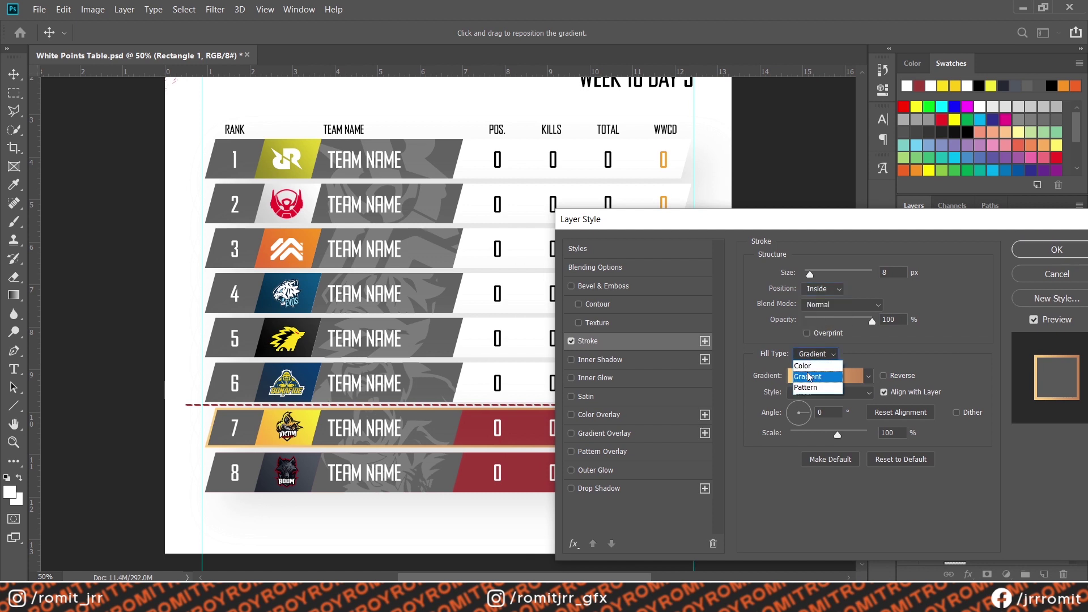
{"action": "left_click", "coordinate": [782, 335]}
{"action": "left_click", "coordinate": [815, 354]}
{"action": "left_click", "coordinate": [805, 365]}
{"action": "left_click", "coordinate": [794, 374]}
{"action": "left_click", "coordinate": [528, 426]}
{"action": "left_click", "coordinate": [818, 431]}
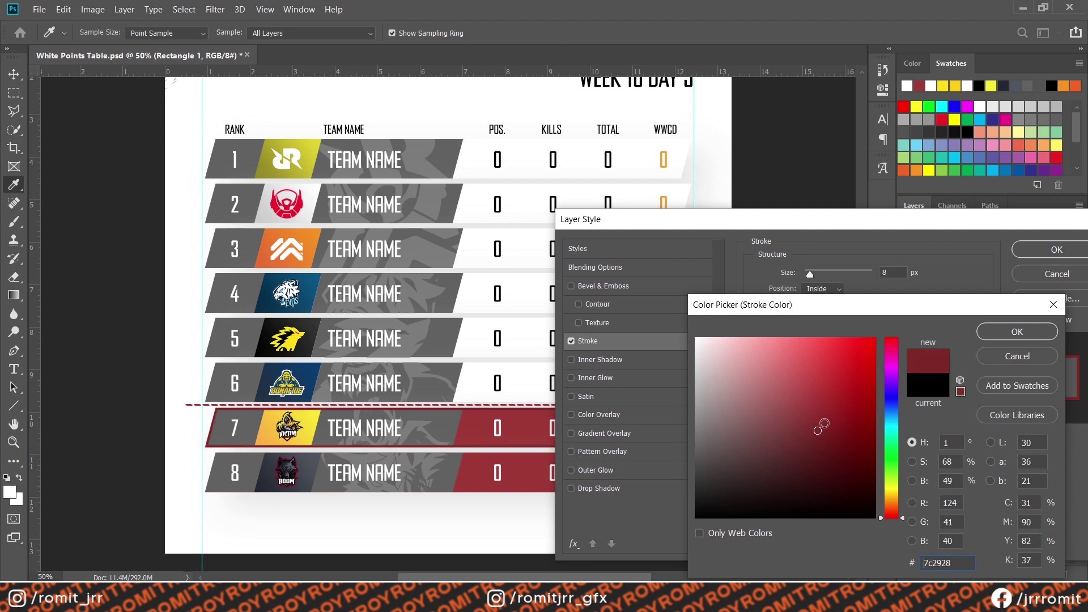
{"action": "key", "text": "Return"}
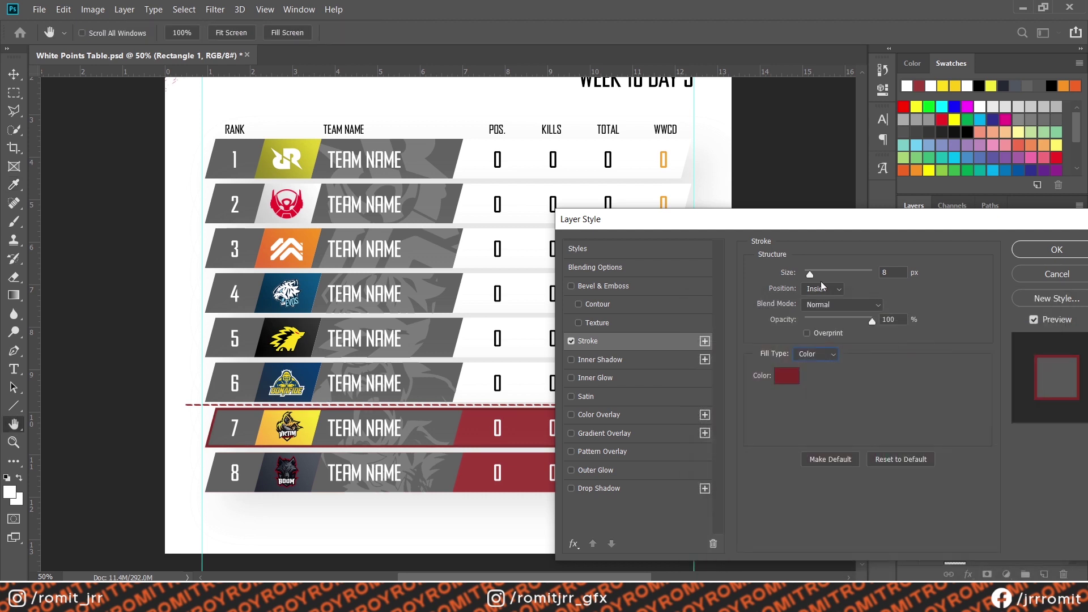
{"action": "left_click", "coordinate": [871, 322]}
{"action": "left_click", "coordinate": [878, 272]}
Step: Add an inner glow to the rank 7 base shape with a red-to-transparent gradient at 100% opacity
{"action": "left_click", "coordinate": [599, 378]}
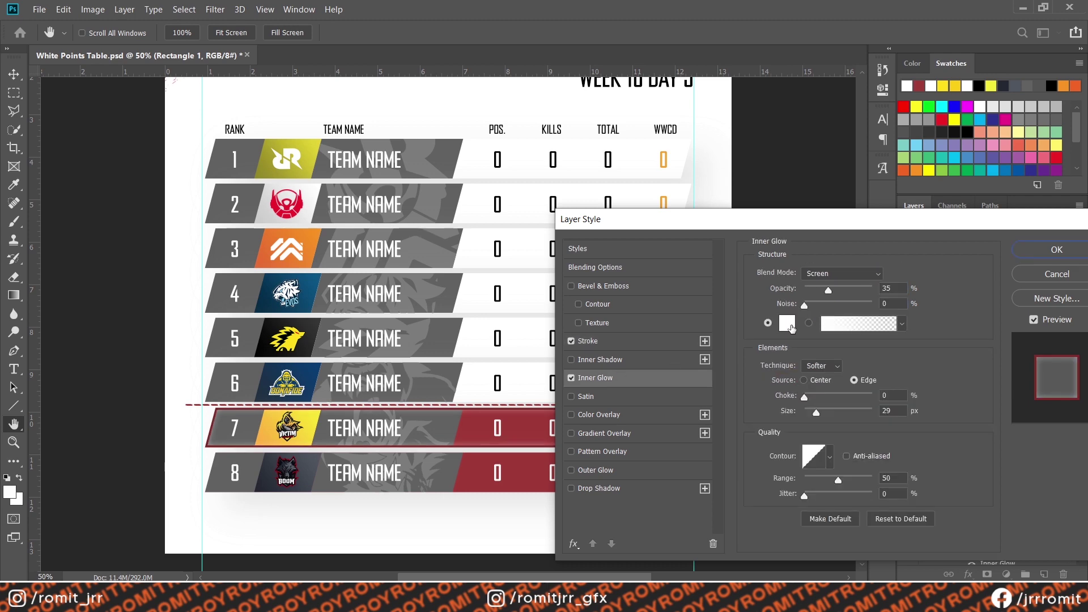
{"action": "left_click", "coordinate": [832, 324]}
{"action": "double_click", "coordinate": [510, 361]}
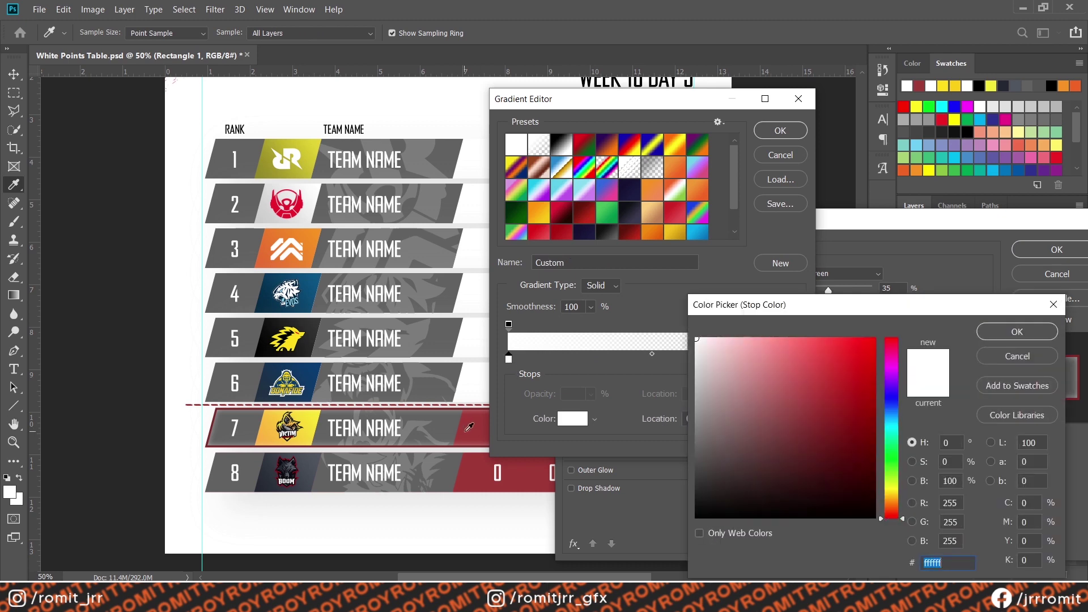
{"action": "left_click", "coordinate": [469, 428]}
{"action": "left_click", "coordinate": [814, 386]}
{"action": "left_click", "coordinate": [1016, 334]}
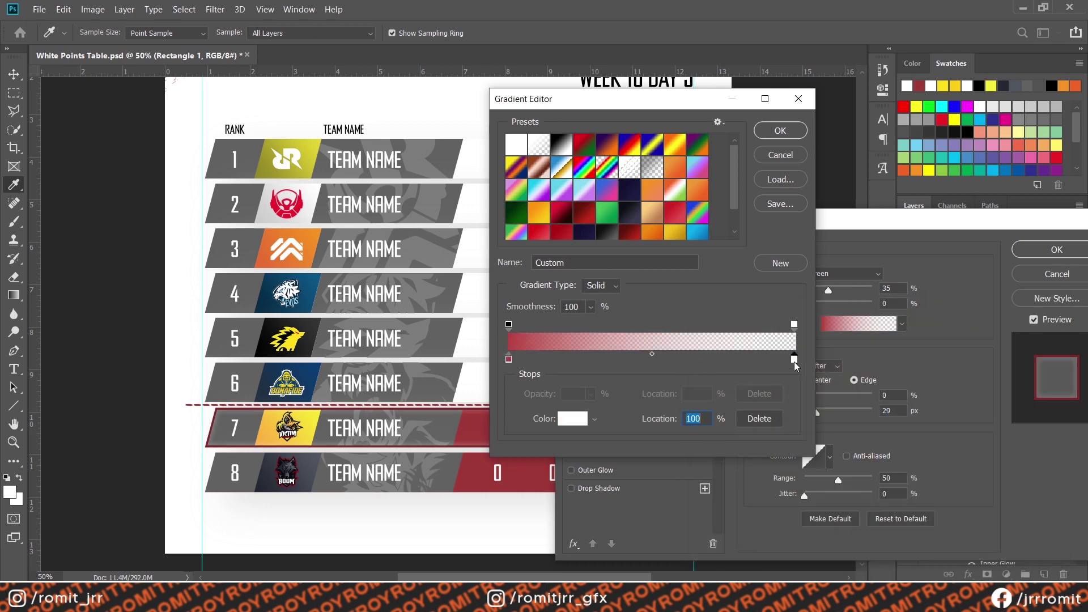
{"action": "double_click", "coordinate": [794, 359]}
{"action": "left_click", "coordinate": [813, 385]}
{"action": "left_click", "coordinate": [1016, 334]}
{"action": "left_click", "coordinate": [780, 131]}
{"action": "left_click_drag", "start_coordinate": [828, 290], "coordinate": [859, 291]}
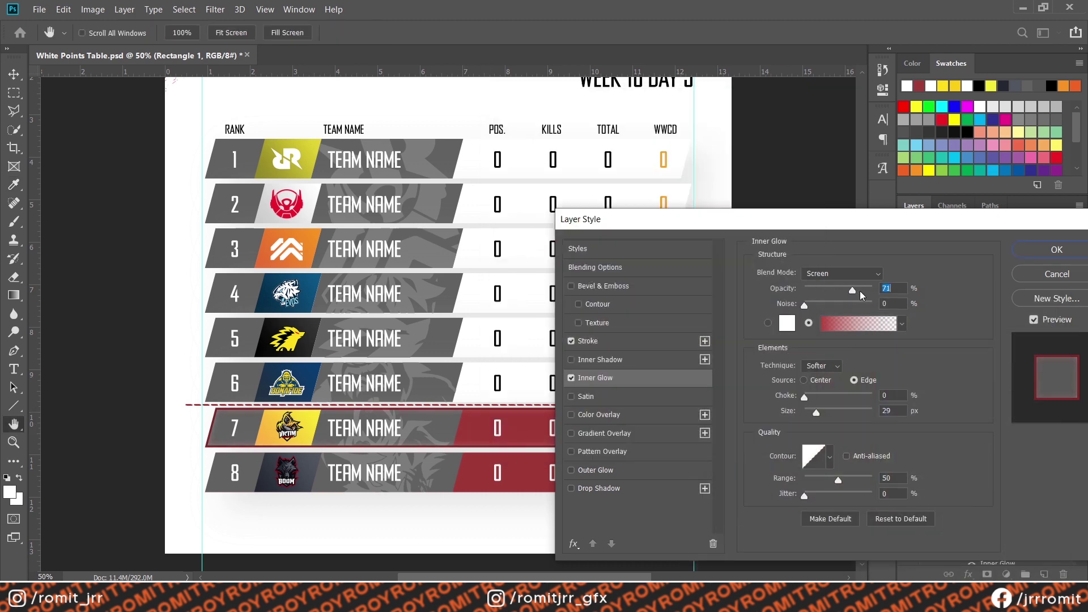
Step: Darken the inner glow's gradient stops, using a03a38 for the first one, and set the glow size to 38 px
{"action": "left_click", "coordinate": [859, 324]}
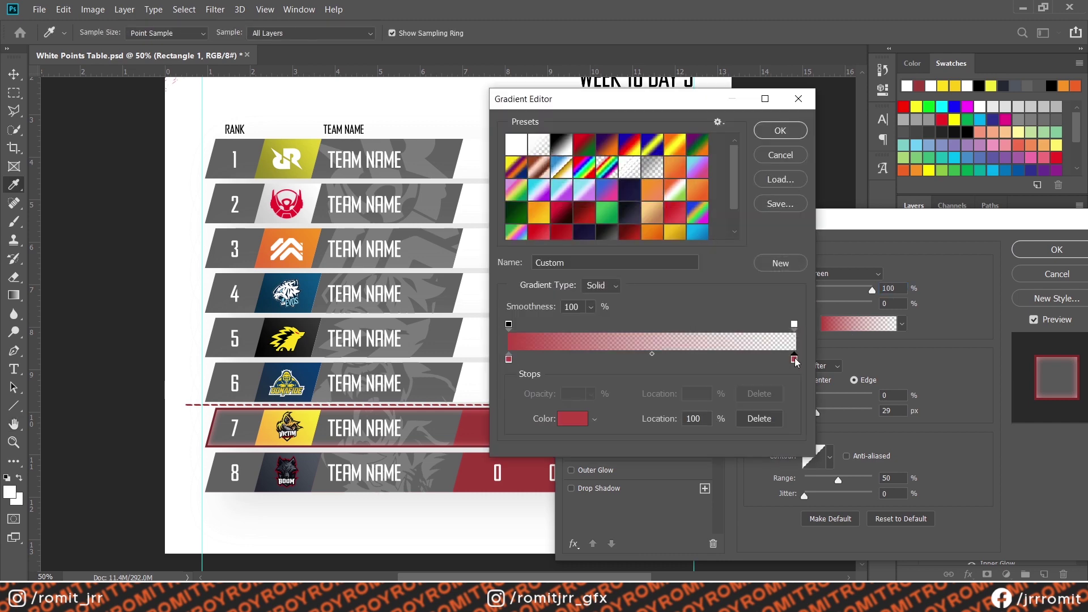
{"action": "double_click", "coordinate": [793, 359]}
{"action": "left_click", "coordinate": [967, 366]}
{"action": "double_click", "coordinate": [508, 358]}
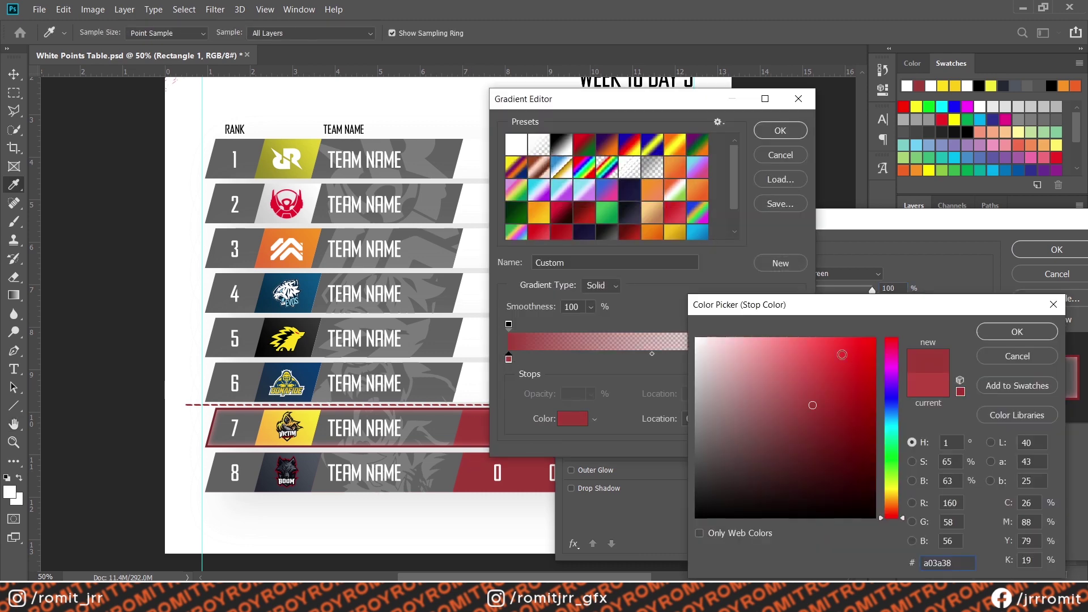
{"action": "left_click", "coordinate": [1002, 327]}
{"action": "left_click", "coordinate": [780, 131]}
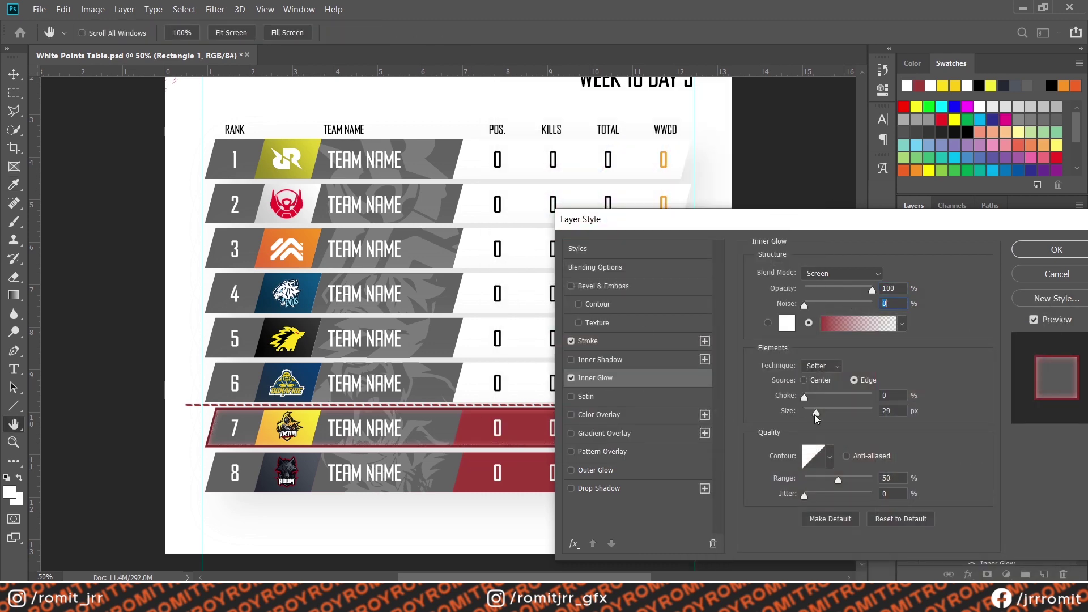
{"action": "left_click_drag", "start_coordinate": [817, 415], "coordinate": [820, 417]}
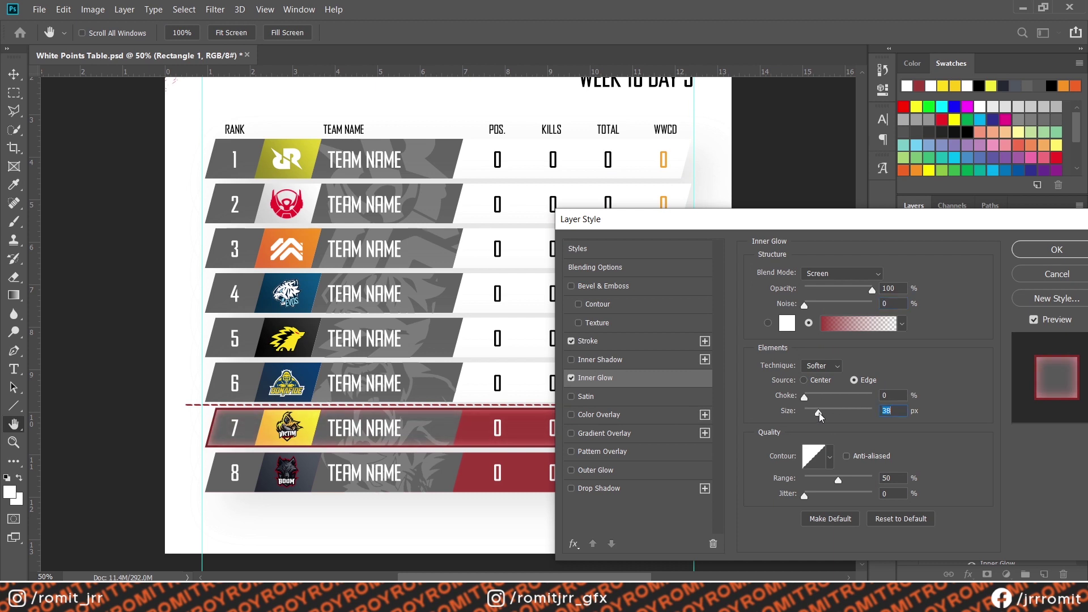
{"action": "left_click", "coordinate": [1057, 249]}
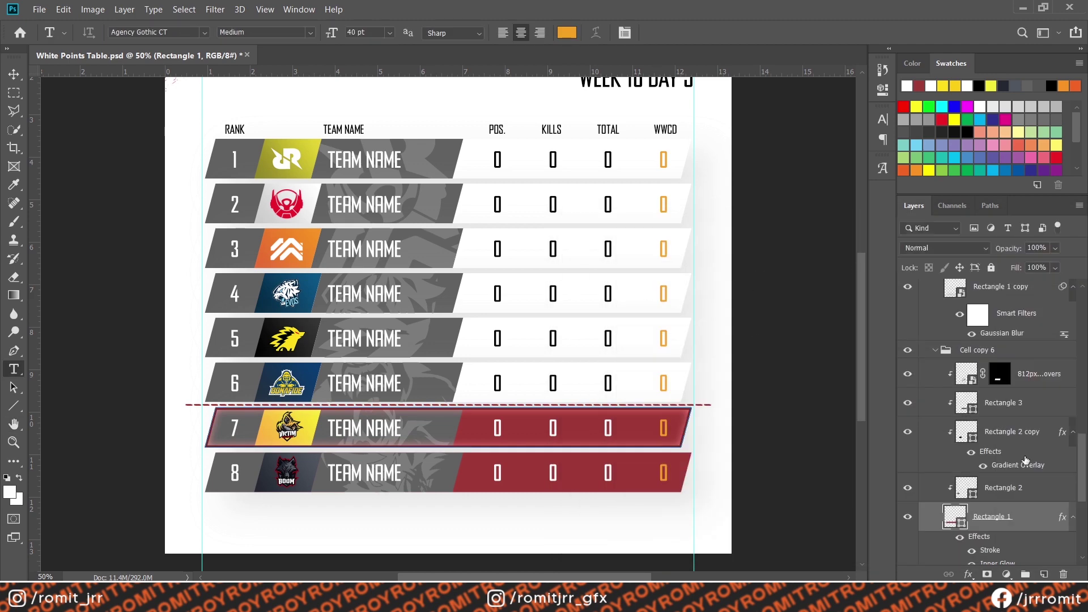
Step: Copy the stroke and inner glow style from rank 7's Rectangle 1 to rank 8's Rectangle 1 in Cell copy 7
{"action": "right_click", "coordinate": [1002, 521]}
{"action": "left_click", "coordinate": [887, 313]}
{"action": "right_click", "coordinate": [999, 434]}
{"action": "left_click", "coordinate": [847, 322]}
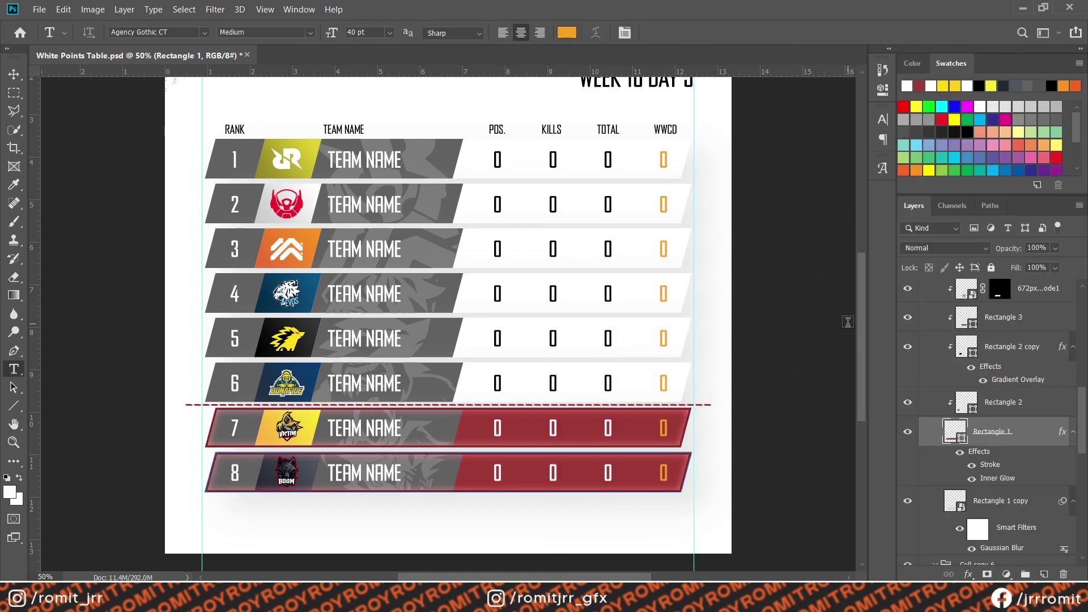
Step: Fill the Rectangle 2 and Rectangle 3 shapes in all eight Cell groups with the 80% Gray swatch
{"action": "scroll", "coordinate": [1023, 431], "scroll_direction": "down", "scroll_amount": 5}
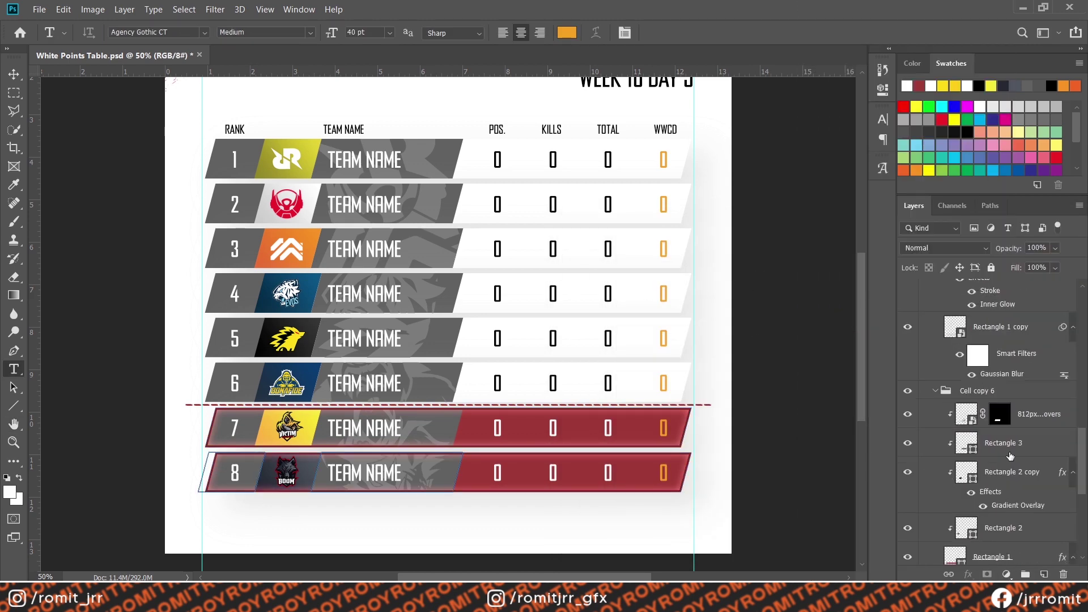
{"action": "scroll", "coordinate": [1024, 431], "scroll_direction": "down", "scroll_amount": 10}
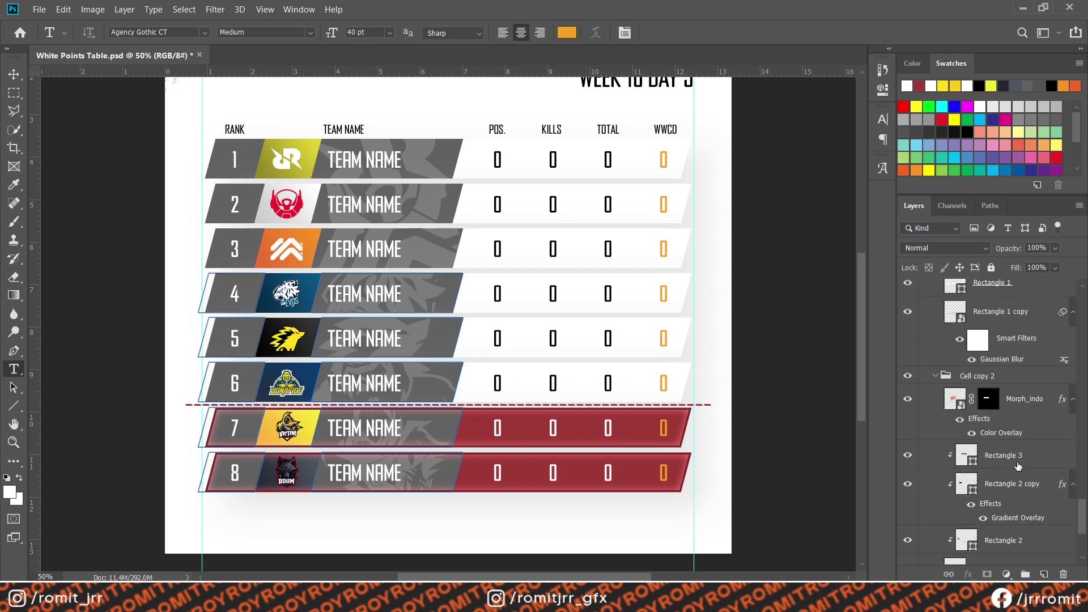
{"action": "left_click", "coordinate": [1023, 521], "text": "ctrl"}
{"action": "left_click", "coordinate": [14, 405]}
{"action": "left_click", "coordinate": [159, 32]}
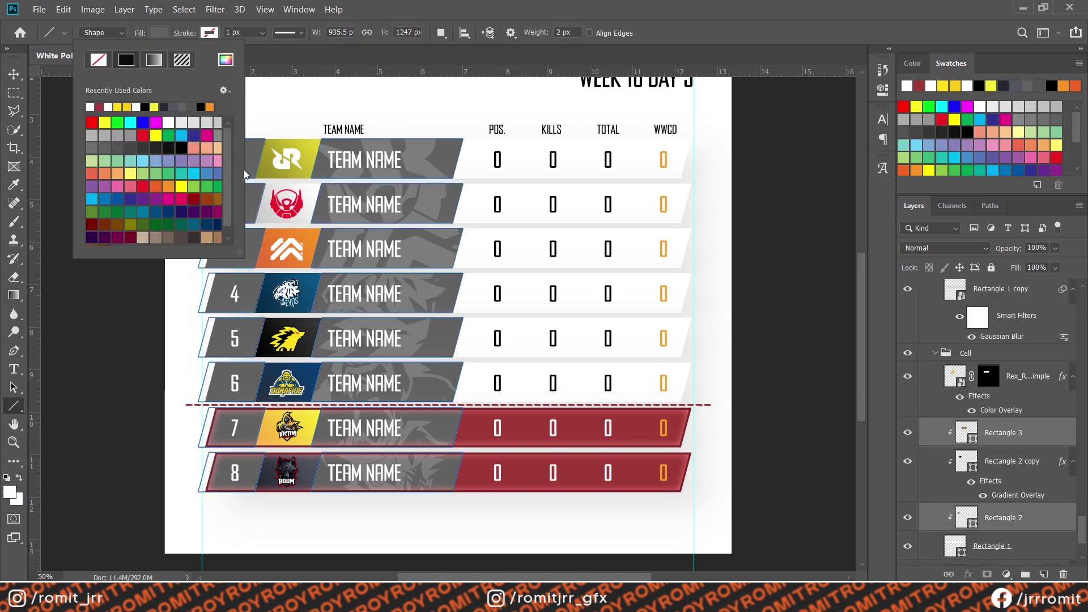
{"action": "left_click_drag", "start_coordinate": [242, 255], "coordinate": [294, 261]}
{"action": "left_click", "coordinate": [255, 135]}
{"action": "left_click", "coordinate": [233, 135]}
{"action": "left_click", "coordinate": [256, 134]}
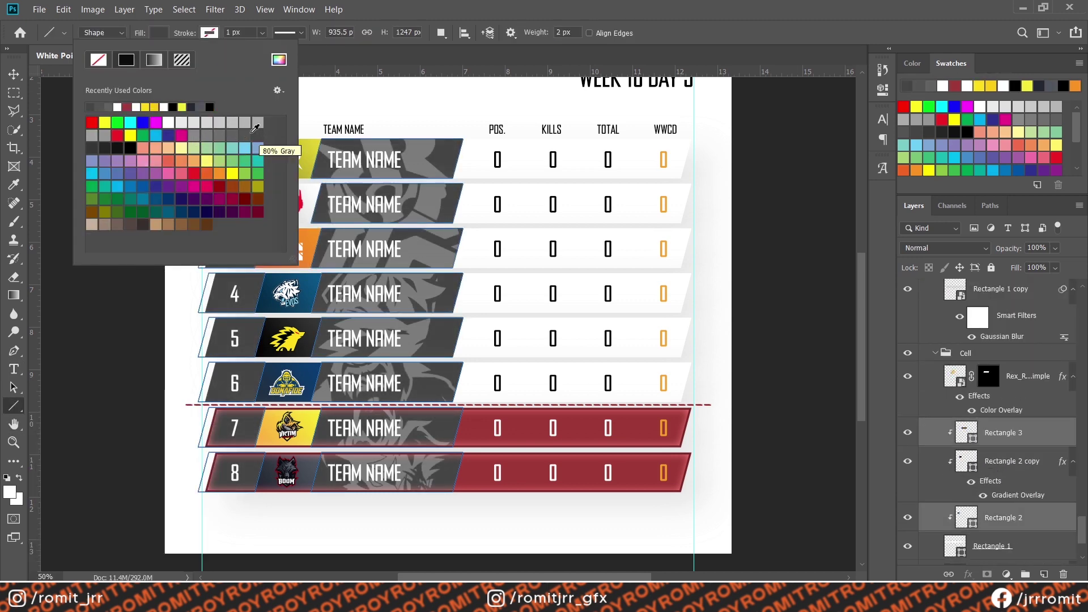
{"action": "left_click", "coordinate": [245, 135]}
{"action": "left_click", "coordinate": [257, 134]}
Step: Change the colour overlay of the rank 1 Rex_Regum_Qeon_Logo_Simple watermark to grey 636363
{"action": "left_click", "coordinate": [14, 74]}
{"action": "scroll", "coordinate": [1007, 493], "scroll_direction": "up", "scroll_amount": 3}
{"action": "double_click", "coordinate": [1001, 461]}
{"action": "left_click", "coordinate": [869, 275]}
{"action": "left_click", "coordinate": [697, 447]}
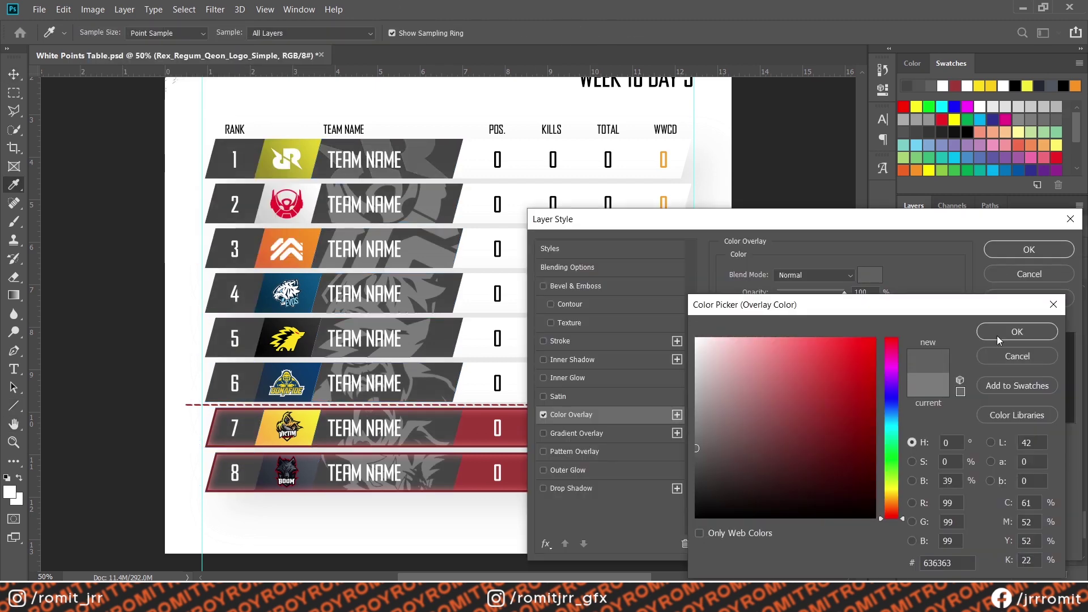
{"action": "left_click", "coordinate": [1003, 333]}
{"action": "left_click", "coordinate": [1023, 250]}
Step: Apply the rank 1 watermark's colour overlay style to the logo watermarks in the other Cell groups
{"action": "scroll", "coordinate": [1008, 409], "scroll_direction": "up", "scroll_amount": 5}
{"action": "left_click", "coordinate": [1019, 434], "text": "ctrl"}
{"action": "scroll", "coordinate": [1021, 444], "scroll_direction": "up", "scroll_amount": 6}
{"action": "scroll", "coordinate": [1020, 443], "scroll_direction": "up", "scroll_amount": 8}
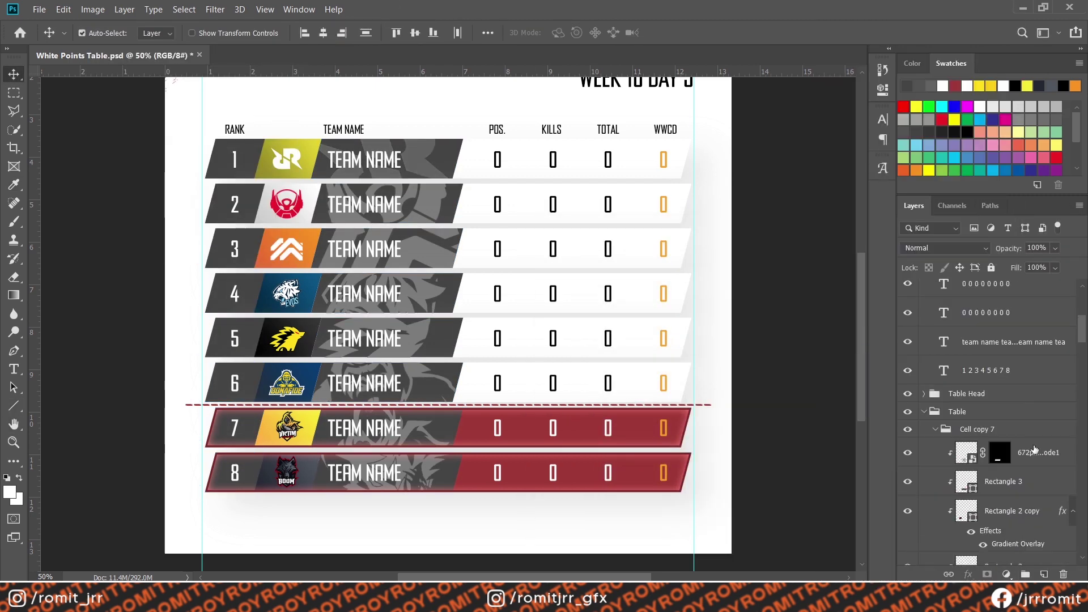
{"action": "key", "text": "ctrl+minus"}
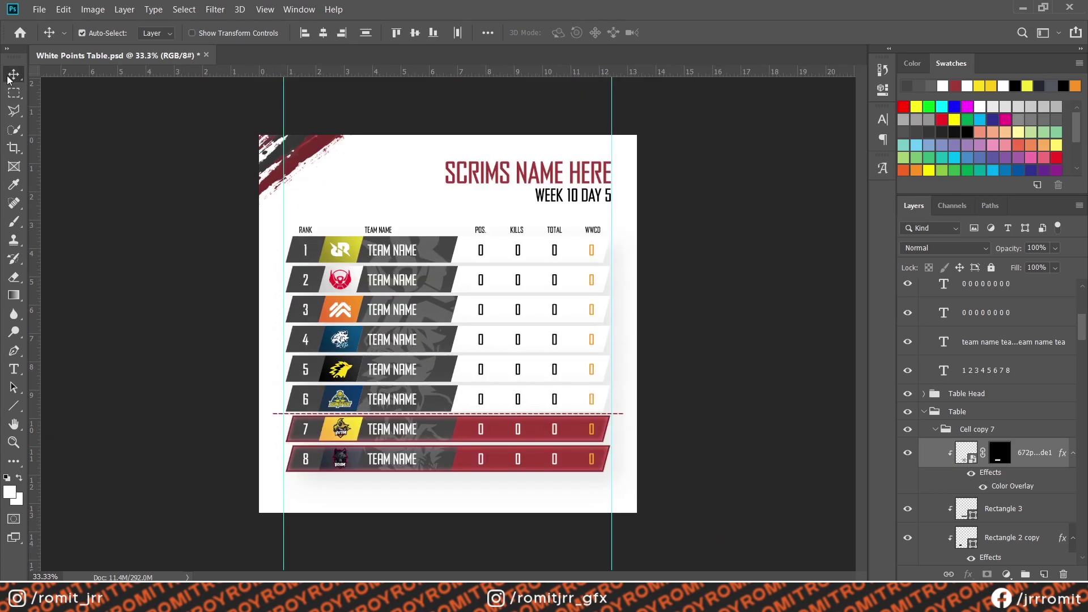
{"action": "key", "text": "ctrl+plus"}
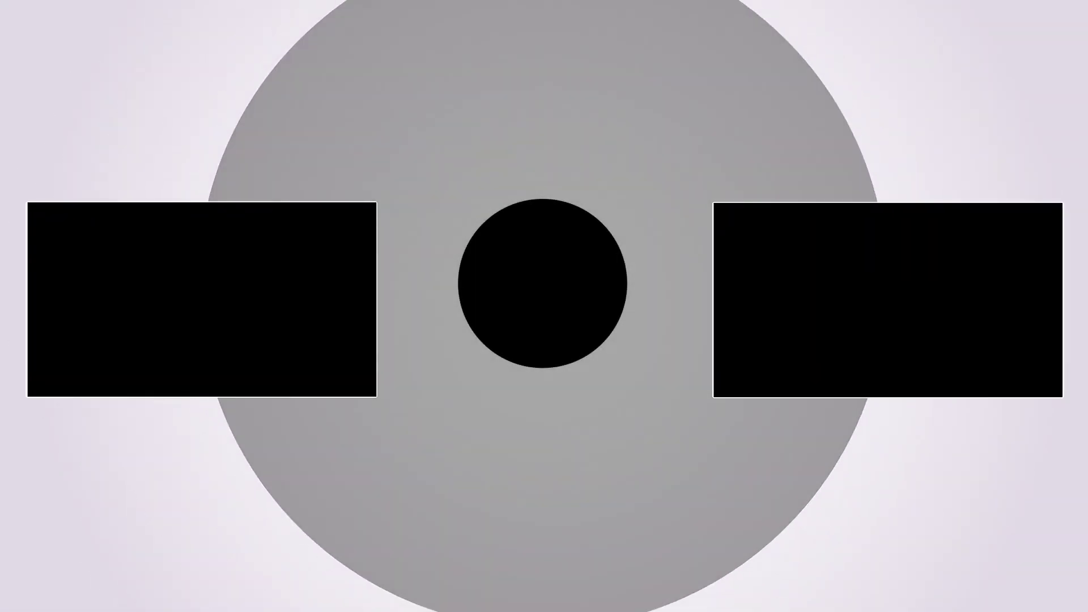